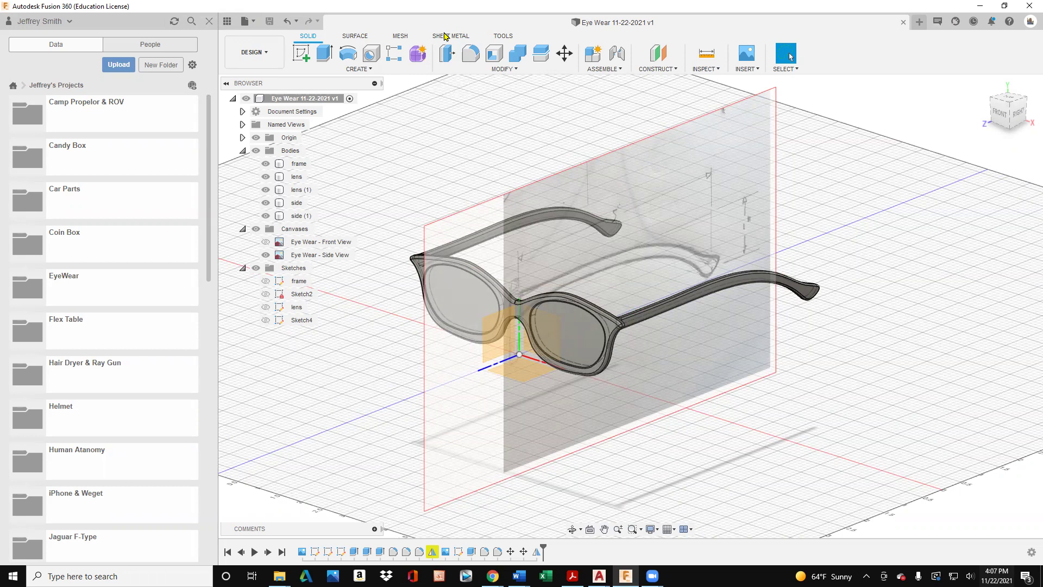
# Create a new empty design and show its origin planes and axes.
pyautogui.click(919, 21)
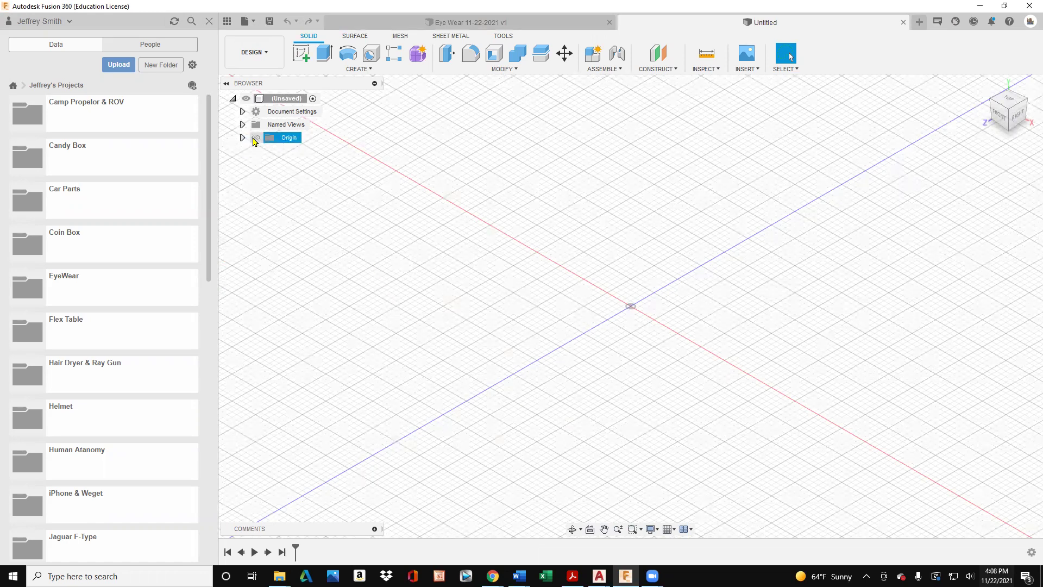
pyautogui.click(255, 138)
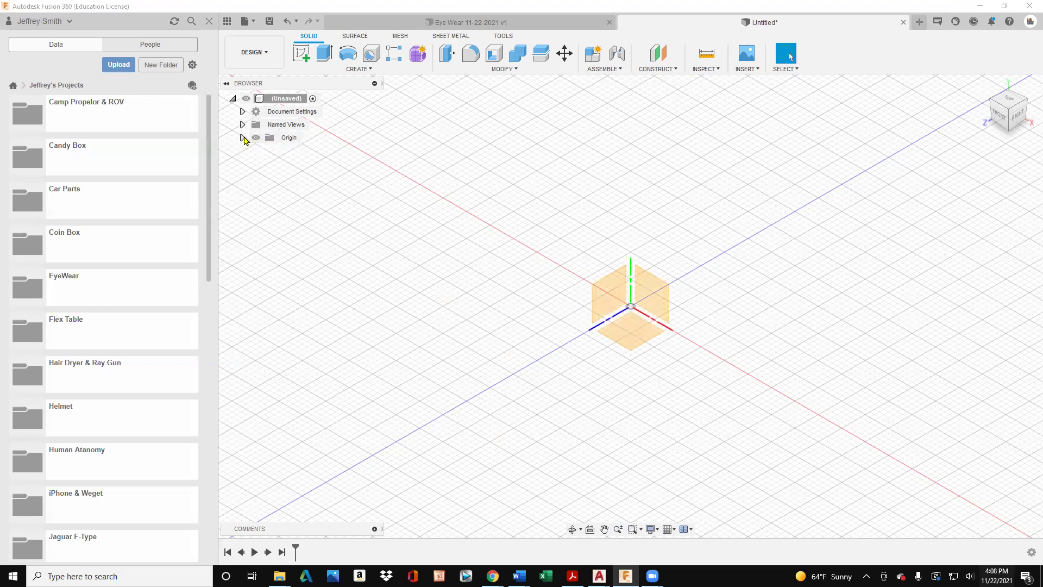
pyautogui.click(686, 531)
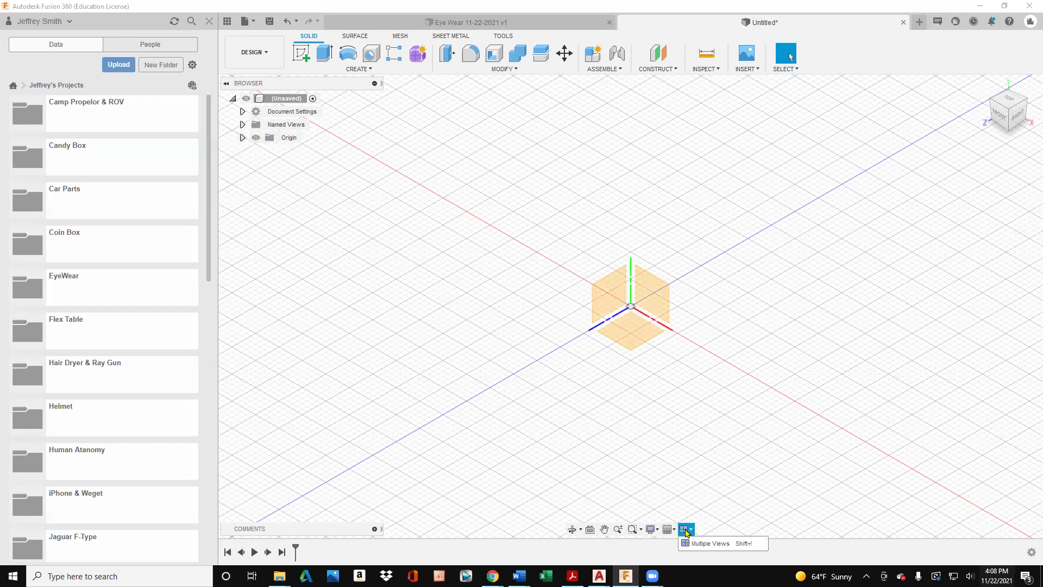
pyautogui.click(650, 529)
pyautogui.moveTo(679, 432)
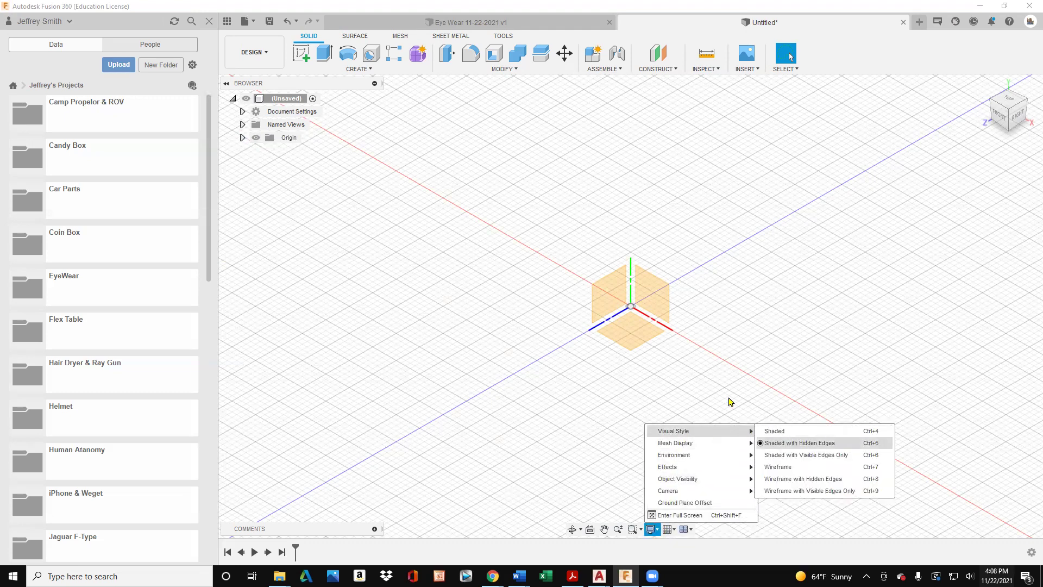
pyautogui.click(573, 266)
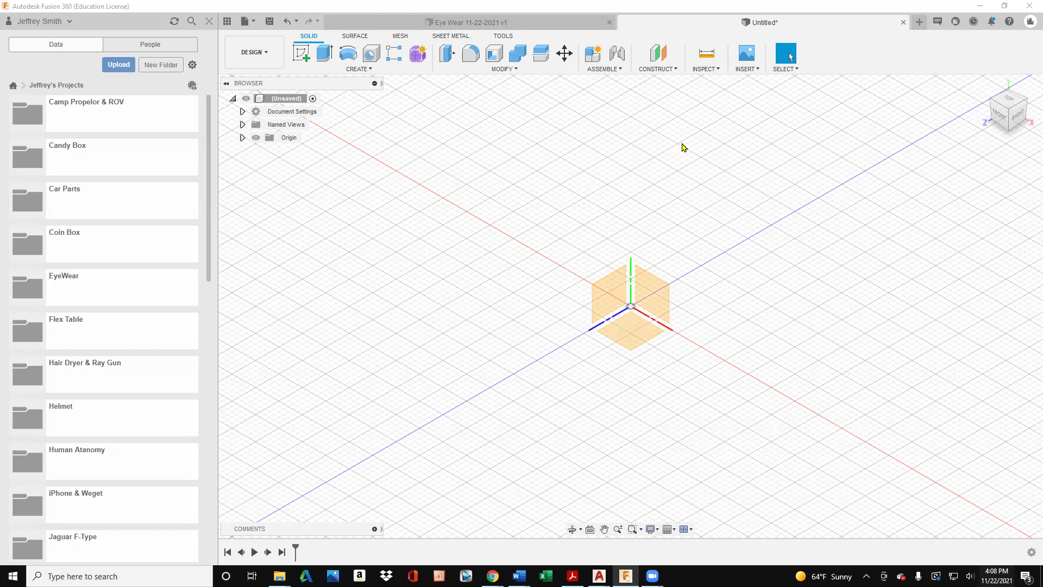
# Insert the image Eye Wear - Front View_2 from the computer as a canvas on the front XY plane.
pyautogui.click(747, 68)
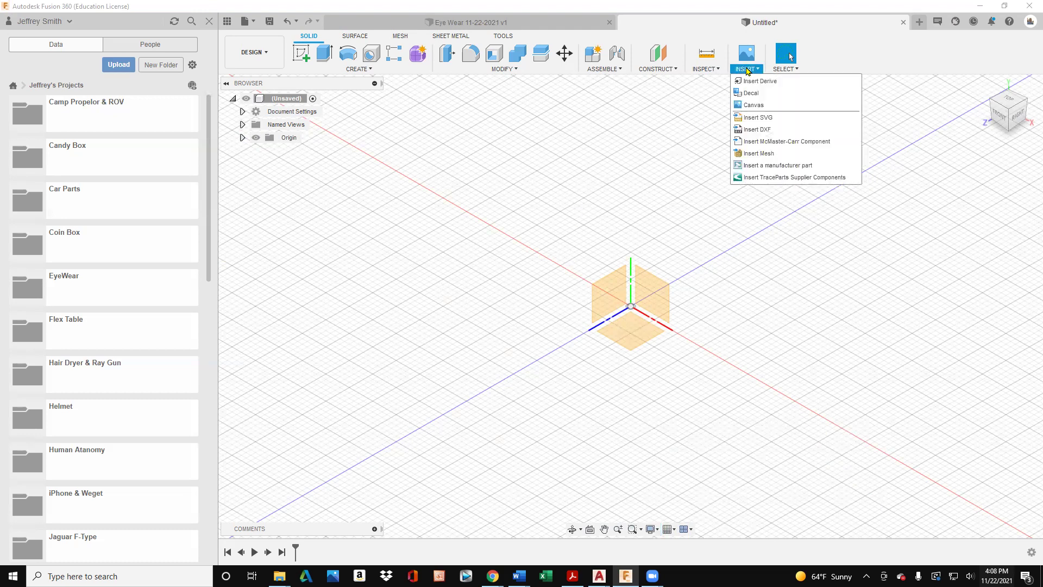
pyautogui.click(755, 105)
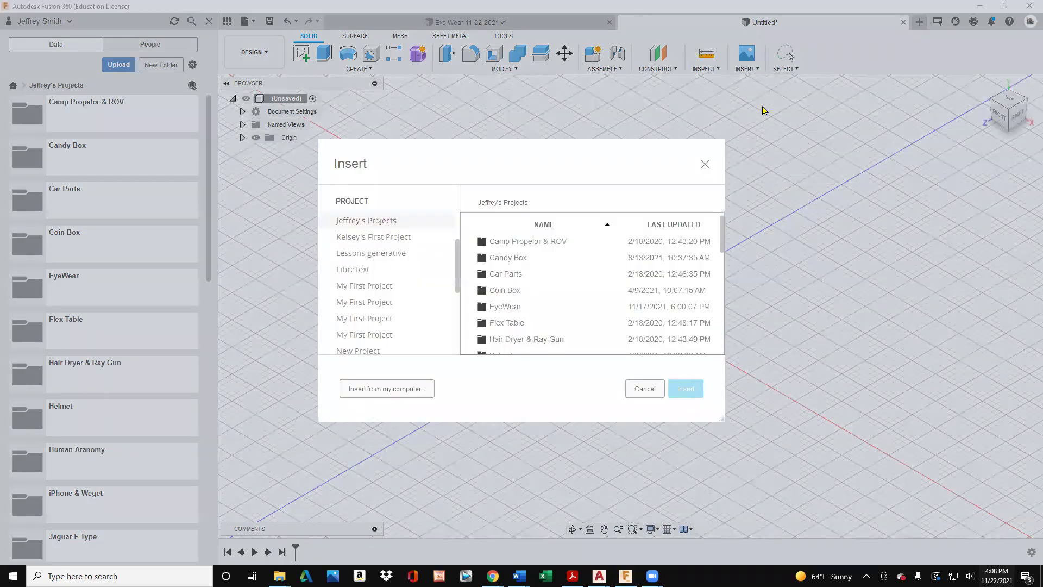
pyautogui.click(415, 389)
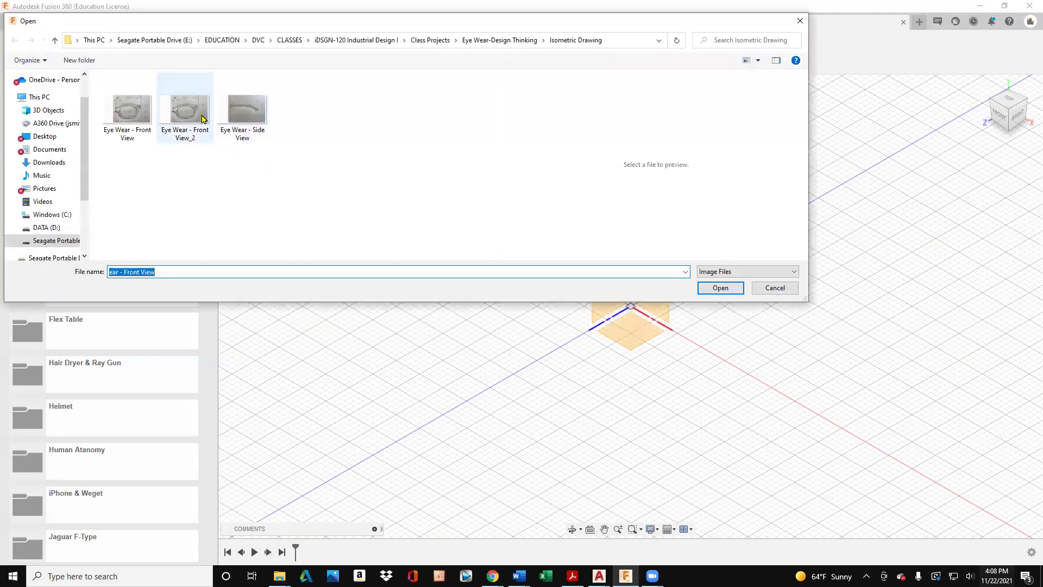
pyautogui.click(196, 115)
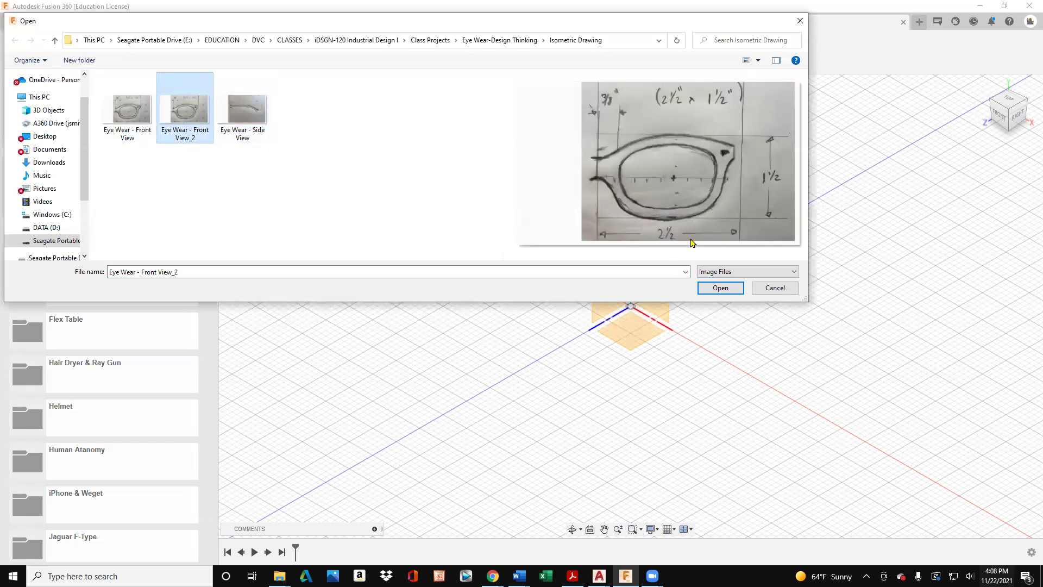
pyautogui.click(721, 288)
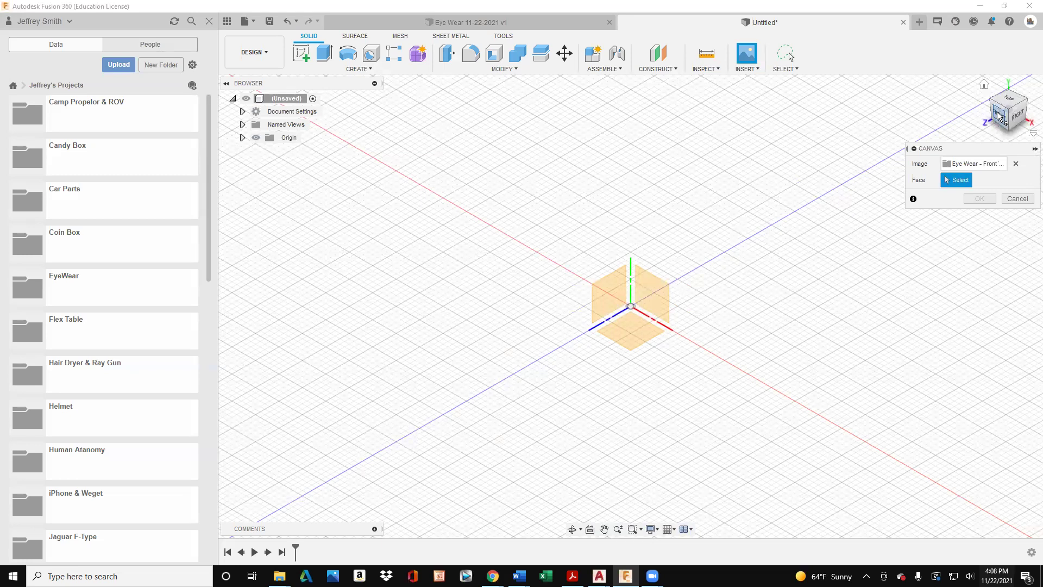
pyautogui.moveTo(998, 115); pyautogui.dragTo(996, 112)
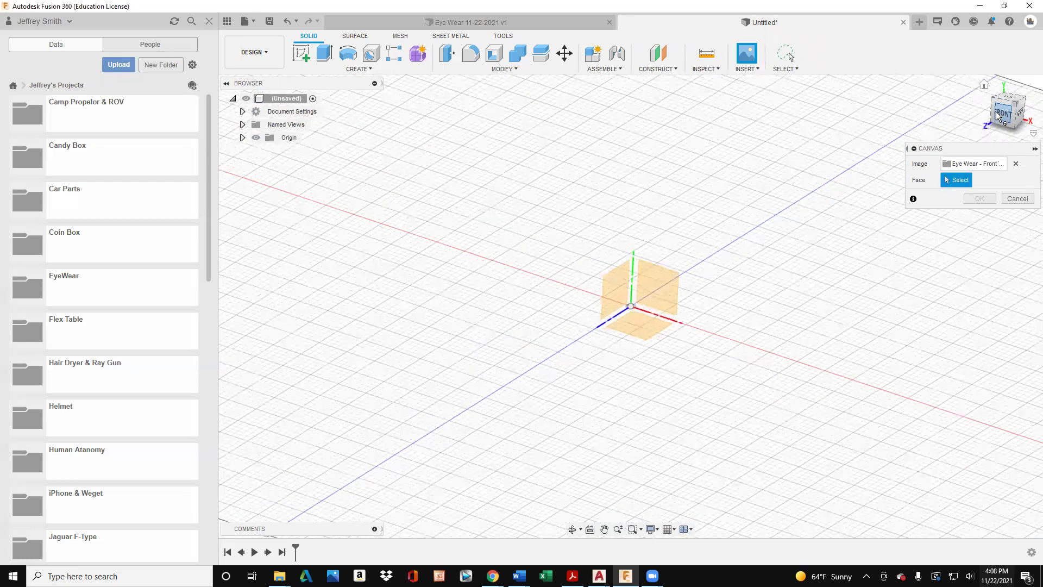
pyautogui.click(663, 269)
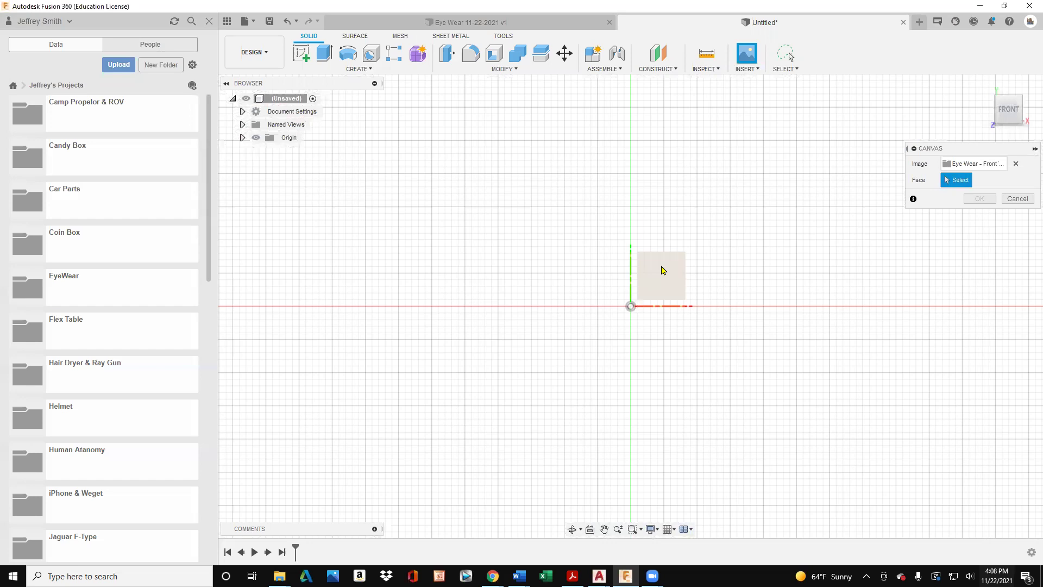
pyautogui.click(662, 270)
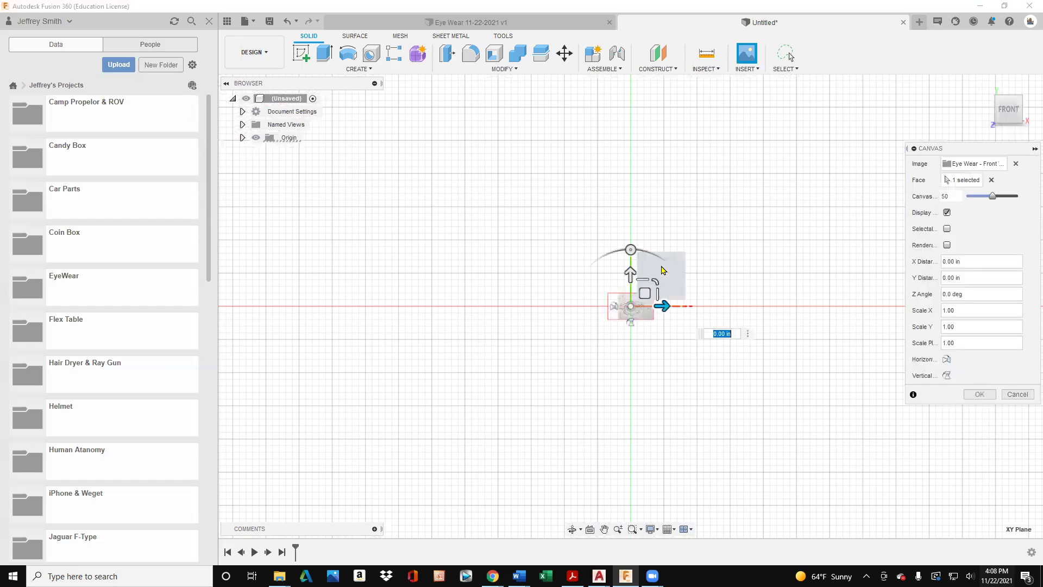
pyautogui.click(979, 395)
# Calibrate the front view canvas to 2.5 in between the two vertical reference lines bounding the frame's width.
pyautogui.scroll(4, 640, 267)
pyautogui.scroll(5, 683, 373)
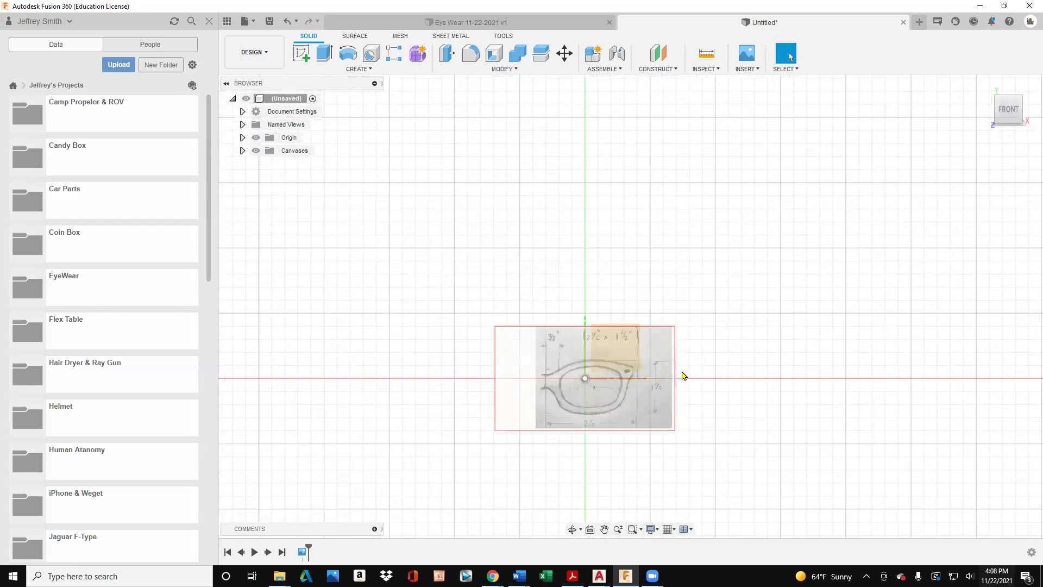
pyautogui.click(242, 150)
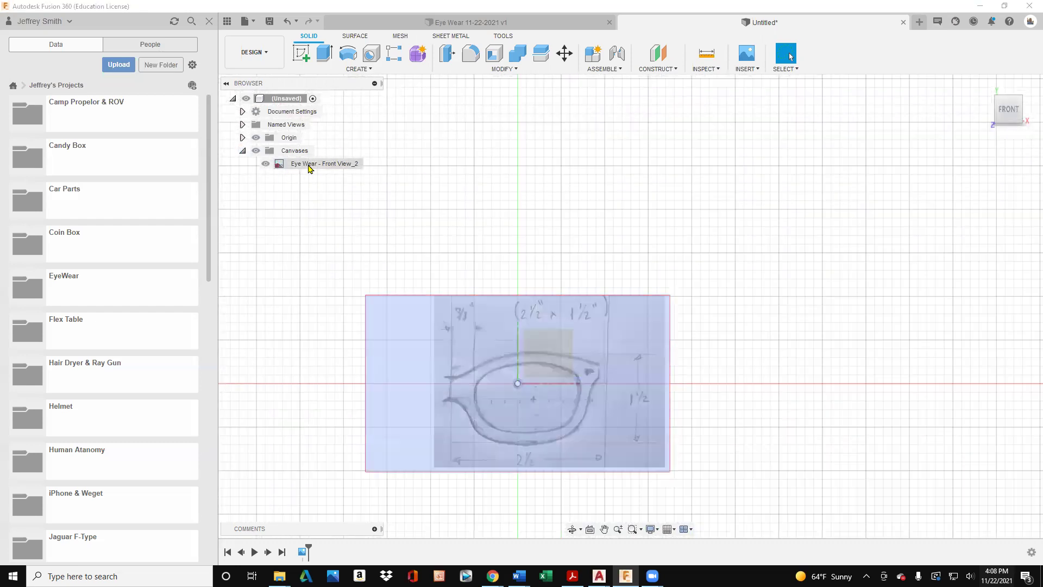
pyautogui.rightClick(309, 169)
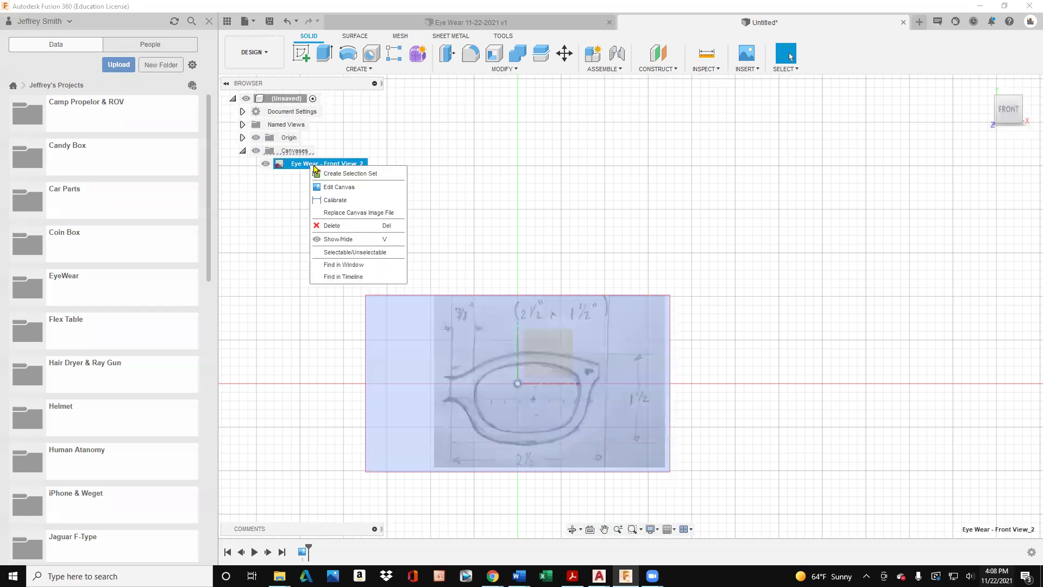
pyautogui.click(344, 205)
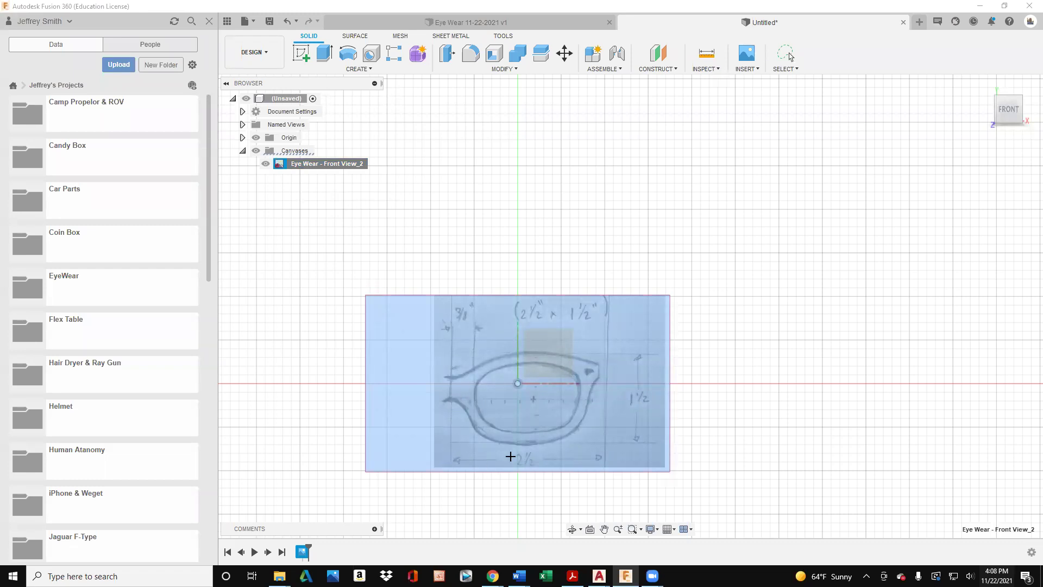
pyautogui.click(450, 383)
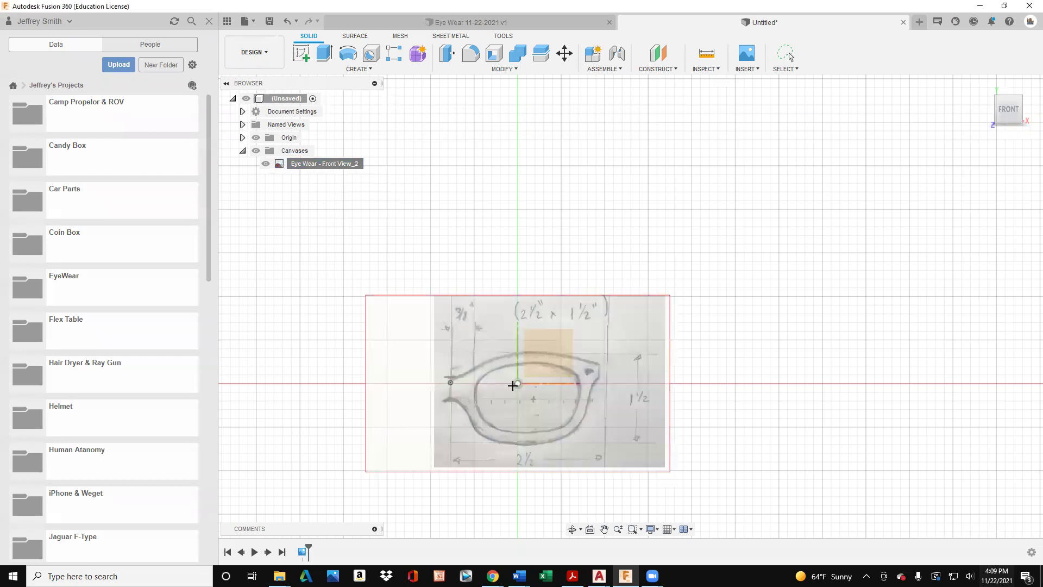
pyautogui.click(606, 382)
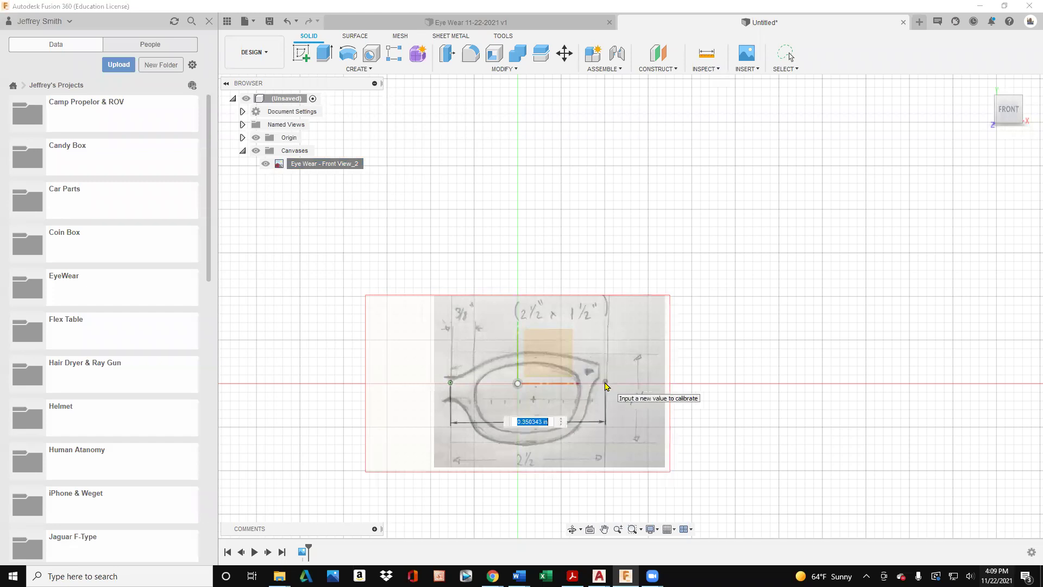
pyautogui.write('2.5')
pyautogui.press('Return')
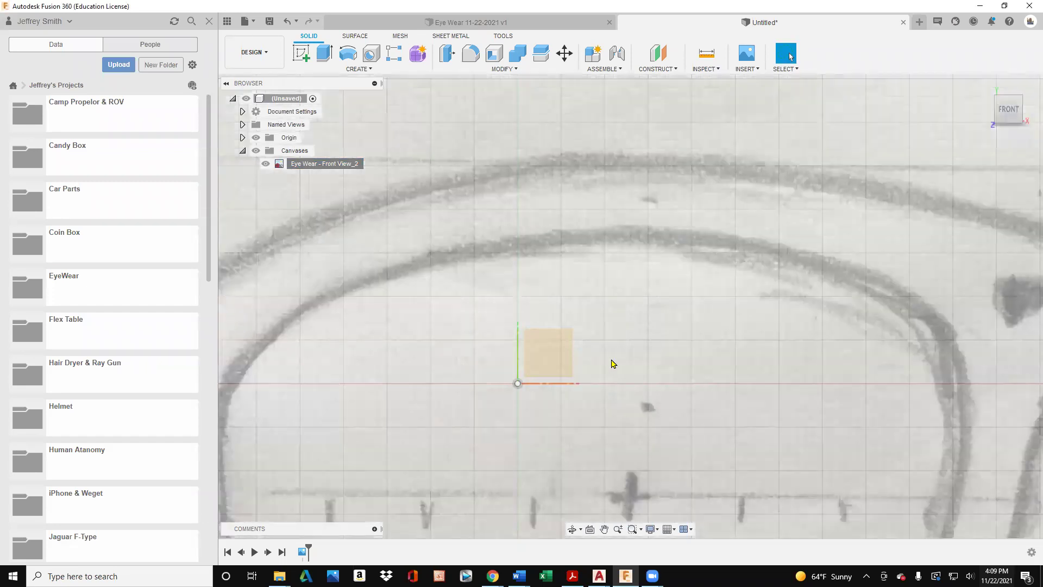
# Move the canvas about 1.09 in along X and 0.996 in along Y, aligning the drawing's lower-left reference corner with the origin.
pyautogui.scroll(-5, 616, 337)
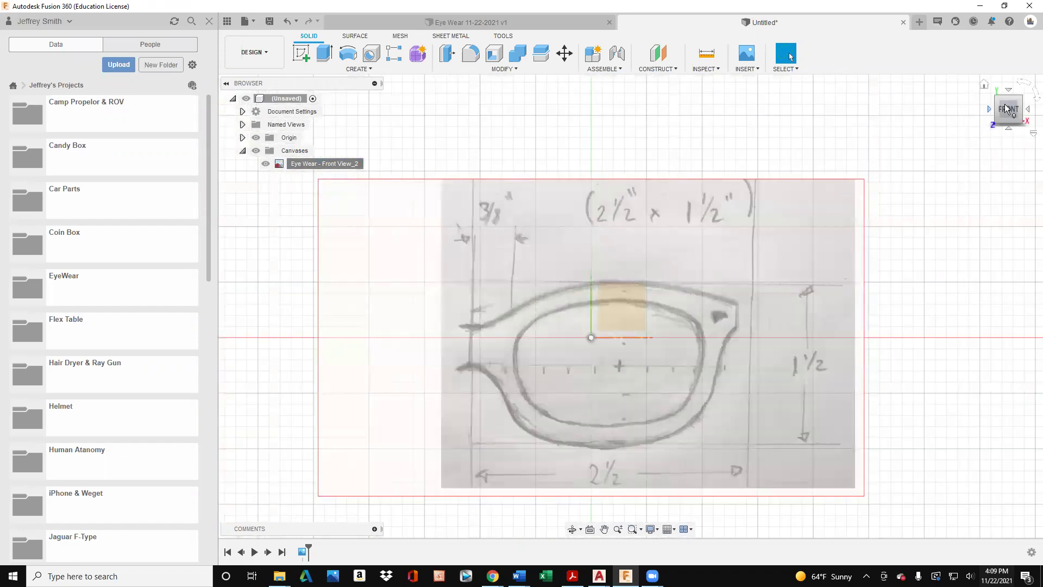
pyautogui.scroll(1, 666, 324)
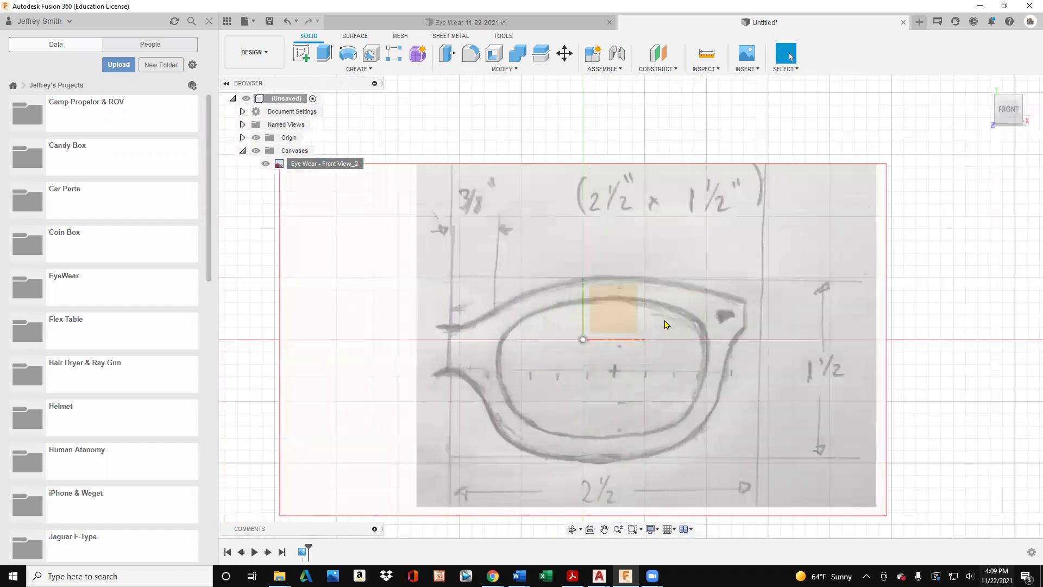
pyautogui.scroll(-1, 666, 324)
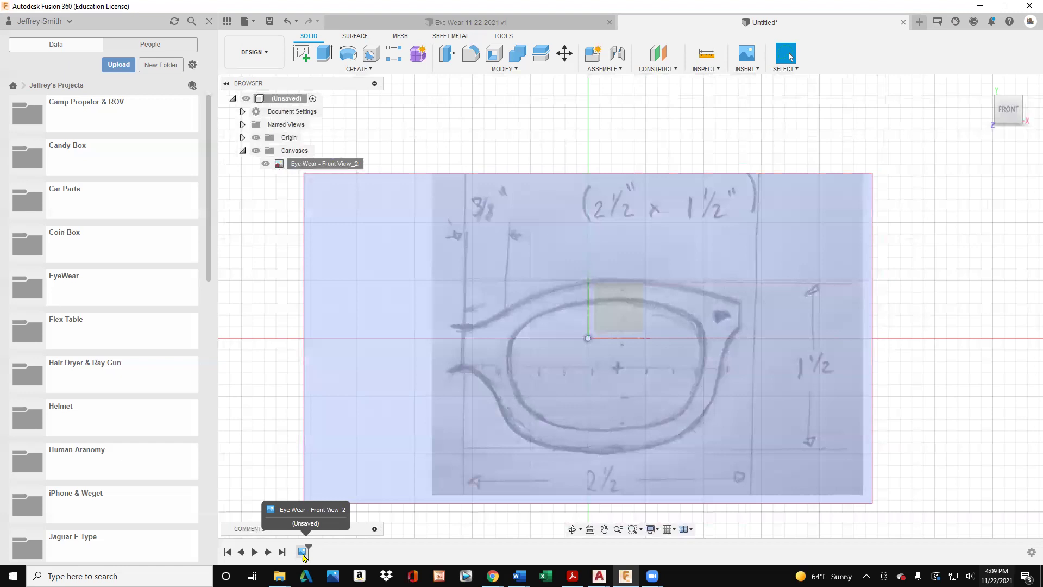
pyautogui.click(302, 553)
pyautogui.rightClick(303, 554)
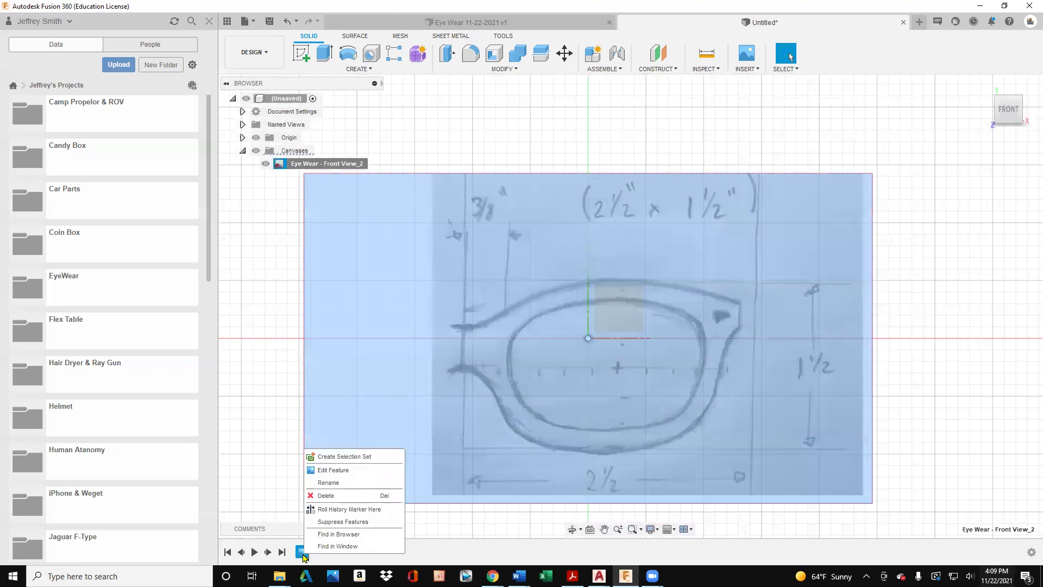
pyautogui.click(347, 475)
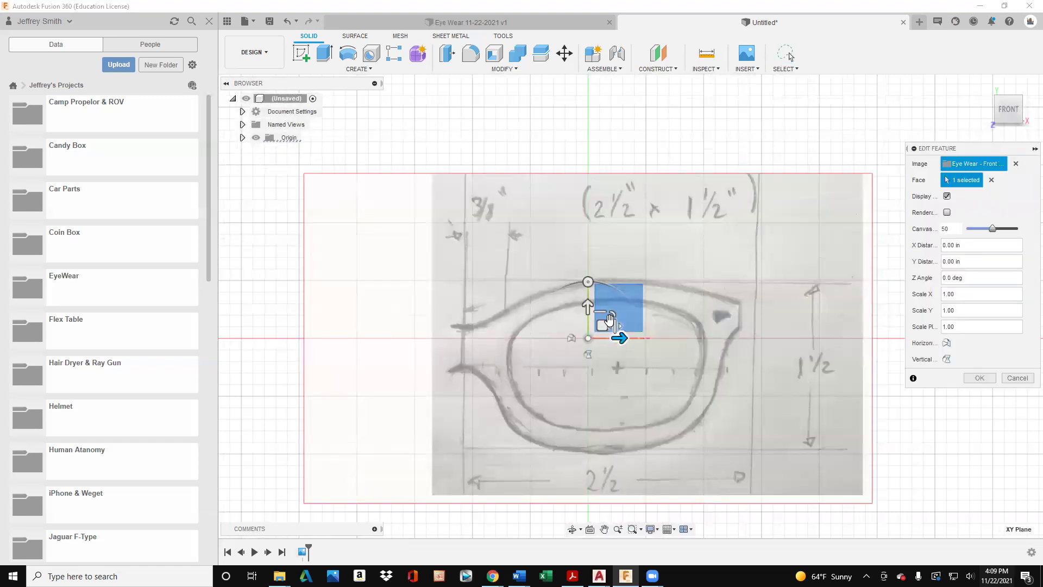
pyautogui.moveTo(603, 323); pyautogui.dragTo(725, 208)
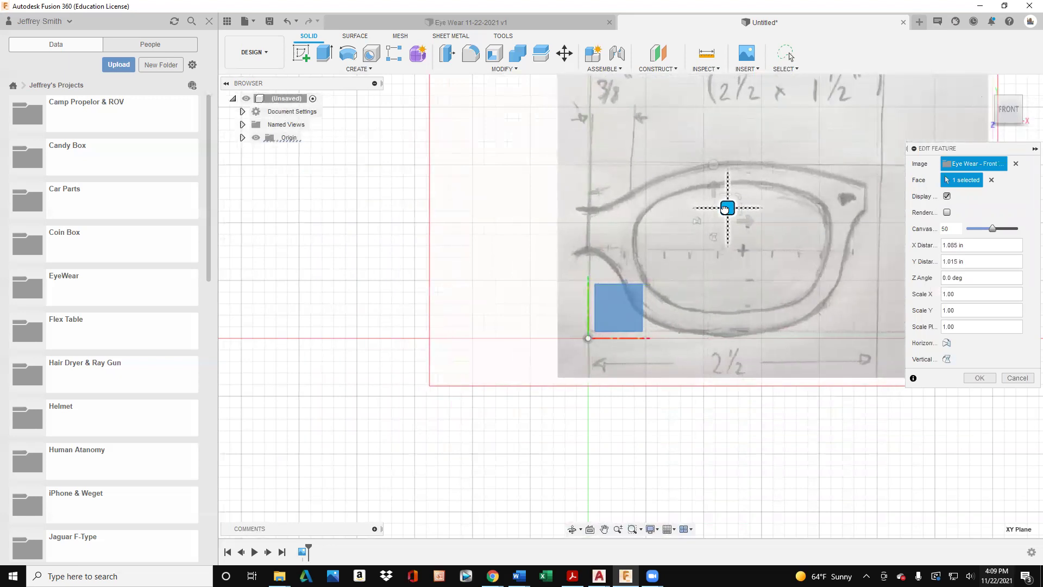
pyautogui.moveTo(725, 208); pyautogui.dragTo(726, 210)
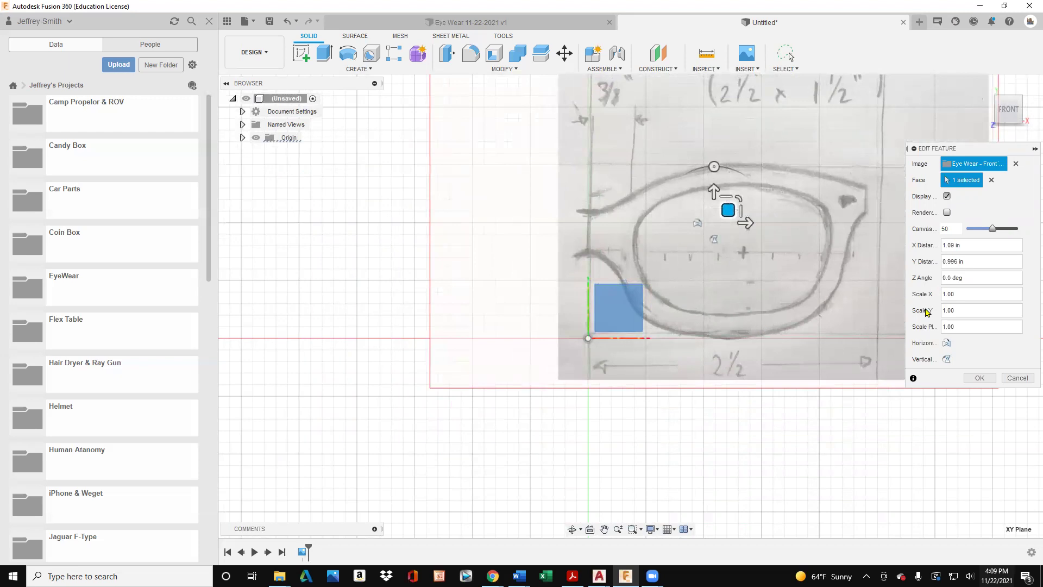
pyautogui.click(972, 379)
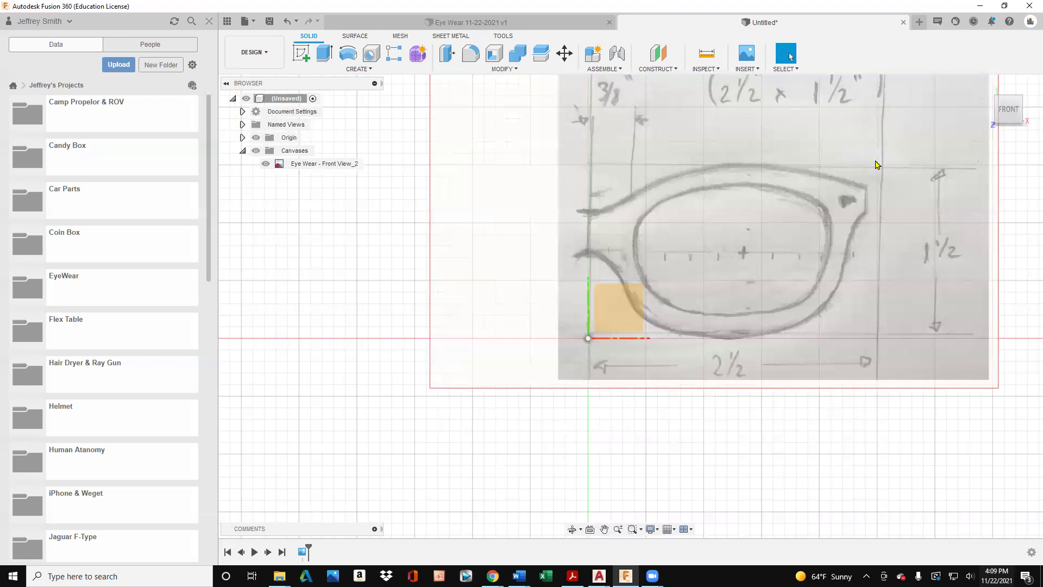
# Start a new sketch on the front XY plane over the eyewear canvas.
pyautogui.scroll(4, 876, 164)
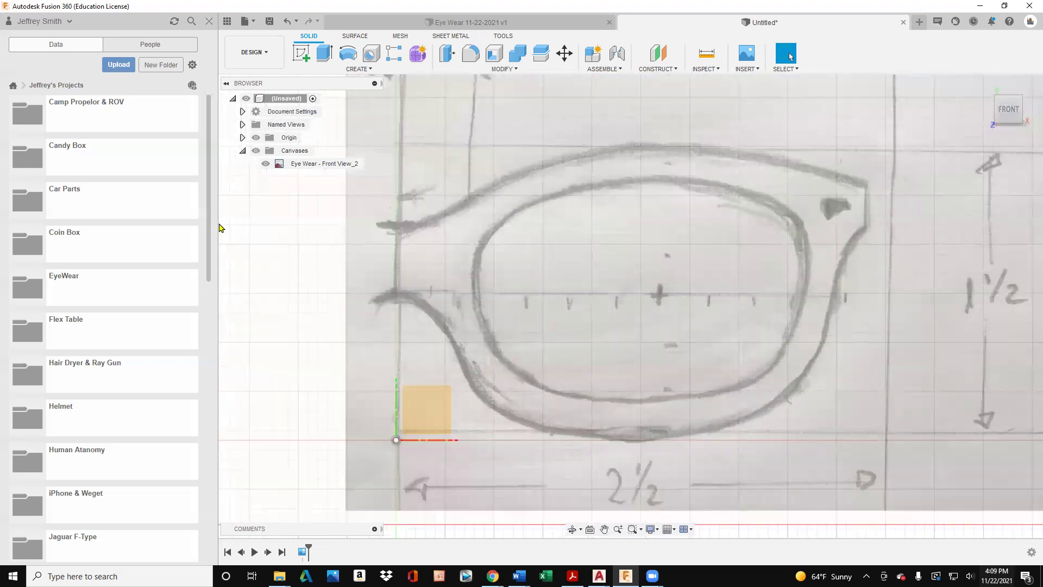
pyautogui.click(302, 55)
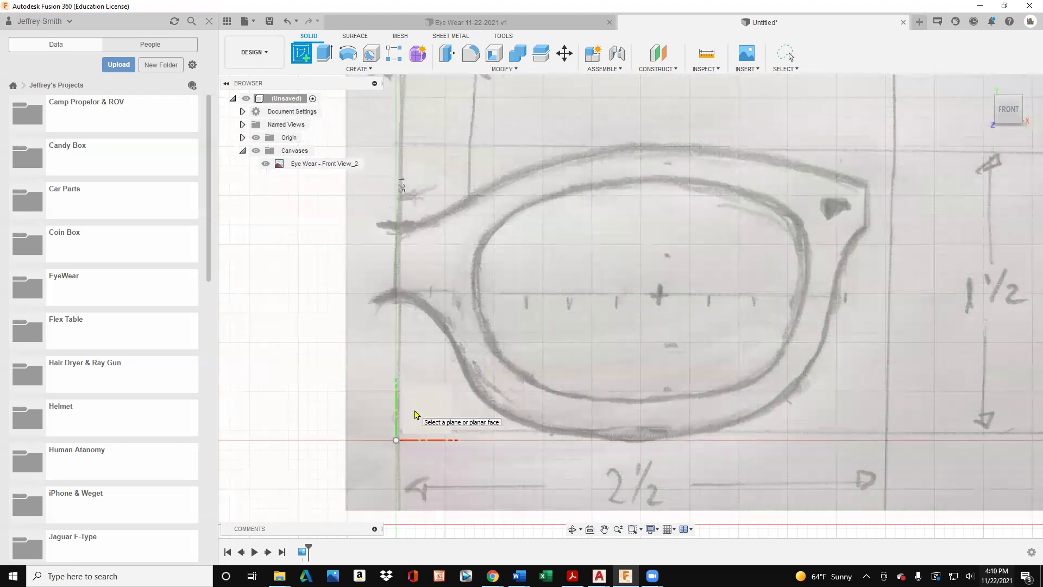
pyautogui.click(416, 415)
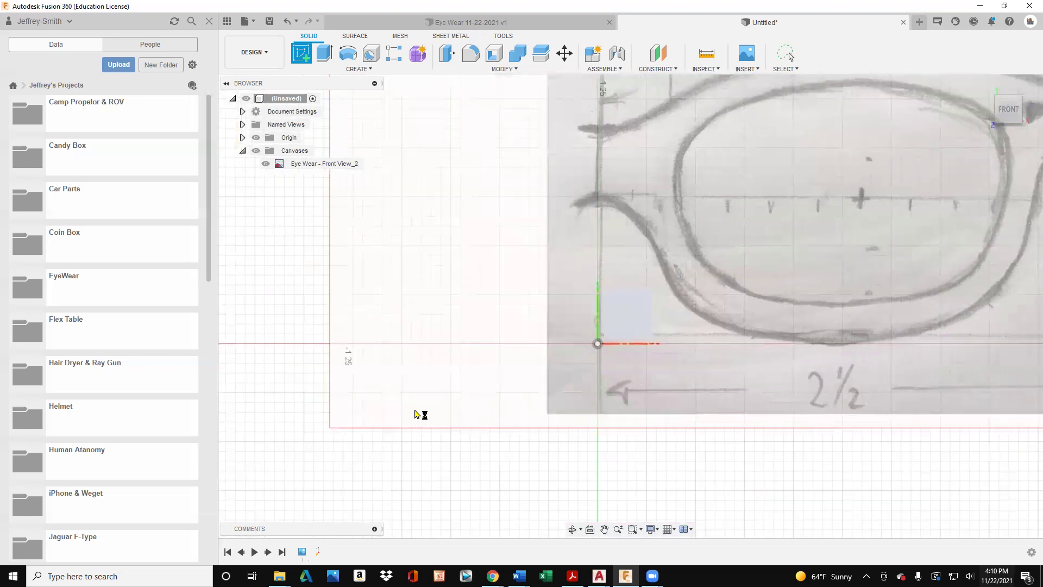
pyautogui.scroll(-5, 445, 402)
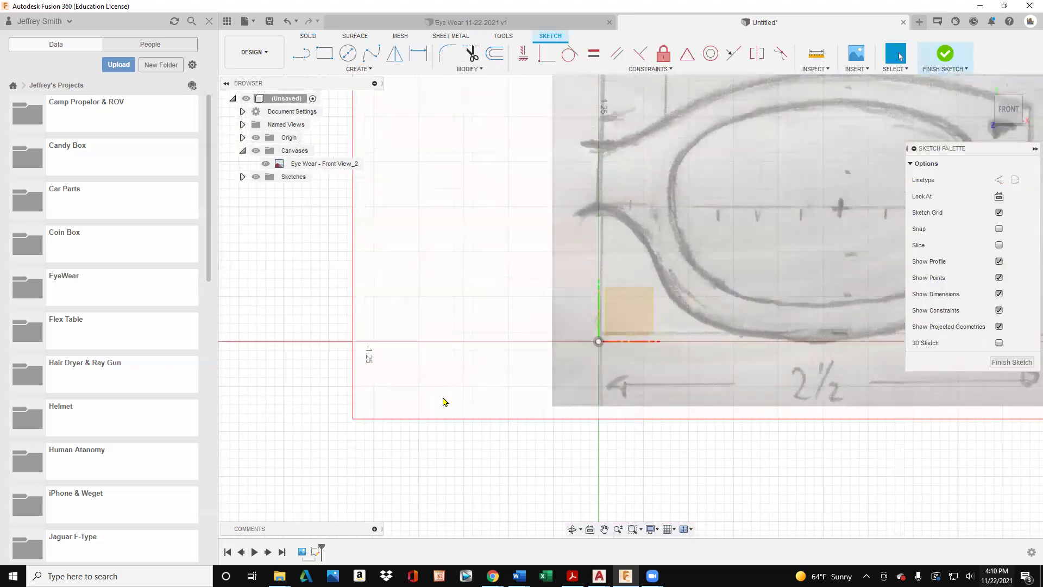
pyautogui.scroll(3, 836, 204)
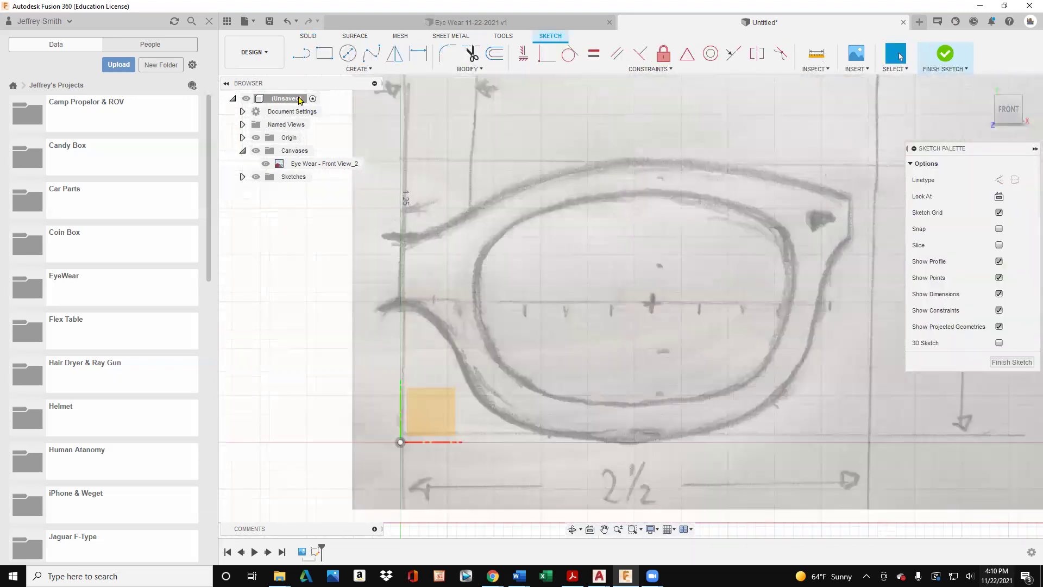
# Trace the frame's upper edge with a fit point spline from the nose bridge centreline to the upper outer corner.
pyautogui.click(307, 59)
pyautogui.press('Escape')
pyautogui.click(369, 69)
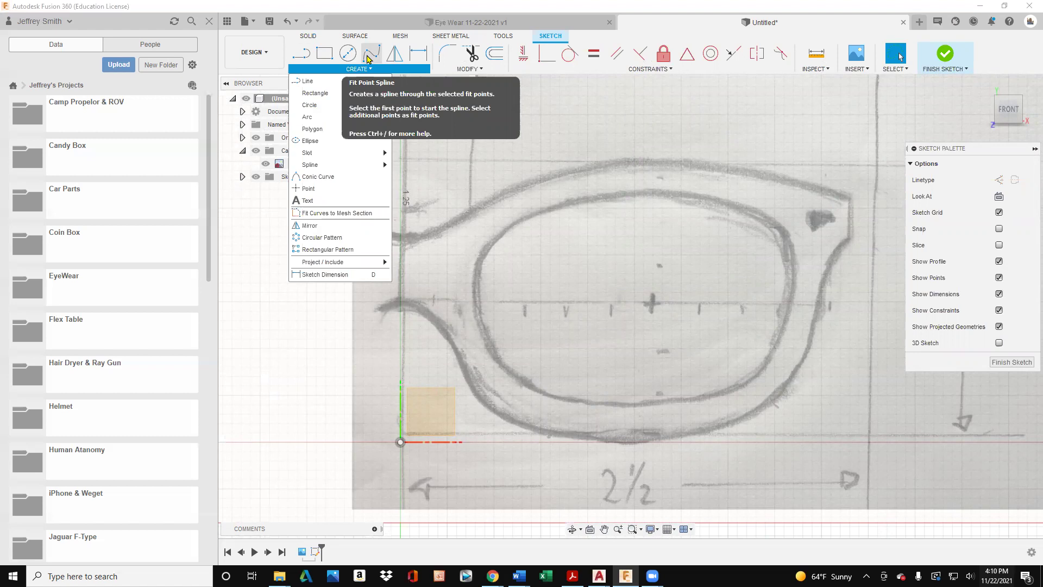
pyautogui.click(368, 58)
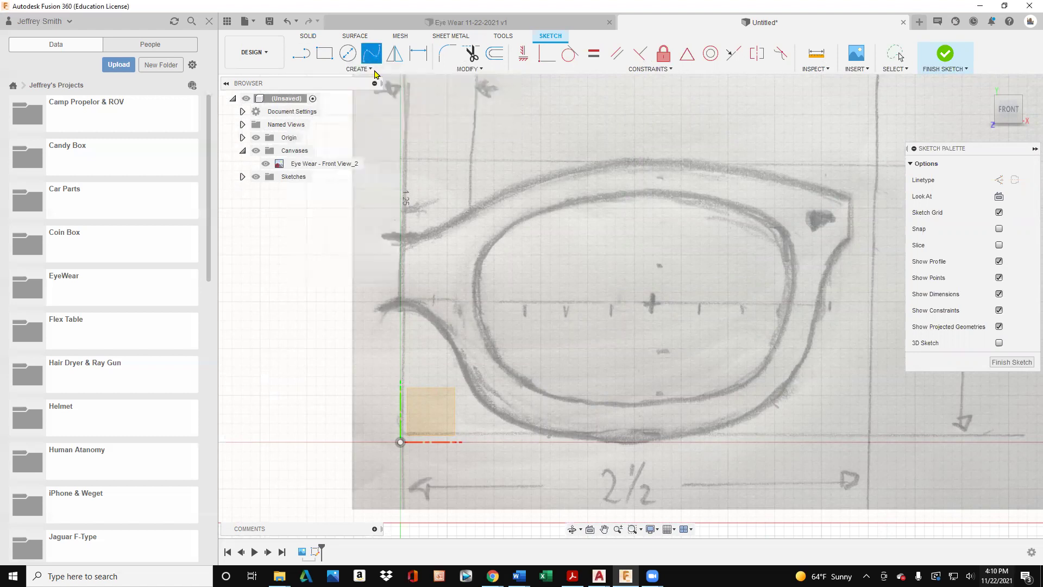
pyautogui.click(400, 241)
pyautogui.click(420, 241)
pyautogui.click(448, 226)
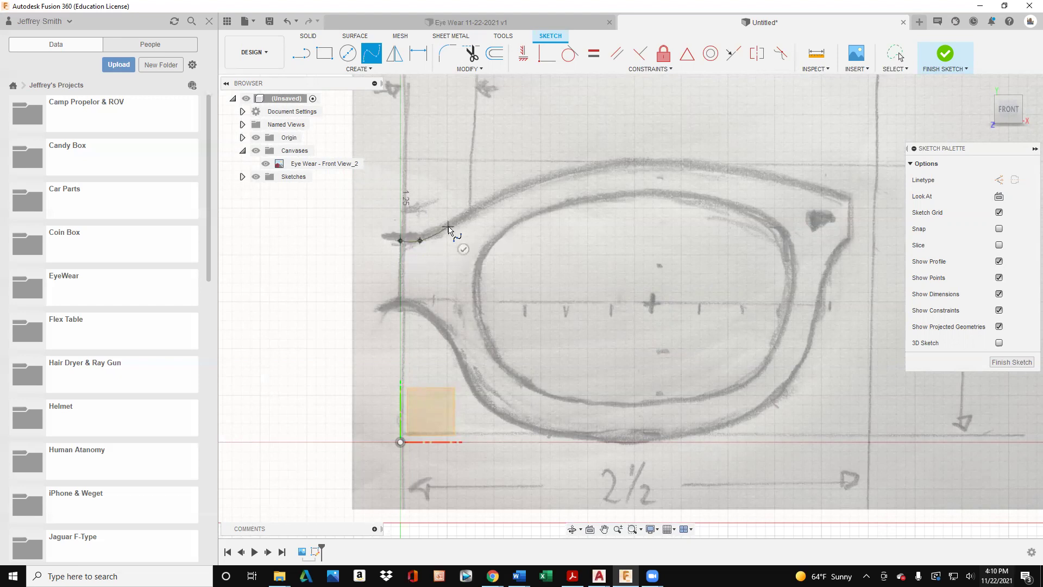
pyautogui.click(504, 197)
pyautogui.click(567, 175)
pyautogui.click(659, 165)
pyautogui.click(754, 177)
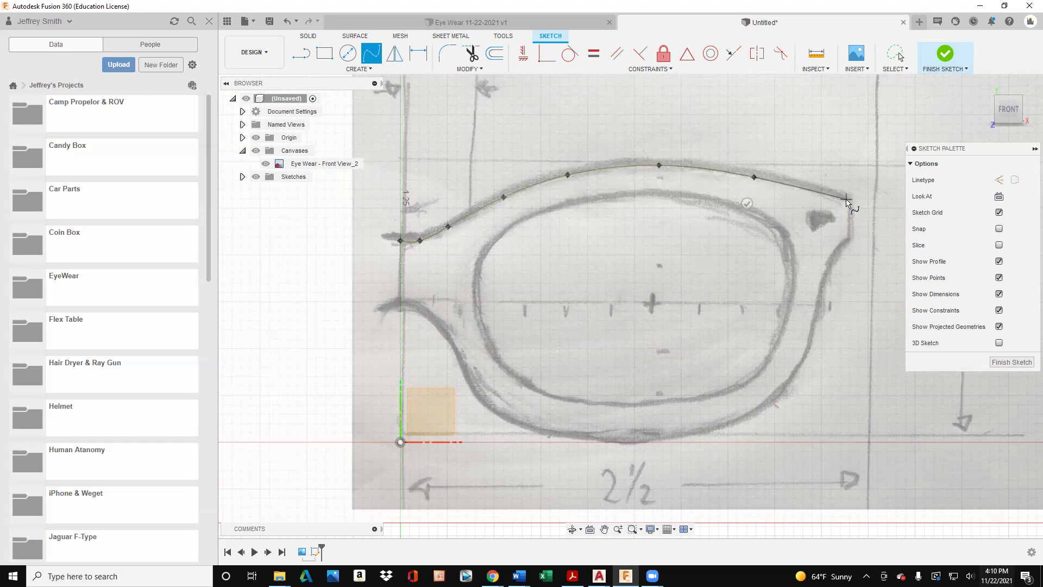
pyautogui.click(847, 201)
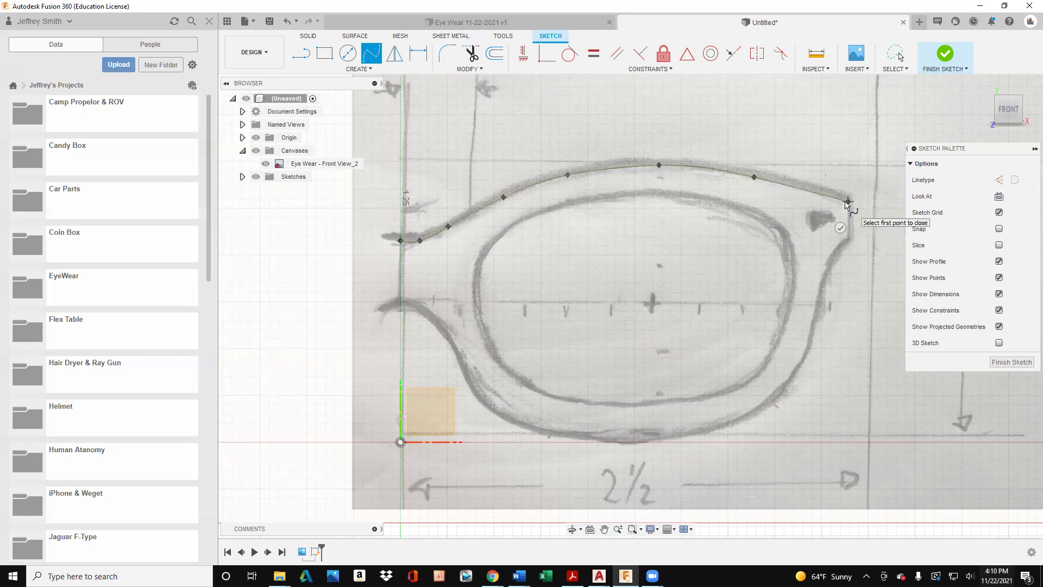
pyautogui.press('Return')
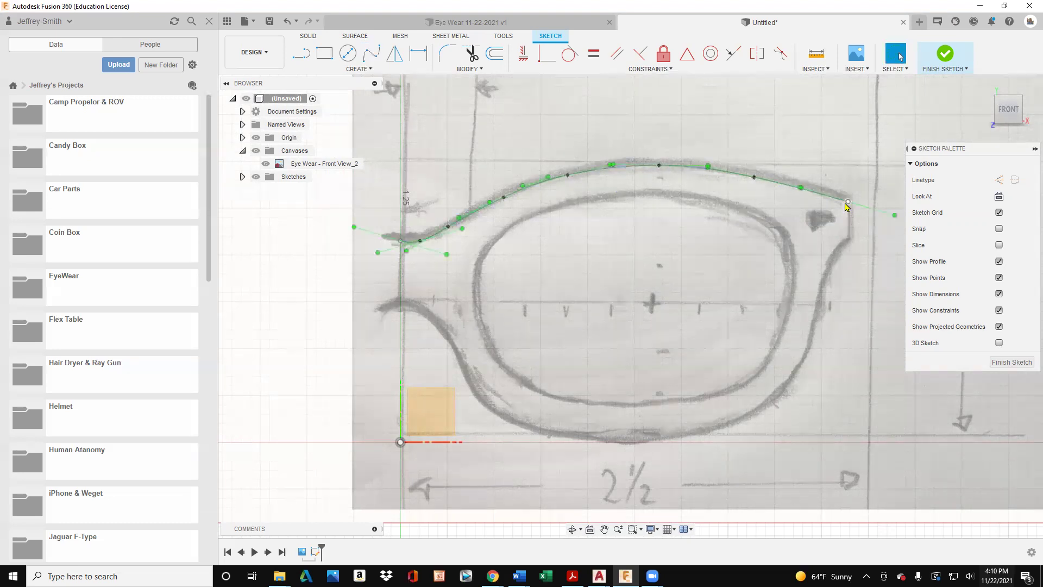
# Draw a vertical line down from the upper spline's outer end along the frame's short outer edge.
pyautogui.click(299, 59)
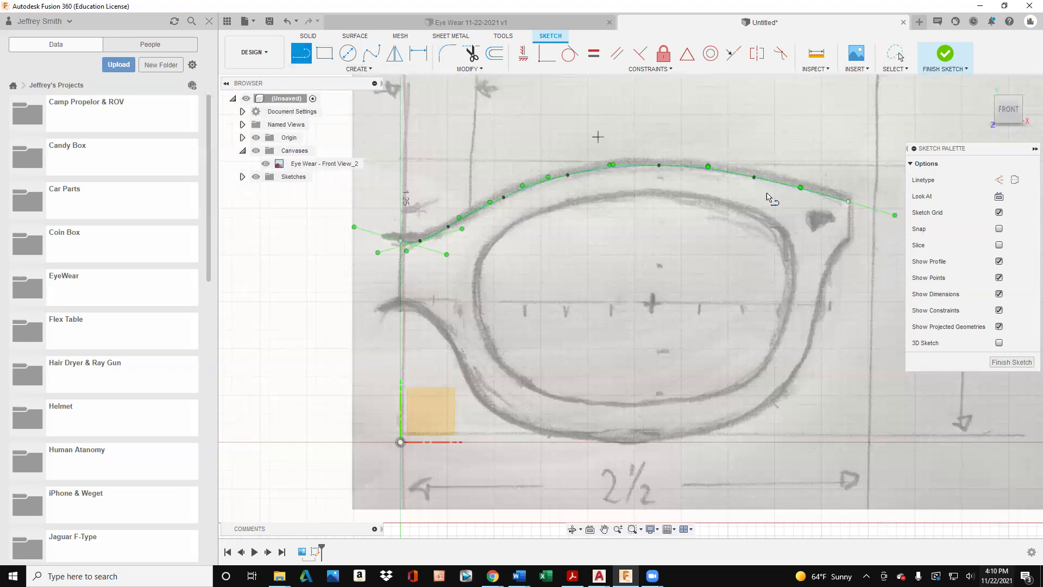
pyautogui.click(848, 202)
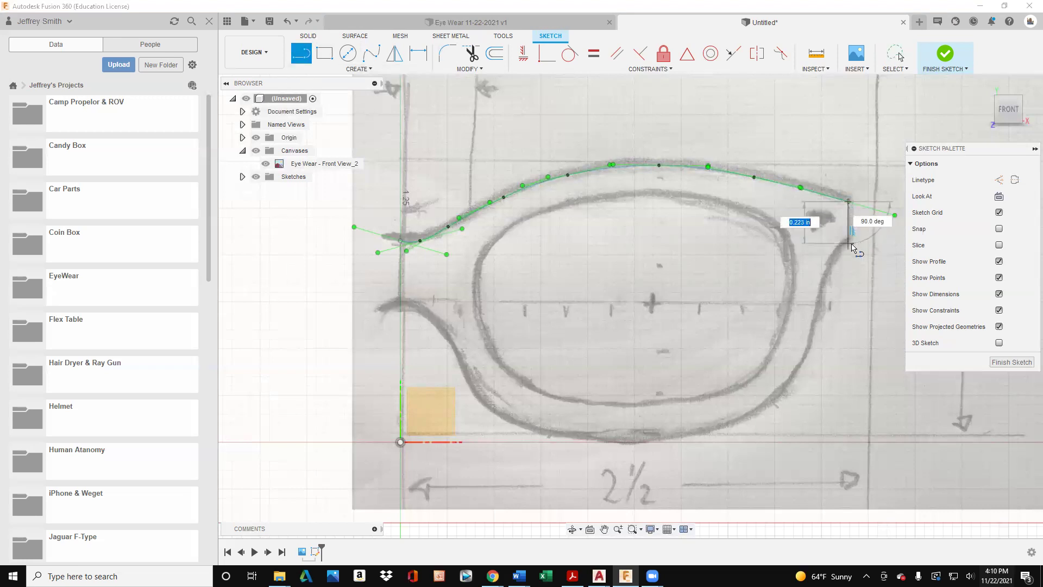
pyautogui.click(848, 237)
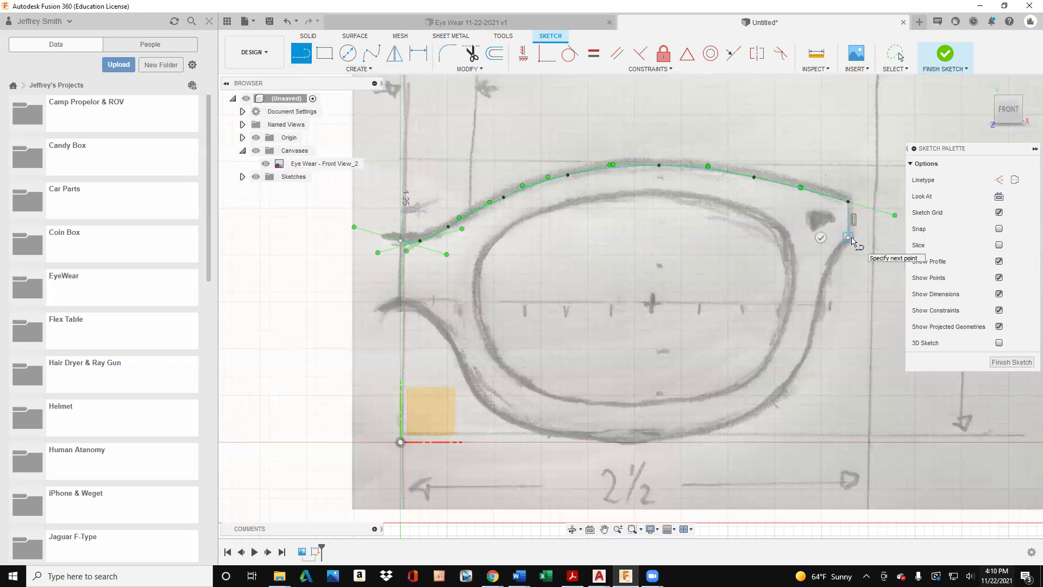
pyautogui.press('Escape')
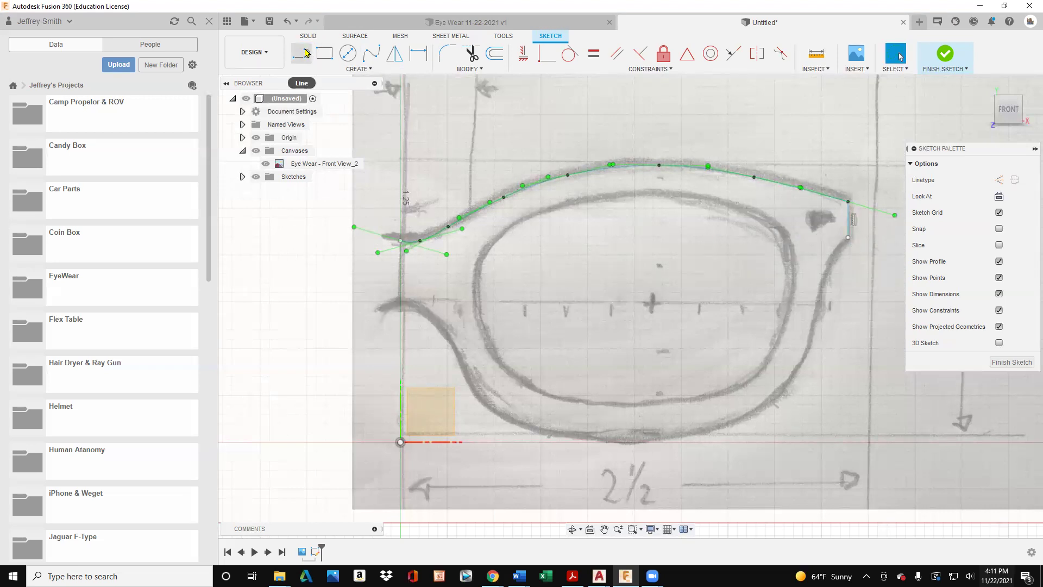
# Trace the frame's lower edge with a fit point spline from the short vertical line's lower end around to the nose bridge centreline.
pyautogui.click(302, 54)
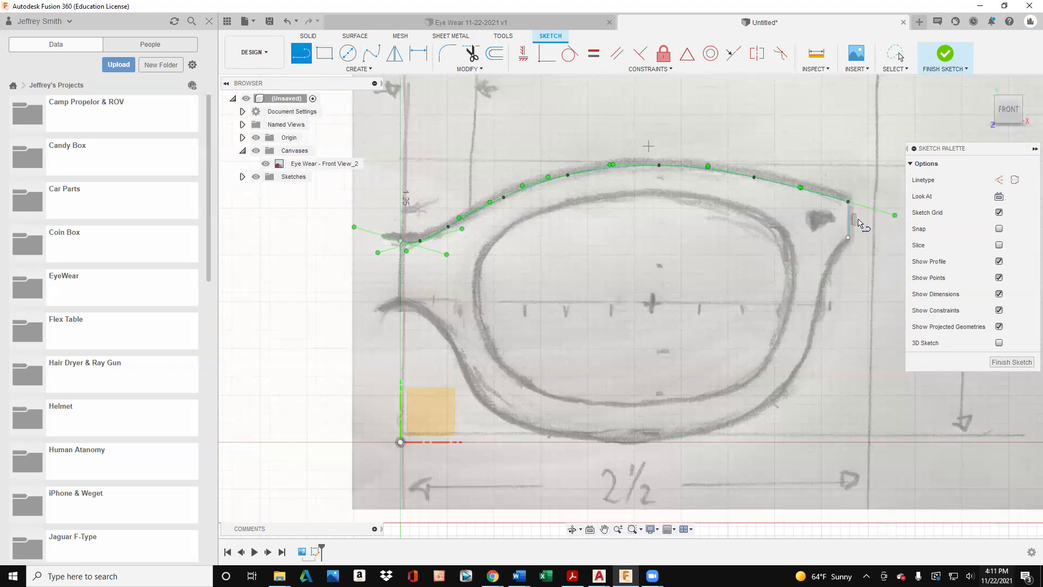
pyautogui.click(371, 53)
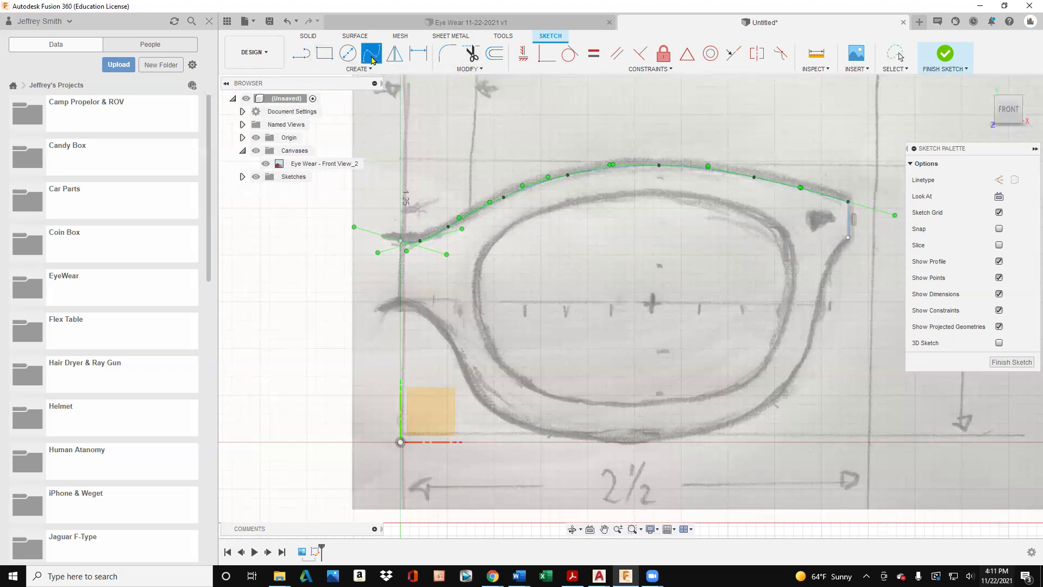
pyautogui.scroll(2, 849, 239)
pyautogui.click(849, 239)
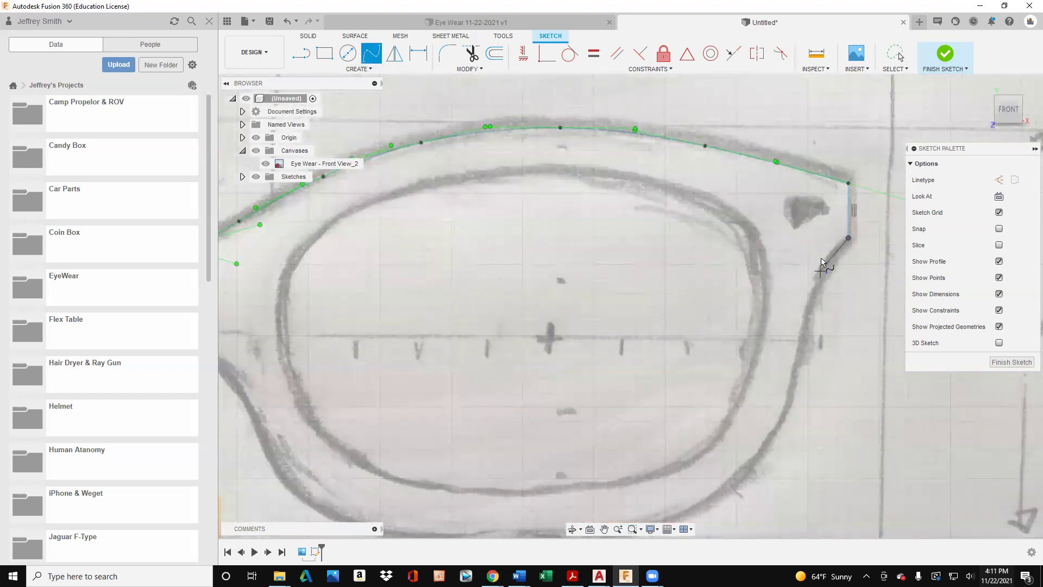
pyautogui.click(826, 263)
pyautogui.scroll(-4, 811, 311)
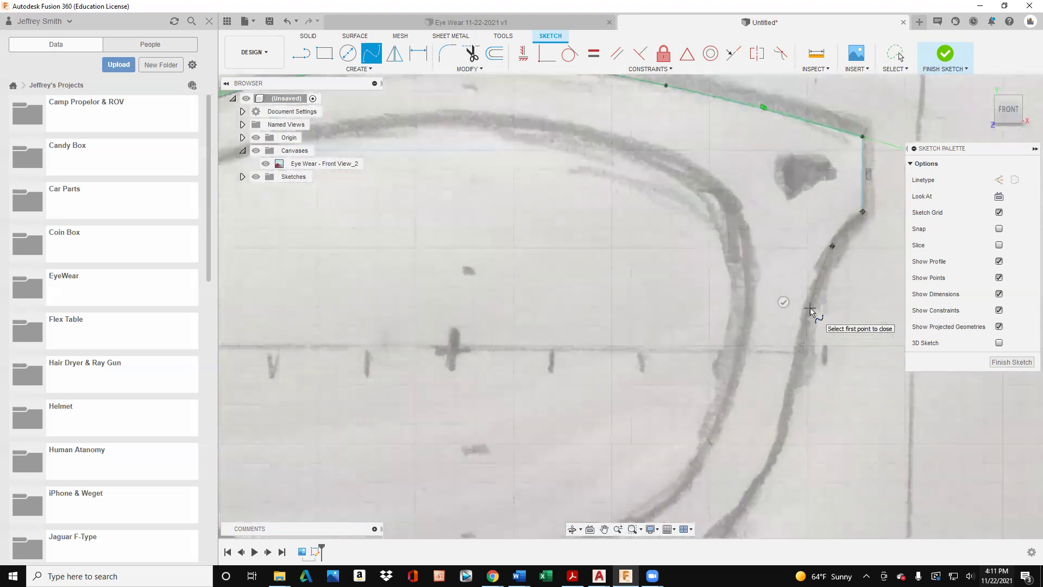
pyautogui.click(810, 310)
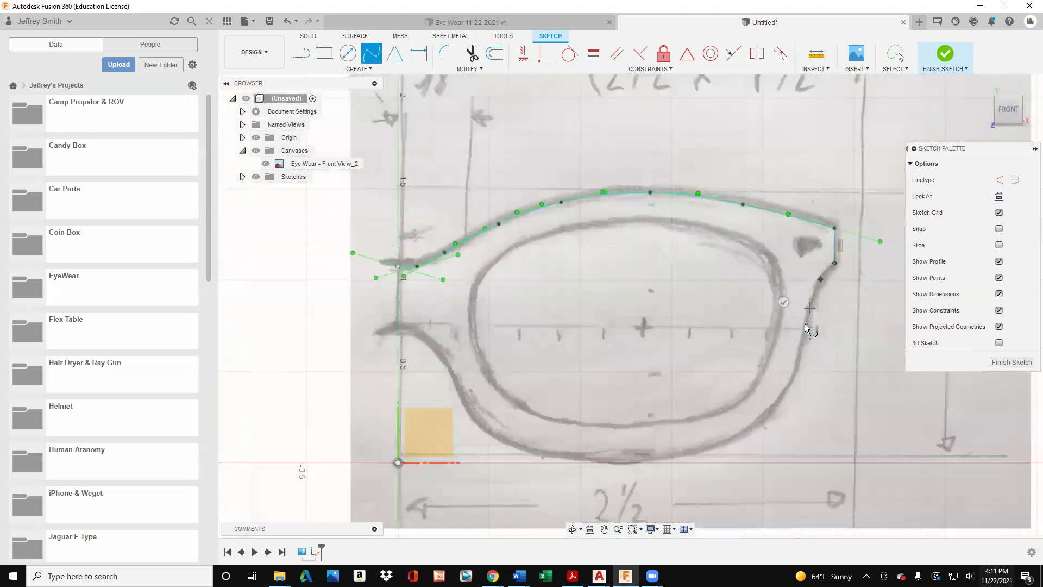
pyautogui.click(795, 368)
pyautogui.click(773, 407)
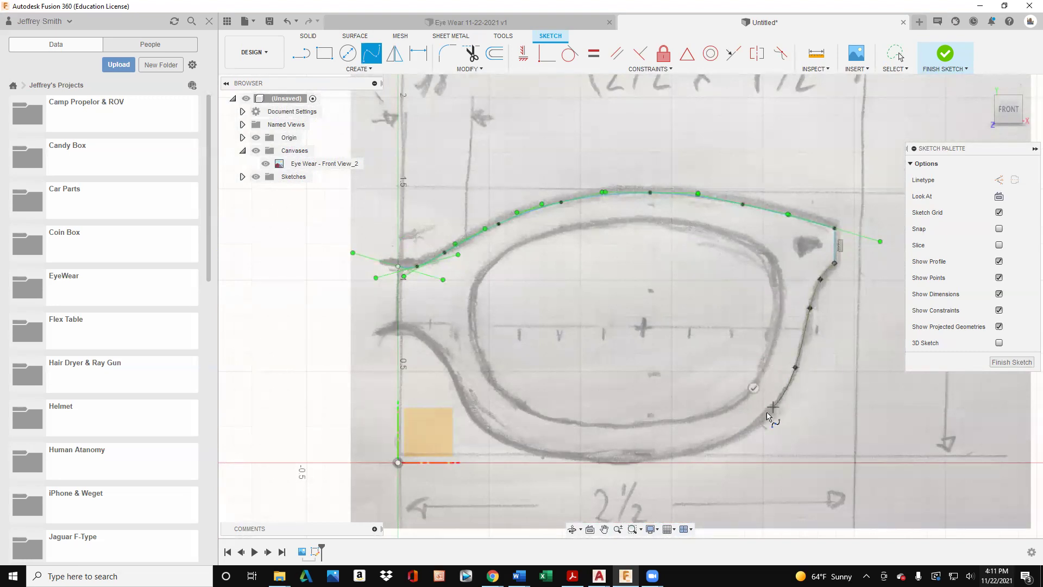
pyautogui.click(721, 445)
pyautogui.click(527, 452)
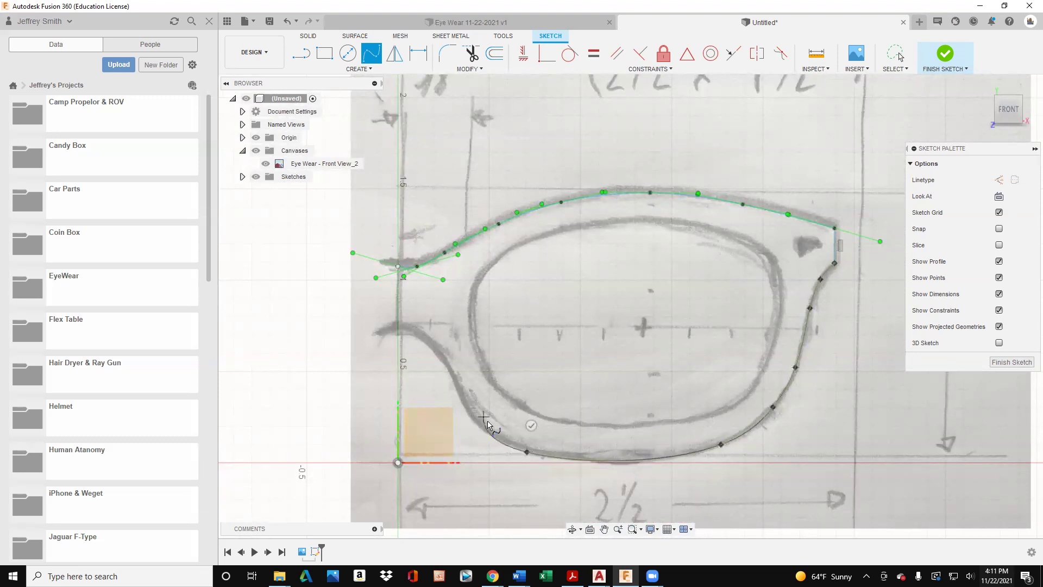
pyautogui.click(493, 434)
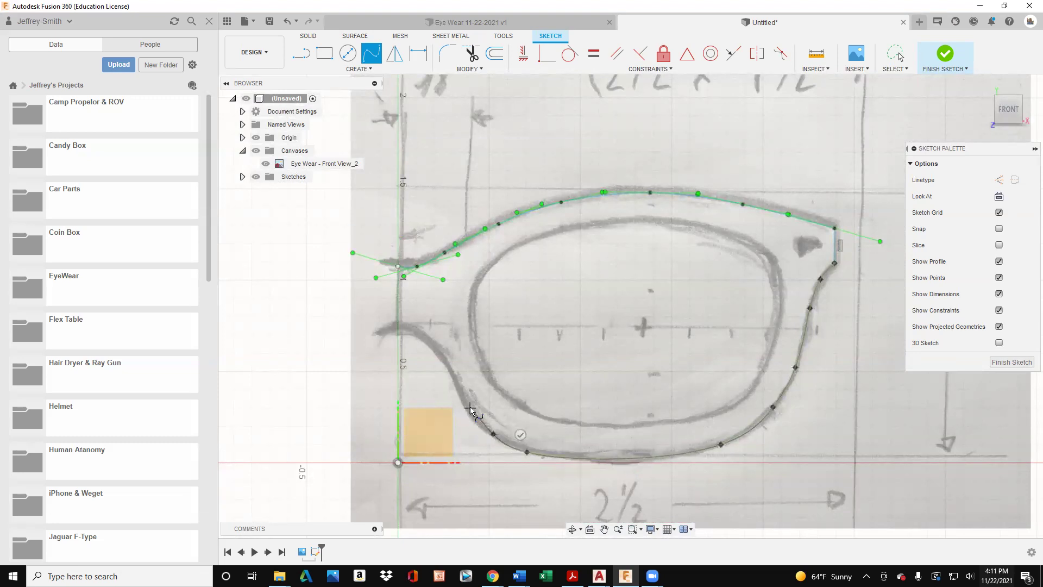
pyautogui.click(465, 405)
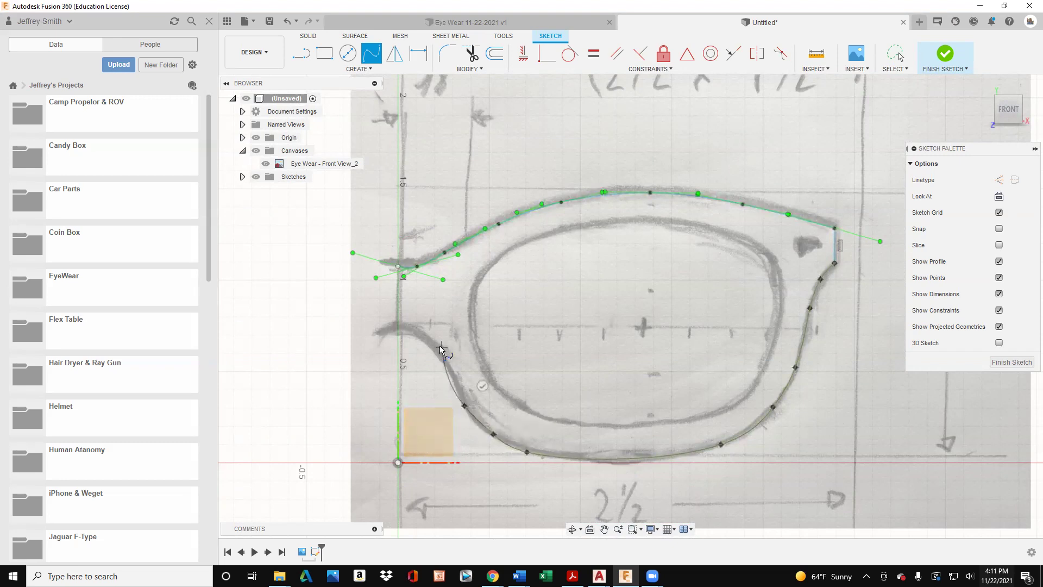
pyautogui.click(445, 362)
pyautogui.click(419, 334)
pyautogui.click(397, 330)
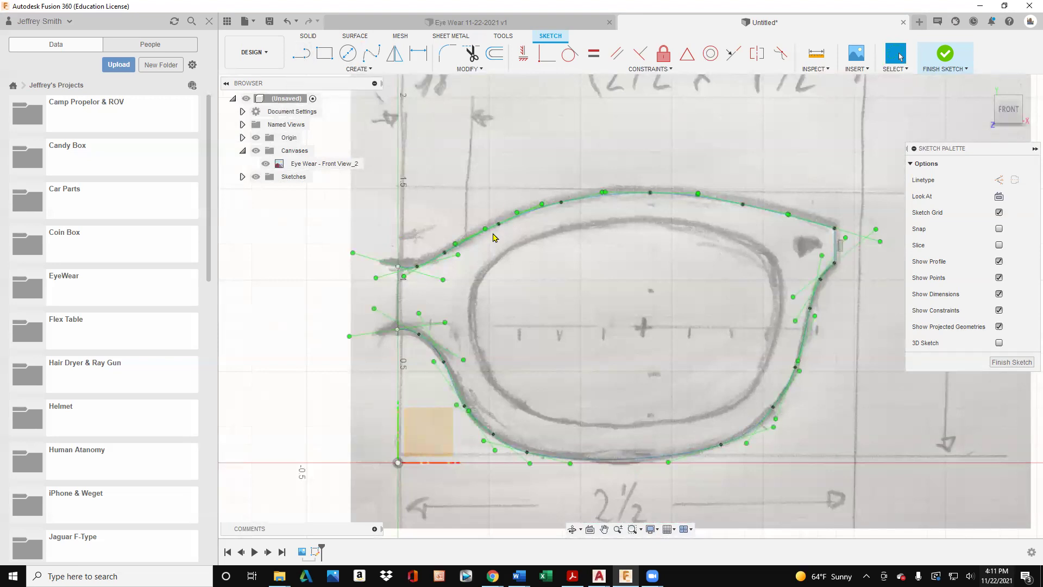
# Close the outline with a line joining the inner ends of the lower and upper splines at the nose bridge.
pyautogui.scroll(3, 403, 242)
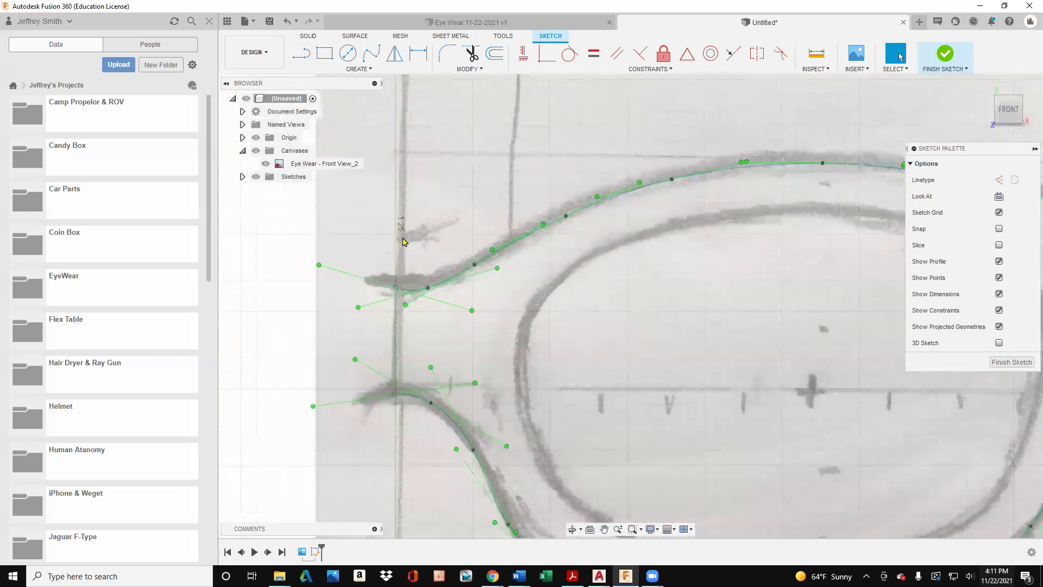
pyautogui.click(302, 54)
pyautogui.click(395, 394)
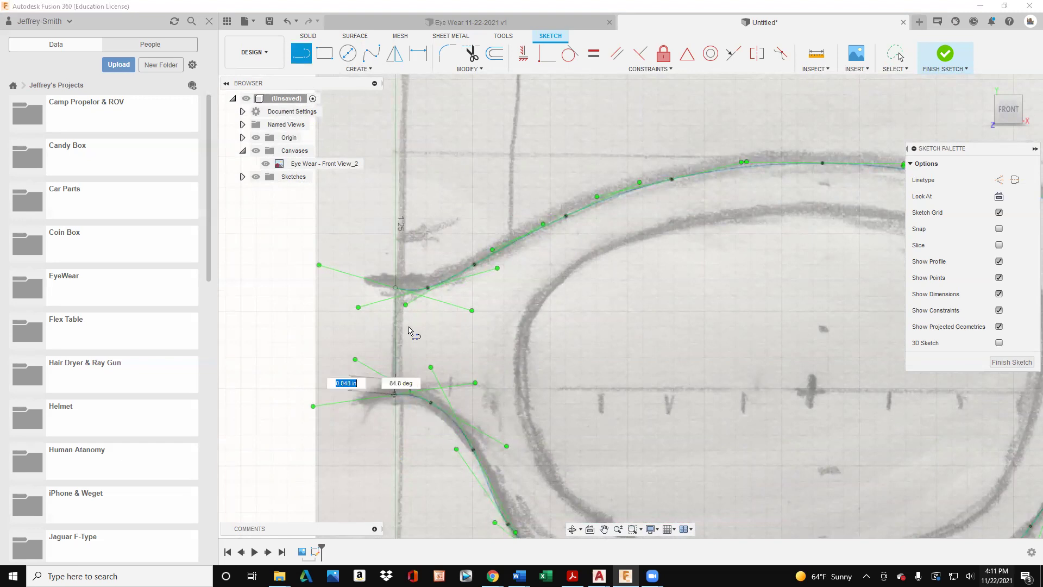
pyautogui.click(395, 289)
pyautogui.press('Escape')
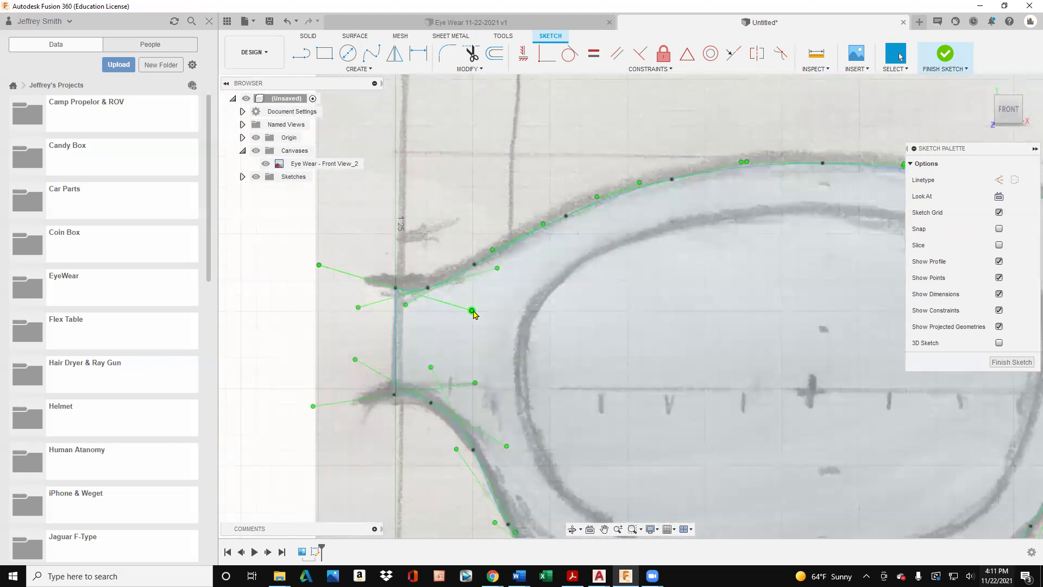
# Adjust the tangent handles of the upper spline's first two fit points so the curve leaves the nose bridge level.
pyautogui.moveTo(472, 312); pyautogui.dragTo(427, 291)
pyautogui.click(427, 288)
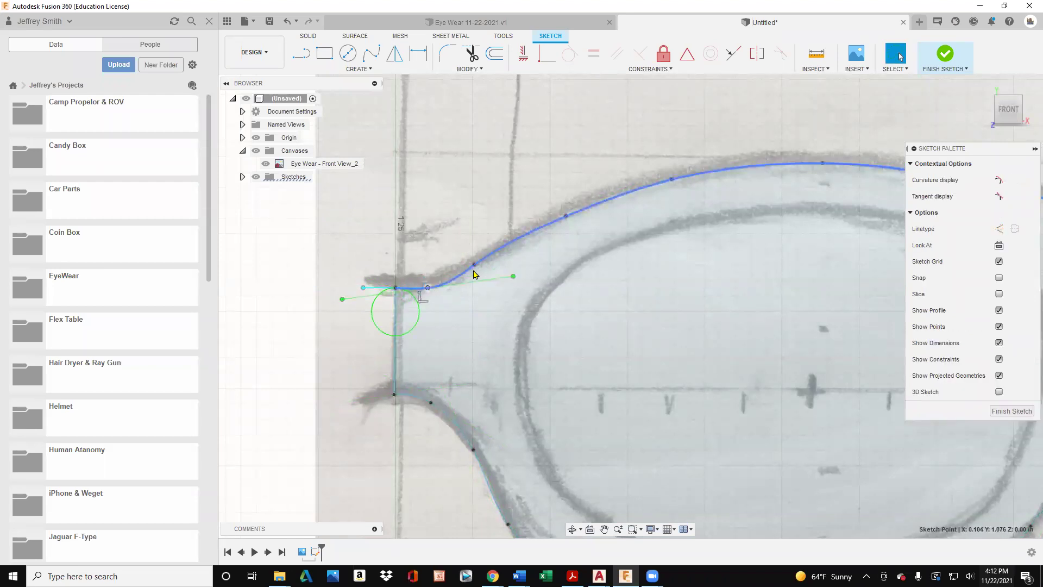
pyautogui.moveTo(513, 278); pyautogui.dragTo(516, 280)
pyautogui.scroll(-3, 481, 361)
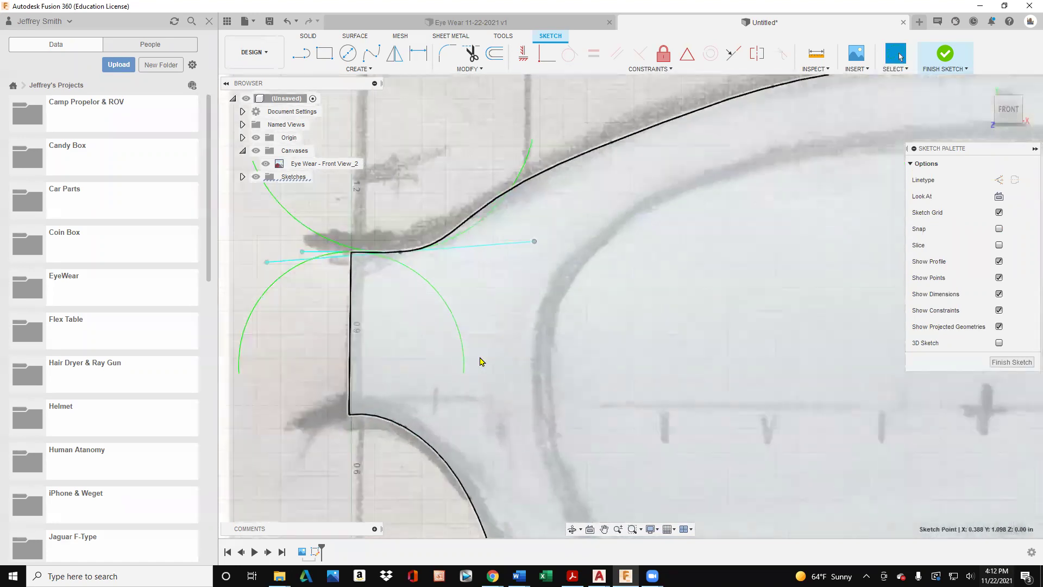
pyautogui.scroll(2, 656, 439)
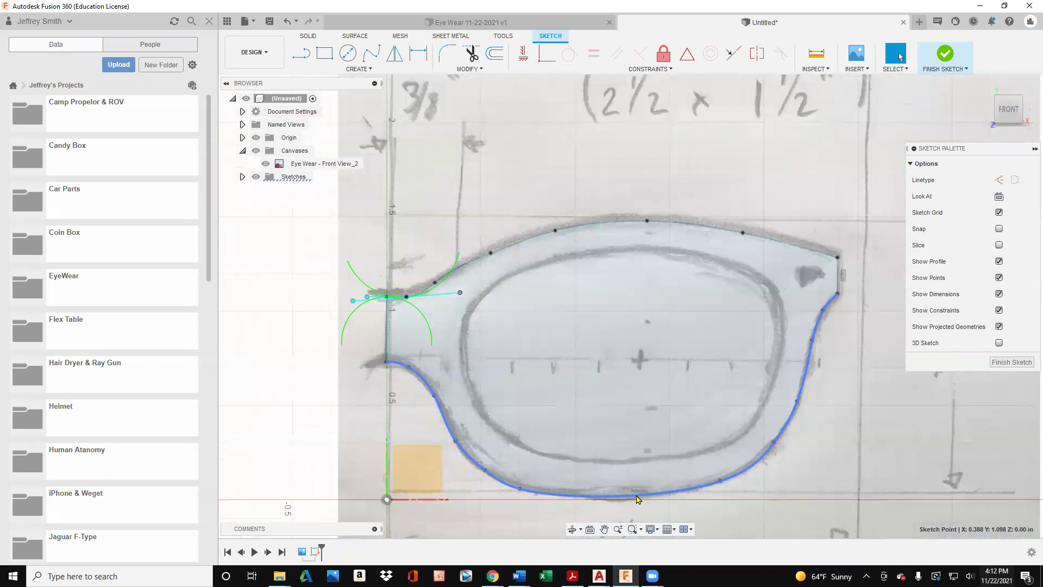
pyautogui.click(520, 488)
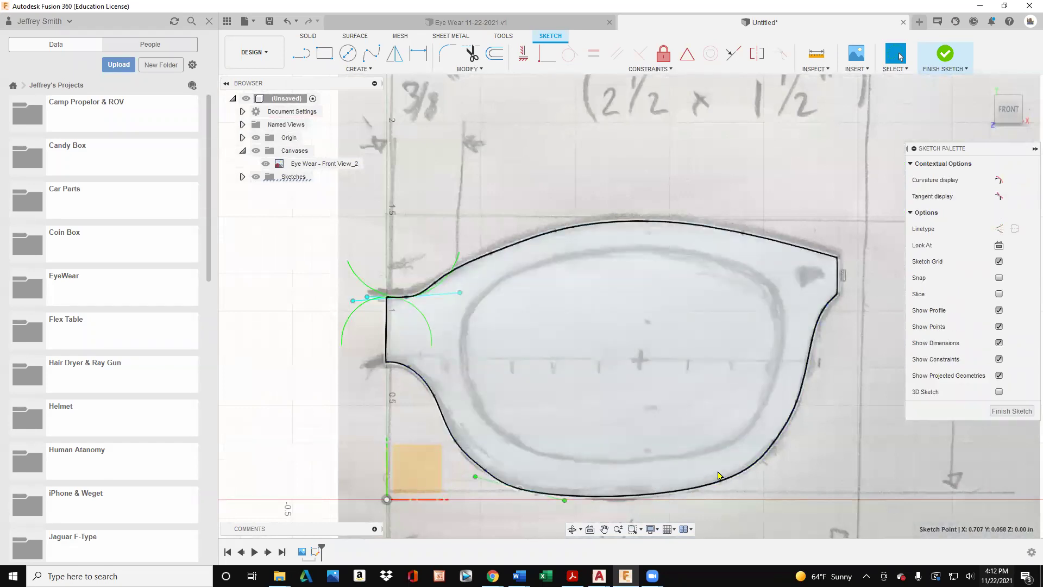
pyautogui.keyDown('ctrl'); pyautogui.click(720, 480); pyautogui.keyUp('ctrl')
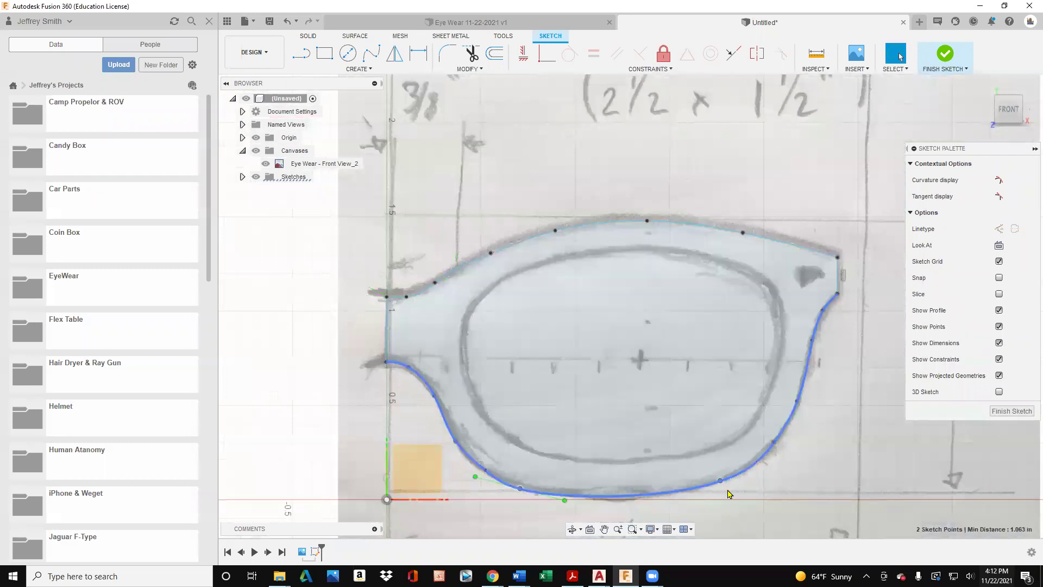
pyautogui.scroll(1, 730, 494)
pyautogui.click(720, 482)
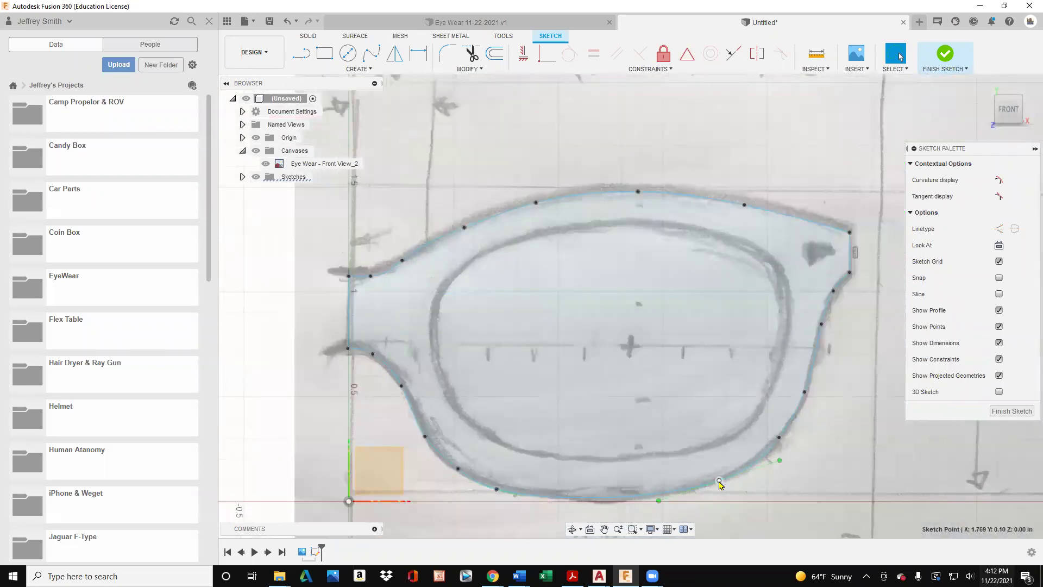
pyautogui.keyDown('shift'); pyautogui.click(496, 489); pyautogui.keyUp('shift')
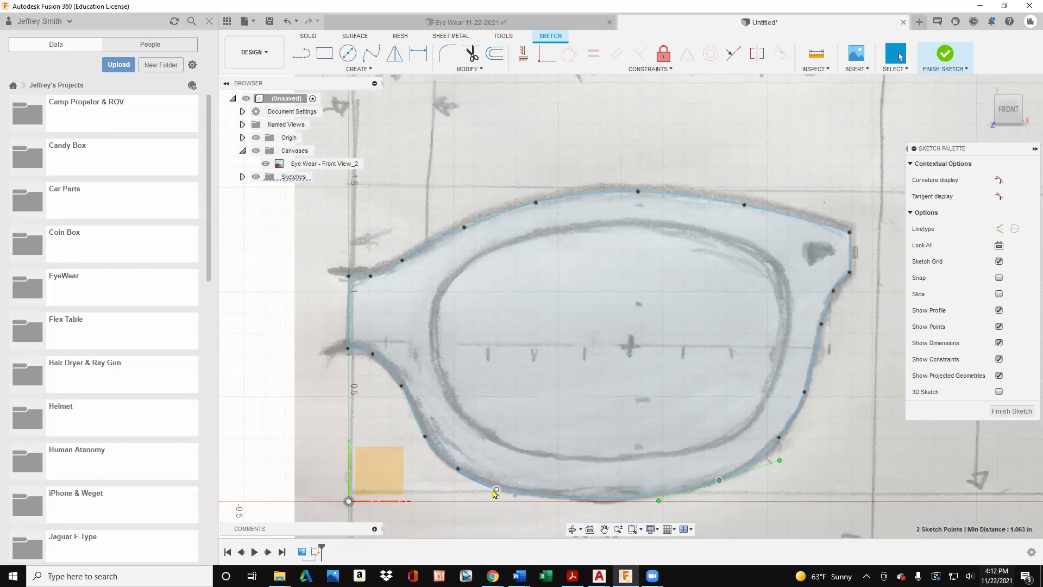
# Add a sketch point on the lower spline's lowest stretch, at about X 1.23, Y 0.02 in, and another just above it.
pyautogui.click(367, 71)
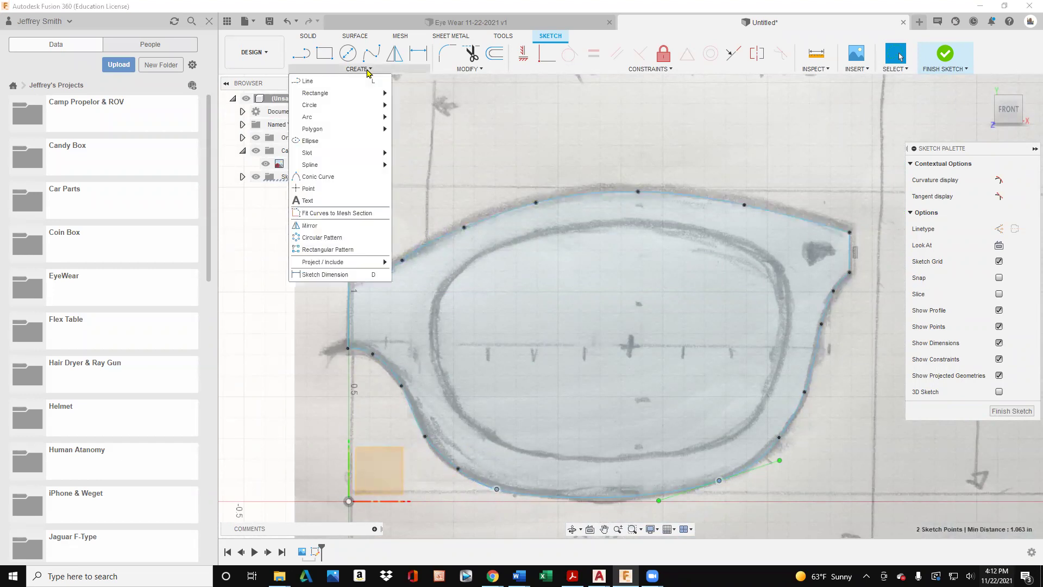
pyautogui.click(342, 189)
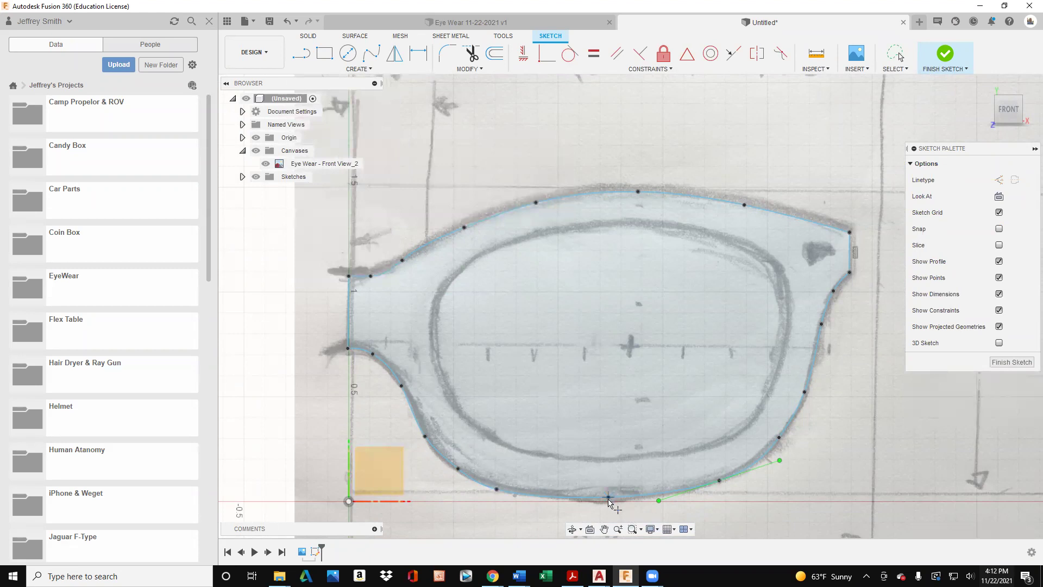
pyautogui.click(624, 470)
pyautogui.press('Escape')
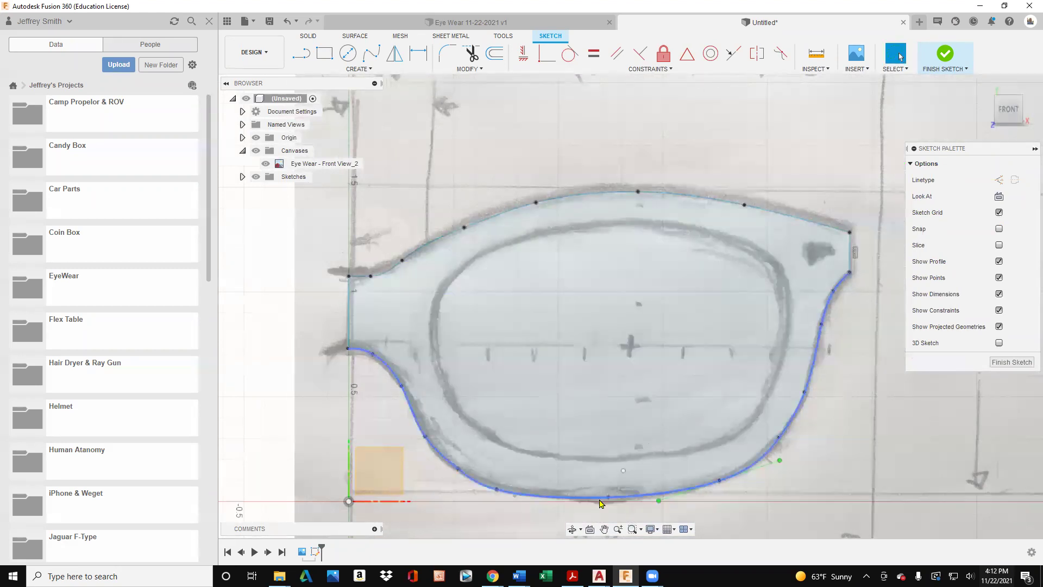
pyautogui.click(608, 498)
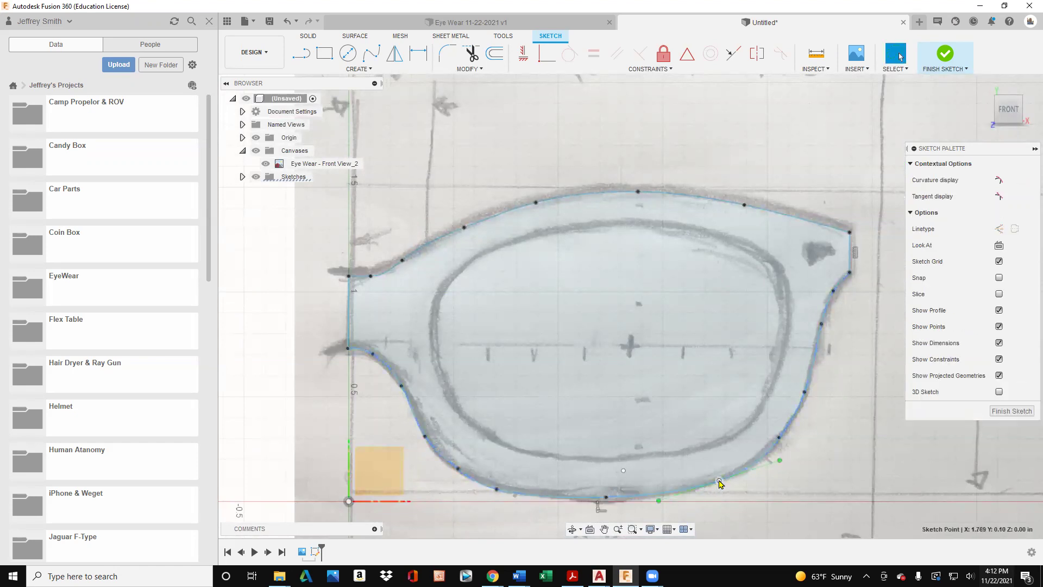
pyautogui.click(624, 471)
pyautogui.click(606, 497)
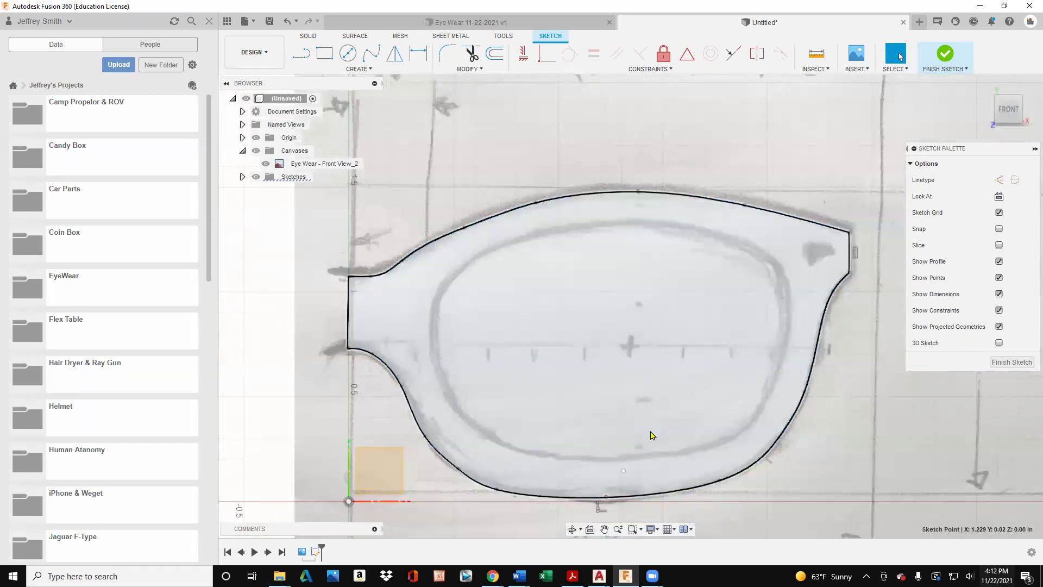
# Reshape the lower spline's rounded inner corner by adjusting a fit point's tangent handle, check the closed profile and finish the sketch.
pyautogui.click(458, 468)
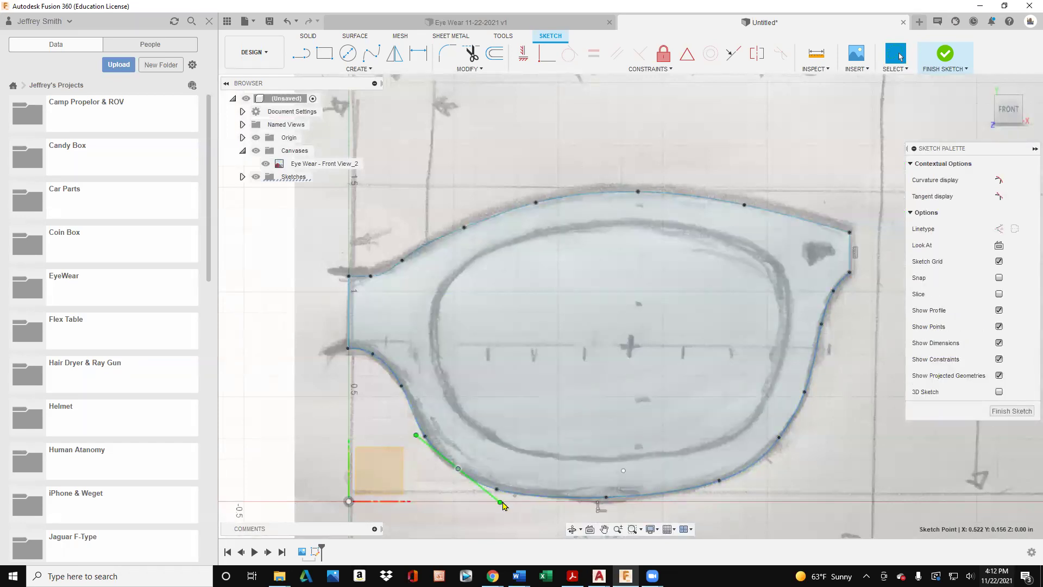
pyautogui.moveTo(500, 507); pyautogui.dragTo(494, 497)
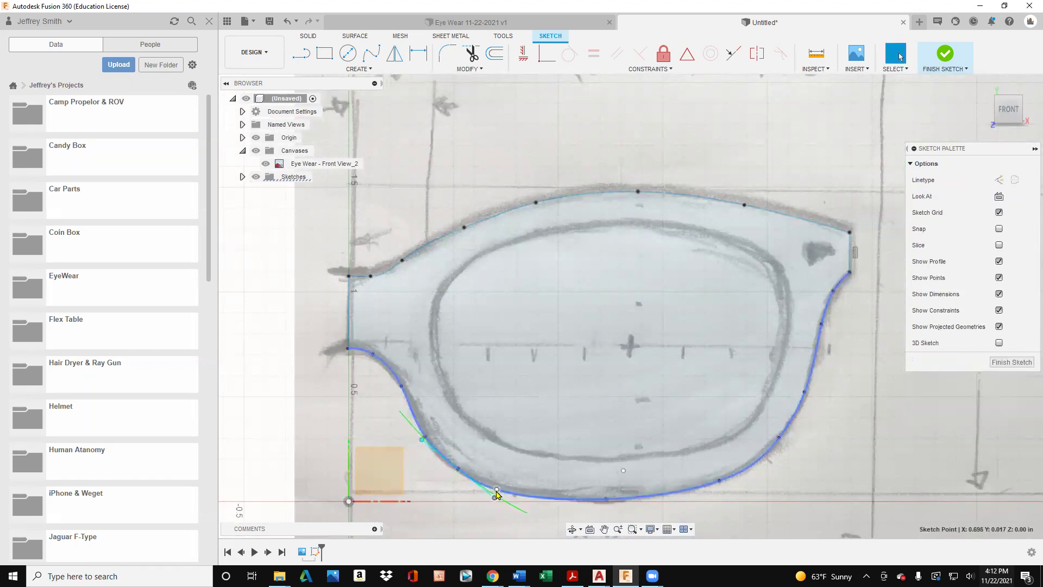
pyautogui.click(497, 491)
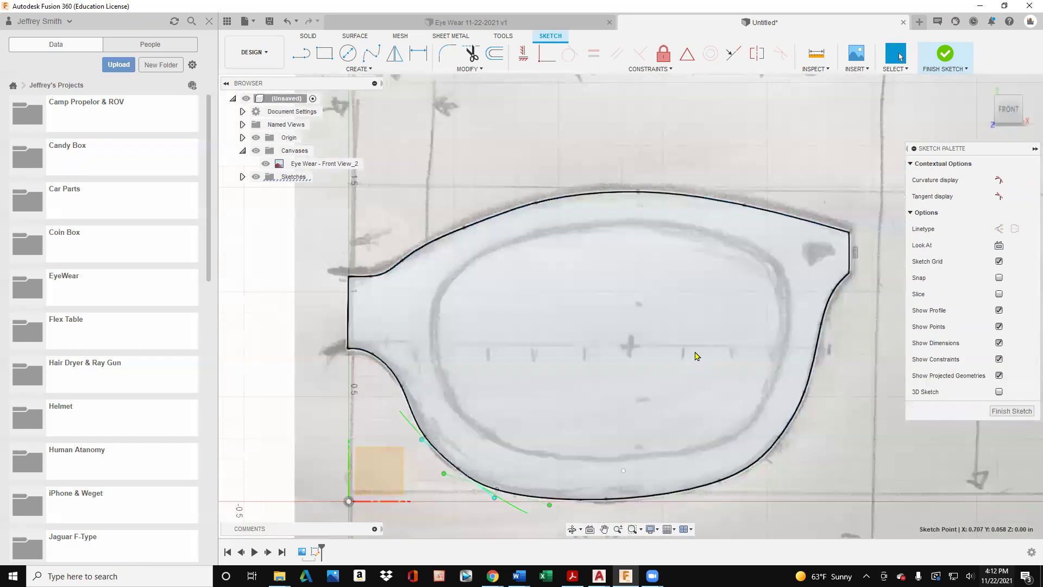
pyautogui.click(696, 356)
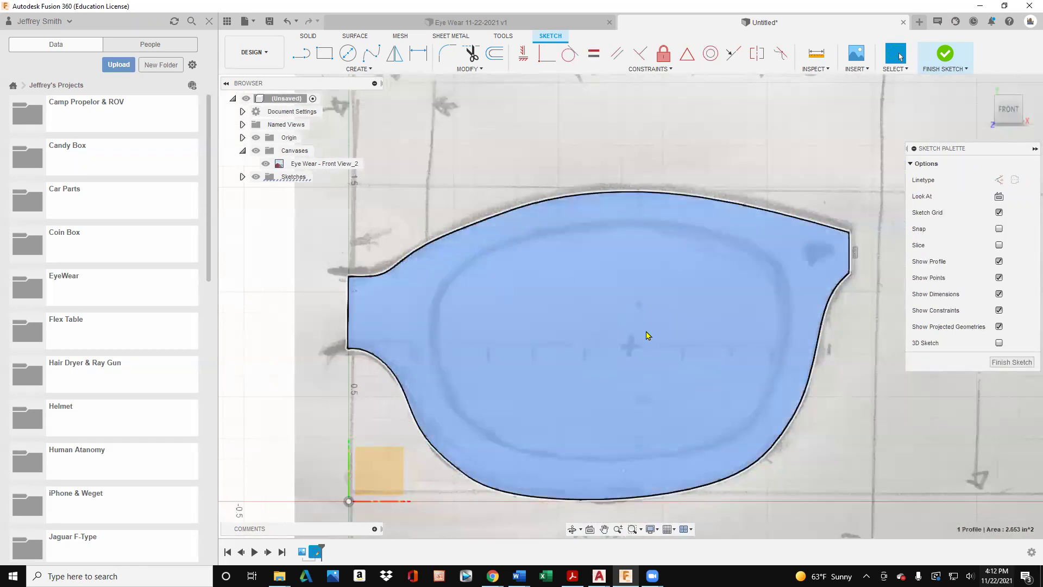
pyautogui.click(998, 363)
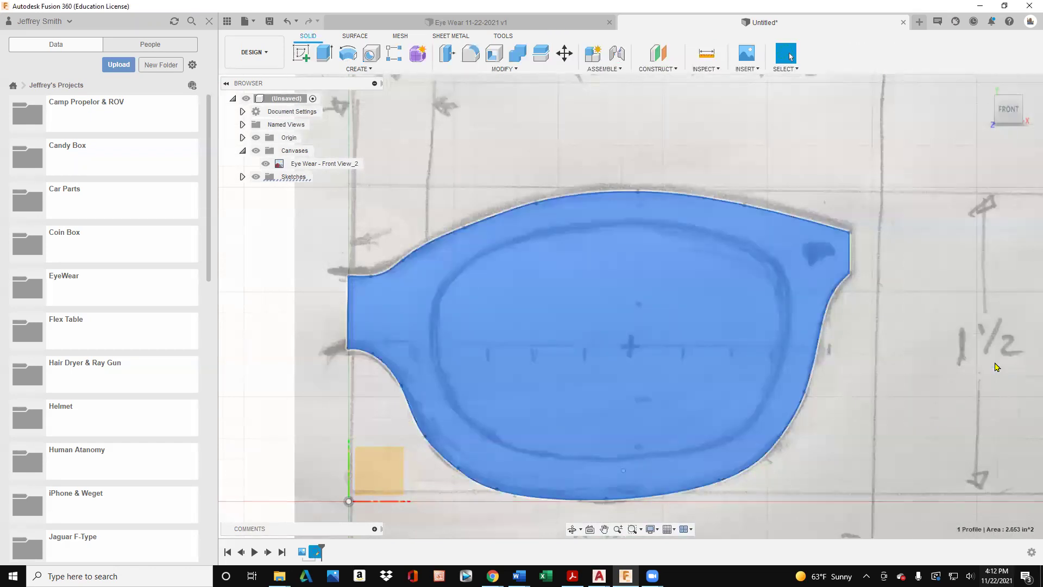
# Reopen the outline sketch for editing and rename it as Frame.
pyautogui.click(295, 177)
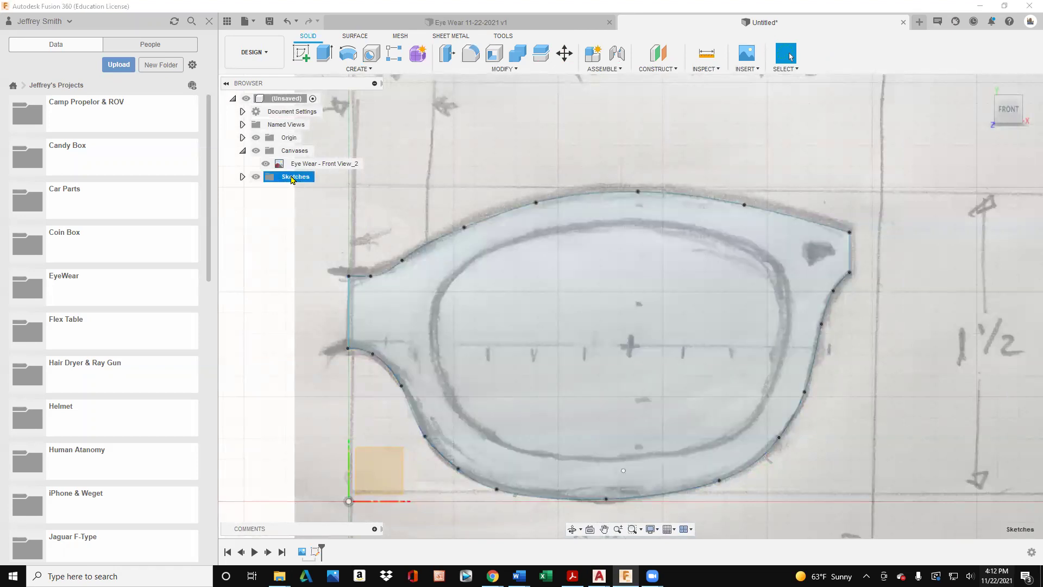
pyautogui.rightClick(300, 178)
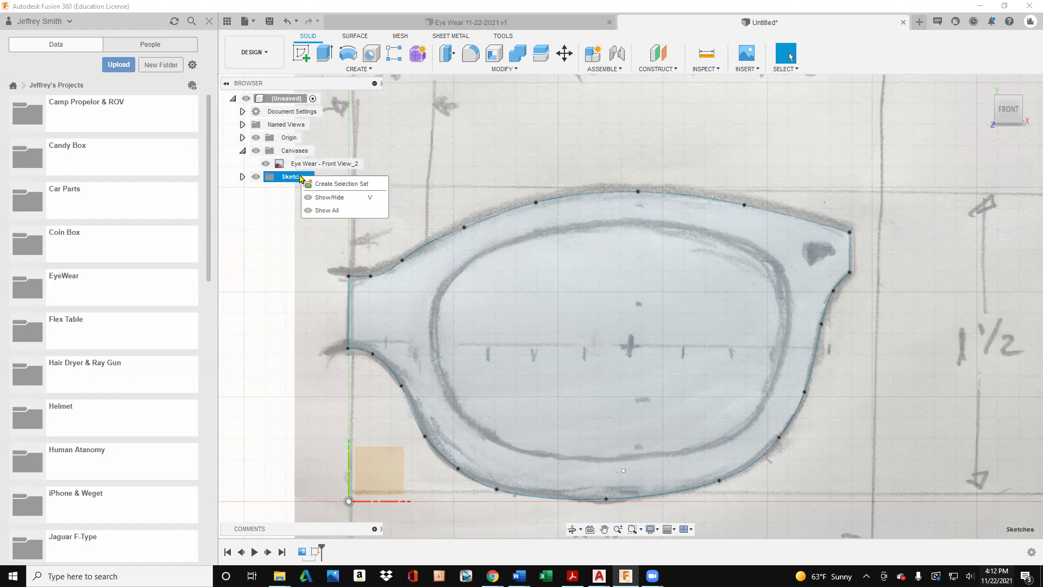
pyautogui.click(290, 180)
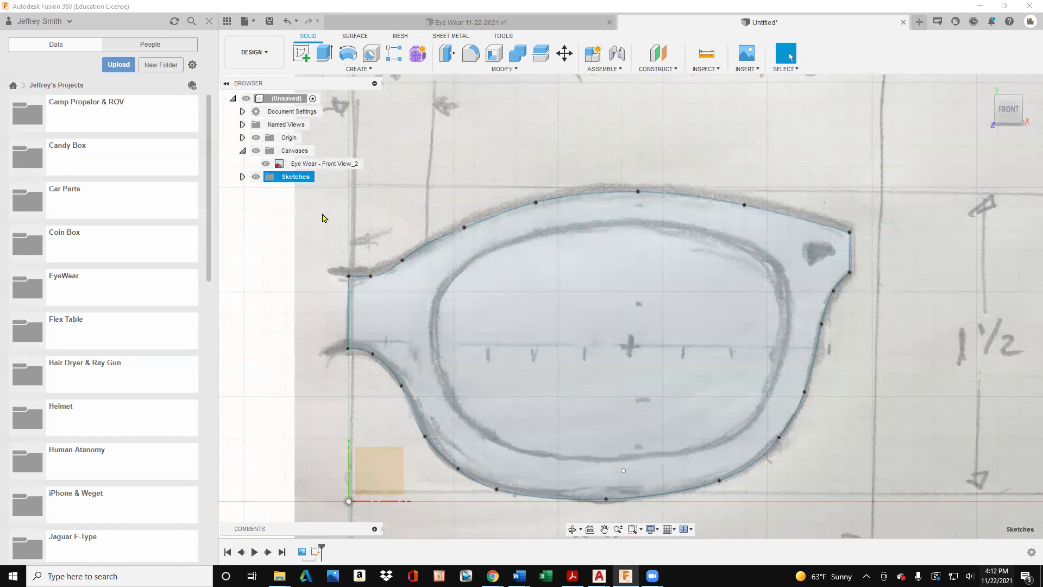
pyautogui.click(242, 177)
pyautogui.doubleClick(295, 190)
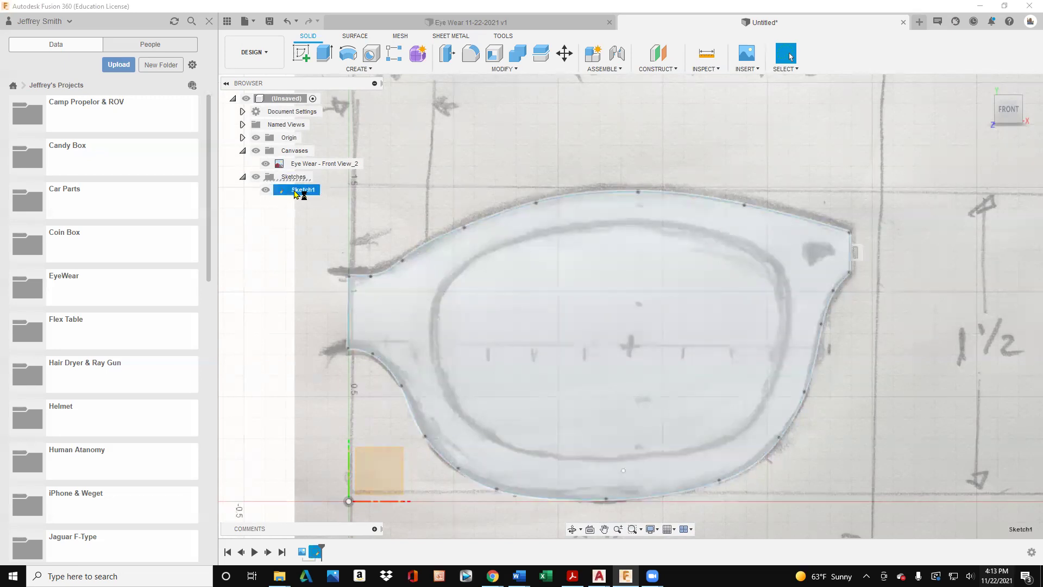
pyautogui.click(306, 190)
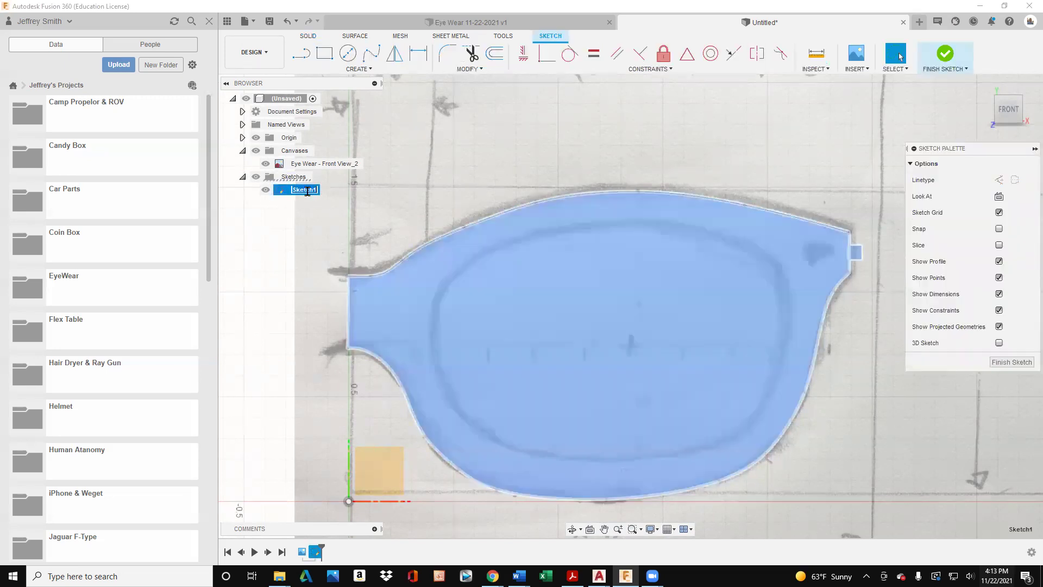
pyautogui.write('R')
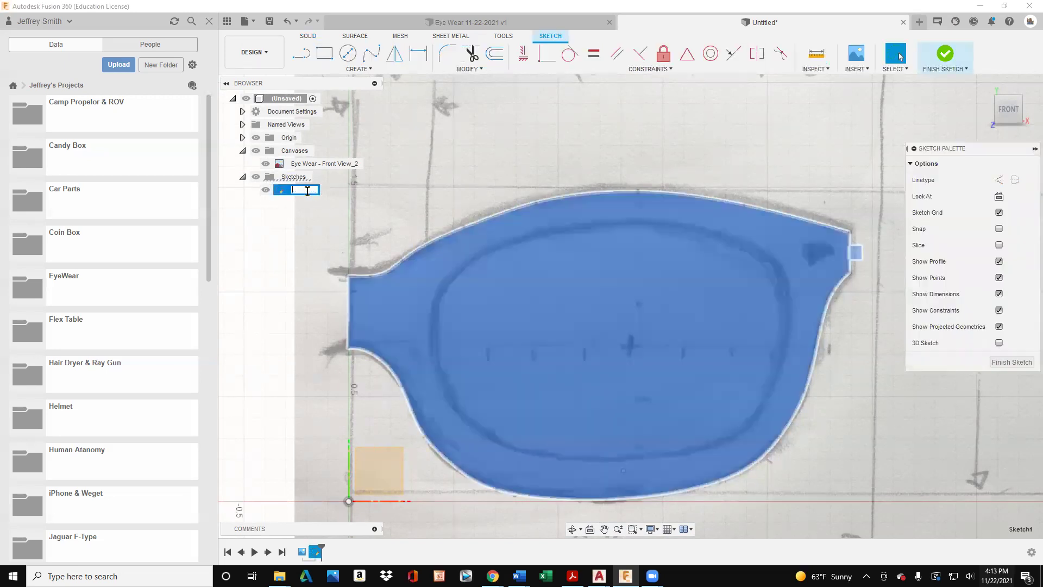
pyautogui.write('Fram')
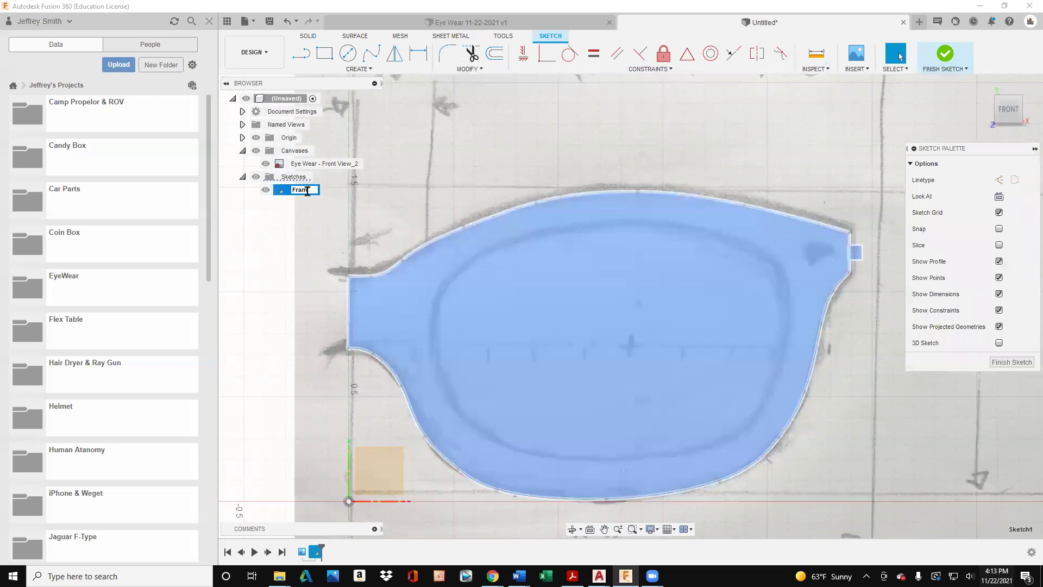
pyautogui.write('e')
pyautogui.press('Return')
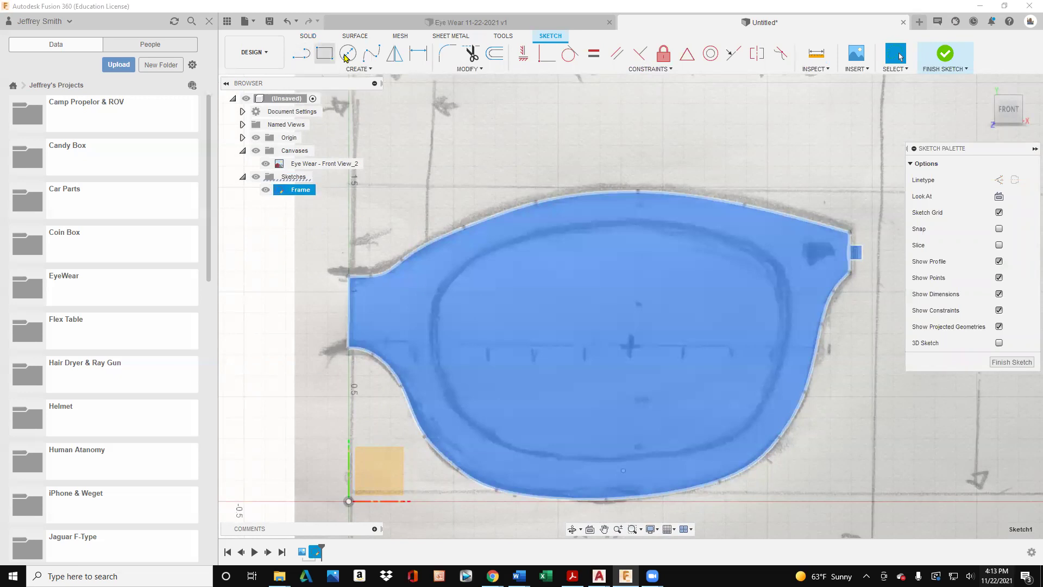
# Trace the lens opening on the canvas with a closed fit point spline inside the frame outline.
pyautogui.click(371, 53)
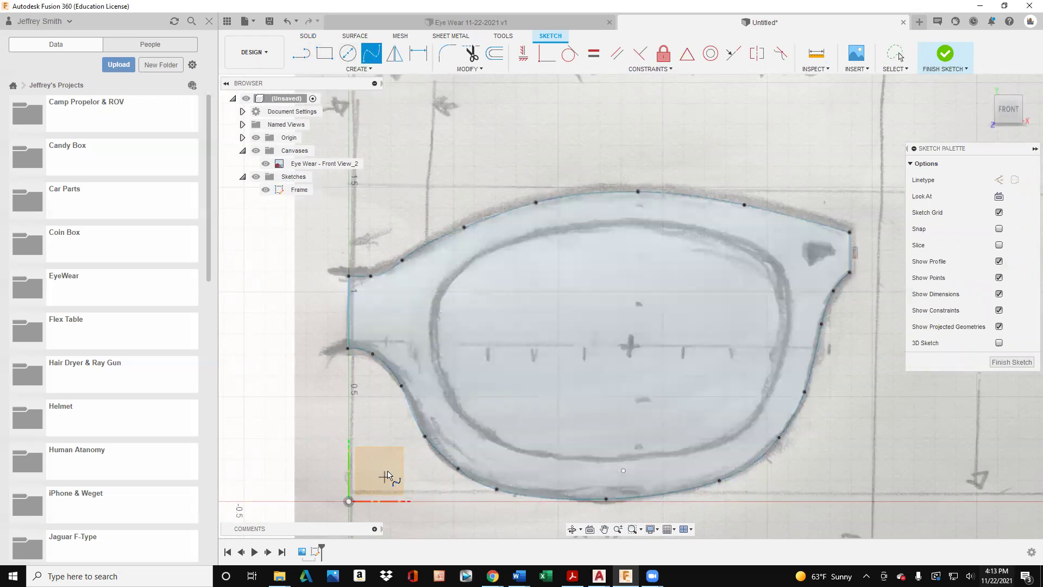
pyautogui.click(434, 325)
pyautogui.click(447, 277)
pyautogui.click(516, 238)
pyautogui.click(593, 221)
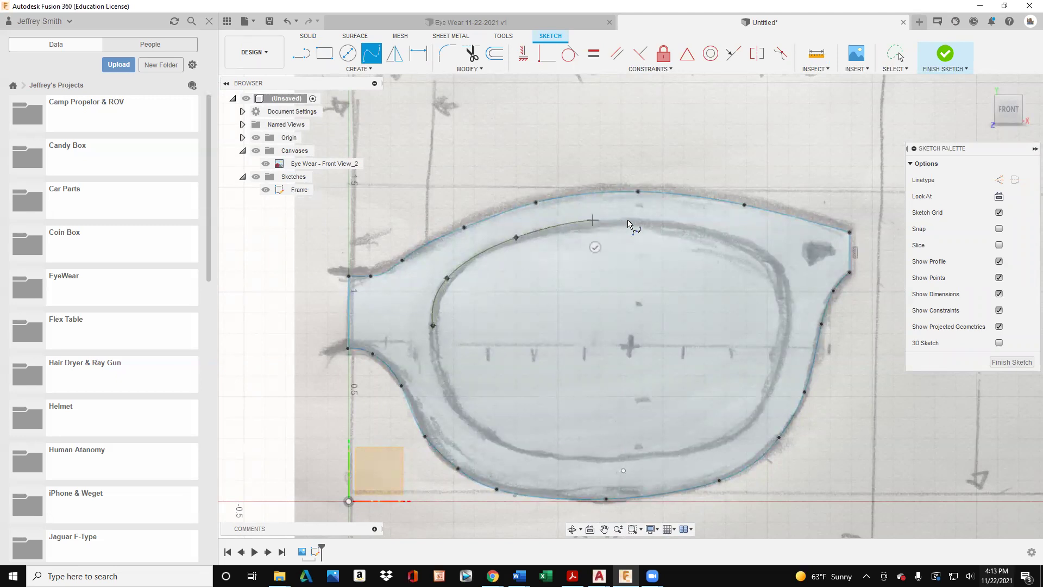
pyautogui.click(674, 222)
pyautogui.click(765, 248)
pyautogui.click(788, 279)
pyautogui.click(790, 325)
pyautogui.click(776, 382)
pyautogui.click(739, 433)
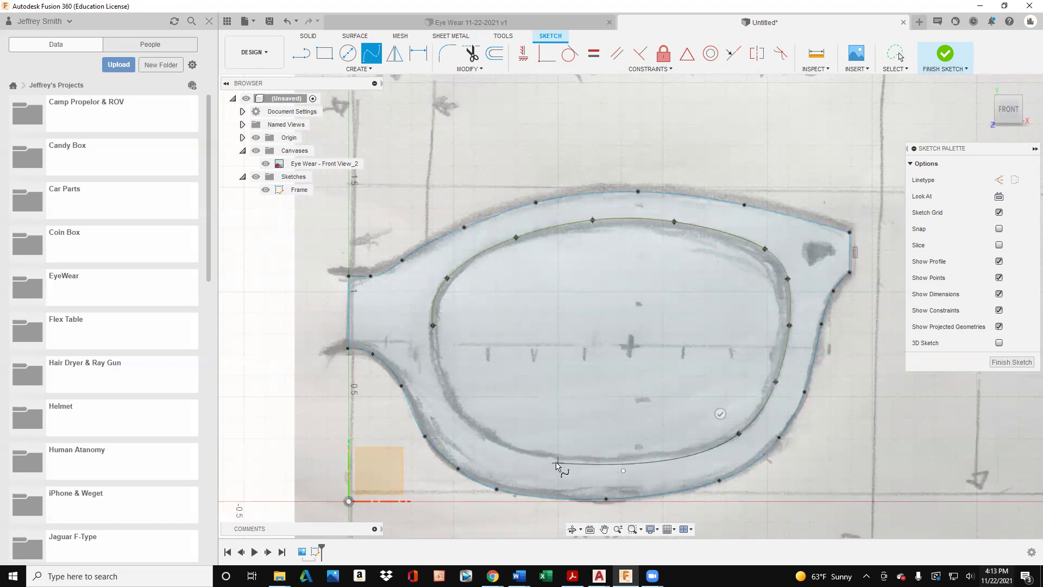
pyautogui.click(607, 460)
pyautogui.click(498, 443)
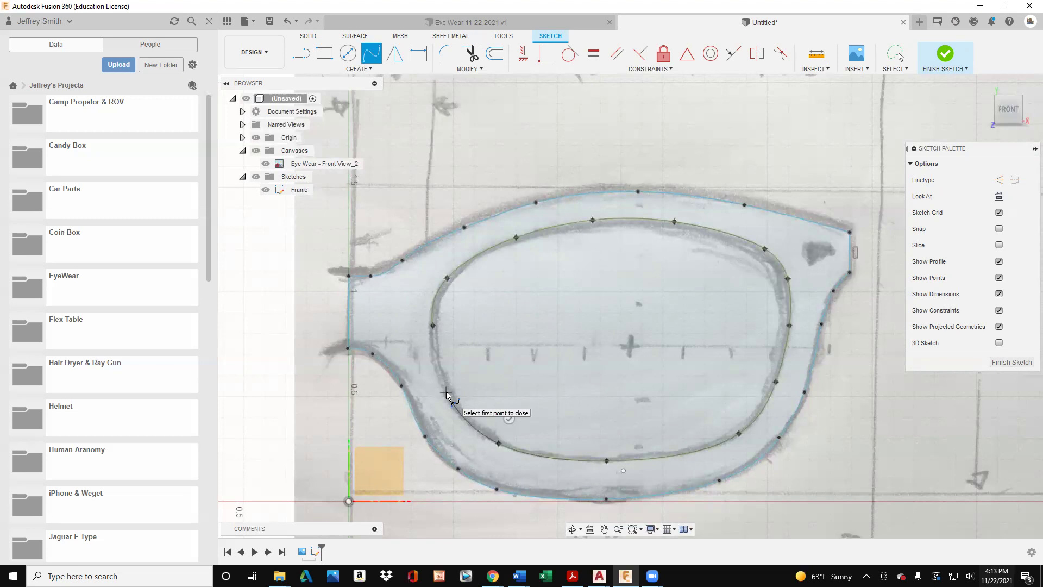
pyautogui.click(433, 325)
pyautogui.press('Escape')
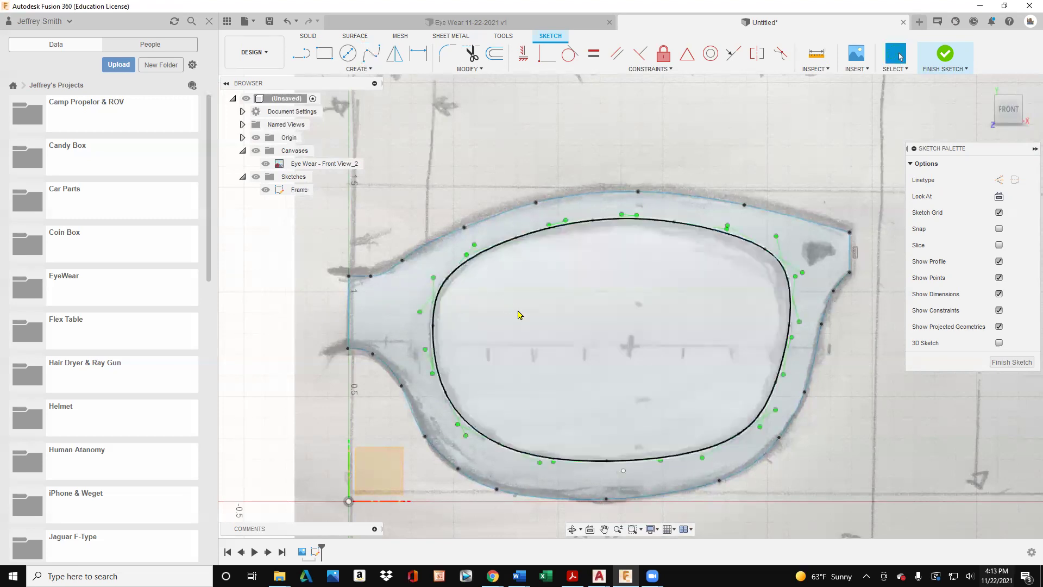
# Check the lens spline's tangent handles against the canvas and finish the Frame sketch.
pyautogui.click(780, 394)
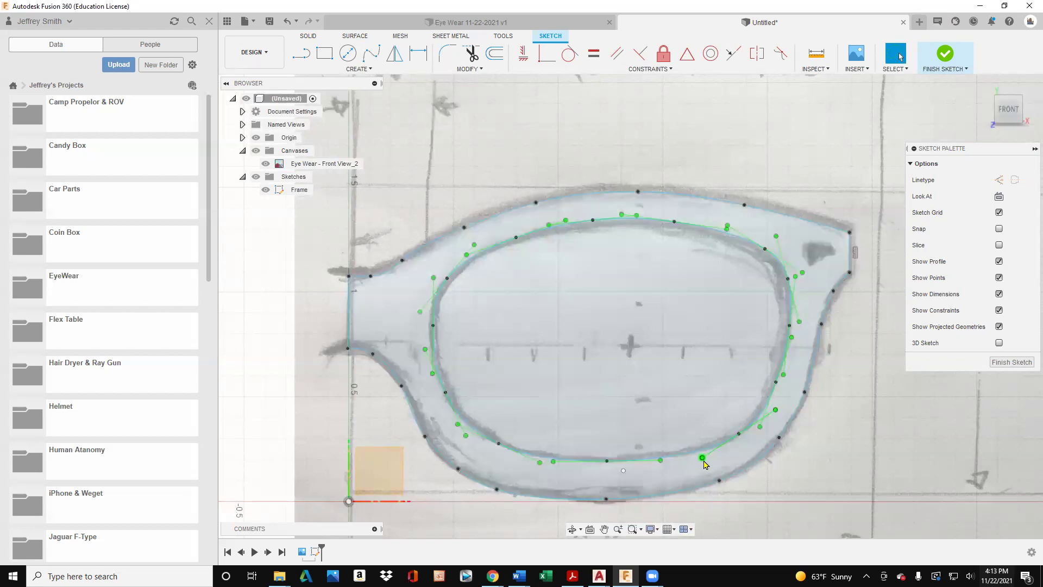
pyautogui.click(601, 242)
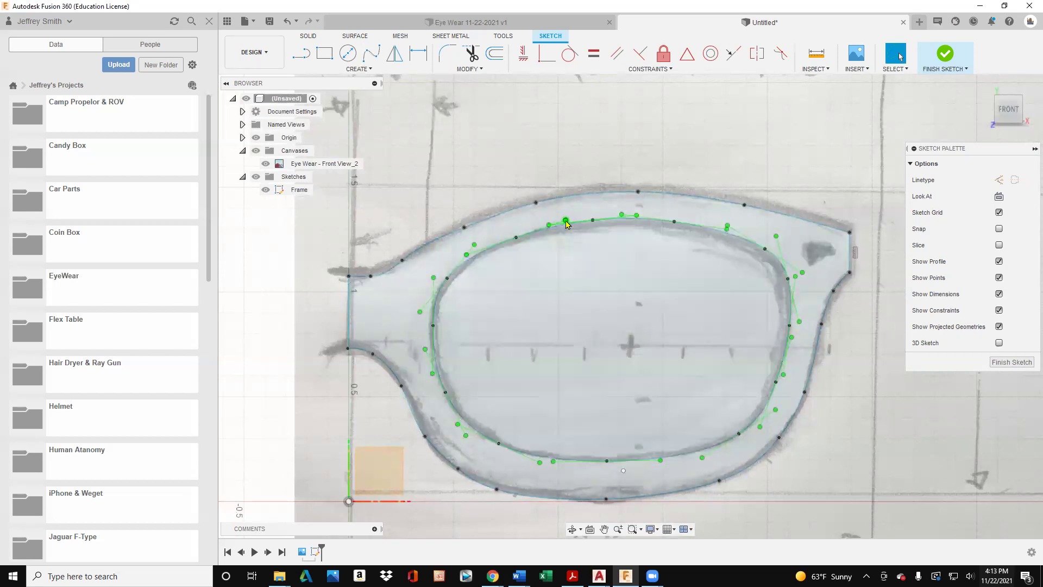
pyautogui.click(1011, 363)
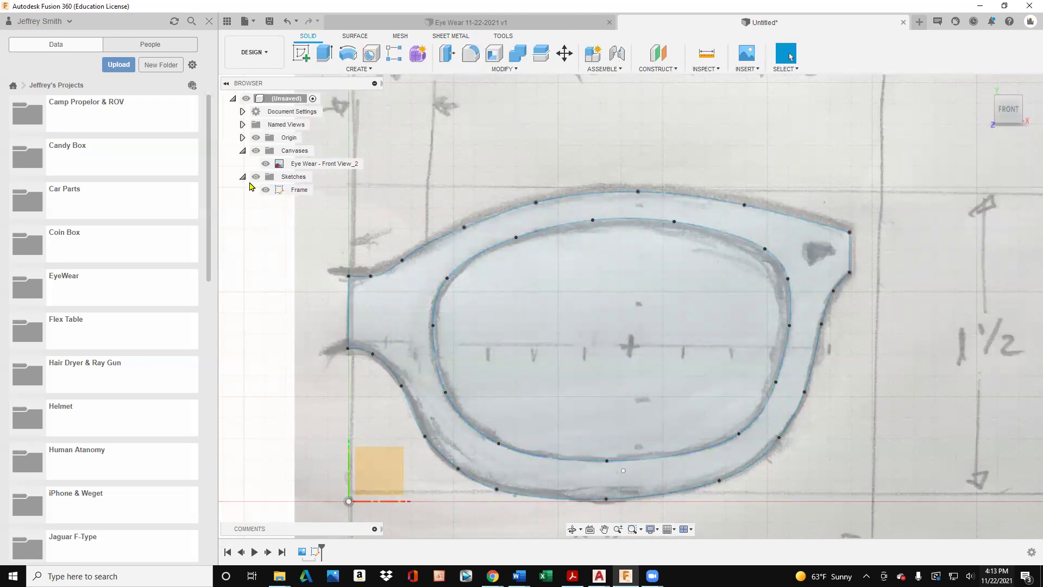
# Examine the lens profile, the outline's upper and lower splines and the nose bridge line in an isometric view.
pyautogui.click(505, 263)
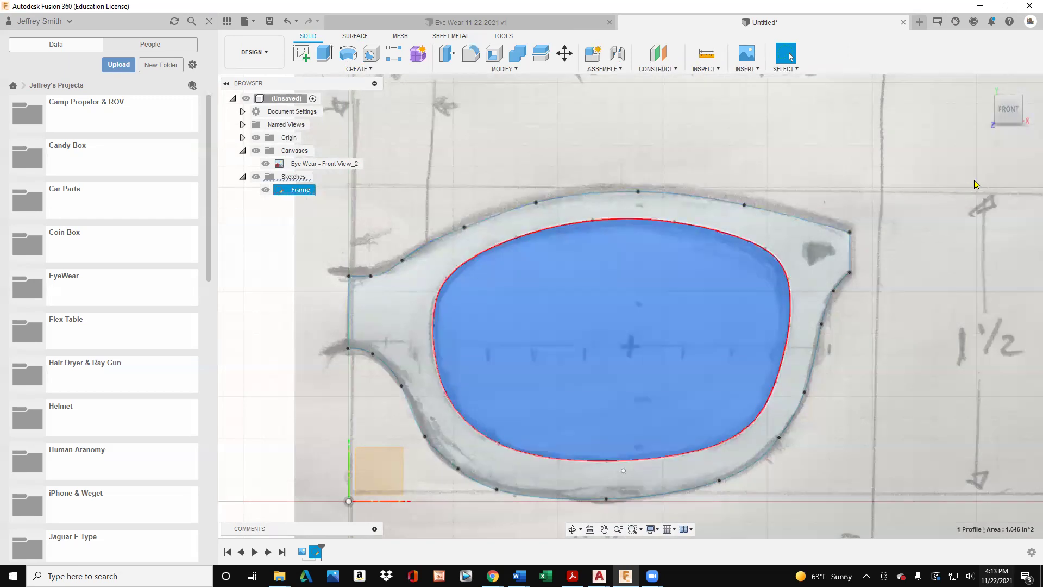
pyautogui.click(985, 86)
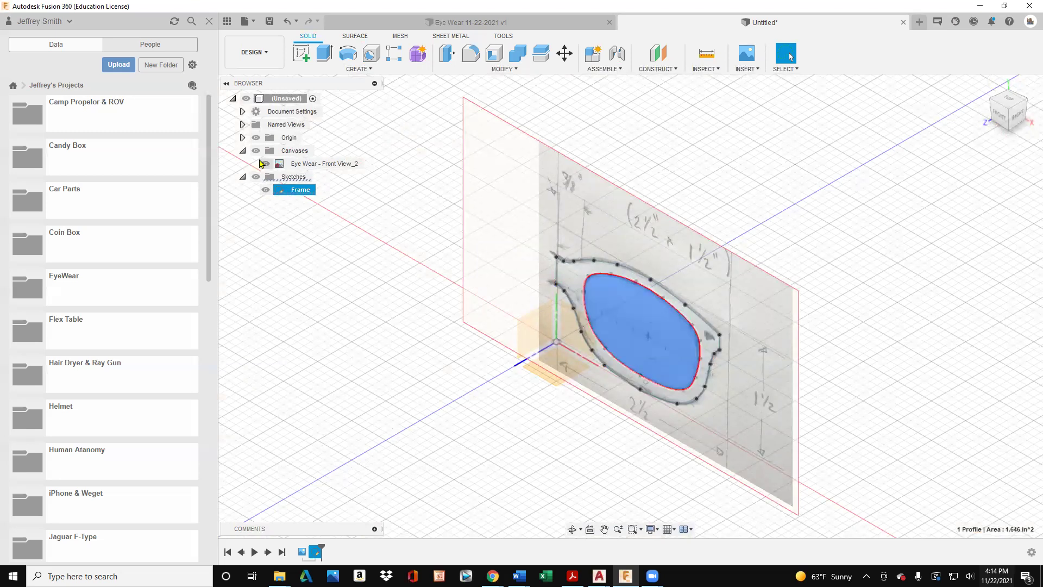
pyautogui.click(243, 138)
pyautogui.click(244, 139)
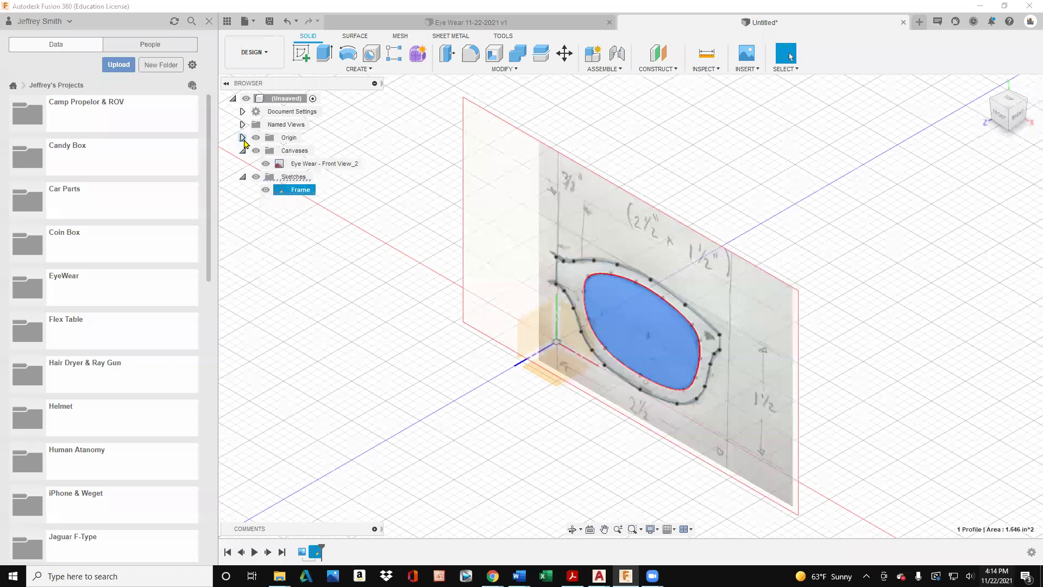
pyautogui.click(557, 372)
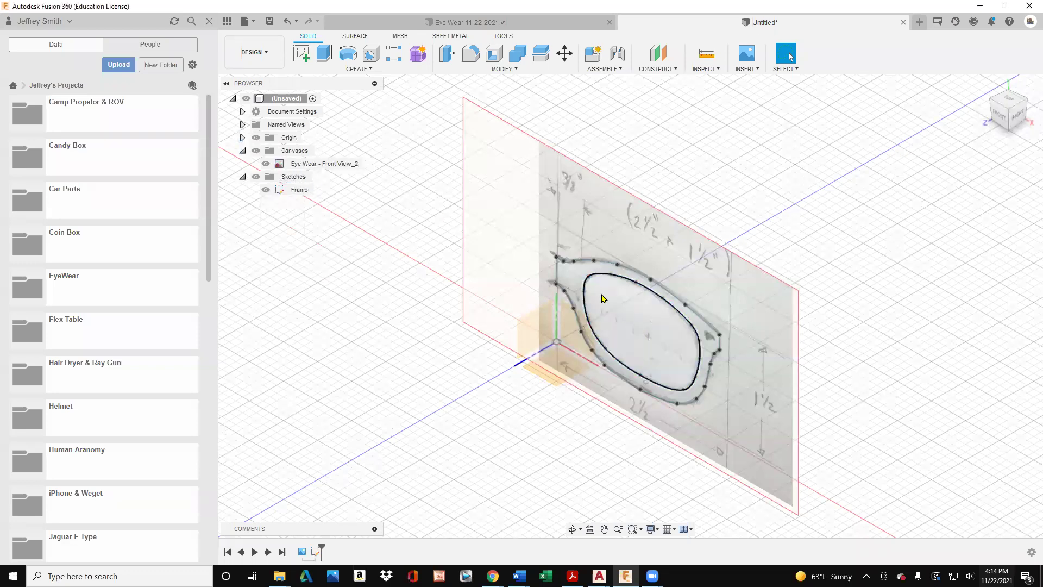
pyautogui.click(587, 265)
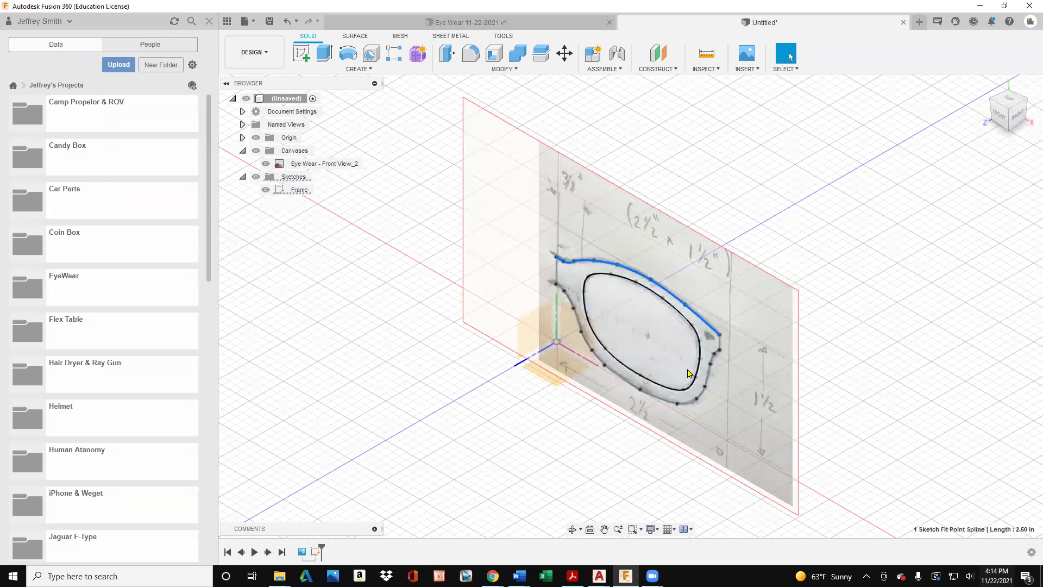
pyautogui.click(632, 354)
pyautogui.click(612, 338)
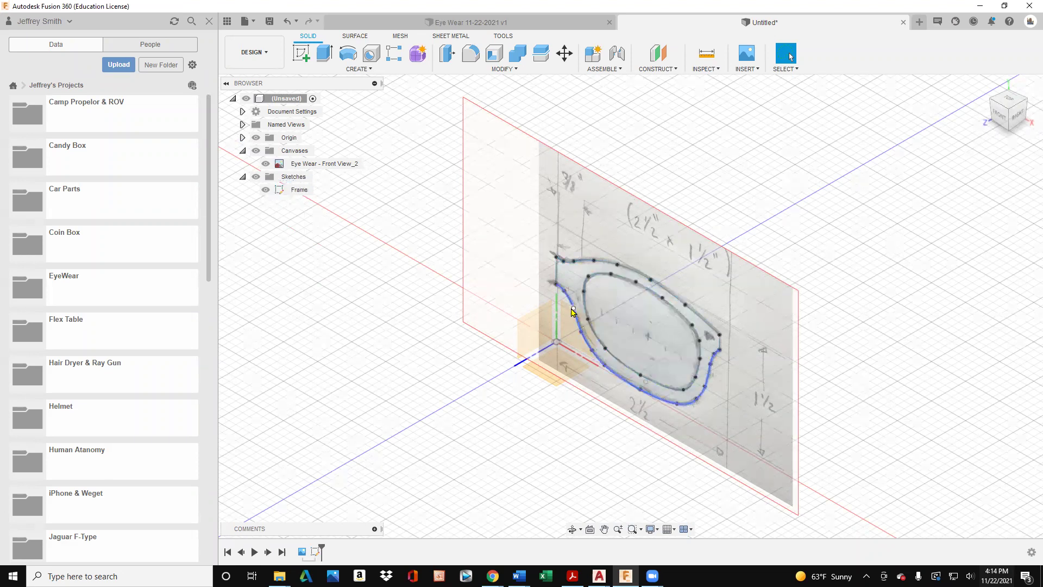
pyautogui.click(557, 270)
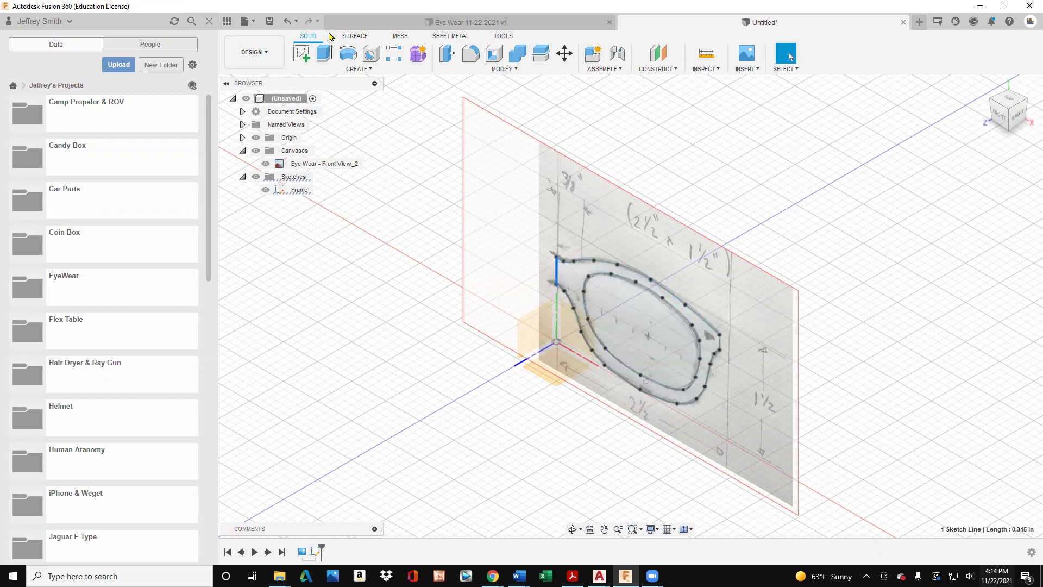
# Extrude the frame profile around the lens opening 0.12 in to one side as a new body.
pyautogui.click(324, 53)
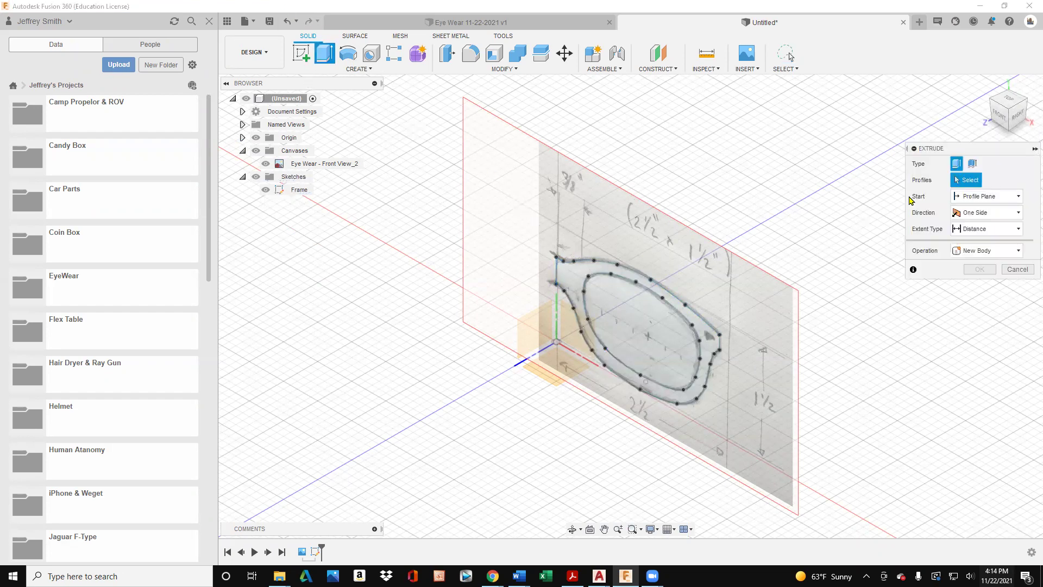
pyautogui.click(593, 267)
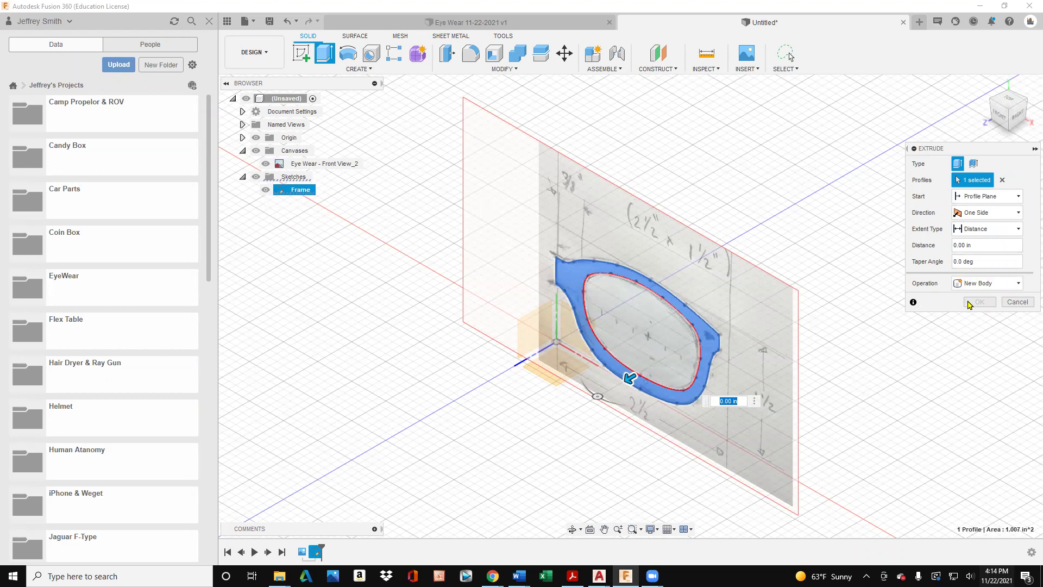
pyautogui.click(709, 343)
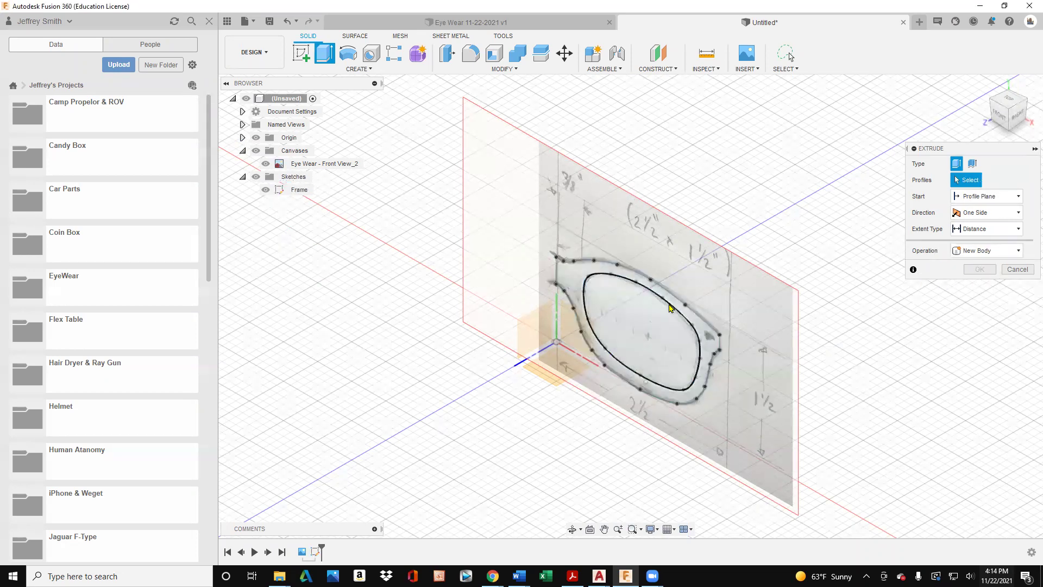
pyautogui.click(716, 343)
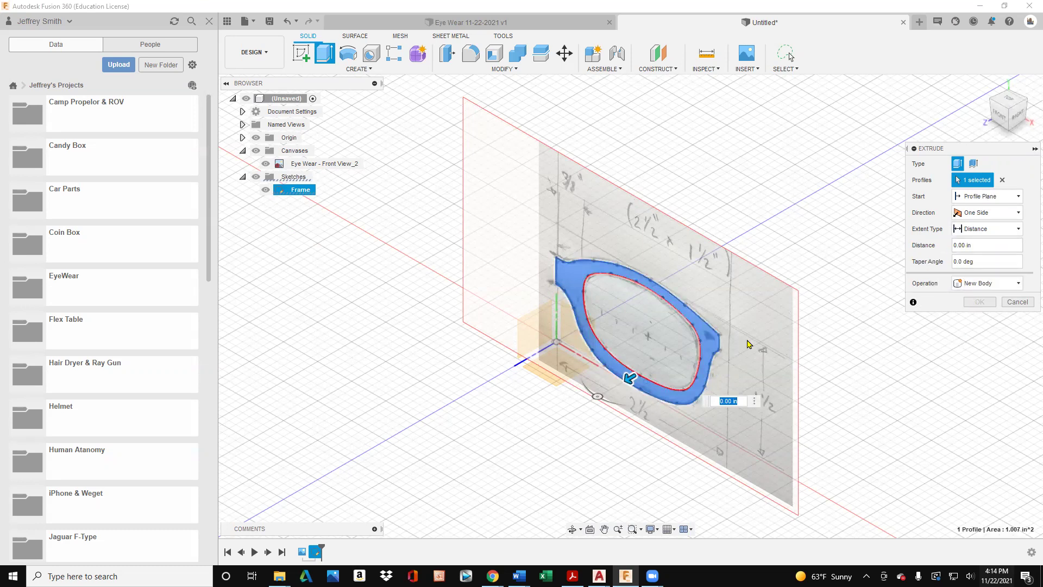
pyautogui.doubleClick(725, 401)
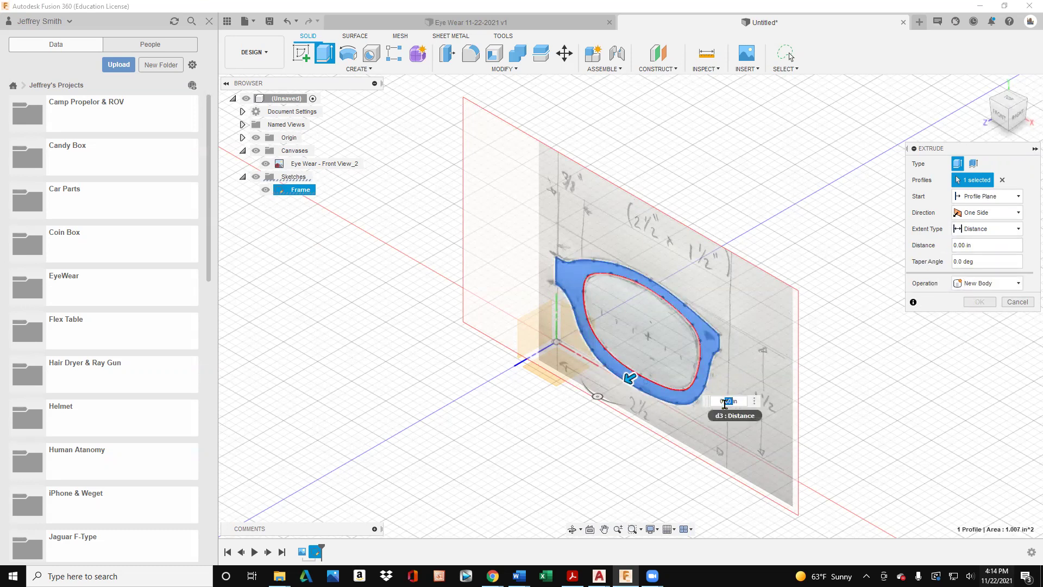
pyautogui.press('Return')
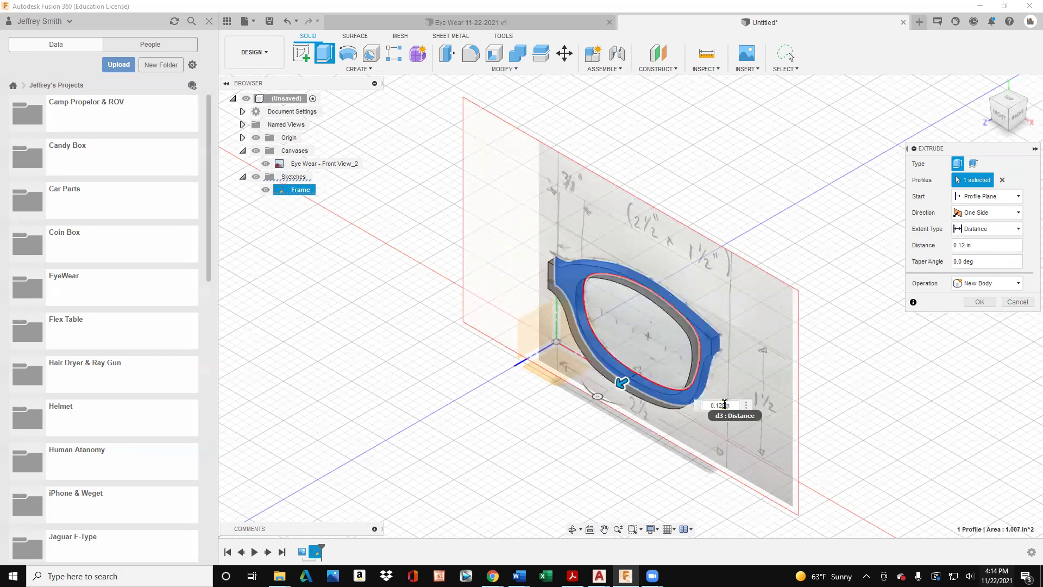
pyautogui.click(725, 405)
pyautogui.write('8')
pyautogui.press('Return')
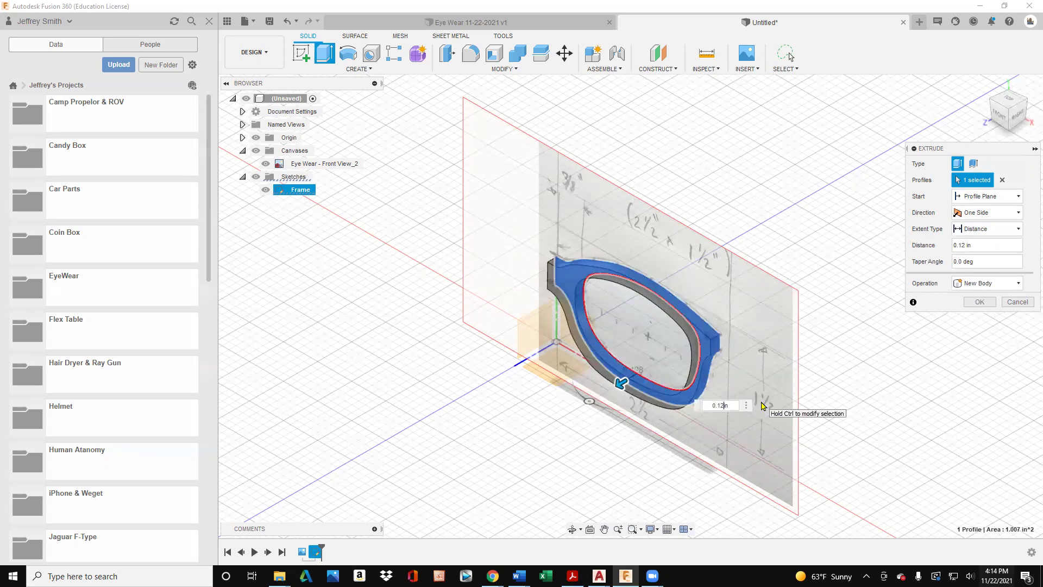
pyautogui.press('Return')
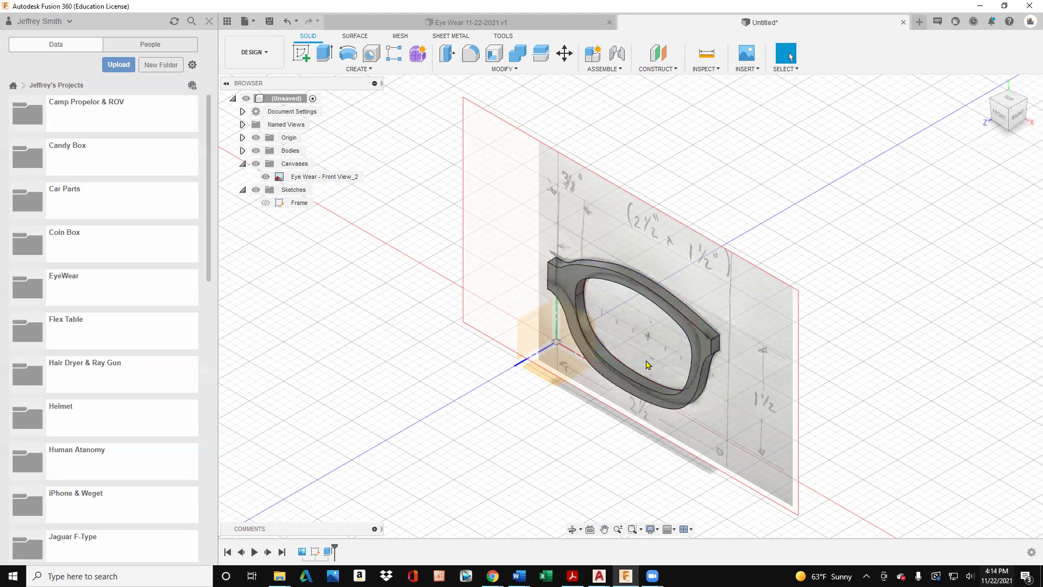
pyautogui.click(299, 204)
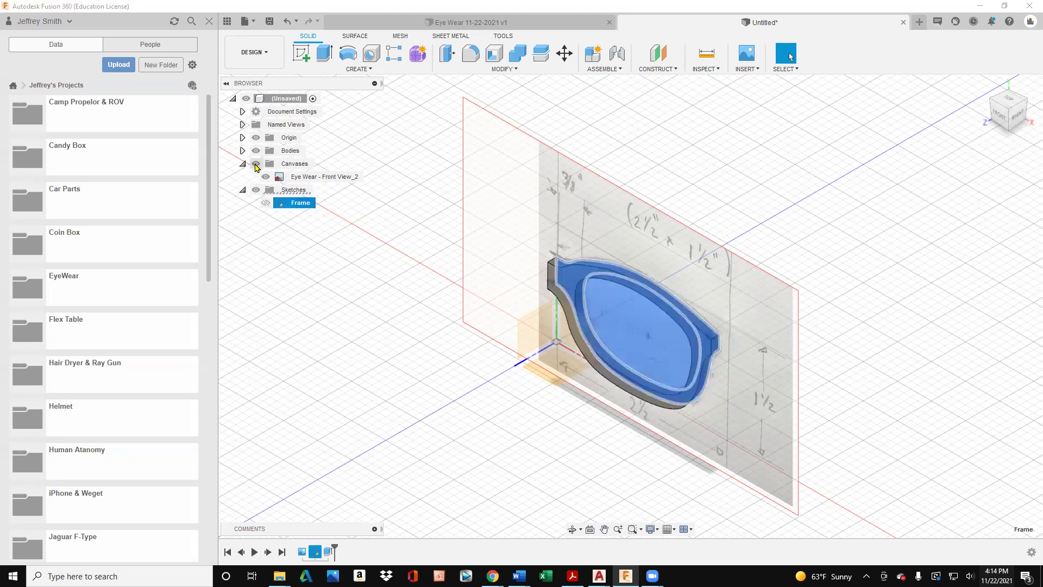
pyautogui.click(266, 204)
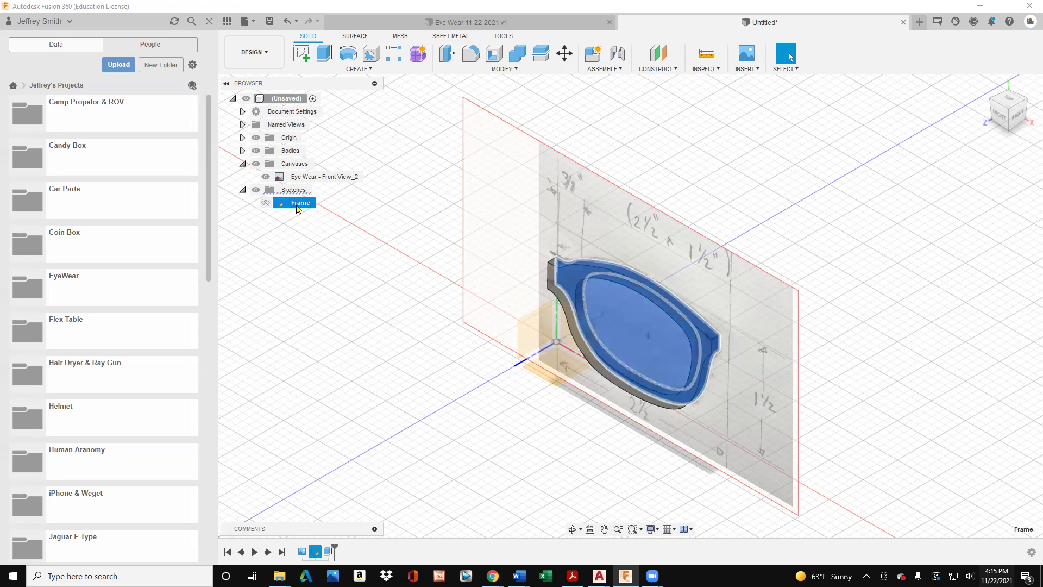
pyautogui.click(614, 290)
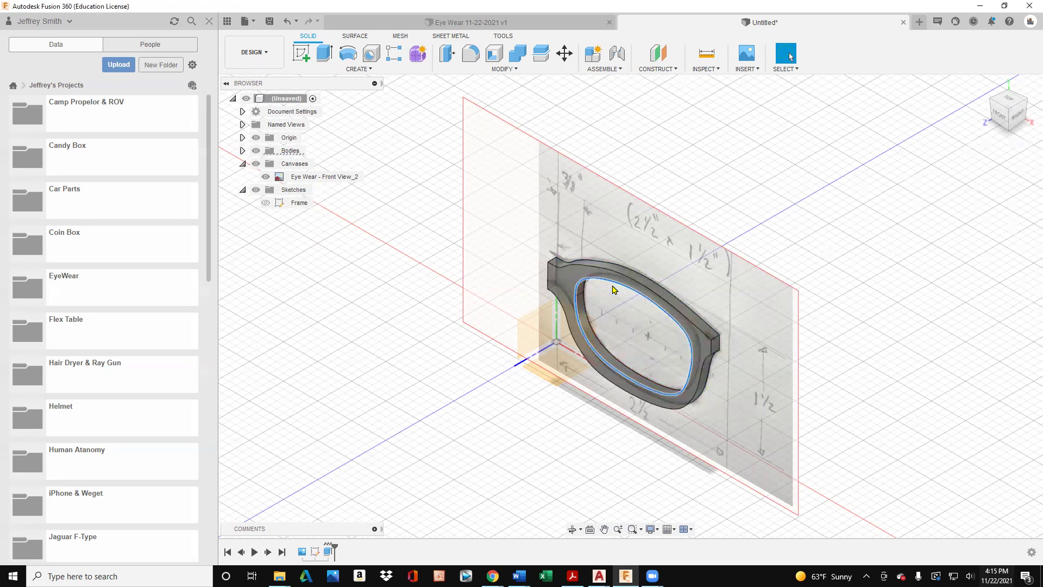
pyautogui.click(324, 53)
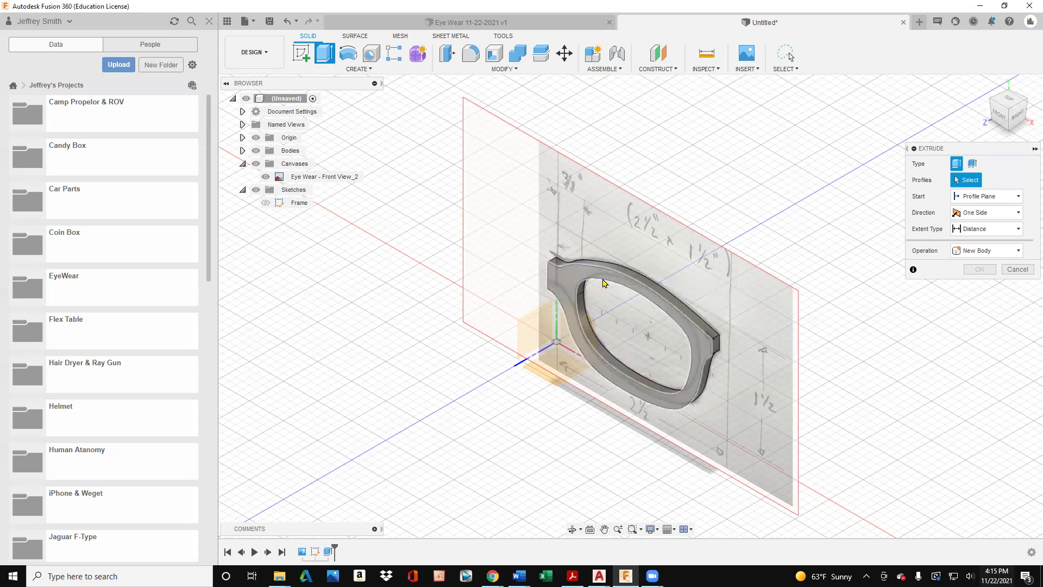
pyautogui.click(603, 288)
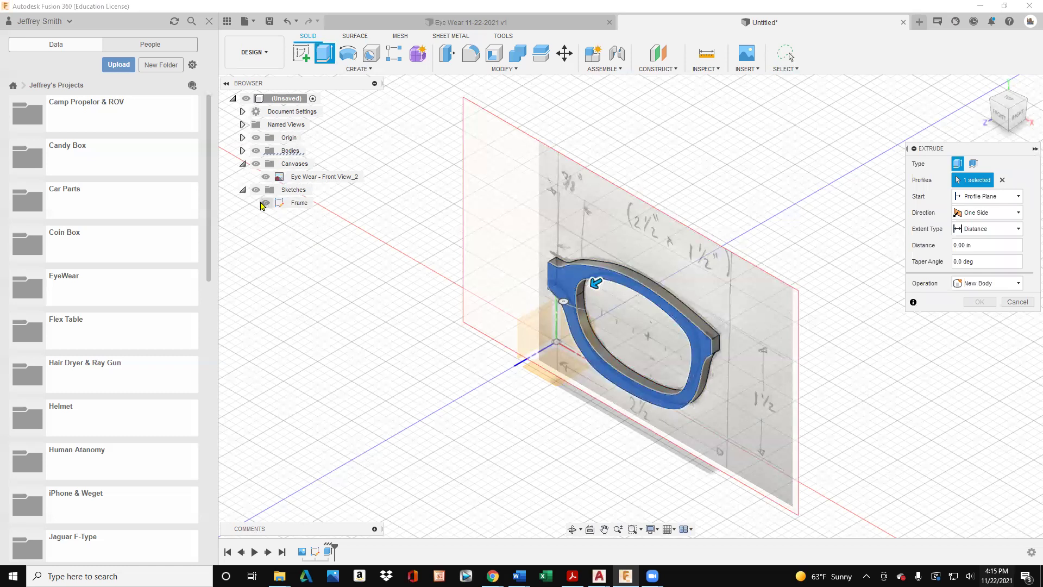
pyautogui.click(1018, 302)
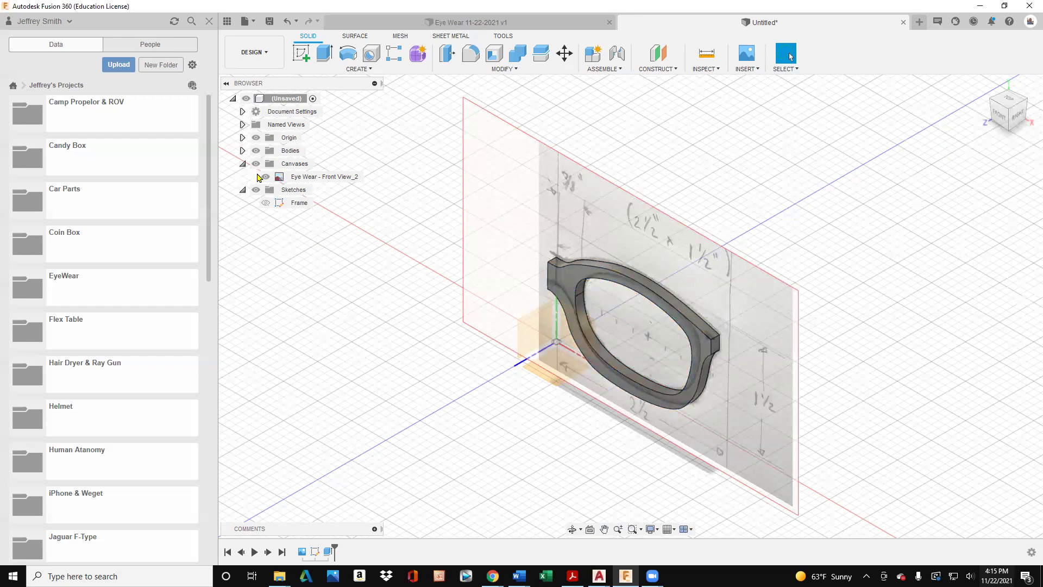
# Show the Frame sketch and hide the extruded frame body.
pyautogui.click(266, 203)
pyautogui.click(243, 150)
pyautogui.click(264, 164)
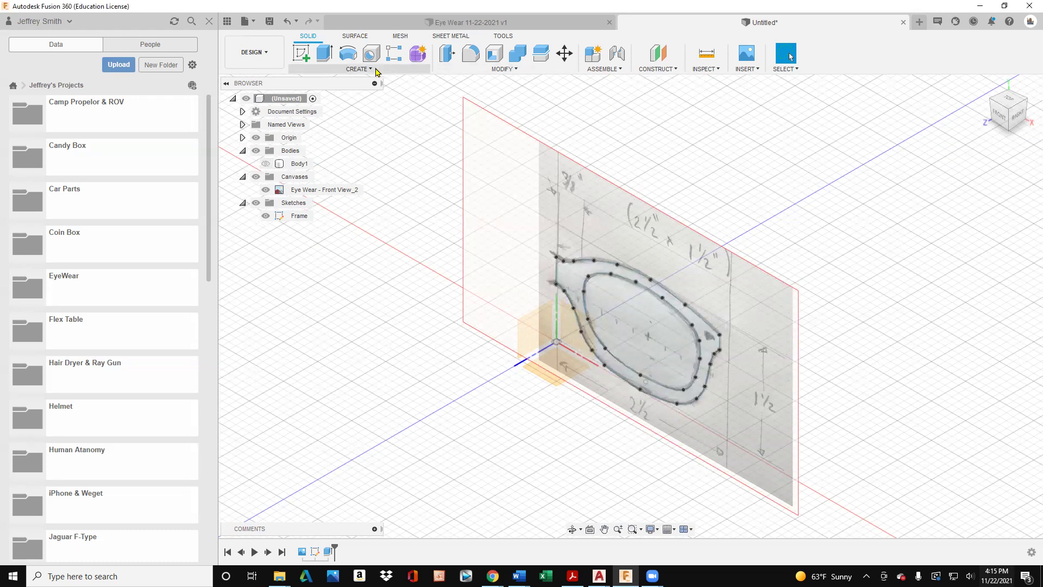
# Extrude the lens profile inside the frame outline 0.120 in as a new body.
pyautogui.click(324, 53)
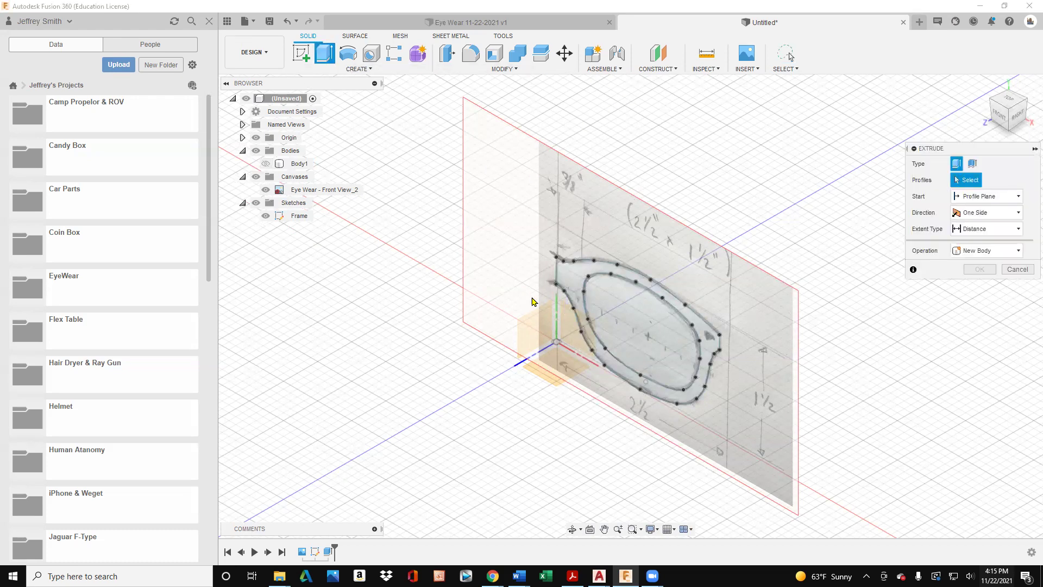
pyautogui.click(602, 279)
pyautogui.press('BackSpace')
pyautogui.write('.12')
pyautogui.press('Return')
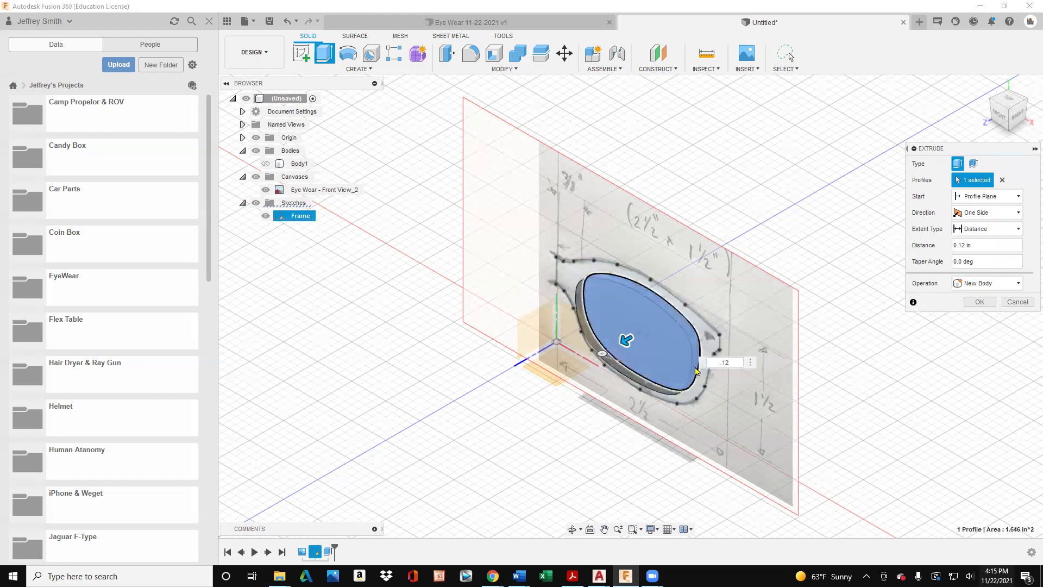
pyautogui.write('0')
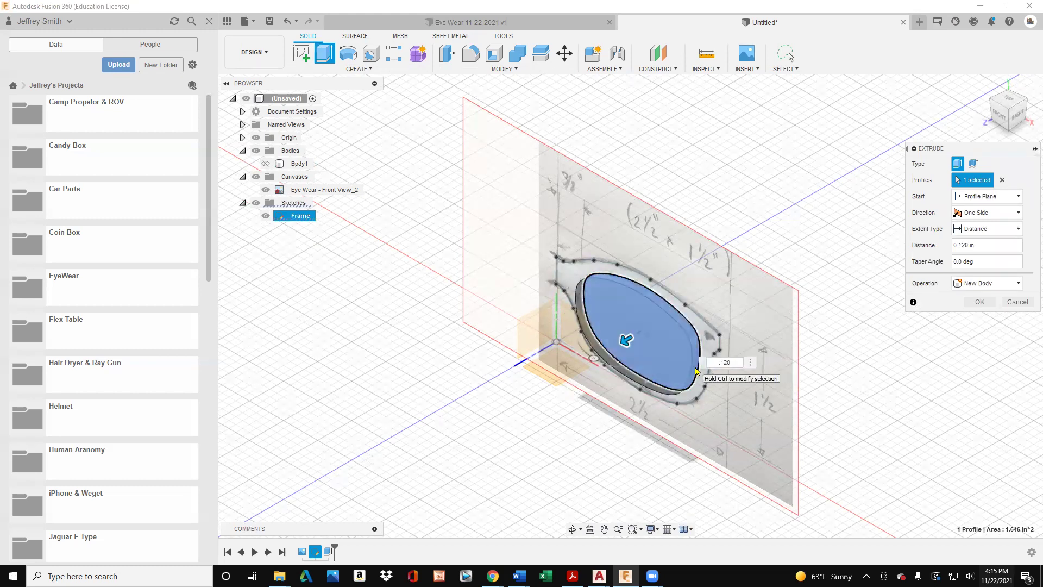
pyautogui.press('Return')
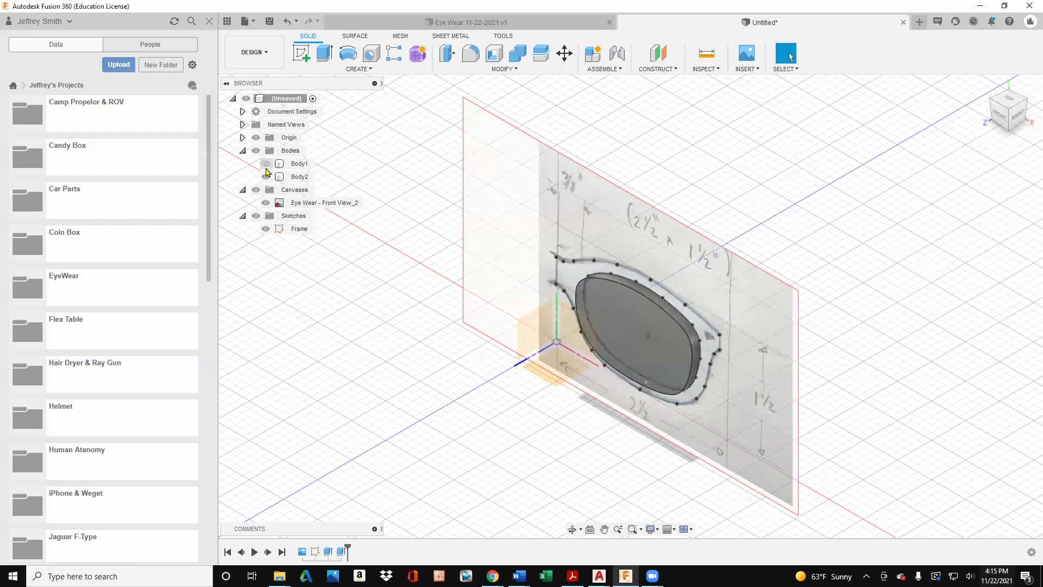
# Hide the sketches and switch the visible body from the lens to the frame.
pyautogui.click(256, 216)
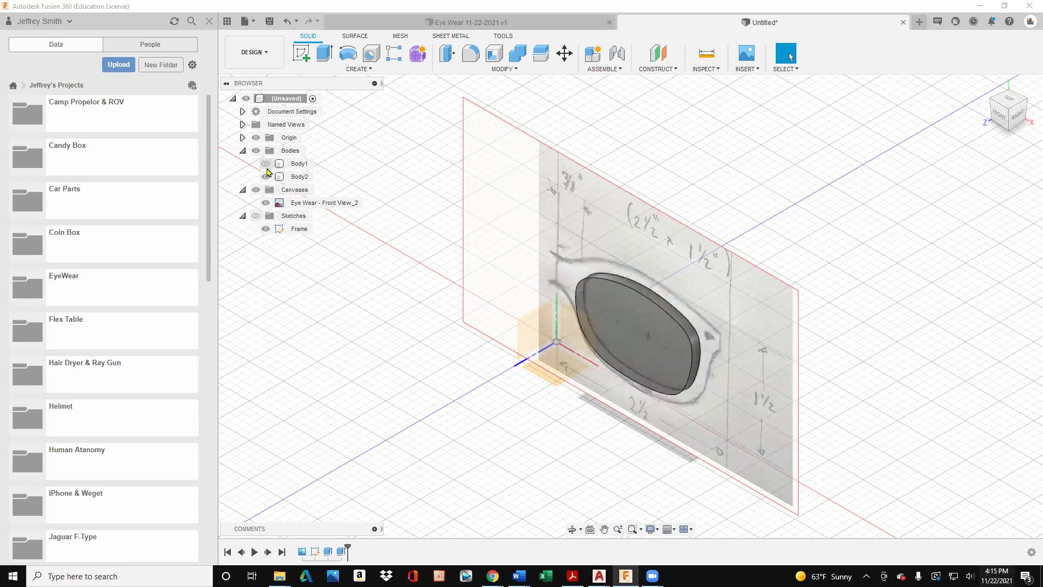
pyautogui.click(266, 163)
pyautogui.click(265, 177)
# Rename the frame-shaped body as frame and the lens-shaped body as lens, and show the lens body.
pyautogui.click(295, 168)
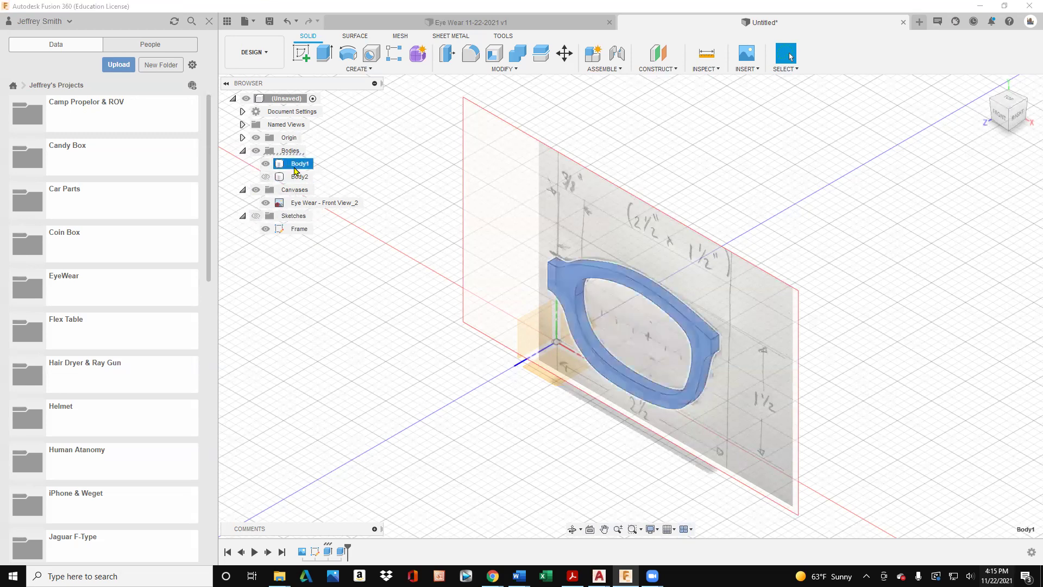
pyautogui.doubleClick(295, 163)
pyautogui.press('BackSpace')
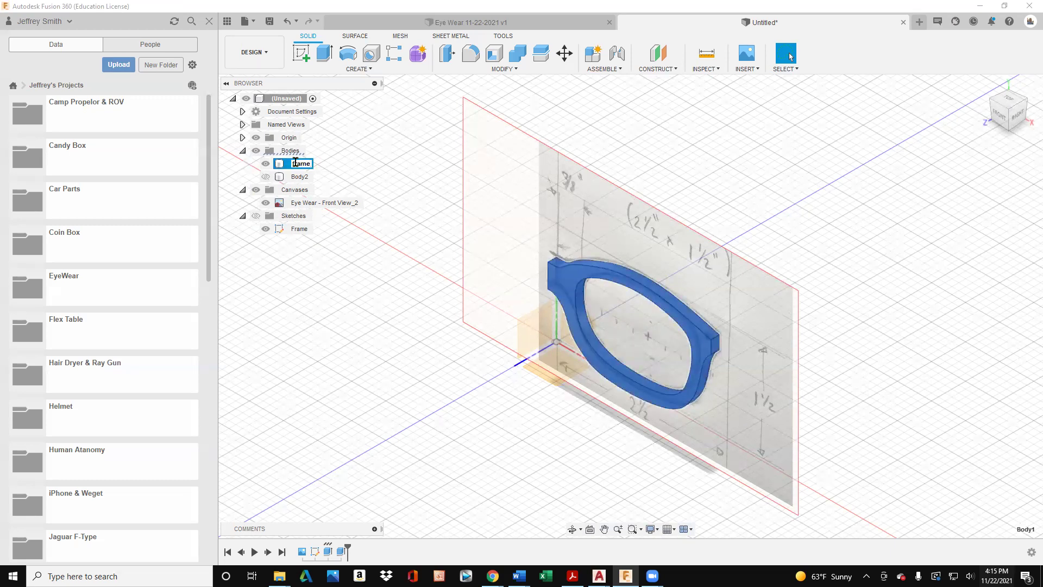
pyautogui.click(297, 175)
pyautogui.doubleClick(297, 175)
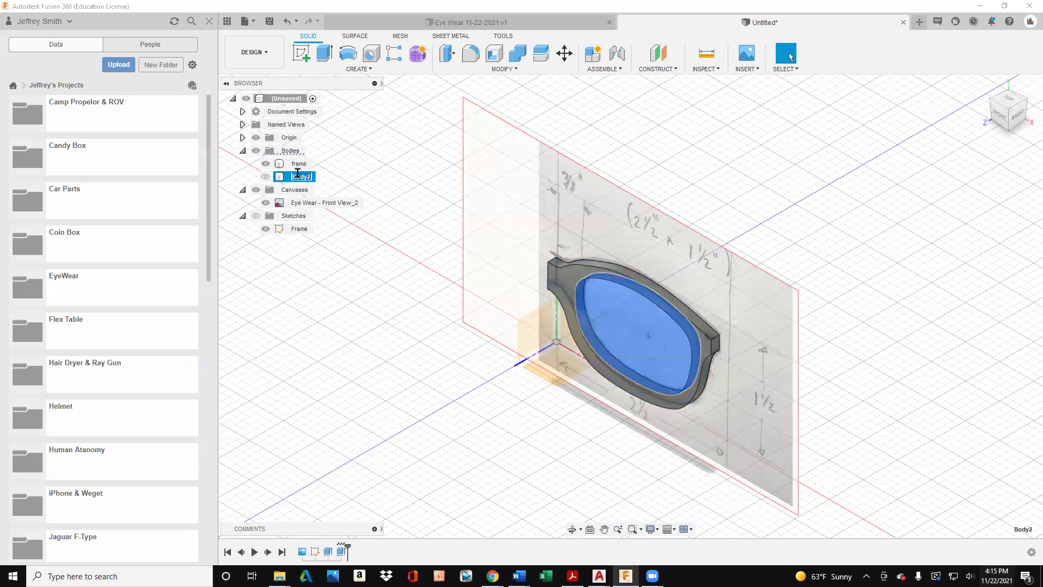
pyautogui.press('BackSpace')
pyautogui.press('Return')
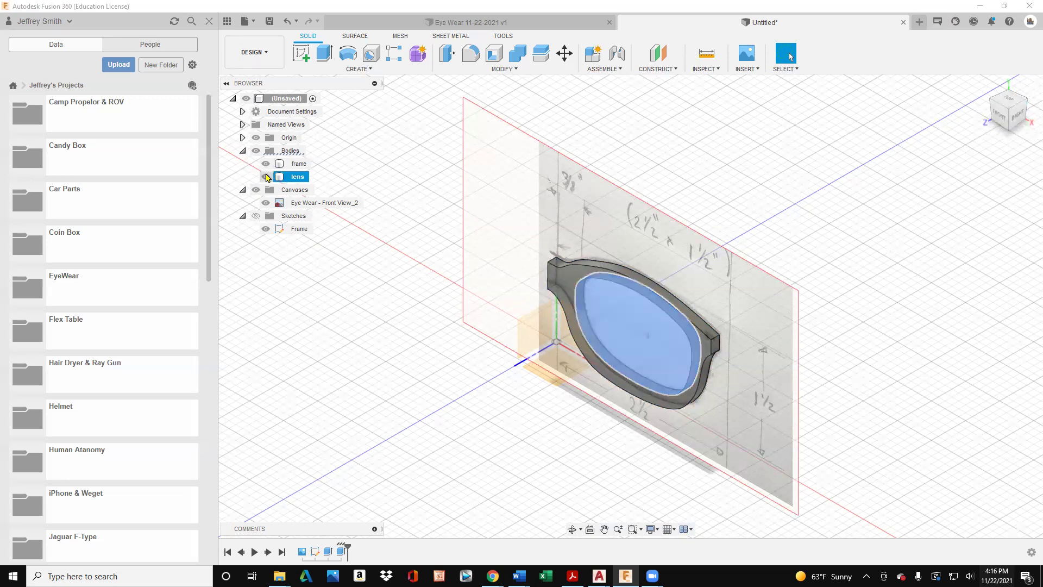
pyautogui.click(378, 333)
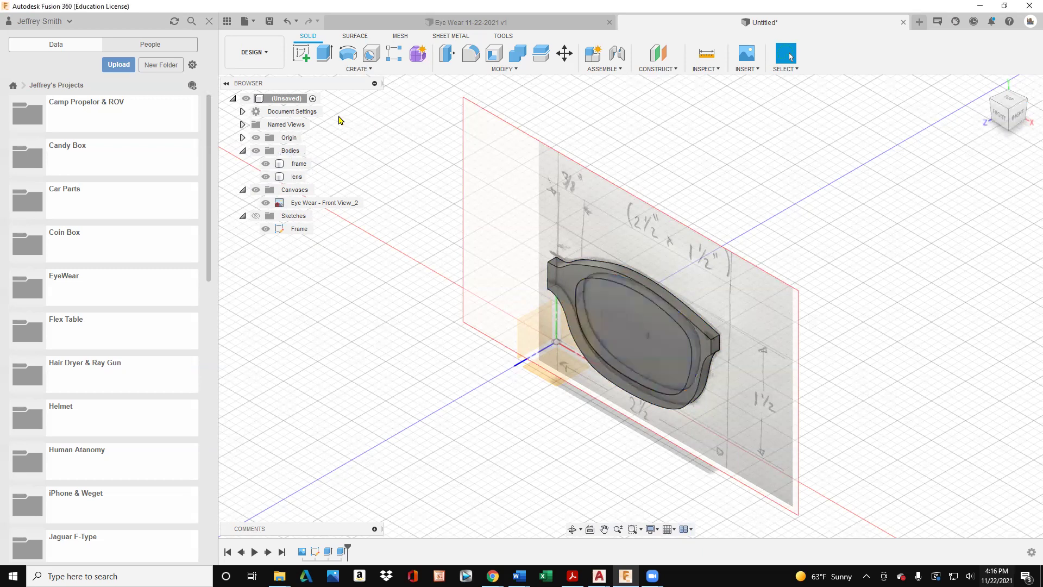
# Mirror the frame and lens bodies across the vertical origin plane at the nose bridge, with the operation set to New Body.
pyautogui.click(356, 69)
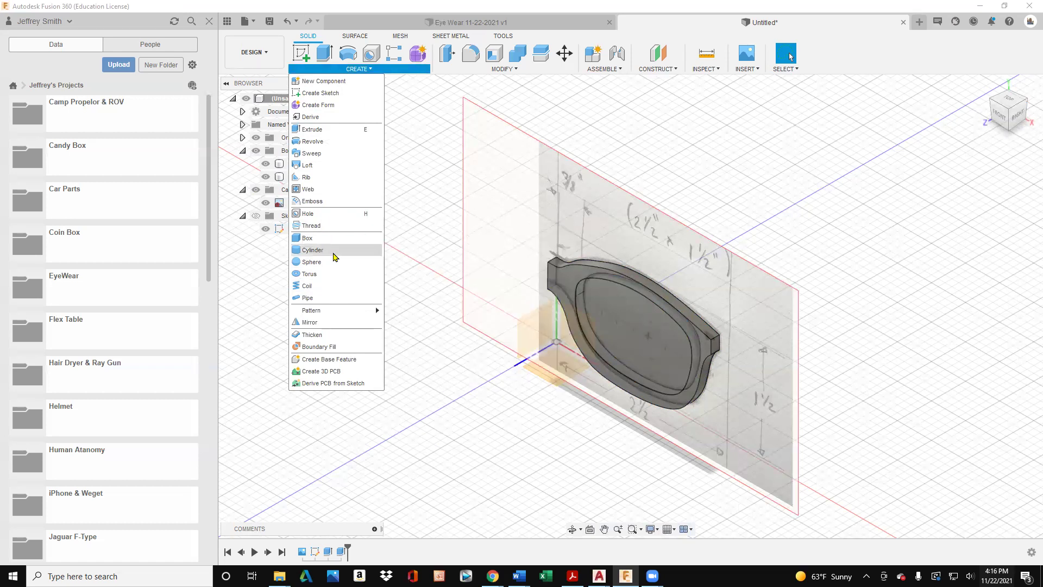
pyautogui.click(334, 322)
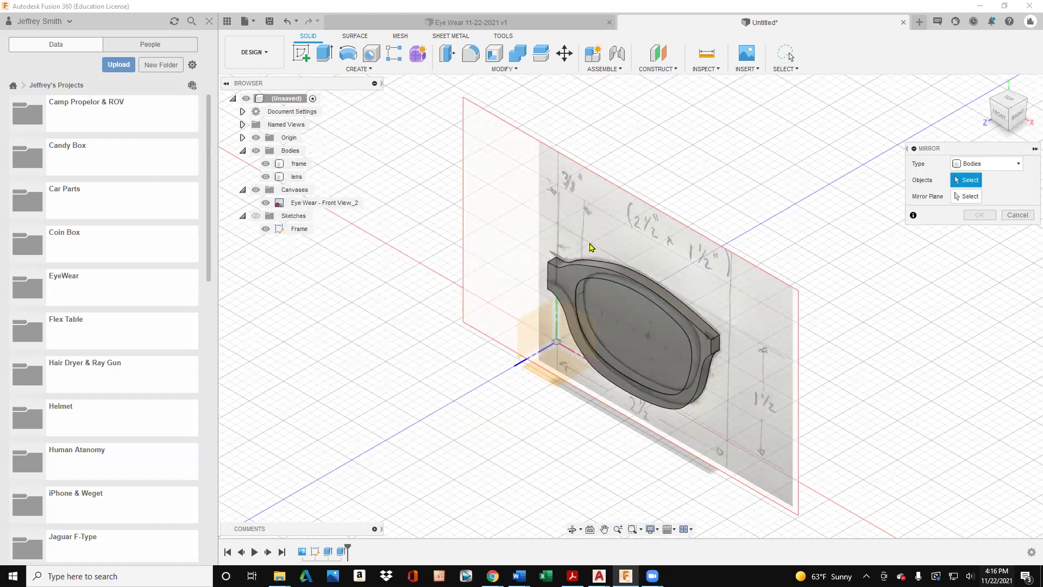
pyautogui.click(607, 275)
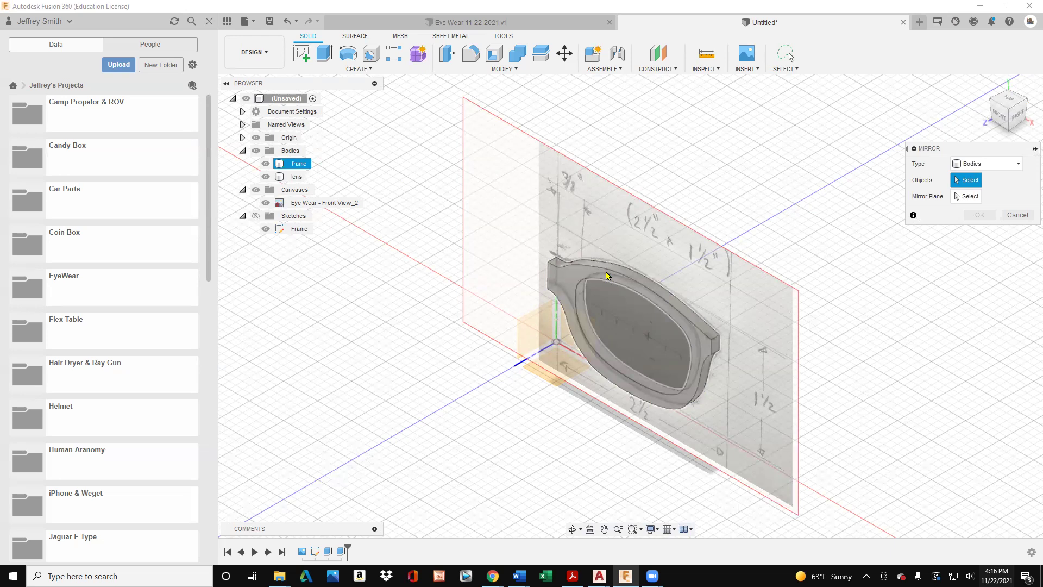
pyautogui.click(298, 163)
pyautogui.click(298, 176)
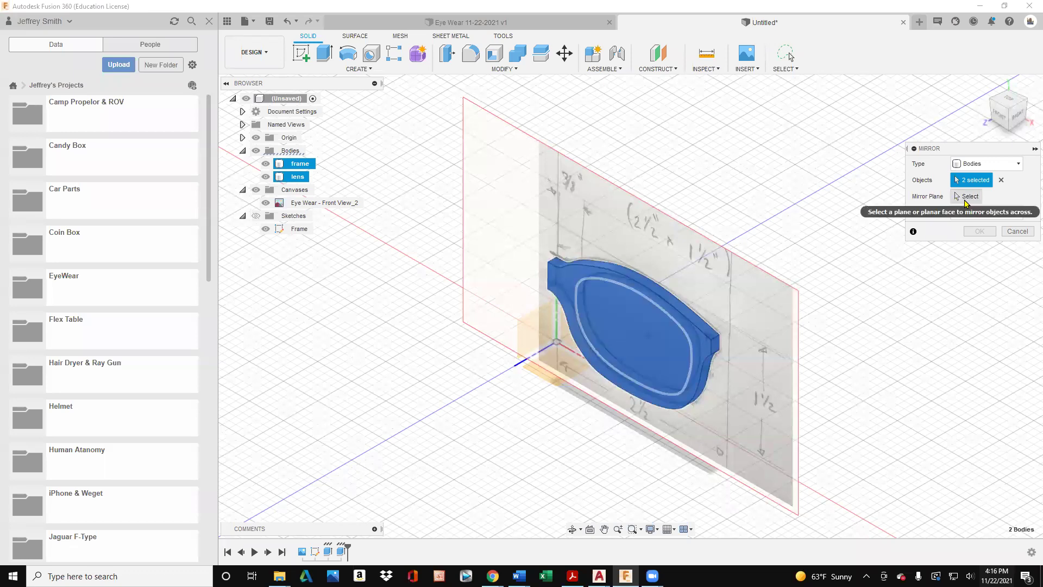
pyautogui.click(929, 196)
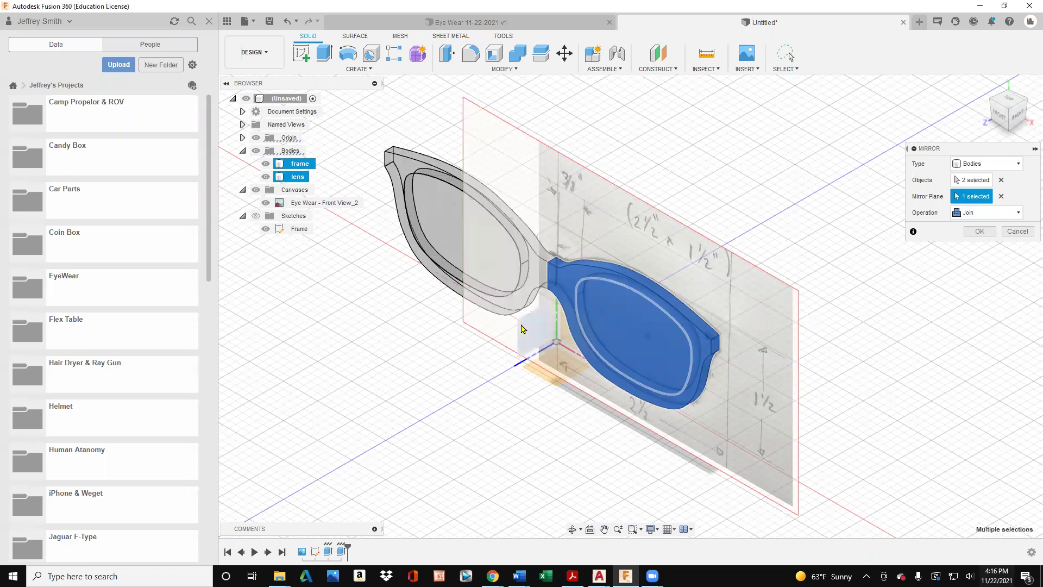
pyautogui.click(522, 329)
pyautogui.click(988, 214)
pyautogui.click(988, 231)
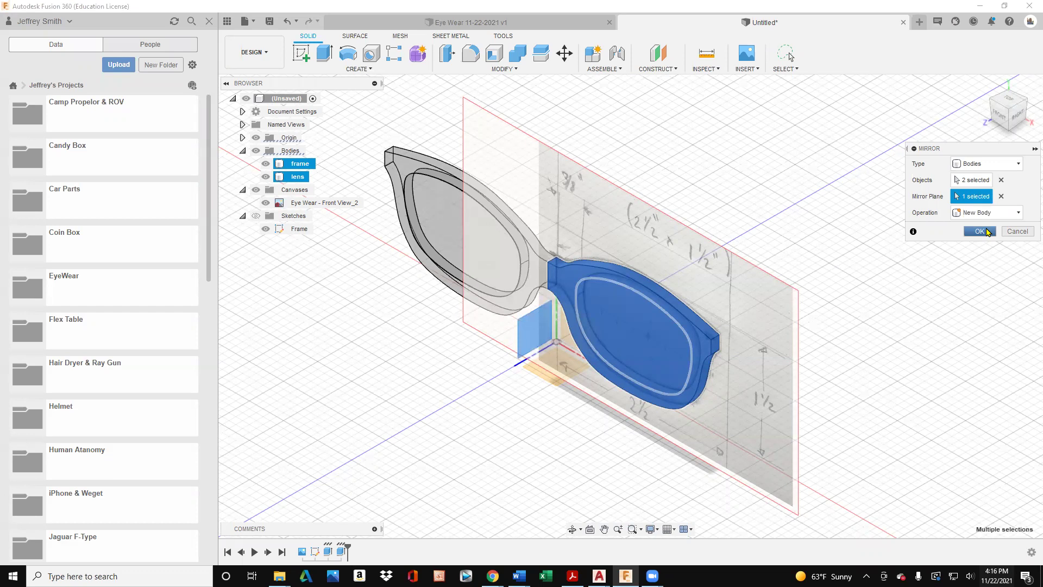
pyautogui.click(982, 231)
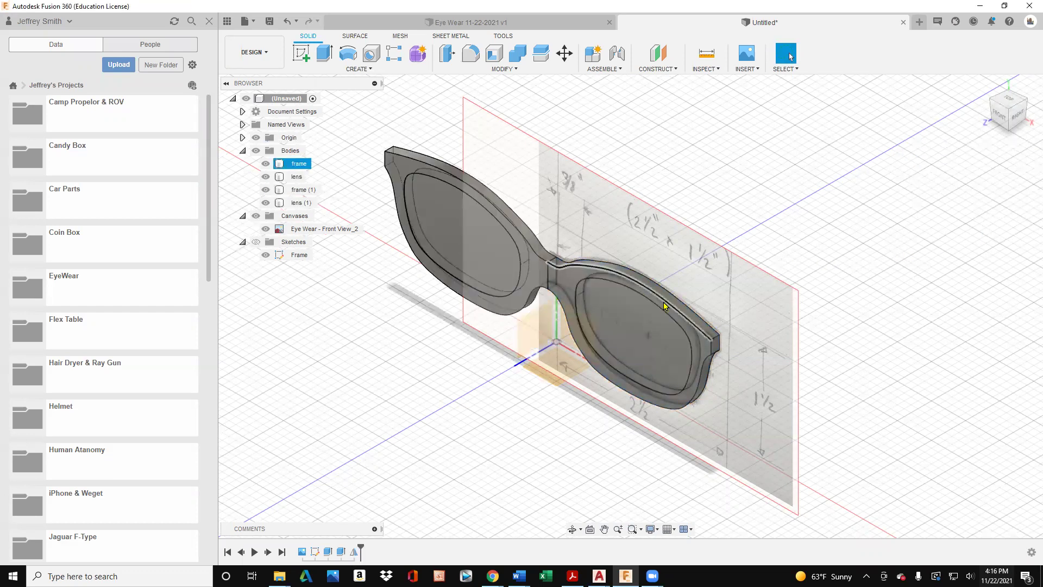
# Hide the canvases so that only the mirrored glasses bodies are displayed.
pyautogui.scroll(2, 660, 305)
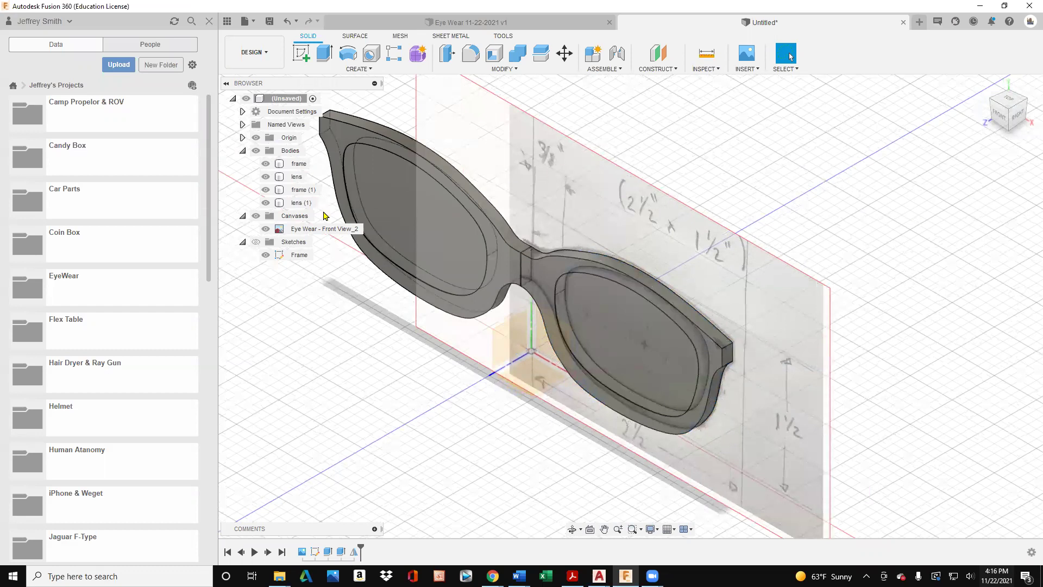
pyautogui.click(256, 216)
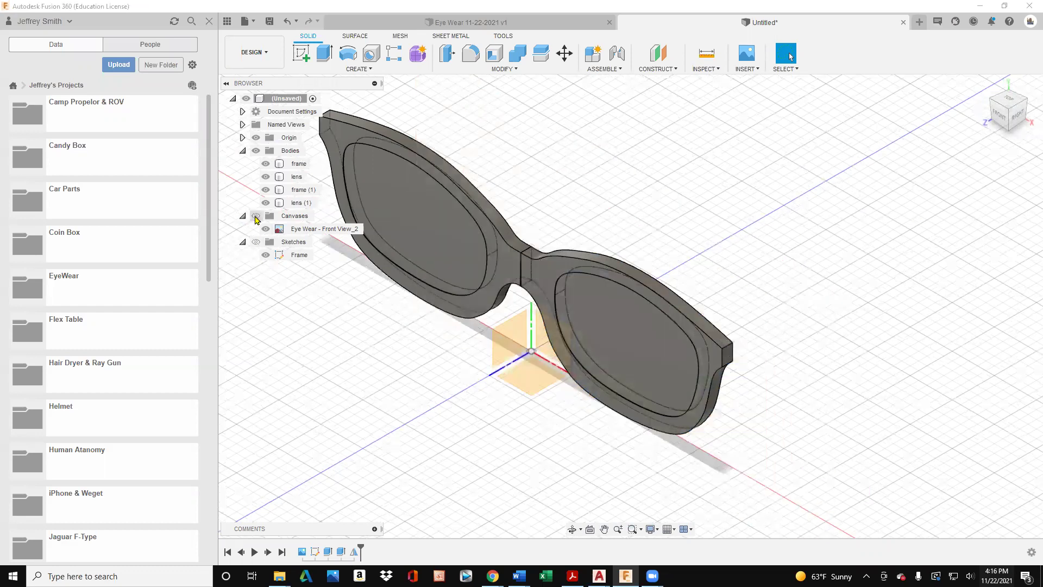
pyautogui.click(298, 164)
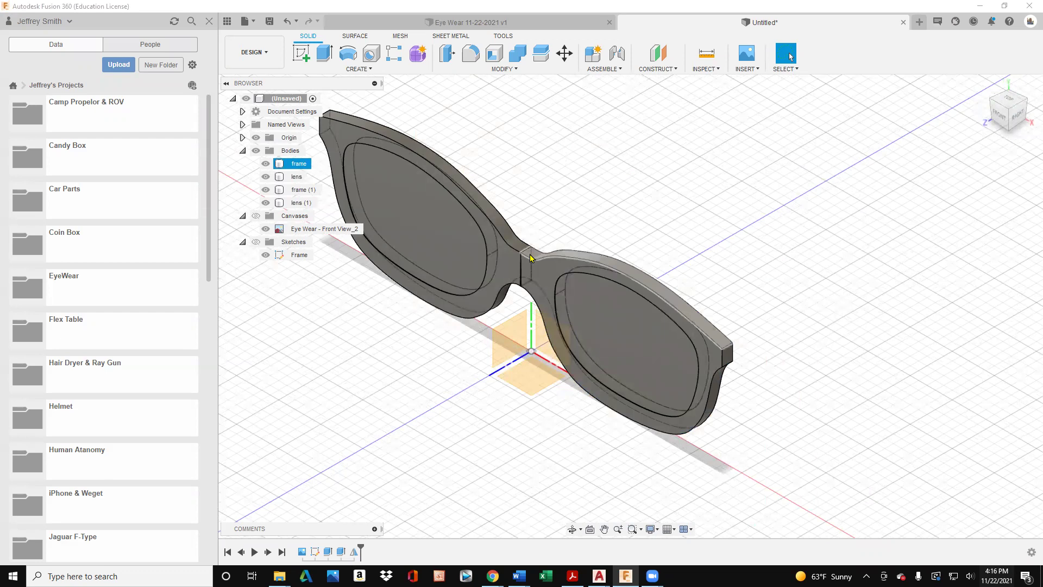
# Examine the seam between the two frame halves at the nose bridge from the front.
pyautogui.click(1009, 79)
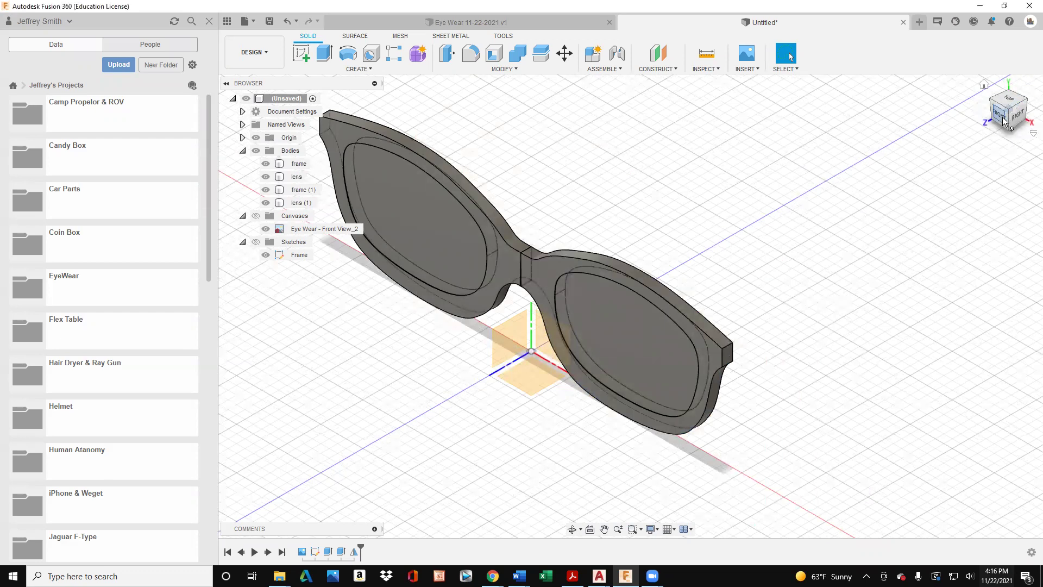
pyautogui.click(984, 84)
pyautogui.click(1000, 113)
pyautogui.click(493, 302)
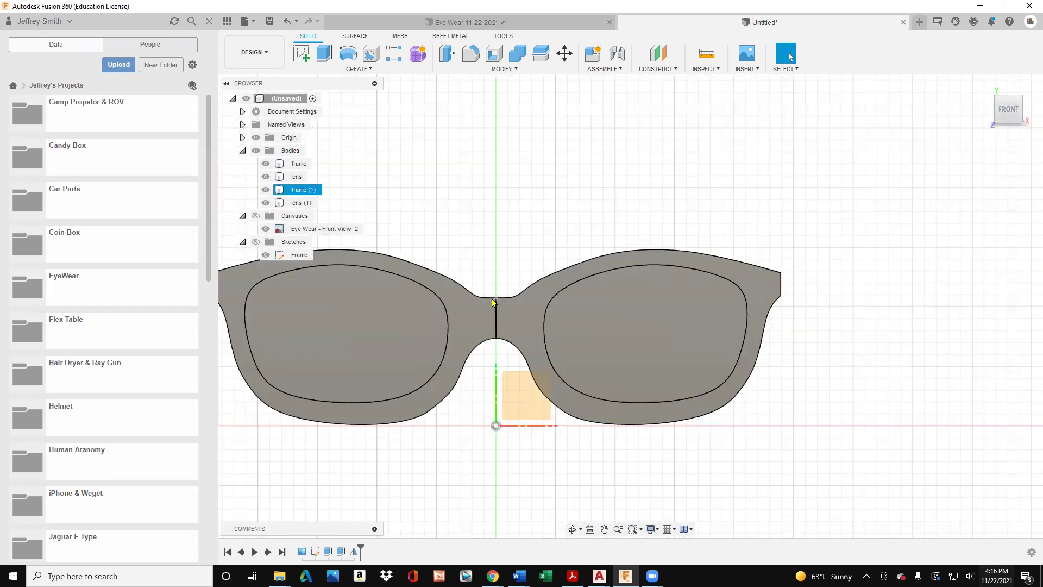
pyautogui.scroll(2, 494, 302)
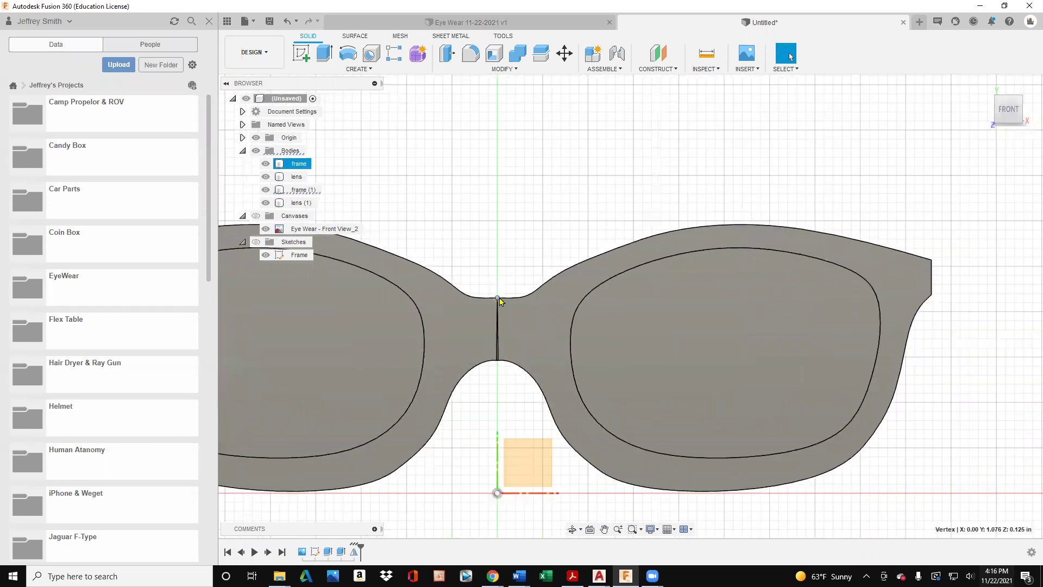
pyautogui.click(498, 299)
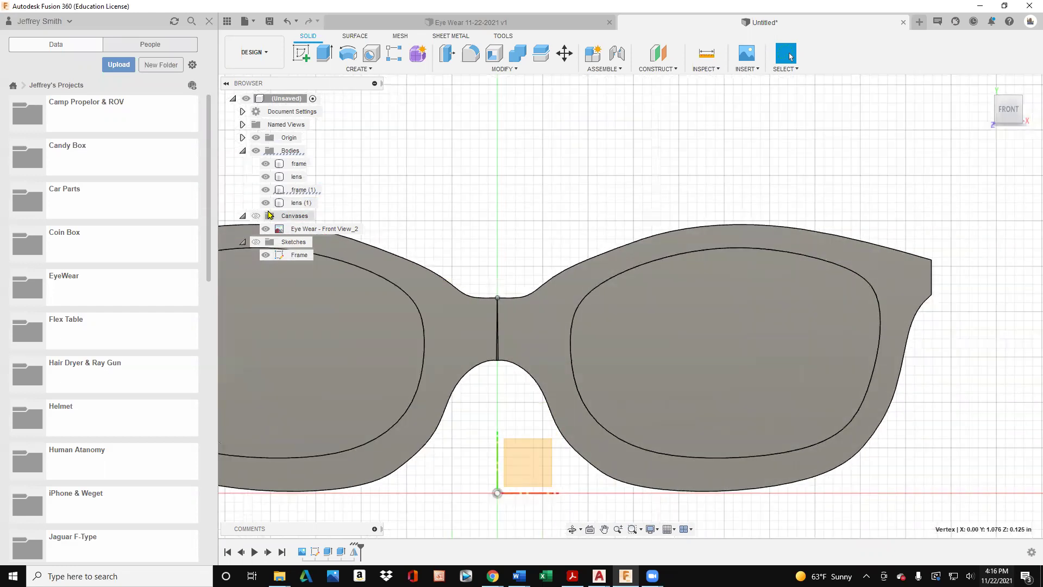
pyautogui.click(298, 164)
pyautogui.press('Escape')
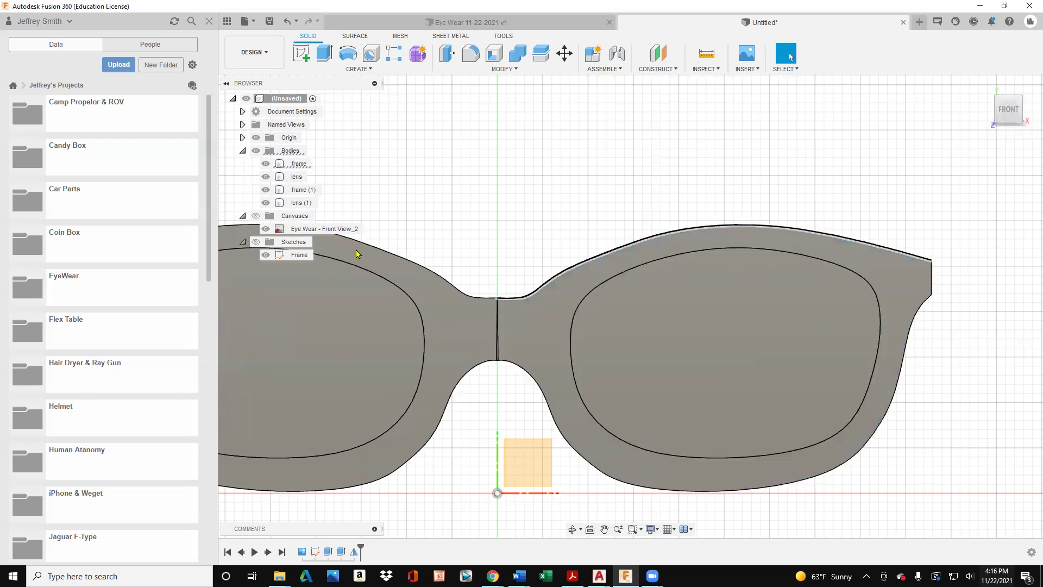
# Edit the Frame sketch, adjusting the upper spline at the nose bridge and moving its second point to about X 0.094, Y 1.095 in.
pyautogui.click(294, 257)
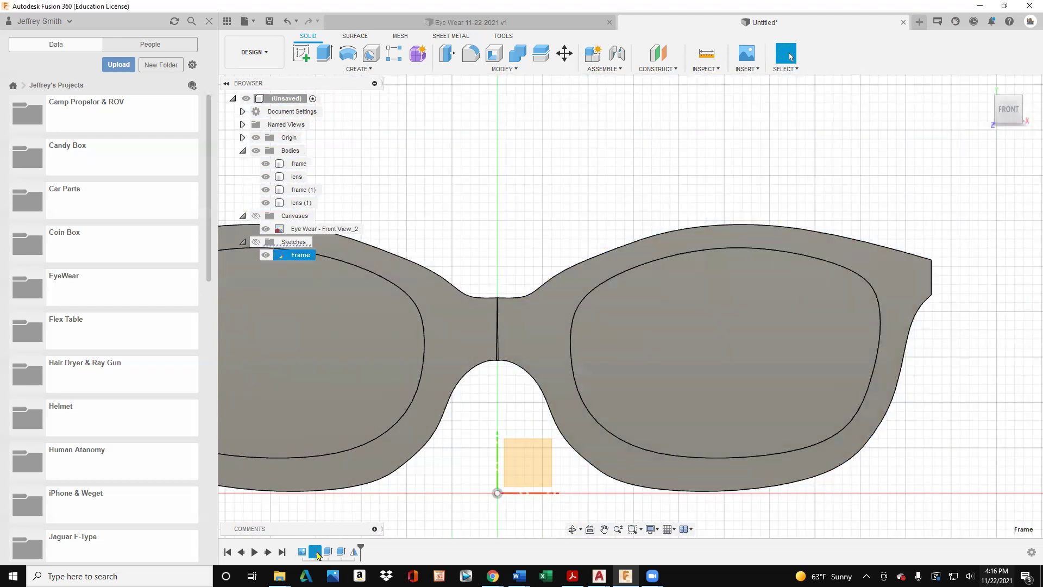
pyautogui.rightClick(317, 553)
pyautogui.click(370, 441)
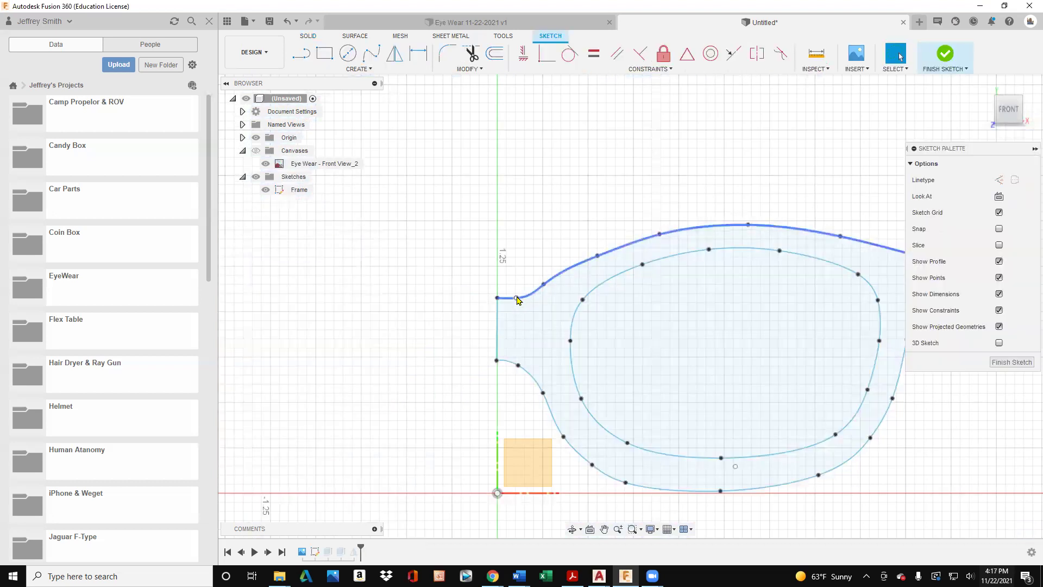
pyautogui.click(498, 298)
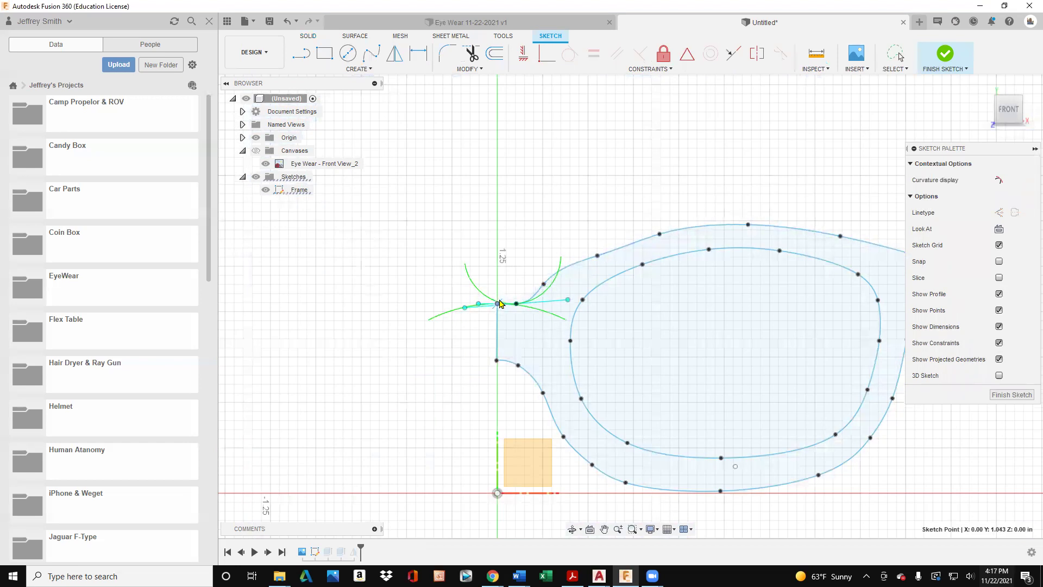
pyautogui.moveTo(563, 306); pyautogui.dragTo(555, 290)
pyautogui.scroll(5, 526, 296)
pyautogui.moveTo(491, 307); pyautogui.dragTo(488, 296)
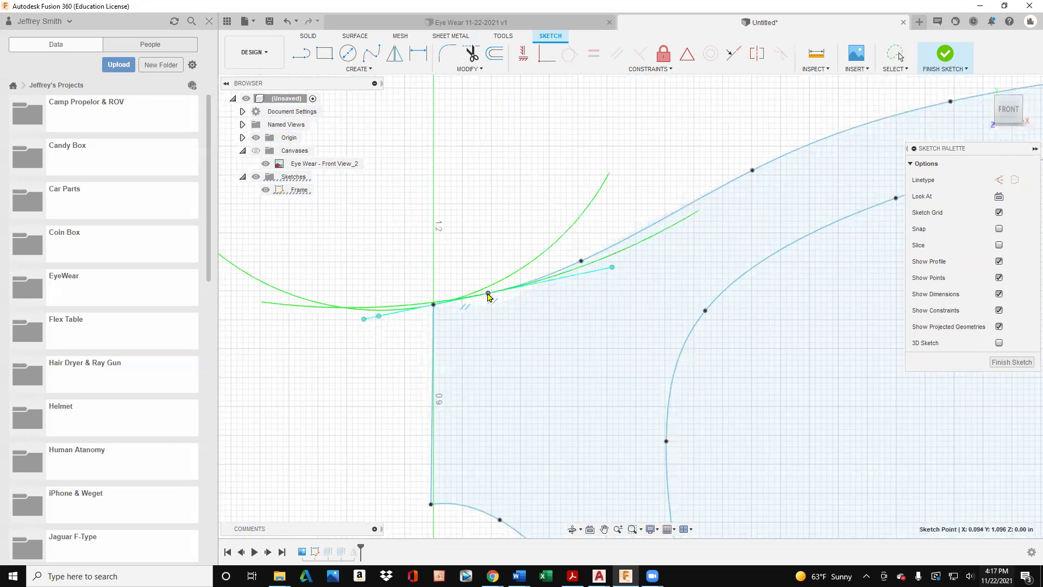
pyautogui.scroll(2, 505, 352)
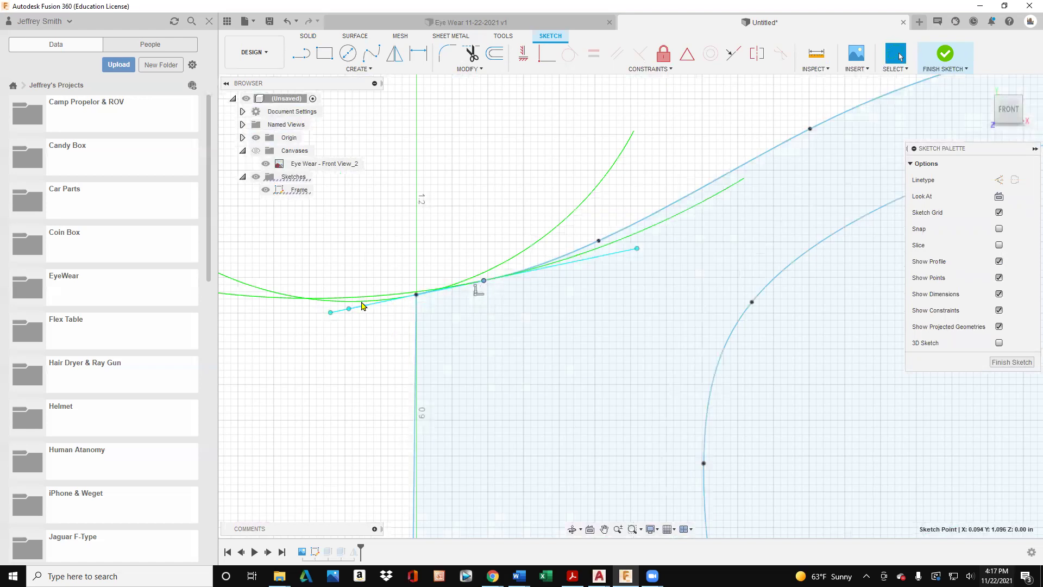
# Reshape the upper spline's tangent handles at the bridge, reposition its second point at about X 0.09, Y 1.09 in, and finish the sketch.
pyautogui.moveTo(349, 309); pyautogui.dragTo(345, 298)
pyautogui.click(587, 323)
pyautogui.moveTo(642, 263); pyautogui.dragTo(567, 271)
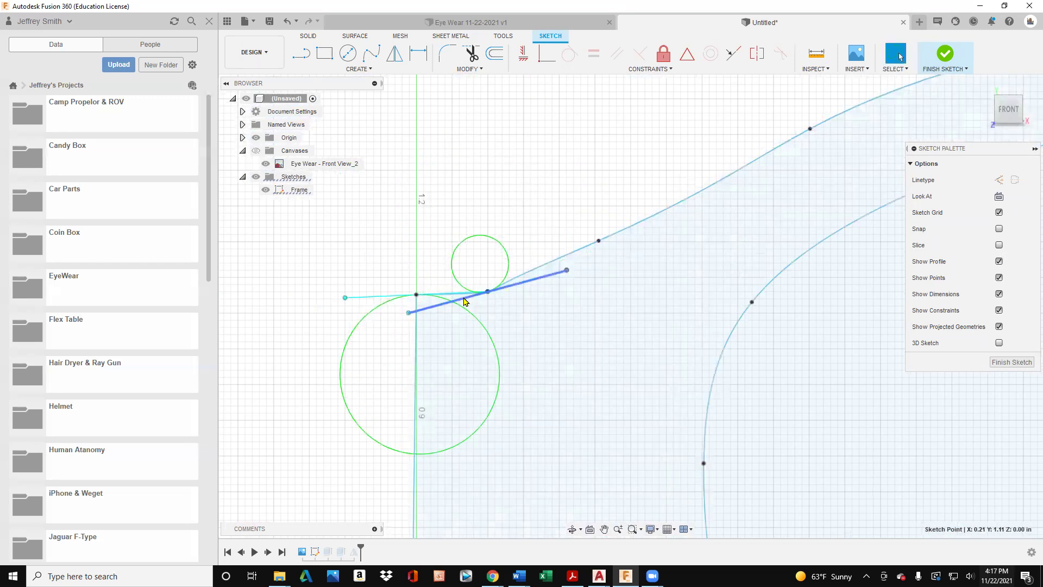
pyautogui.moveTo(487, 291); pyautogui.dragTo(477, 285)
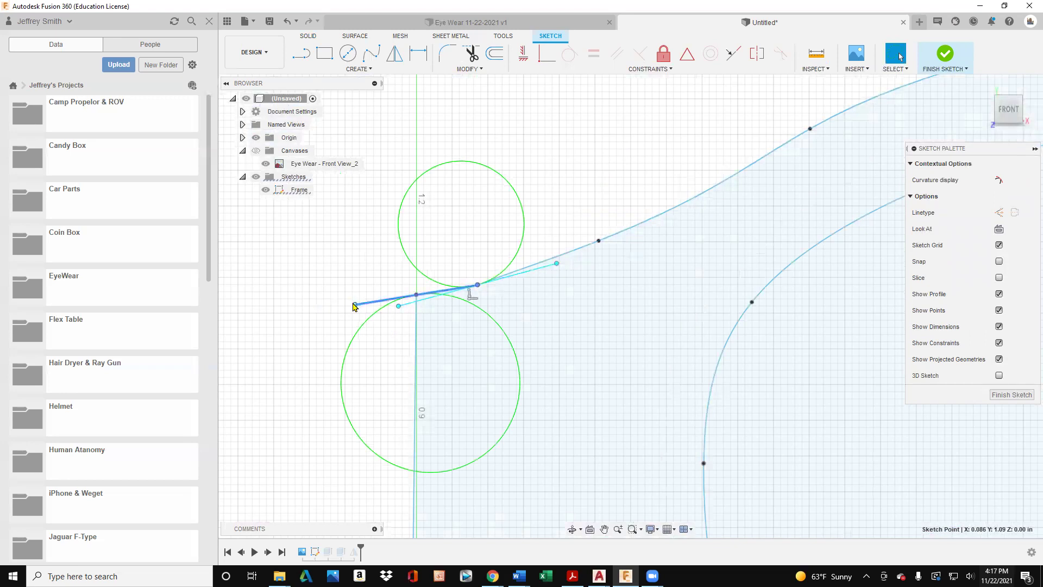
pyautogui.moveTo(353, 304)
pyautogui.mouseDown()
pyautogui.moveTo(351, 295)
pyautogui.moveTo(350, 305)
pyautogui.mouseUp()
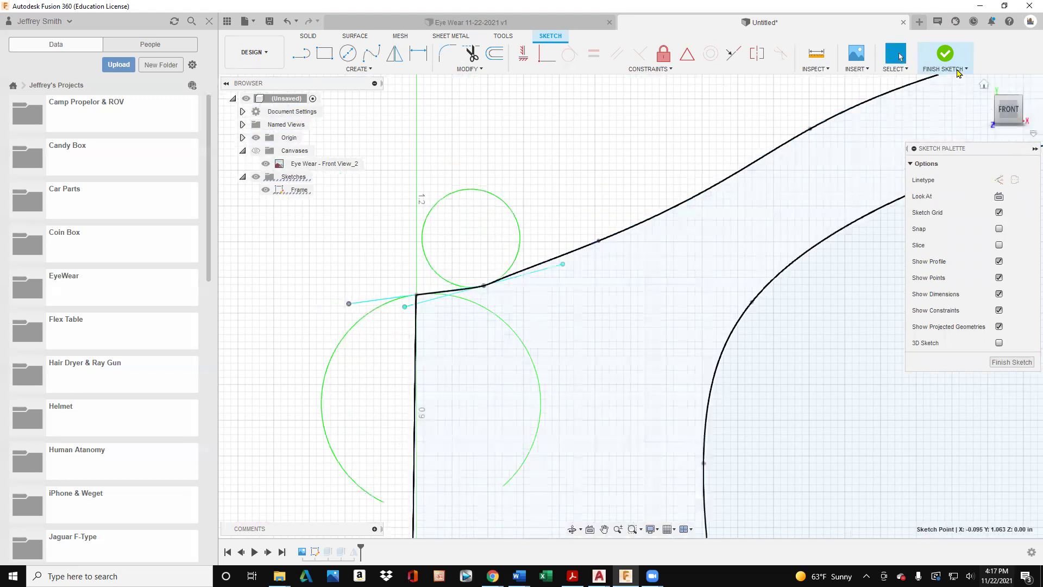
pyautogui.click(944, 54)
pyautogui.scroll(-6, 454, 321)
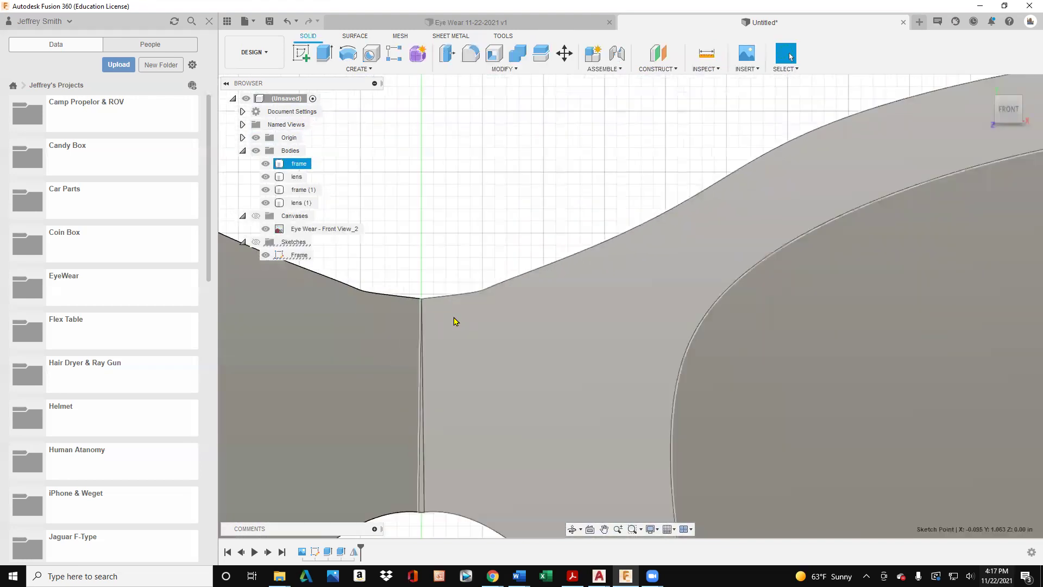
pyautogui.scroll(-1, 454, 321)
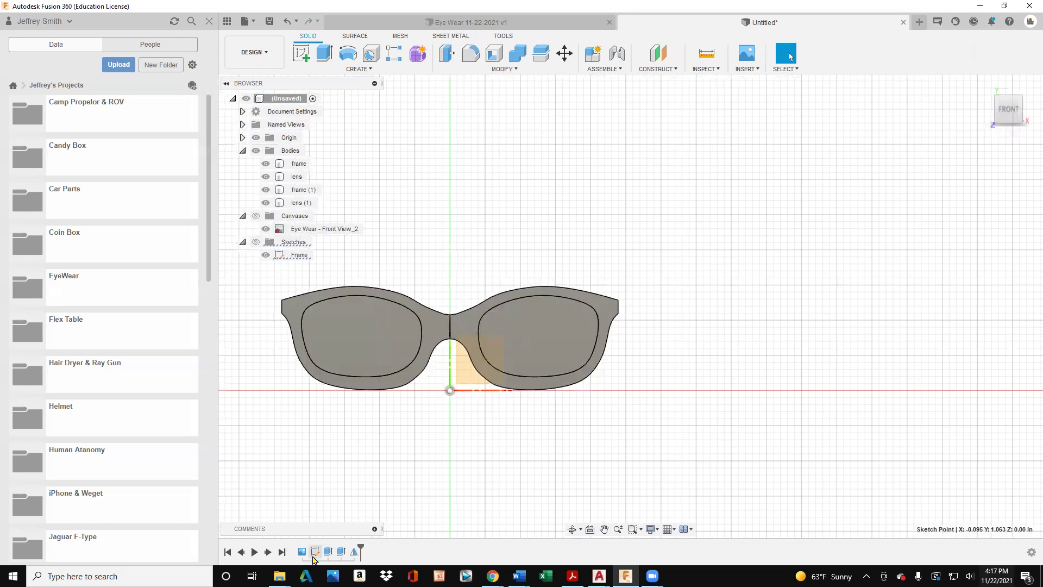
# Reopen the Frame sketch to inspect its outline points and the browser's canvas, sketch and named view folders, and finish the sketch.
pyautogui.click(314, 553)
pyautogui.rightClick(314, 553)
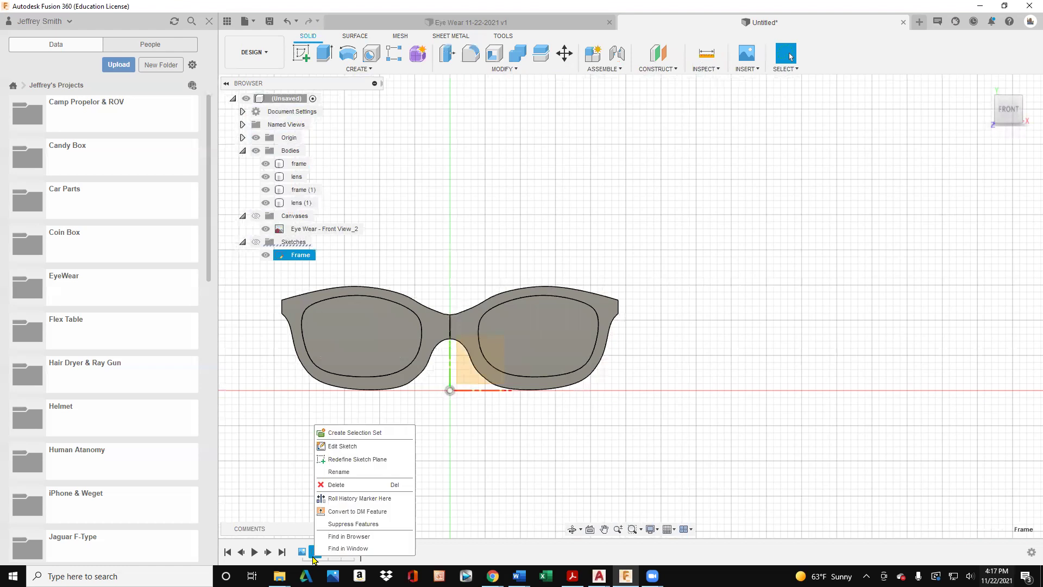
pyautogui.click(333, 446)
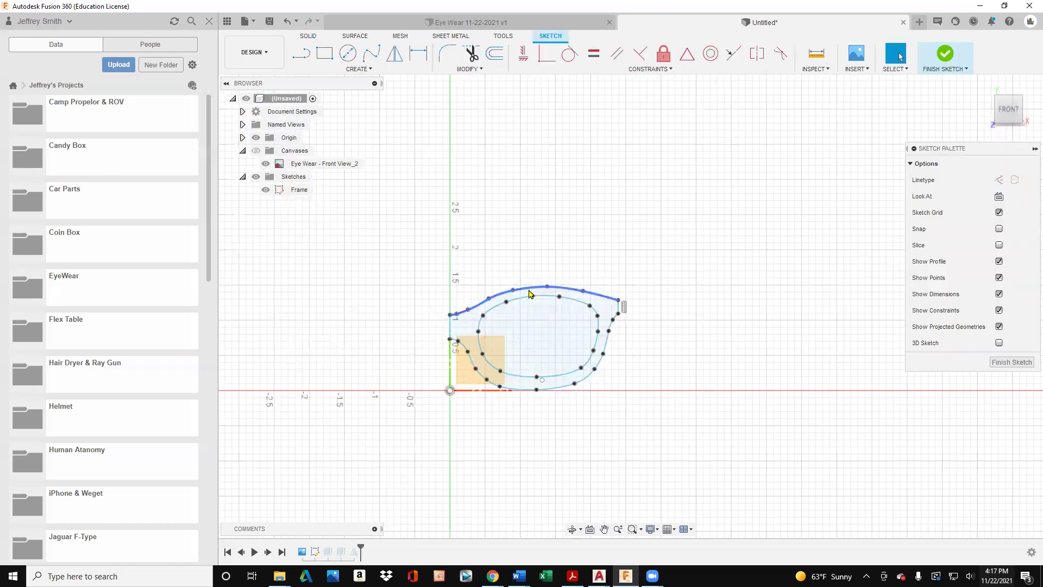
pyautogui.scroll(5, 526, 299)
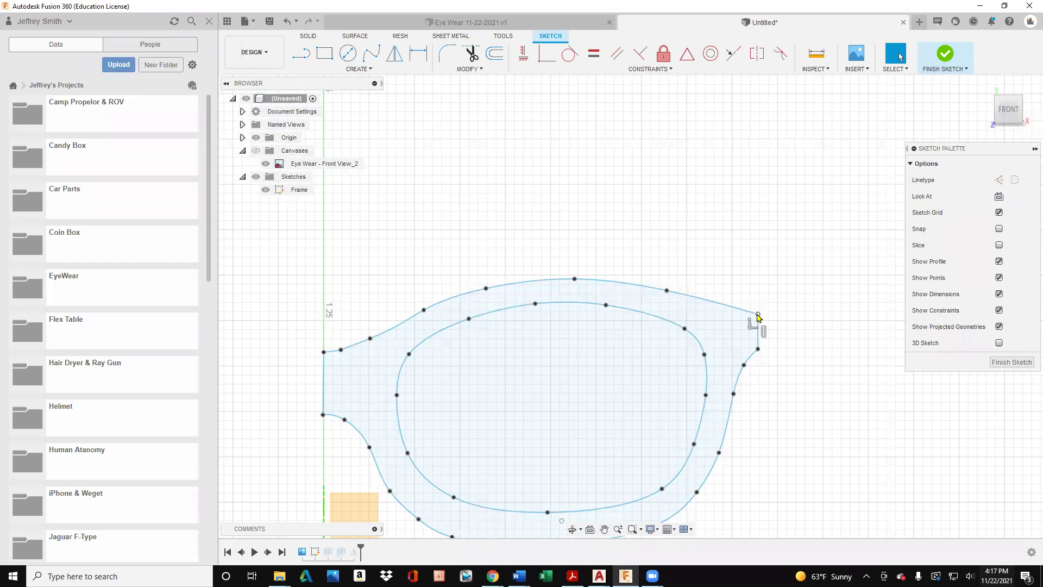
pyautogui.click(256, 152)
pyautogui.click(256, 151)
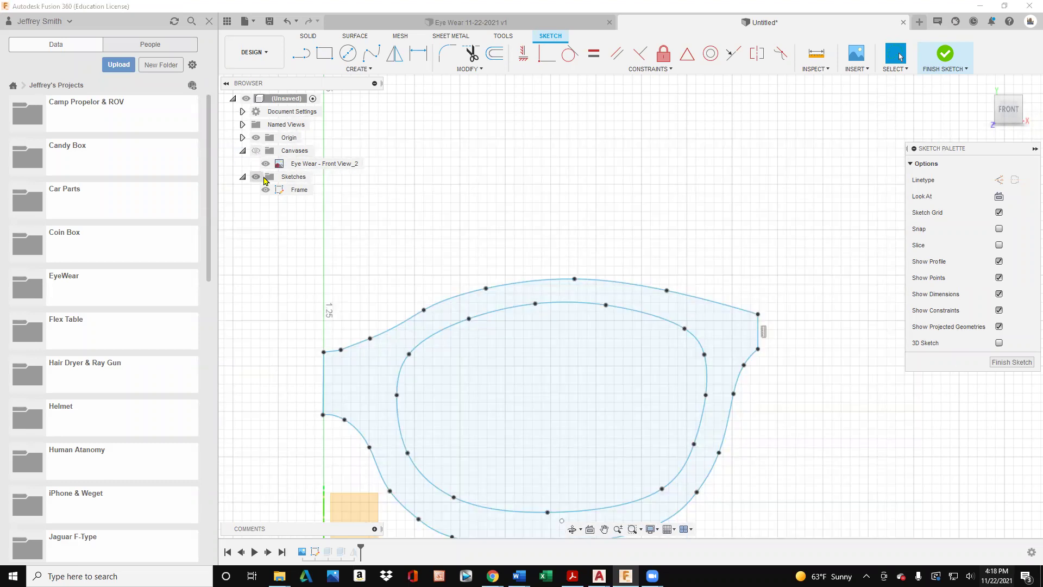
pyautogui.click(243, 152)
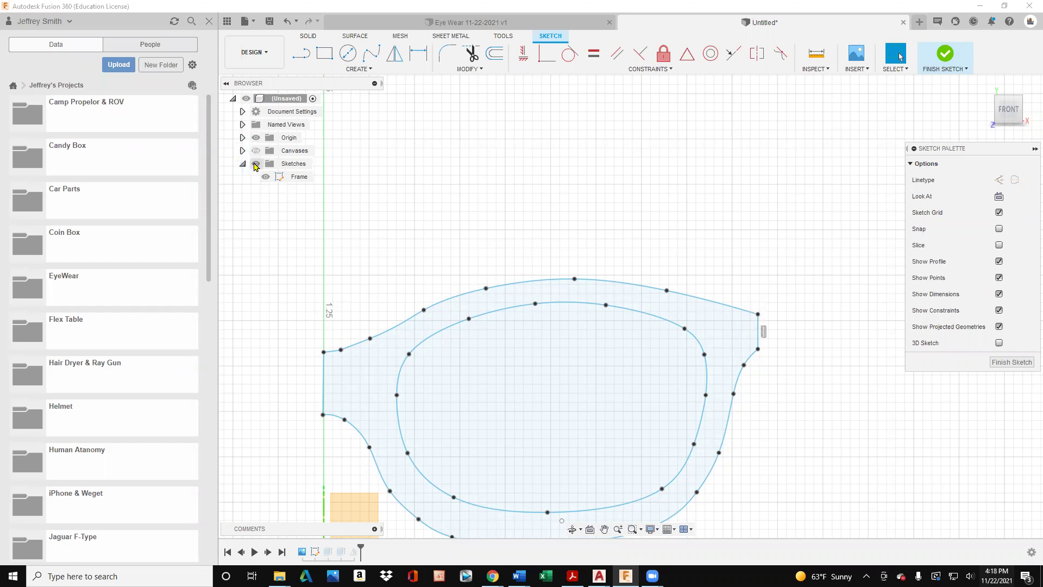
pyautogui.click(256, 163)
pyautogui.click(243, 137)
pyautogui.click(243, 138)
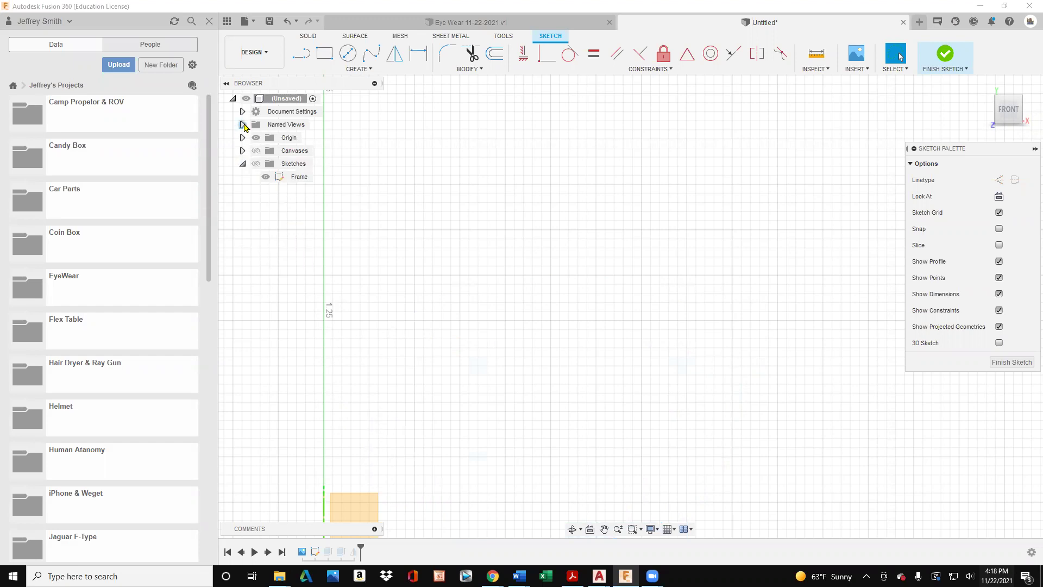
pyautogui.click(242, 125)
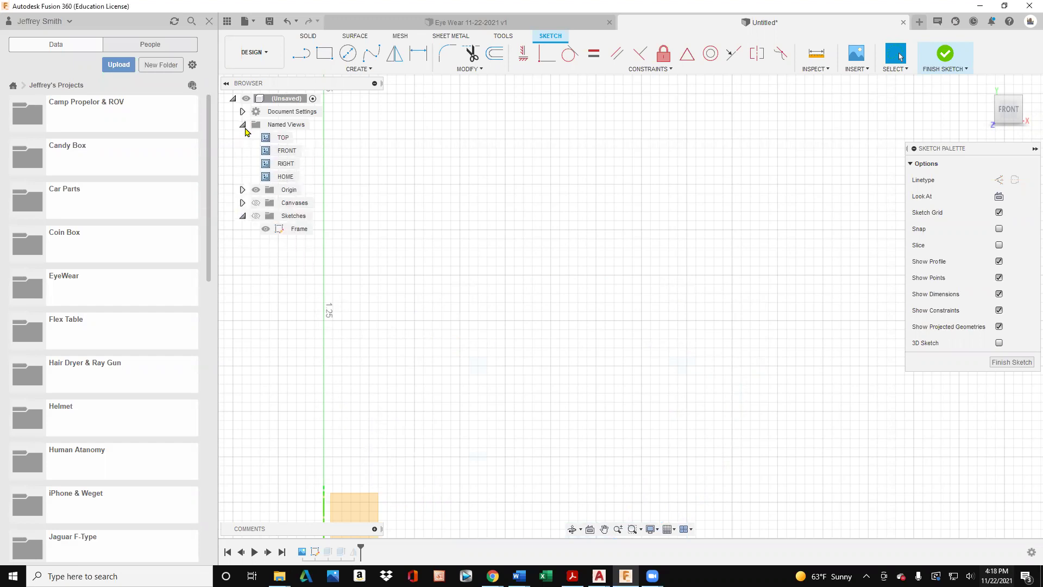
pyautogui.click(242, 125)
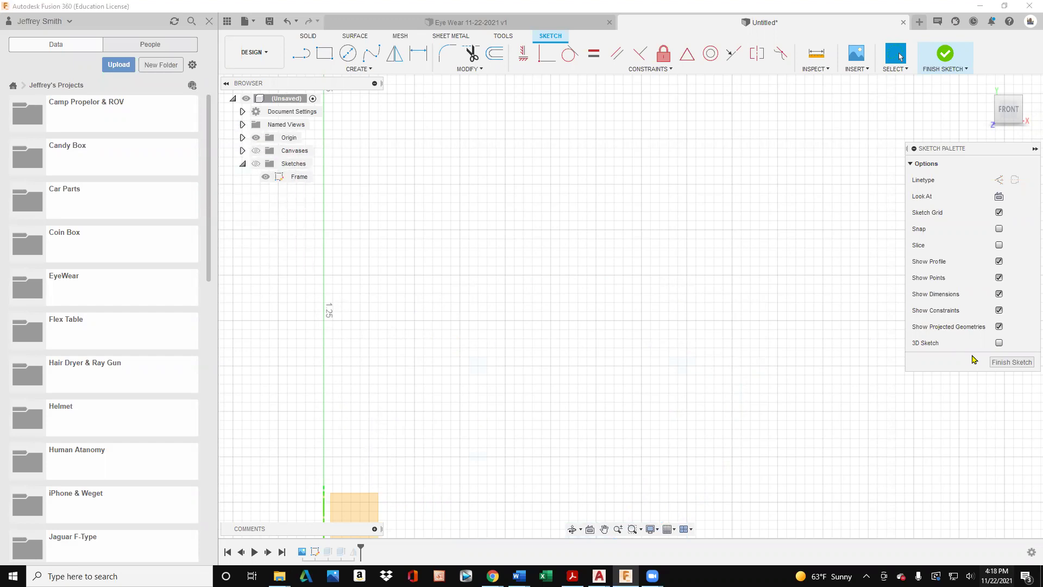
pyautogui.click(1011, 364)
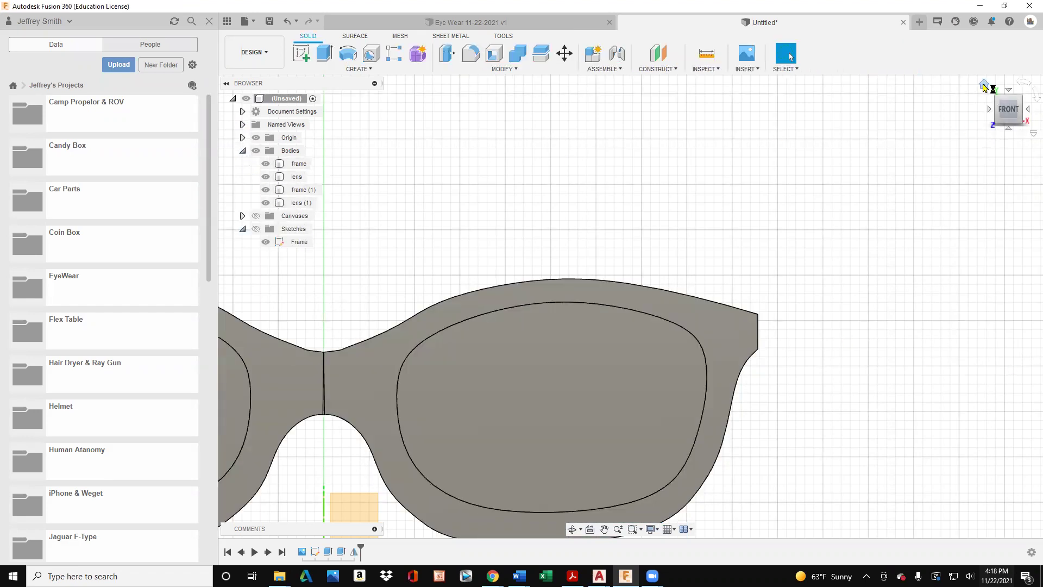
# Start a fillet on the six front outer outline edges of both frame halves, including the two short end edges.
pyautogui.click(985, 86)
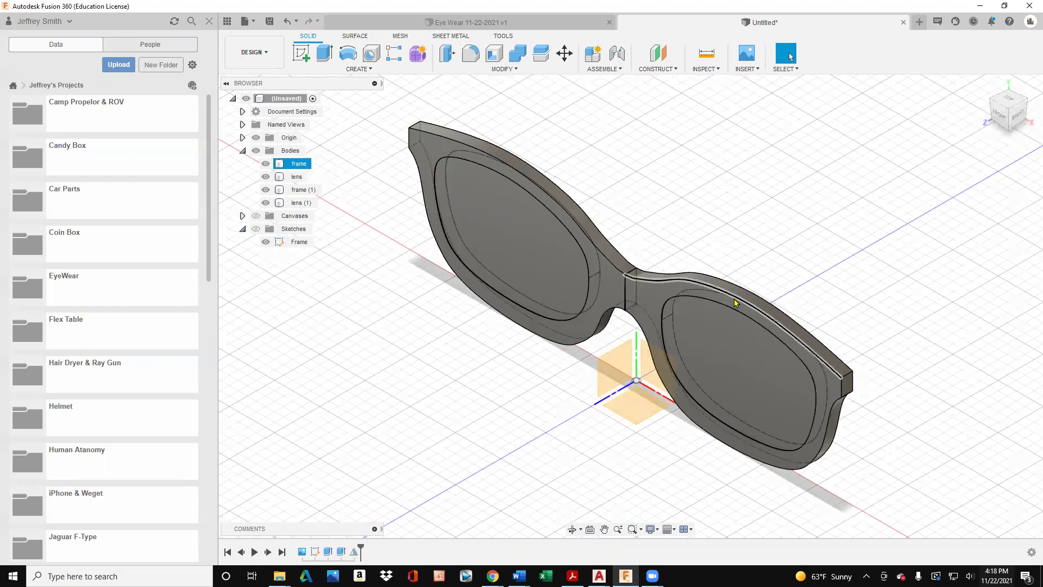
pyautogui.click(503, 69)
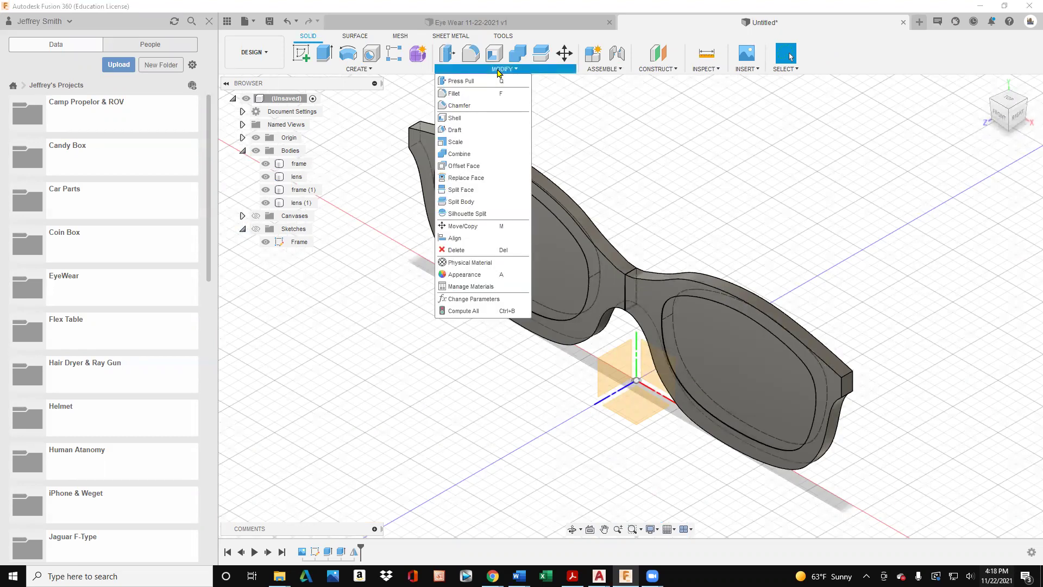
pyautogui.click(454, 93)
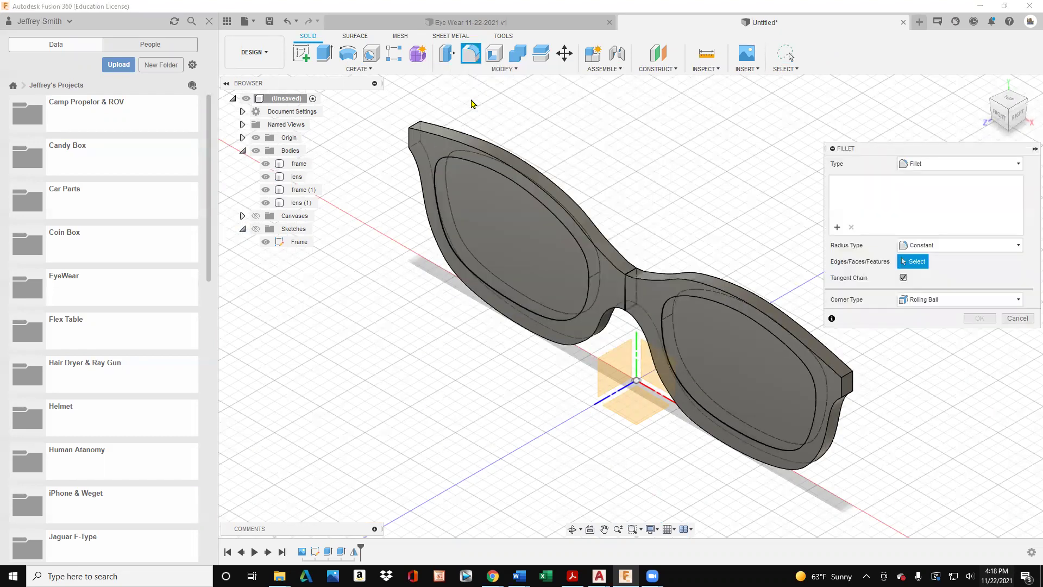
pyautogui.click(701, 286)
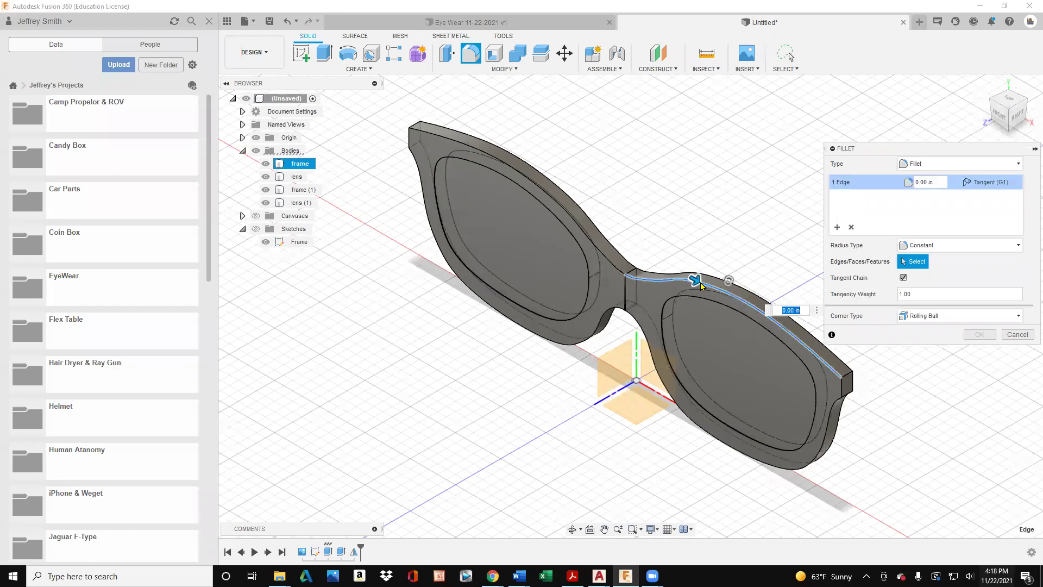
pyautogui.click(667, 392)
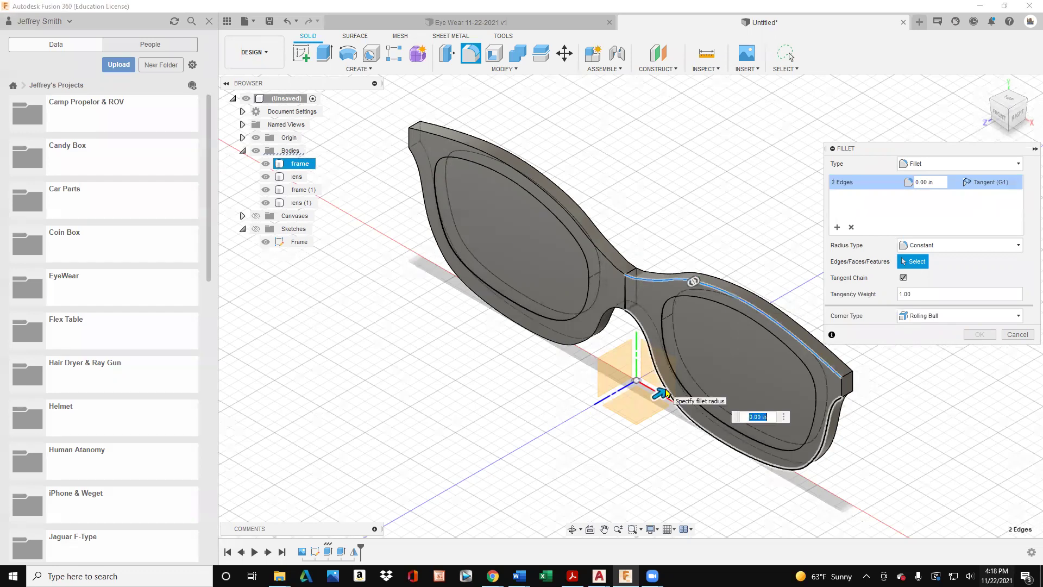
pyautogui.click(840, 383)
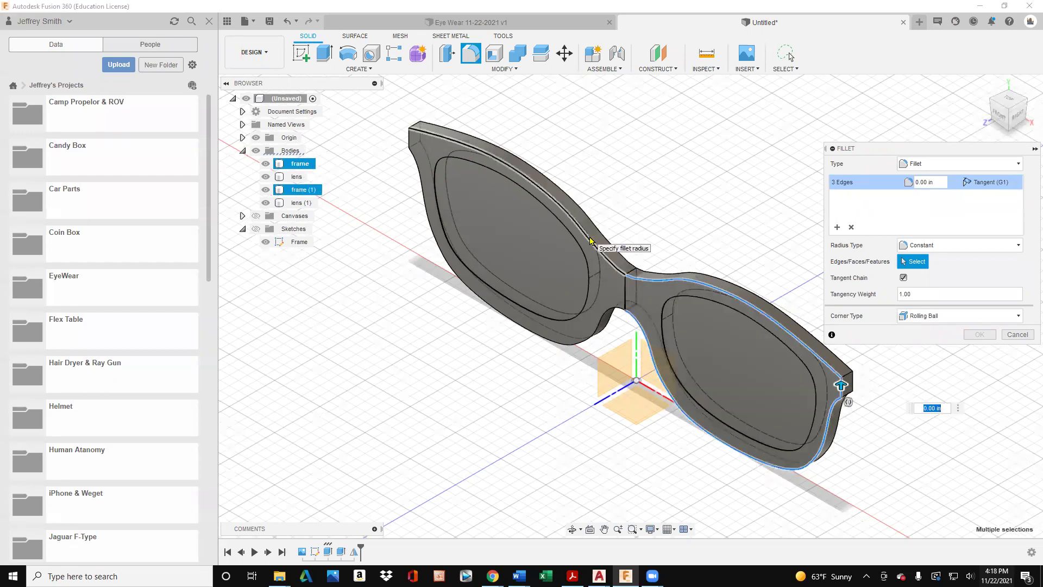
pyautogui.click(408, 137)
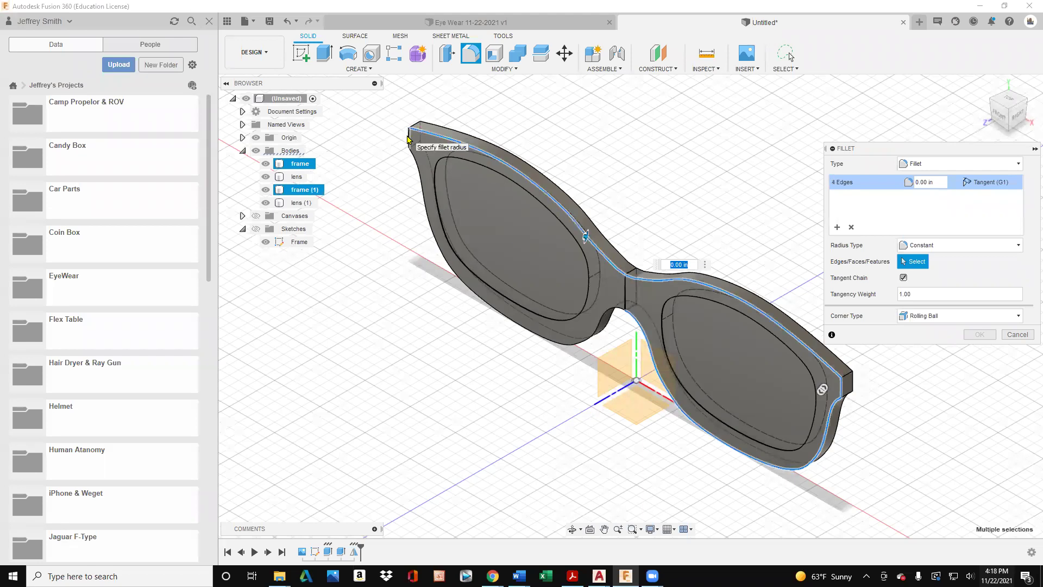
pyautogui.click(410, 146)
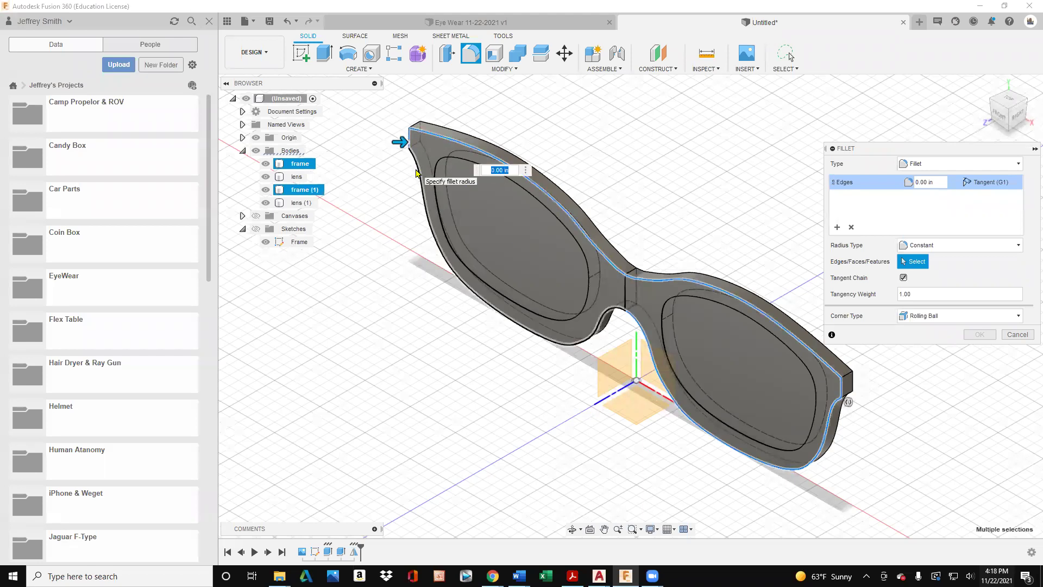
pyautogui.click(517, 258)
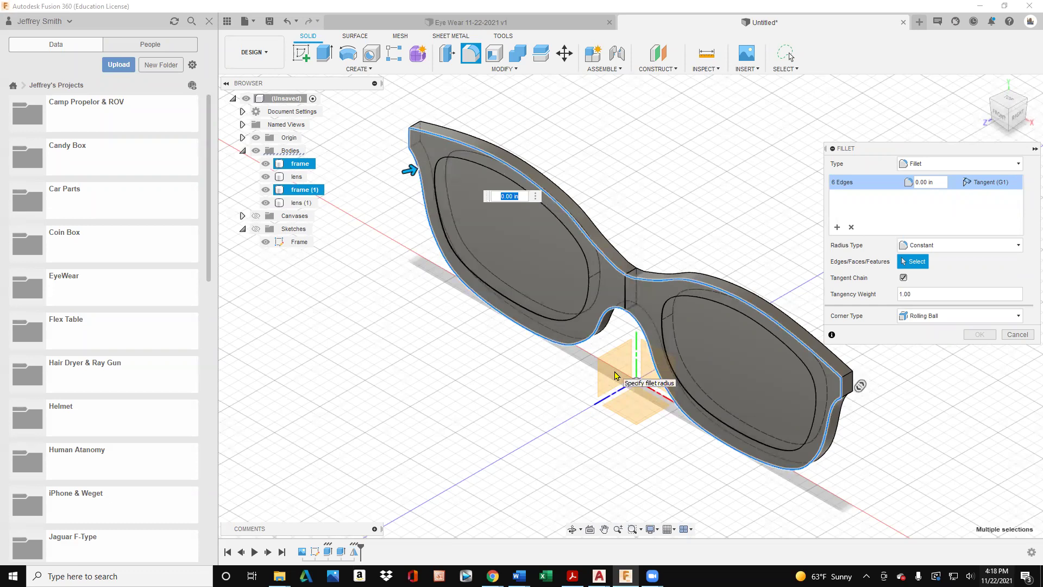
# Set the front outline fillet radius to 0.05 in and apply the fillet.
pyautogui.click(925, 183)
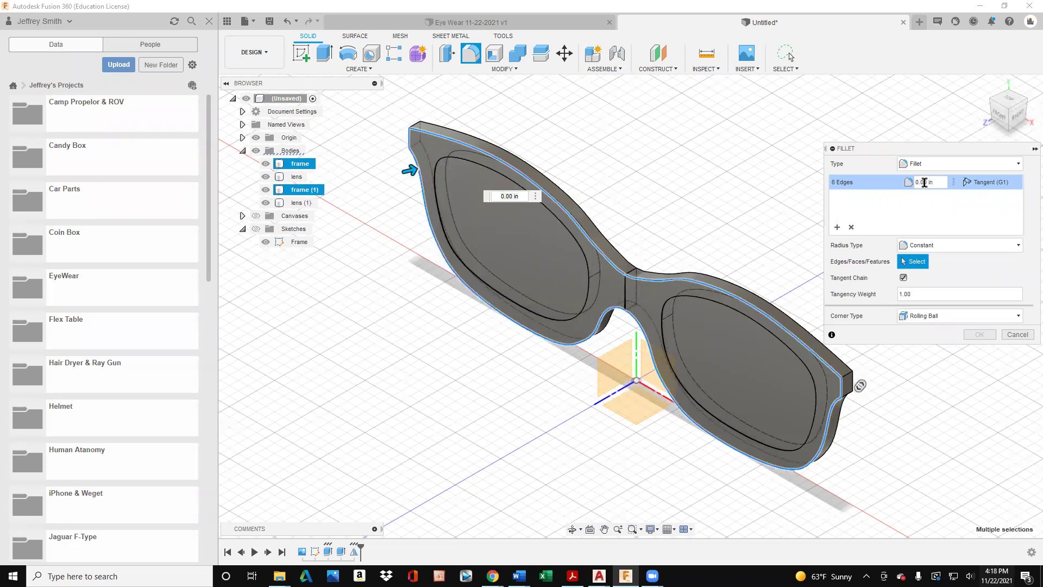
pyautogui.click(926, 181)
pyautogui.write('5')
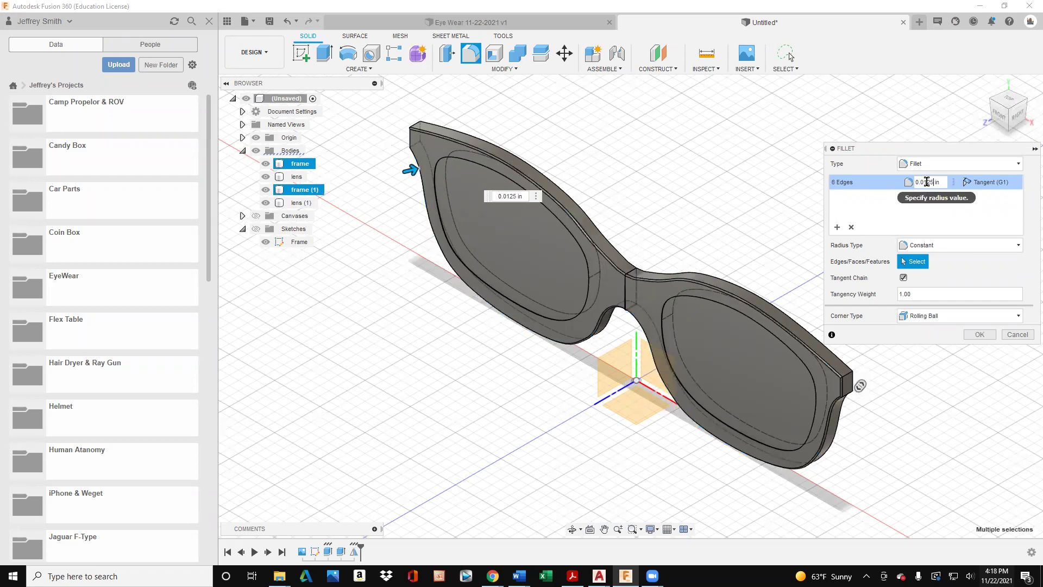
pyautogui.press('BackSpace')
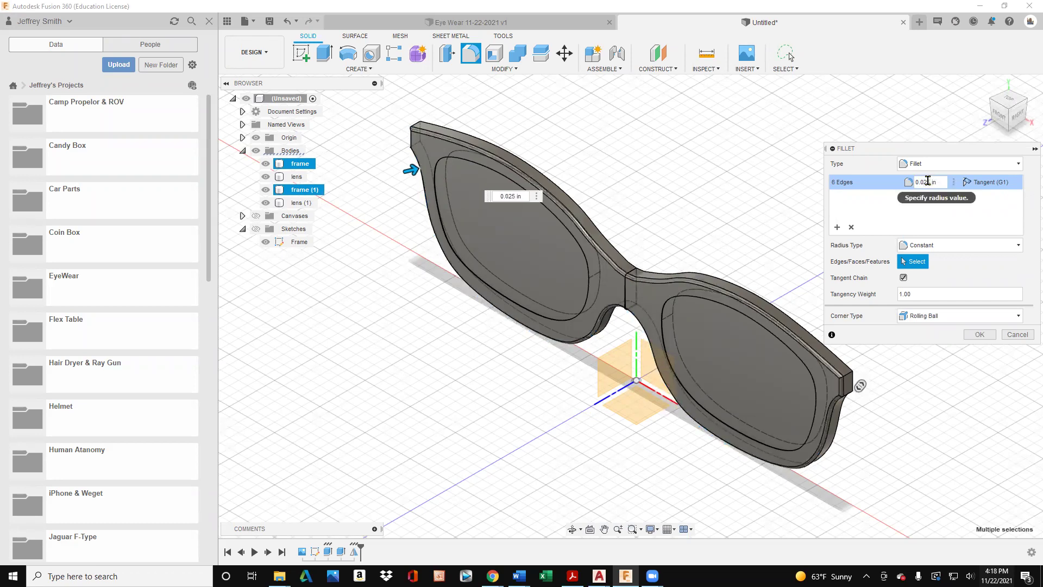
pyautogui.press('BackSpace')
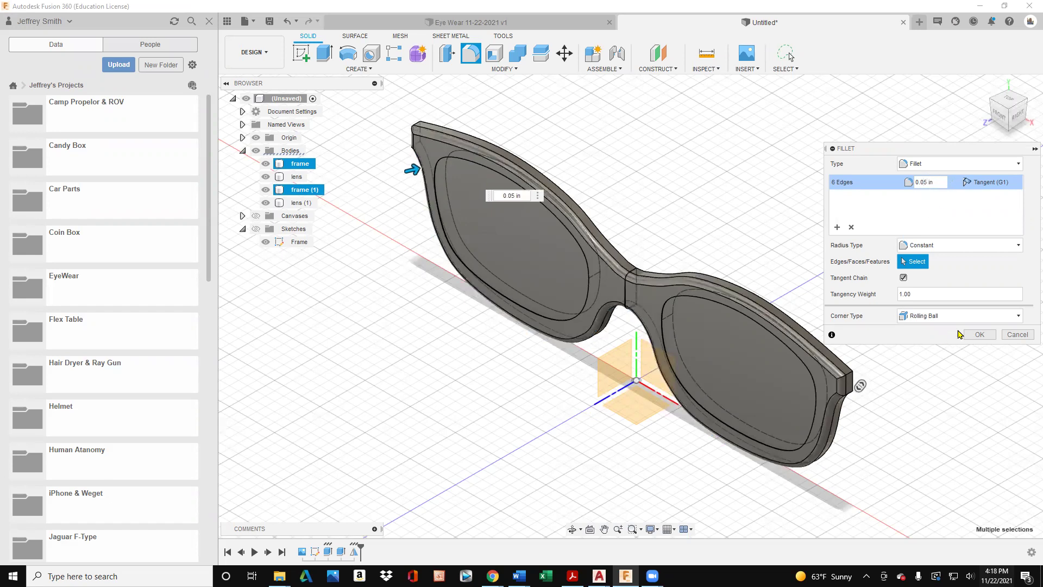
pyautogui.click(985, 336)
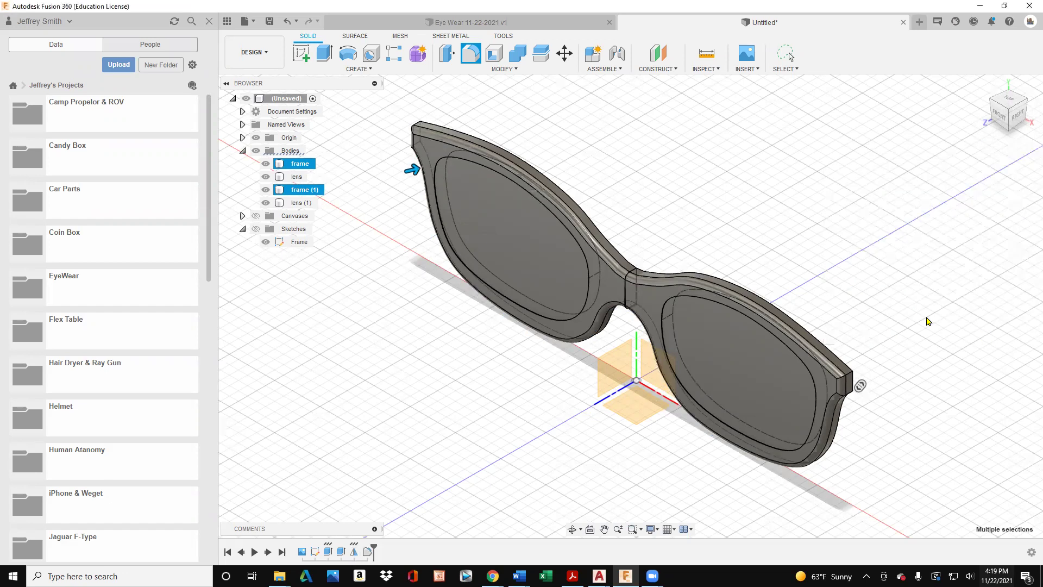
pyautogui.click(1016, 116)
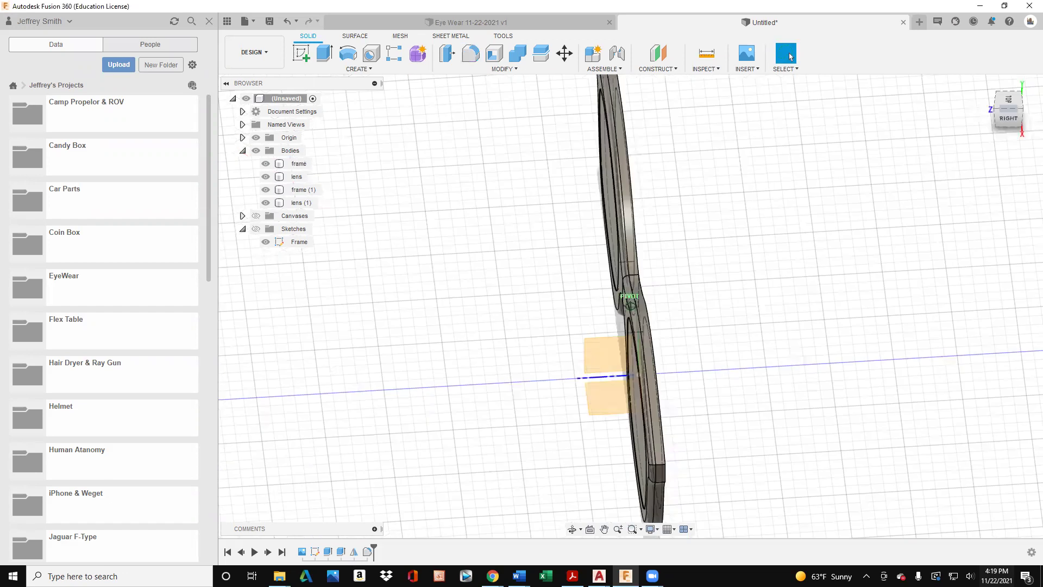
pyautogui.moveTo(1008, 109); pyautogui.dragTo(812, 131)
pyautogui.click(596, 111)
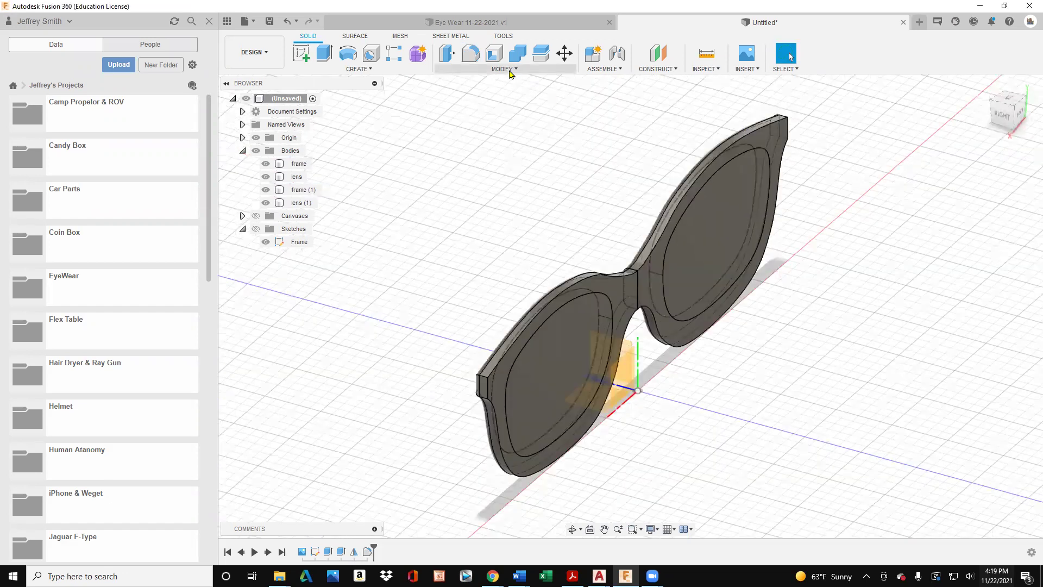
pyautogui.click(504, 69)
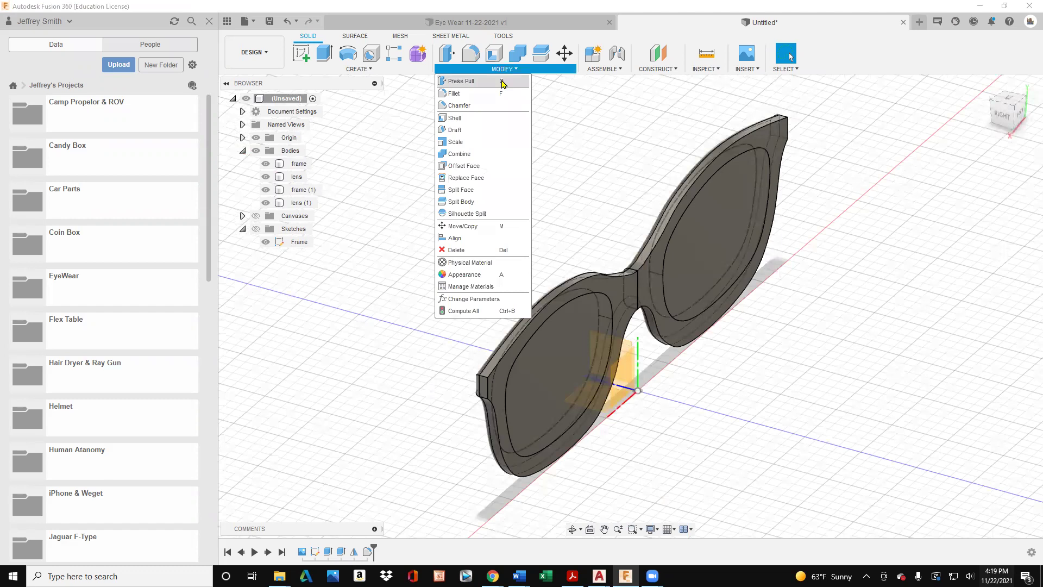
pyautogui.click(481, 96)
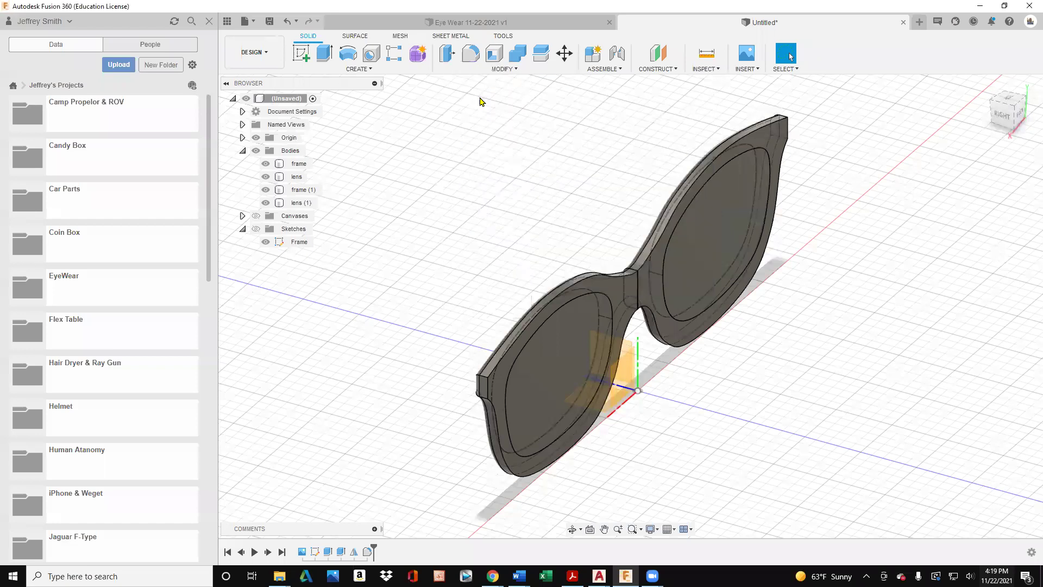
pyautogui.click(720, 156)
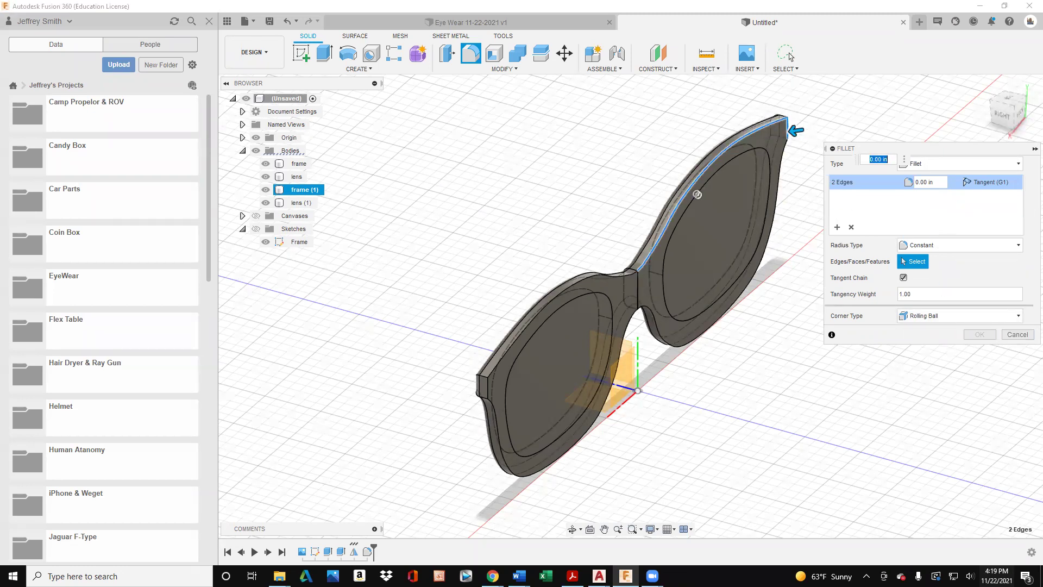
pyautogui.click(1019, 315)
pyautogui.click(1014, 324)
pyautogui.click(1017, 334)
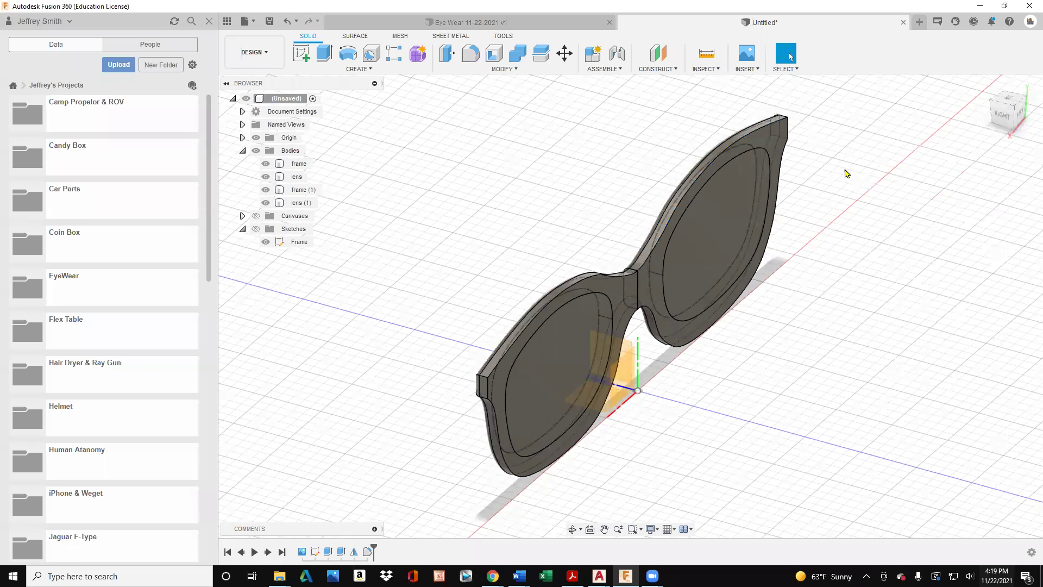
# Start a fillet on the four long rear outline edges of both frame halves with a 0.04 in radius.
pyautogui.click(468, 69)
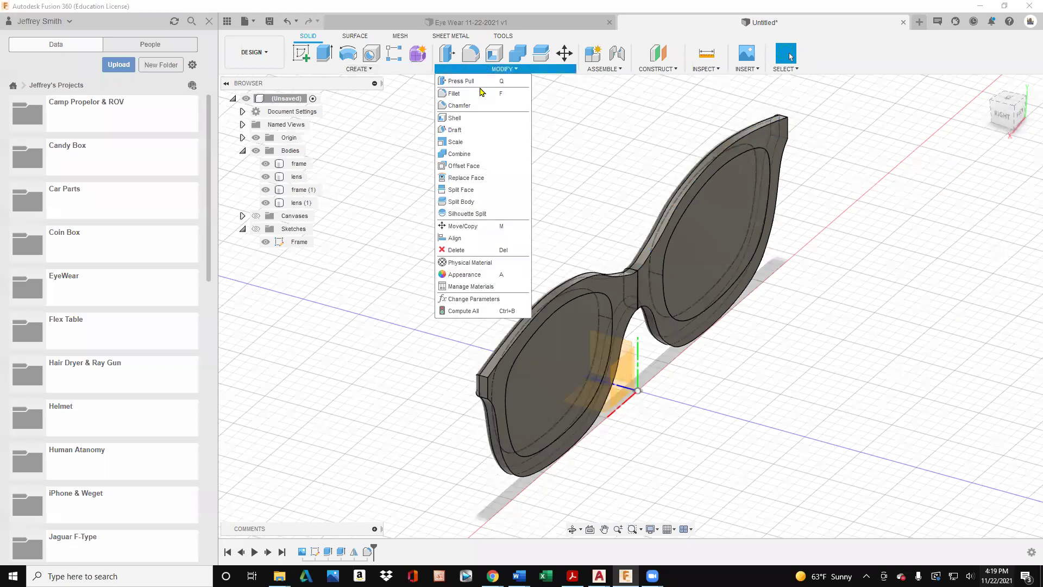
pyautogui.click(471, 93)
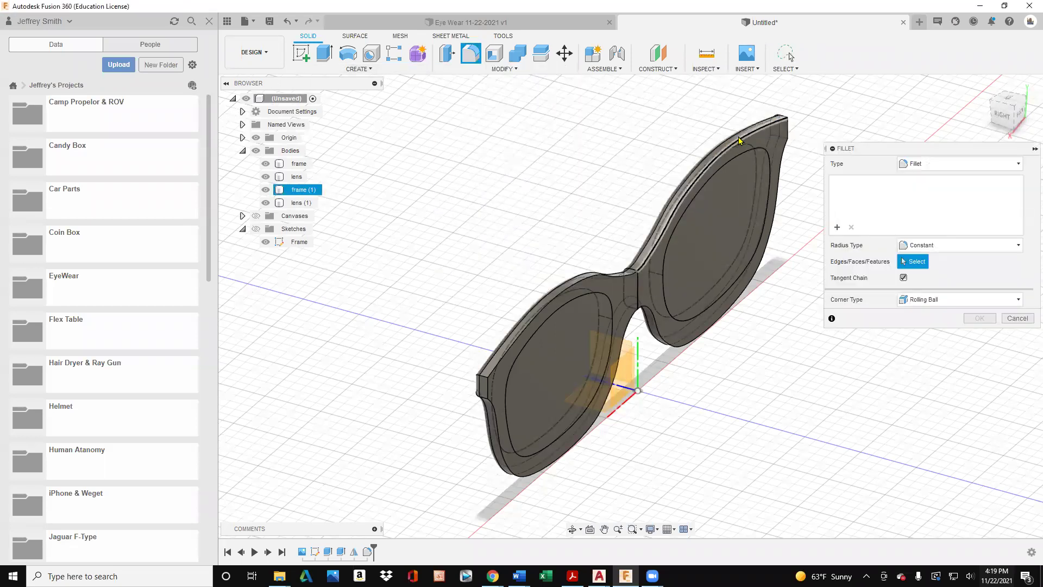
pyautogui.click(738, 140)
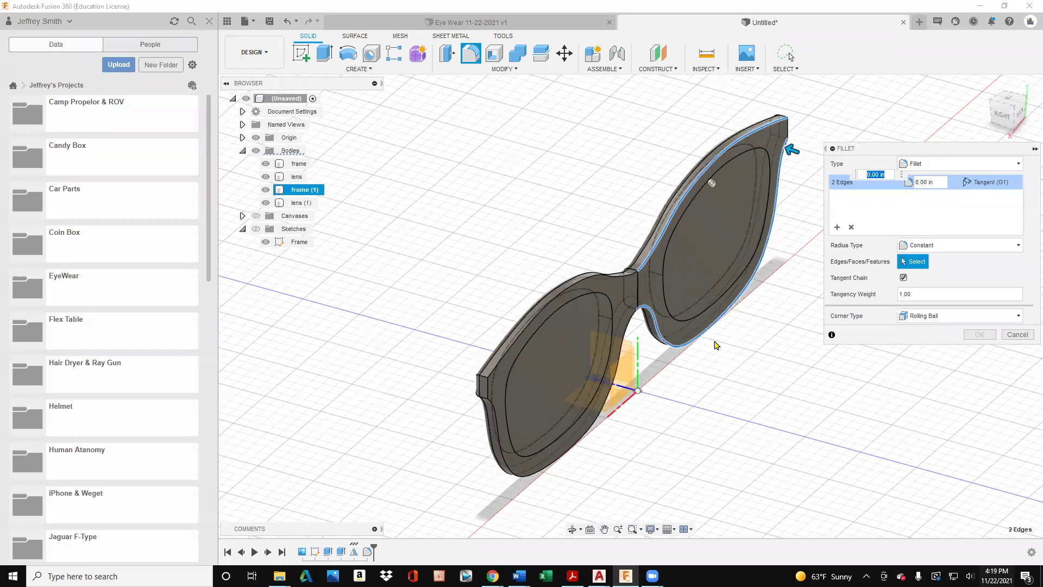
pyautogui.click(477, 392)
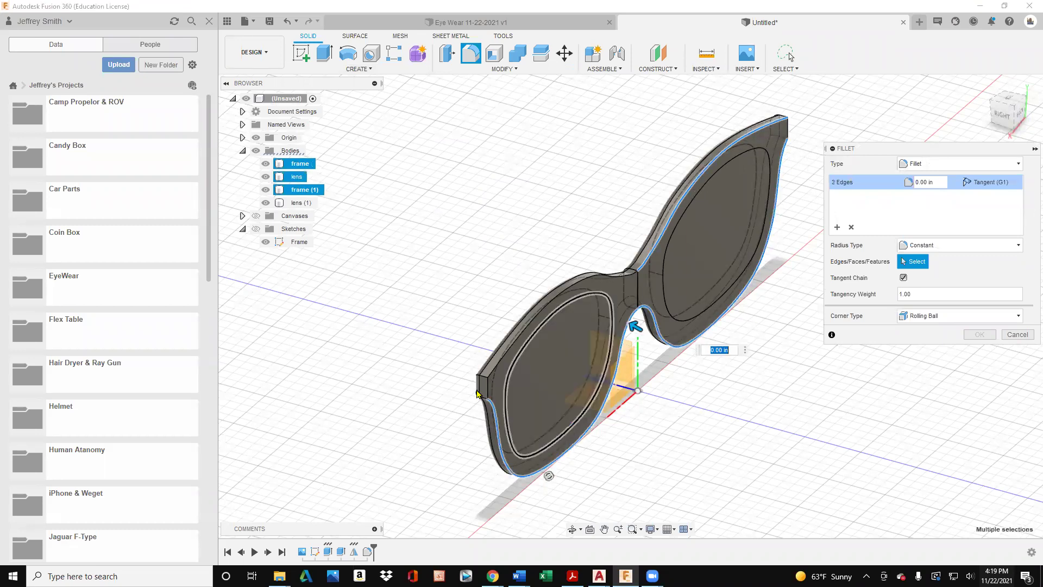
pyautogui.click(509, 353)
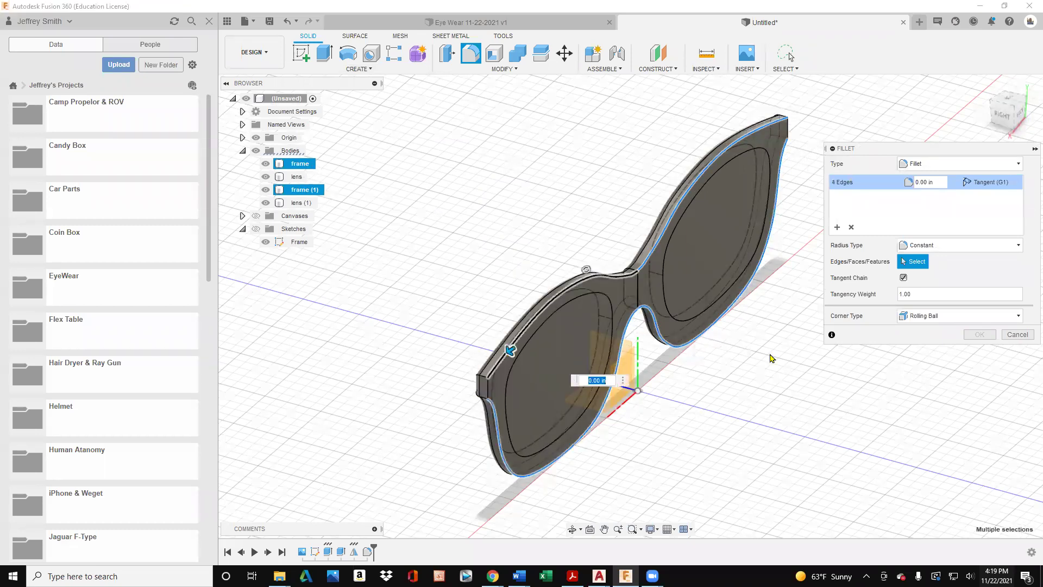
pyautogui.click(925, 181)
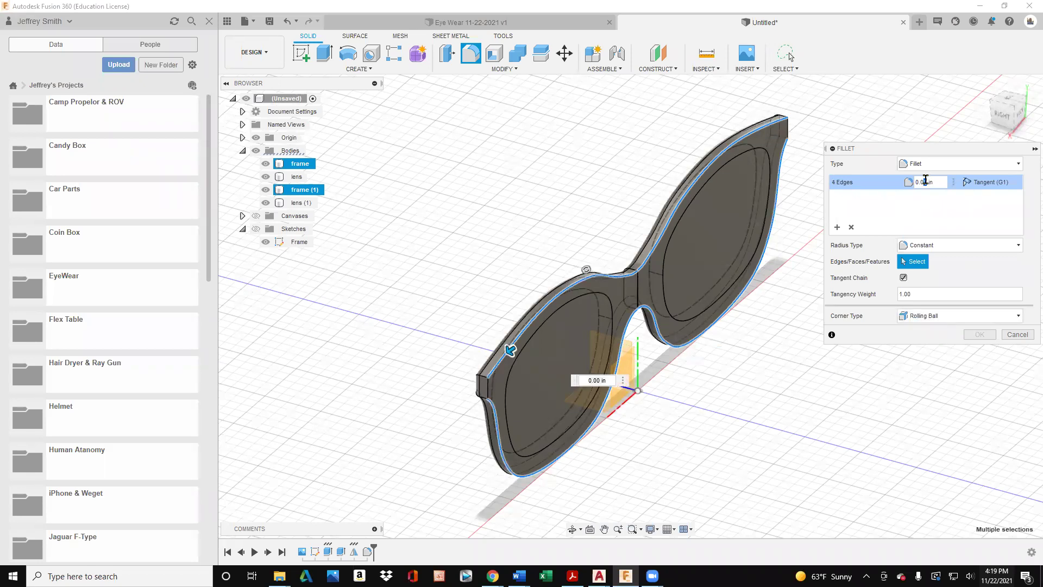
pyautogui.write('4')
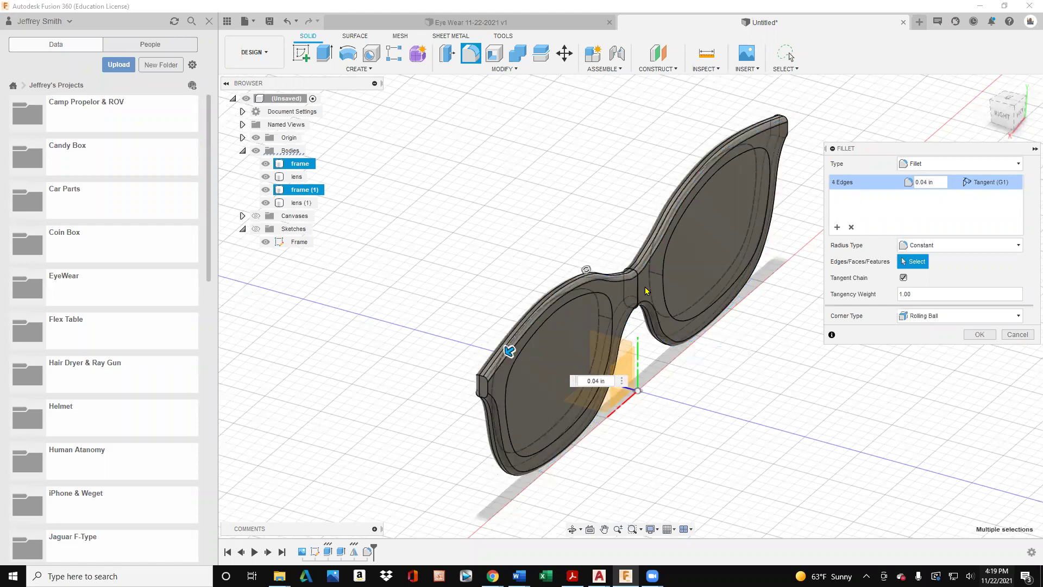
# Try a 0.06 in radius for the rear outline fillet, settle on 0.075 in and apply the fillet.
pyautogui.scroll(3, 562, 298)
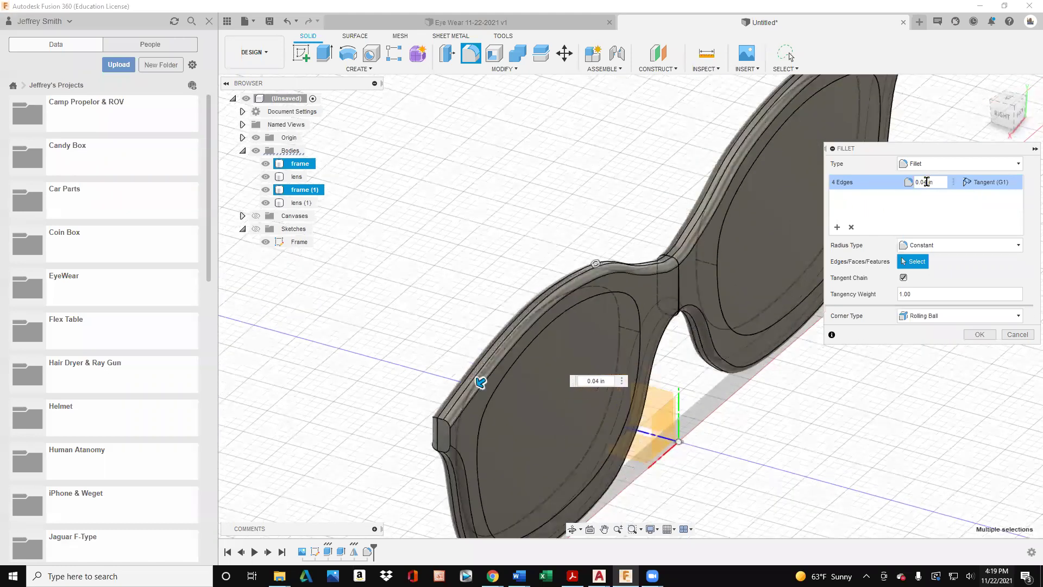
pyautogui.press('BackSpace')
pyautogui.write('6')
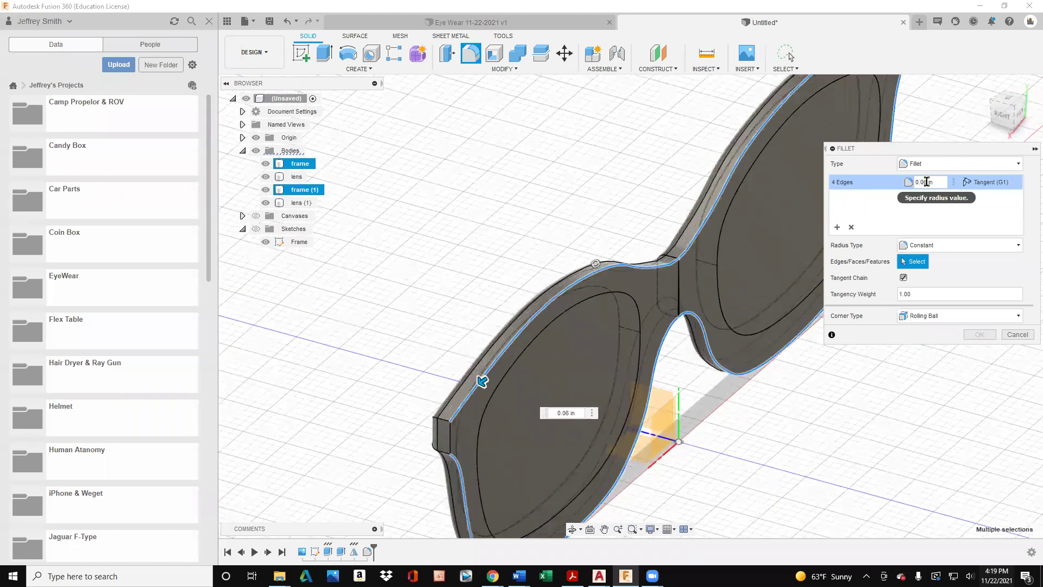
pyautogui.press('BackSpace')
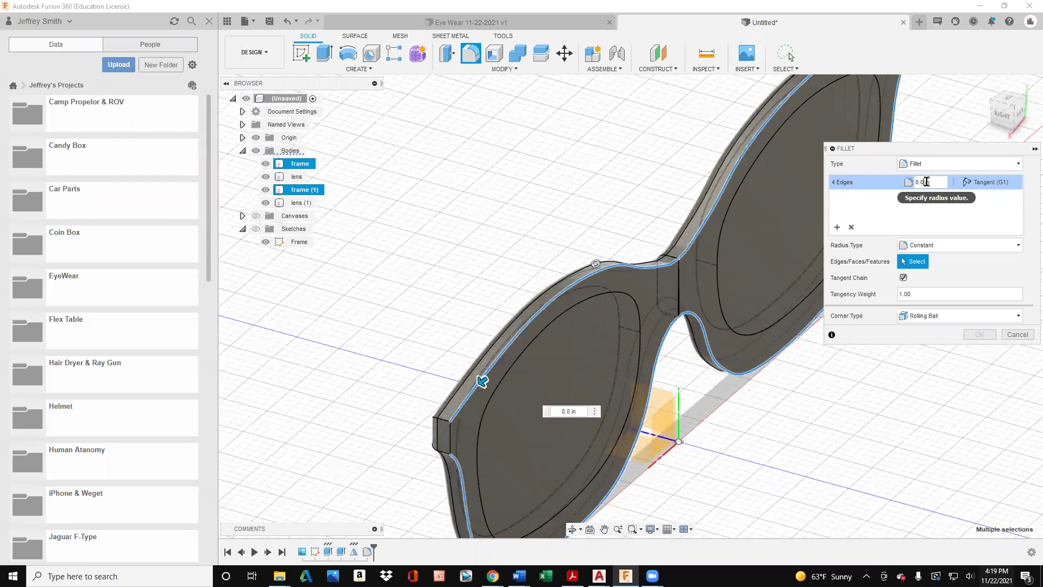
pyautogui.write('75')
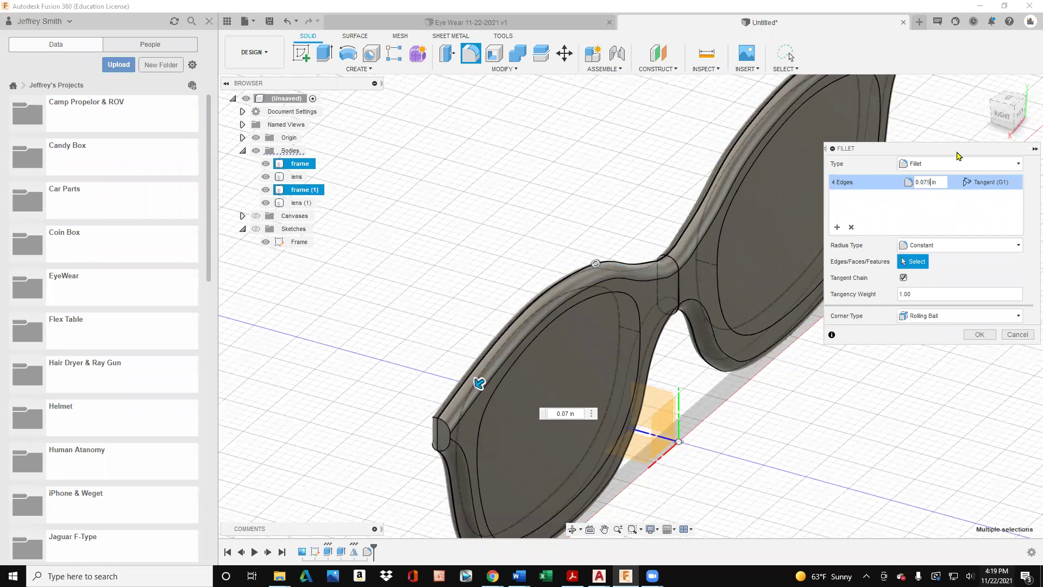
pyautogui.click(980, 334)
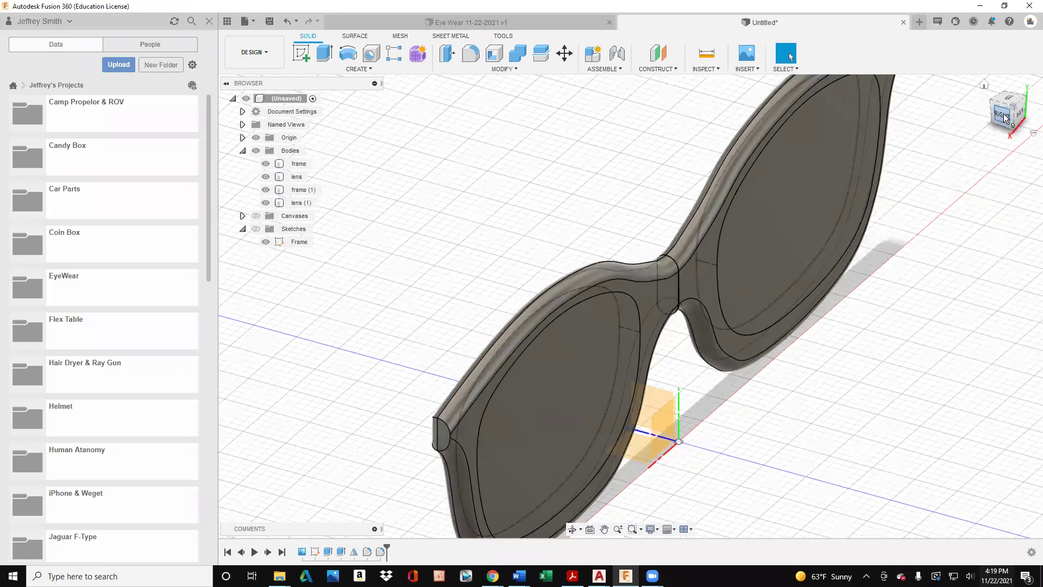
# Examine the rounded frame profile from the right side and from the home view.
pyautogui.click(1005, 114)
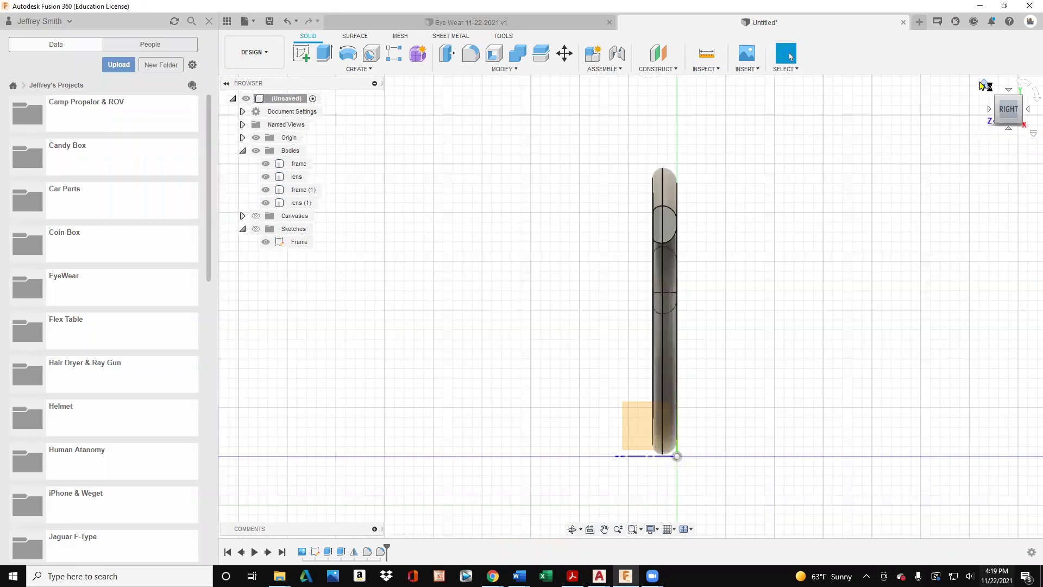
pyautogui.click(984, 84)
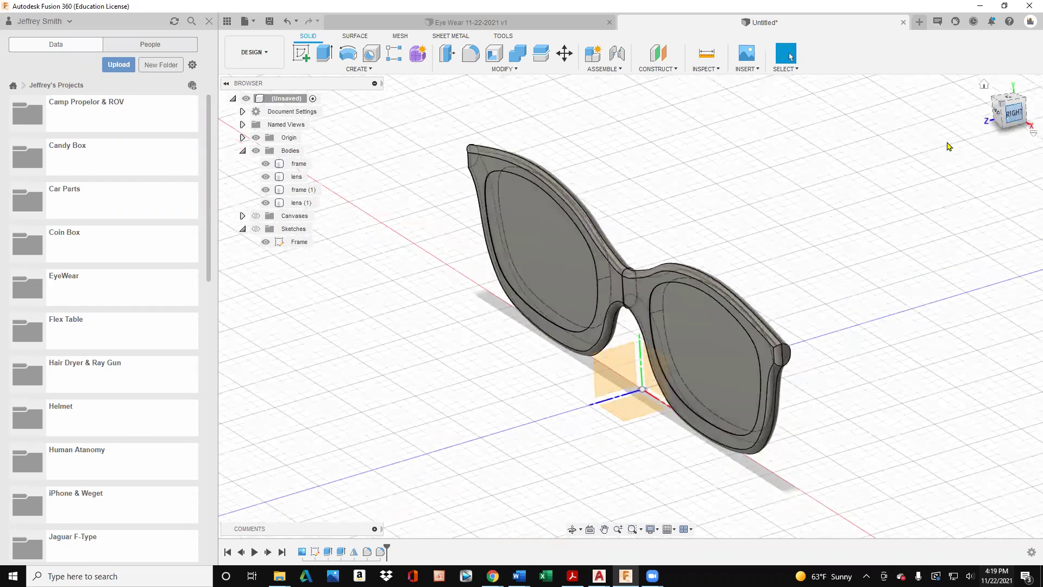
pyautogui.click(1019, 119)
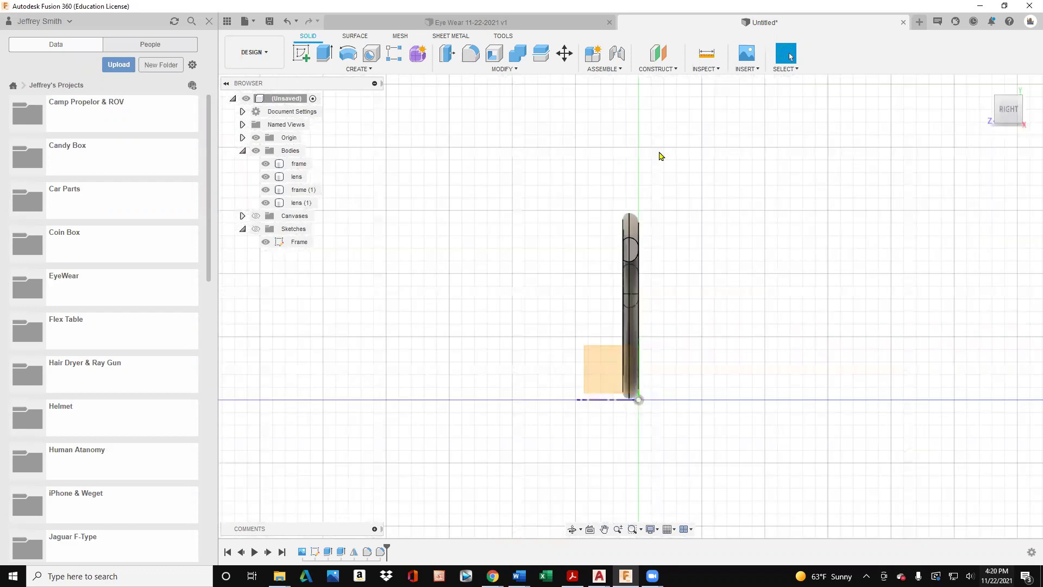
# Insert the Eye Wear - Side View image from the computer as a canvas on the YZ plane.
pyautogui.click(747, 70)
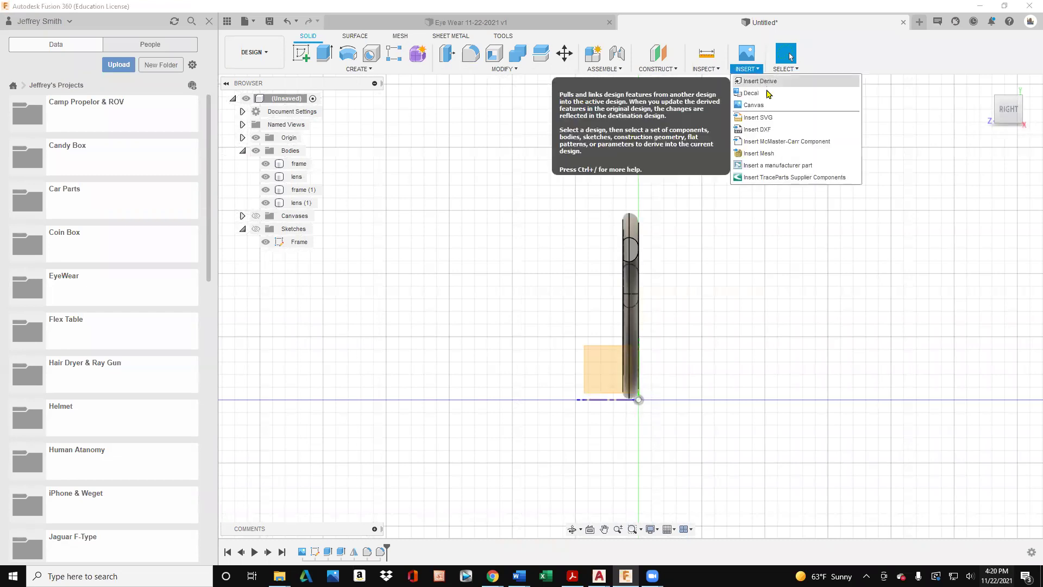
pyautogui.click(770, 108)
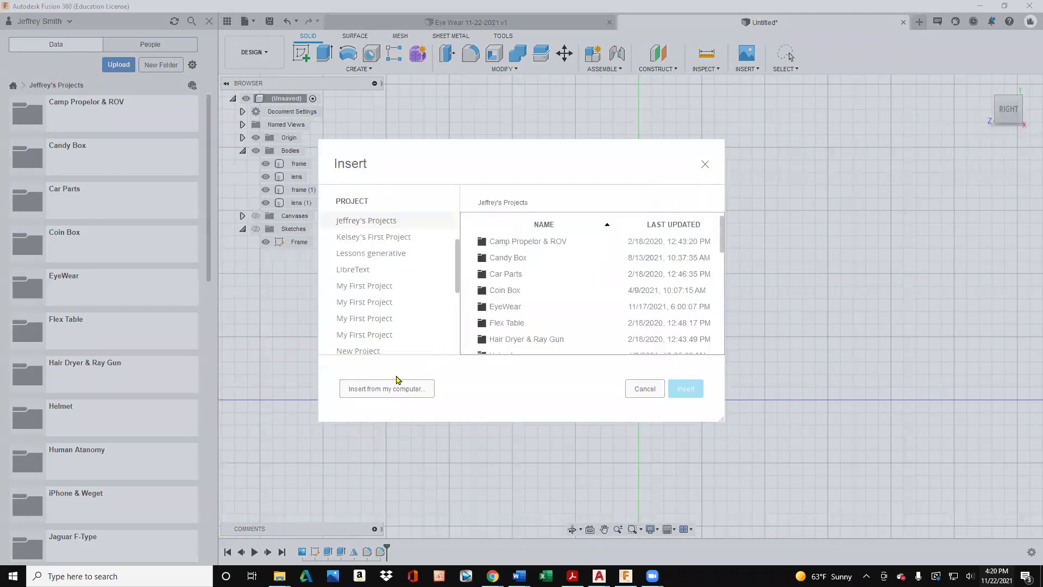
pyautogui.click(389, 391)
pyautogui.click(249, 118)
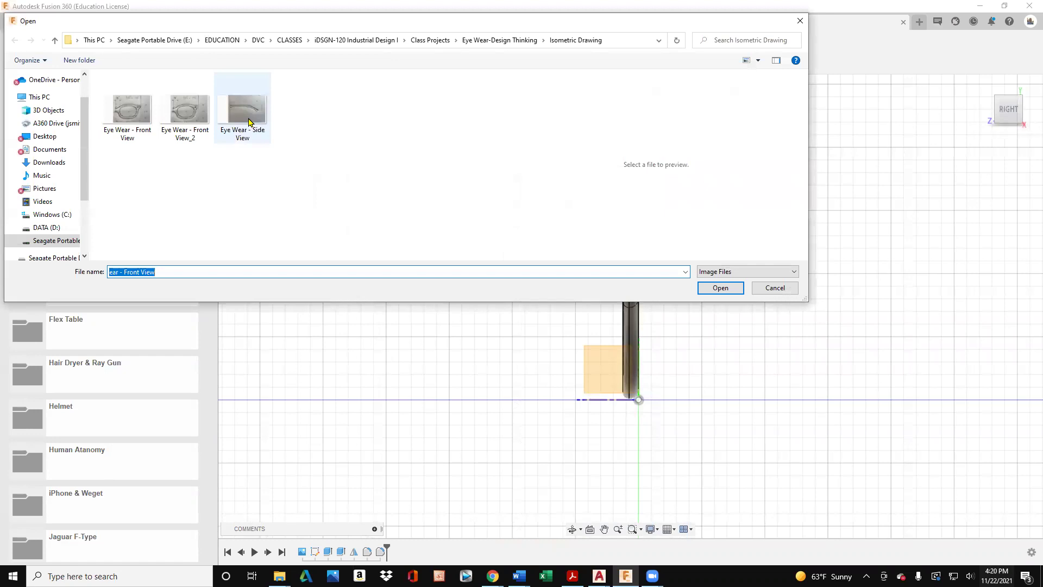
pyautogui.click(718, 288)
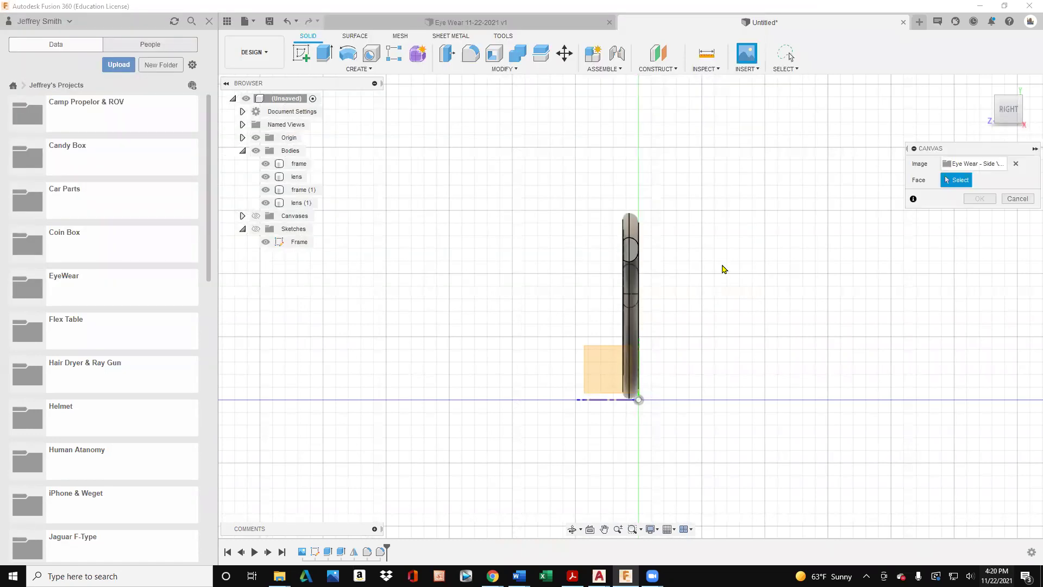
pyautogui.click(599, 379)
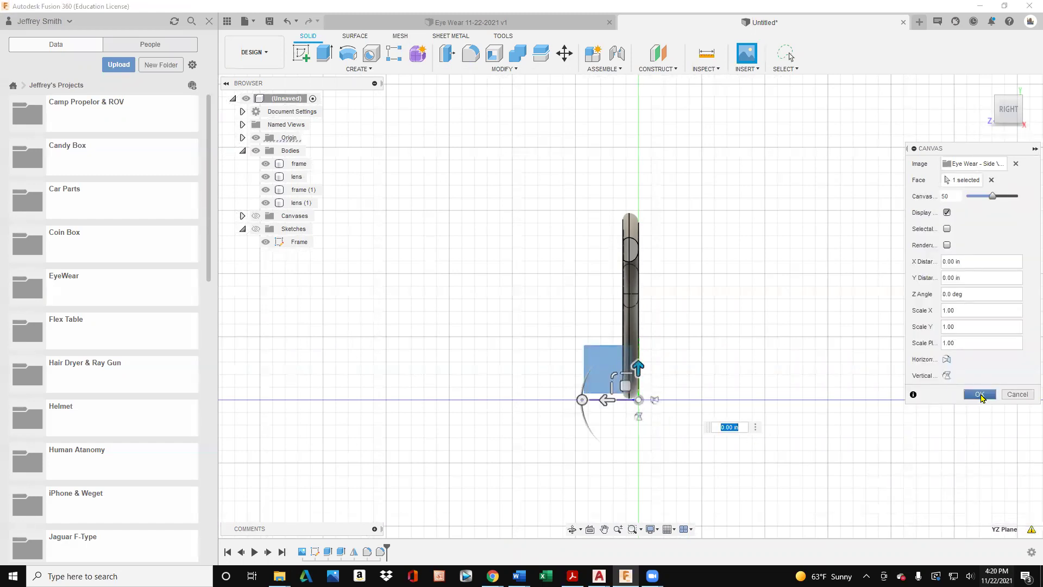
pyautogui.click(981, 396)
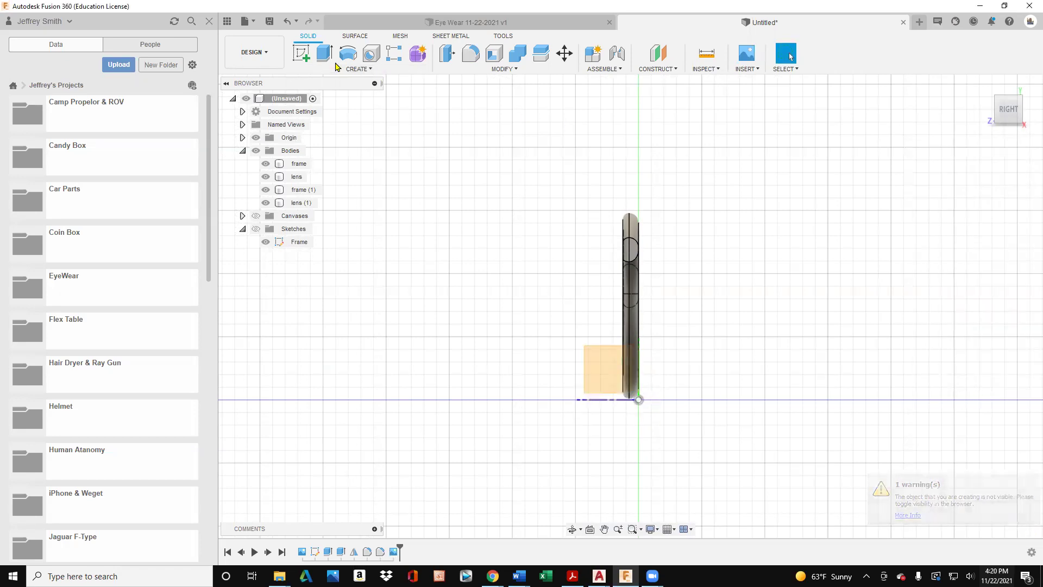
pyautogui.click(747, 69)
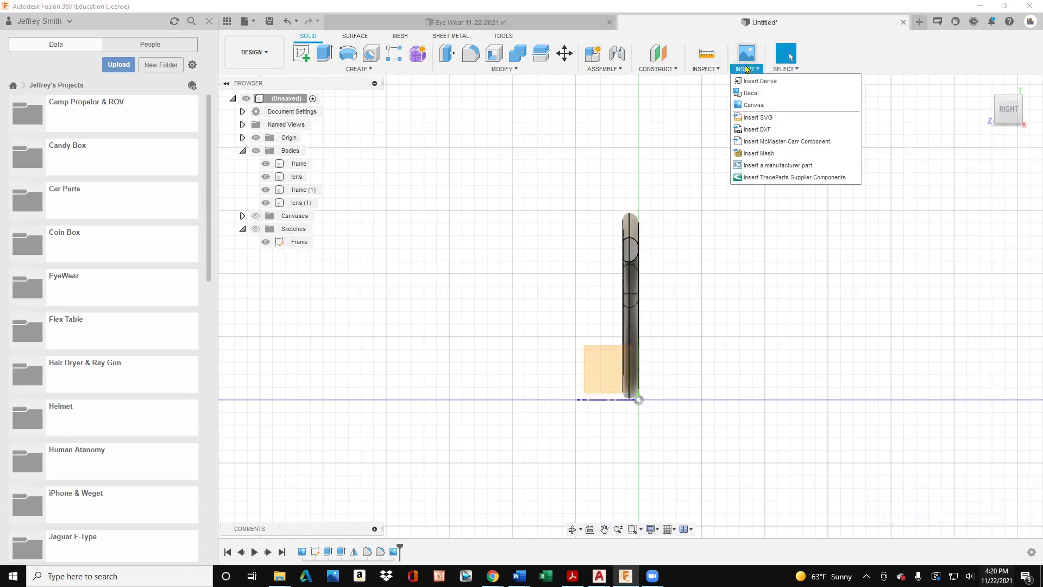
pyautogui.click(756, 105)
pyautogui.click(386, 389)
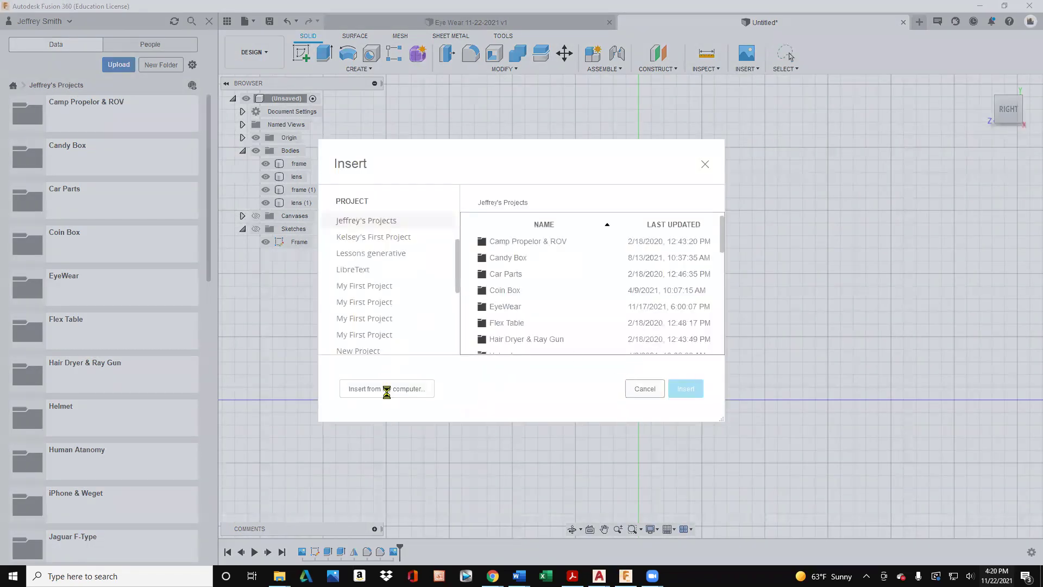
pyautogui.click(258, 111)
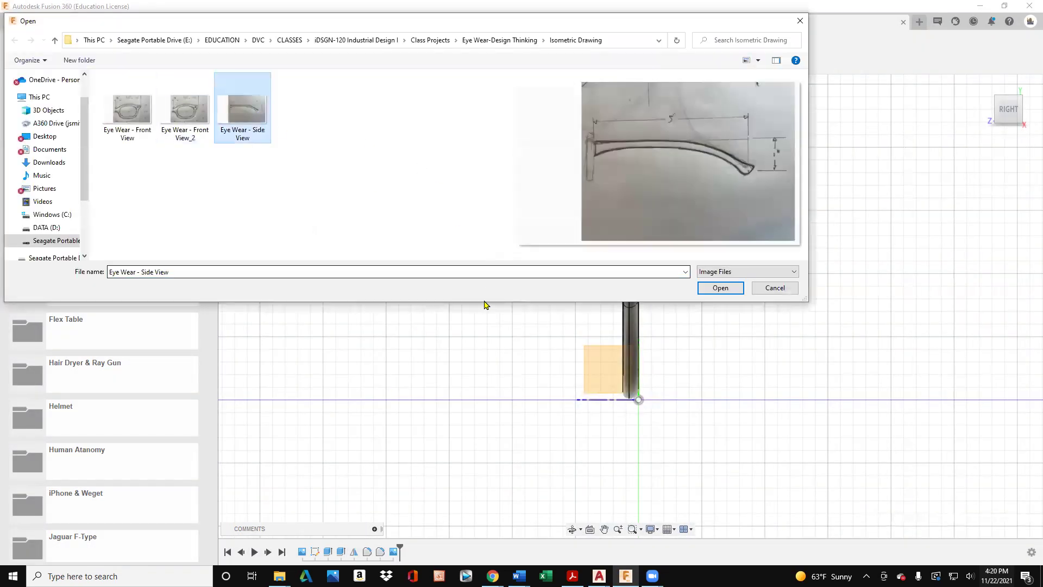
pyautogui.click(720, 288)
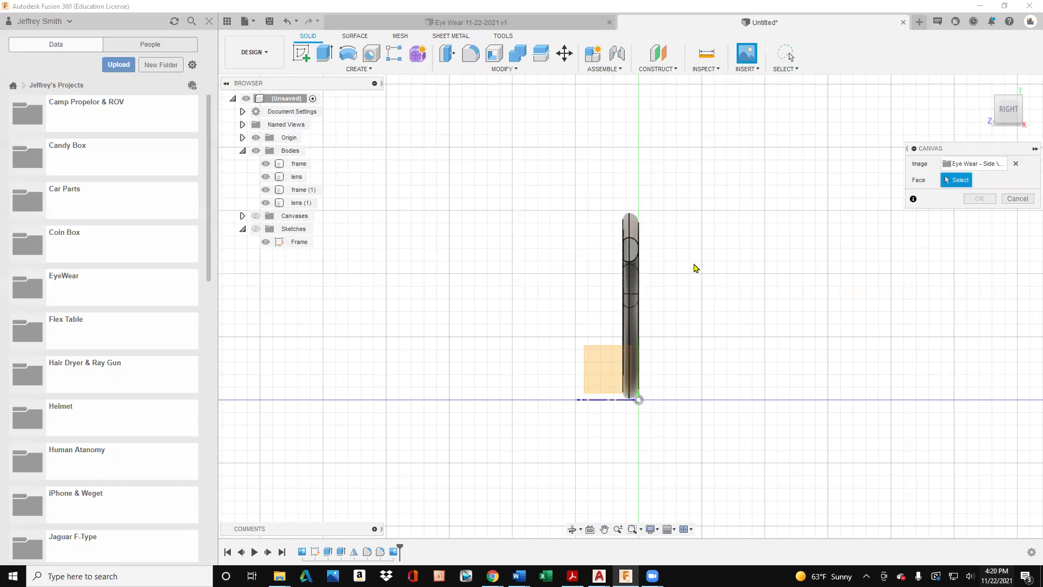
pyautogui.click(242, 216)
pyautogui.click(256, 217)
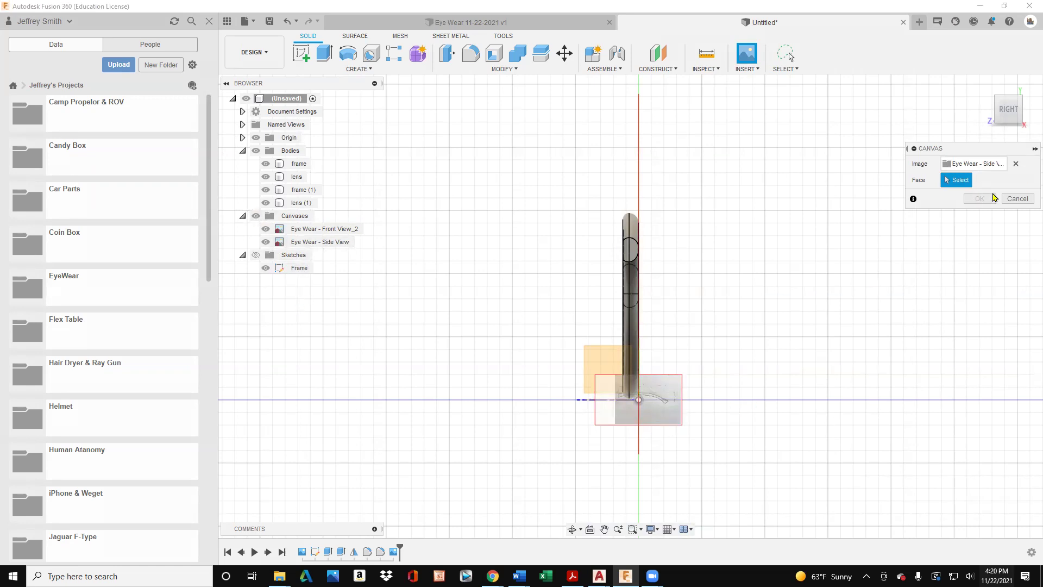
pyautogui.click(1018, 199)
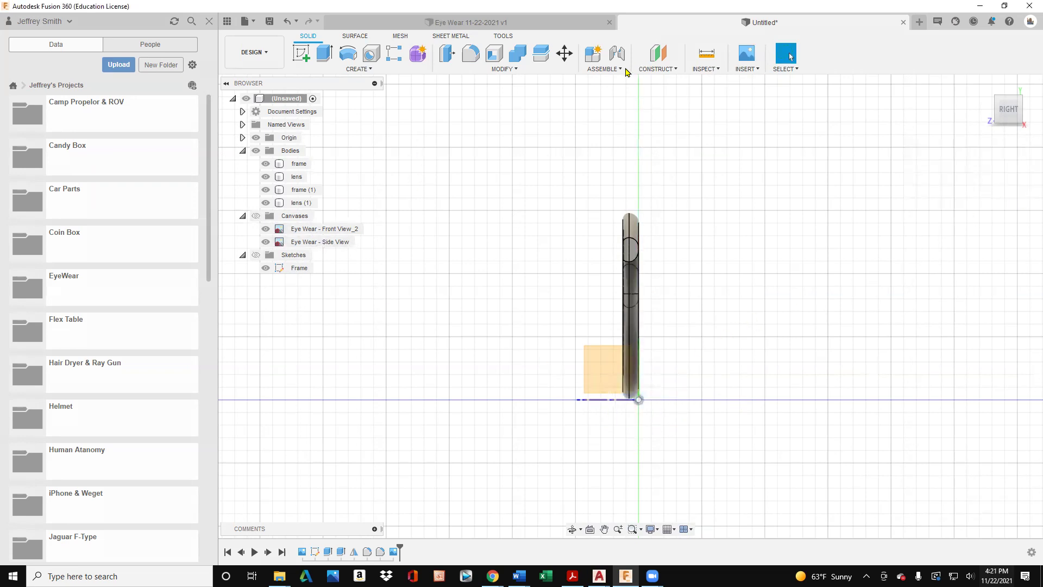
# Show the canvases and calibrate the side-view canvas by setting the drawn temple length dimension to 5 in.
pyautogui.click(255, 216)
pyautogui.scroll(6, 647, 401)
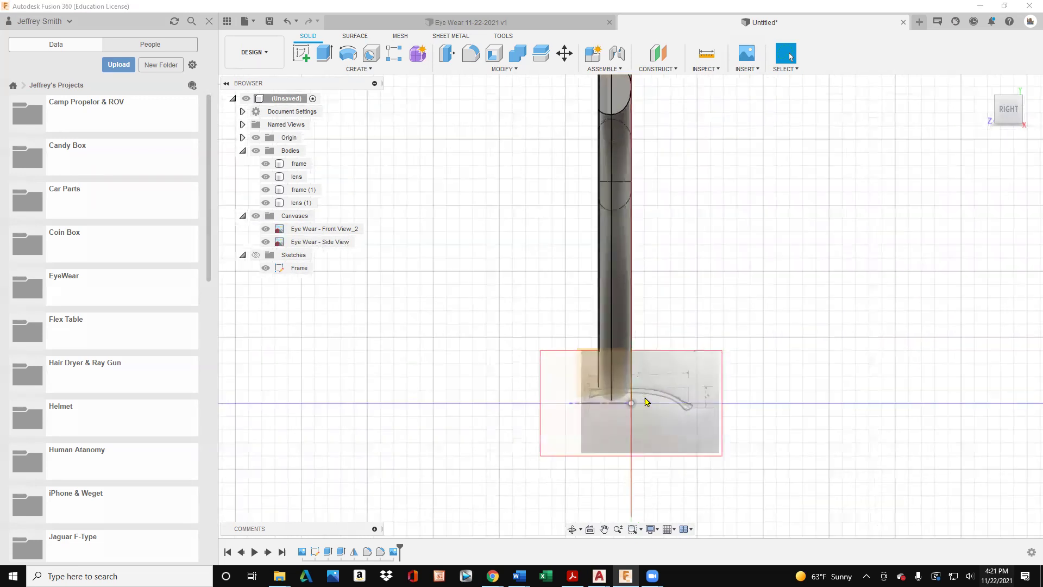
pyautogui.scroll(1, 610, 384)
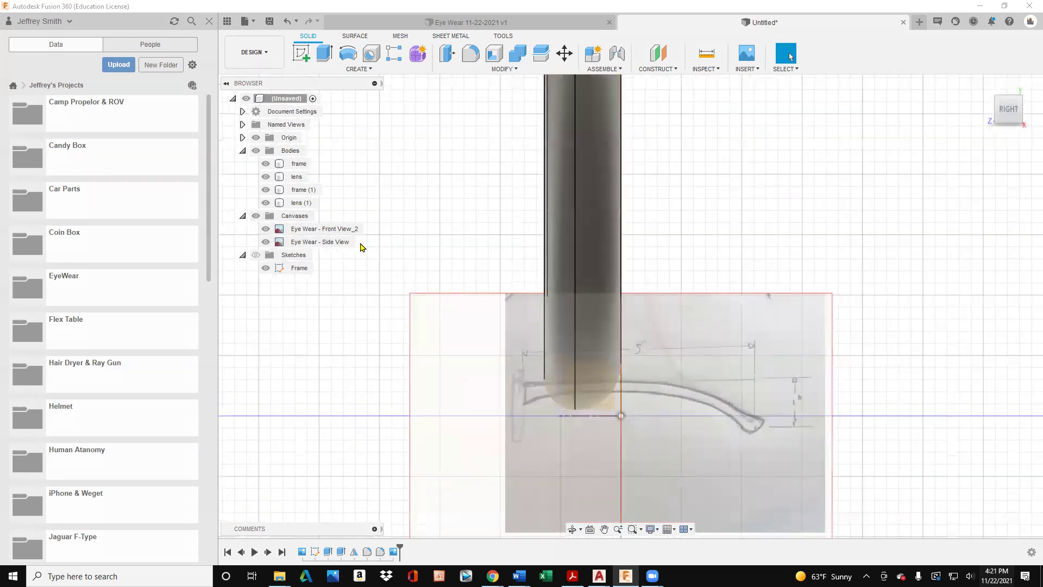
pyautogui.rightClick(319, 245)
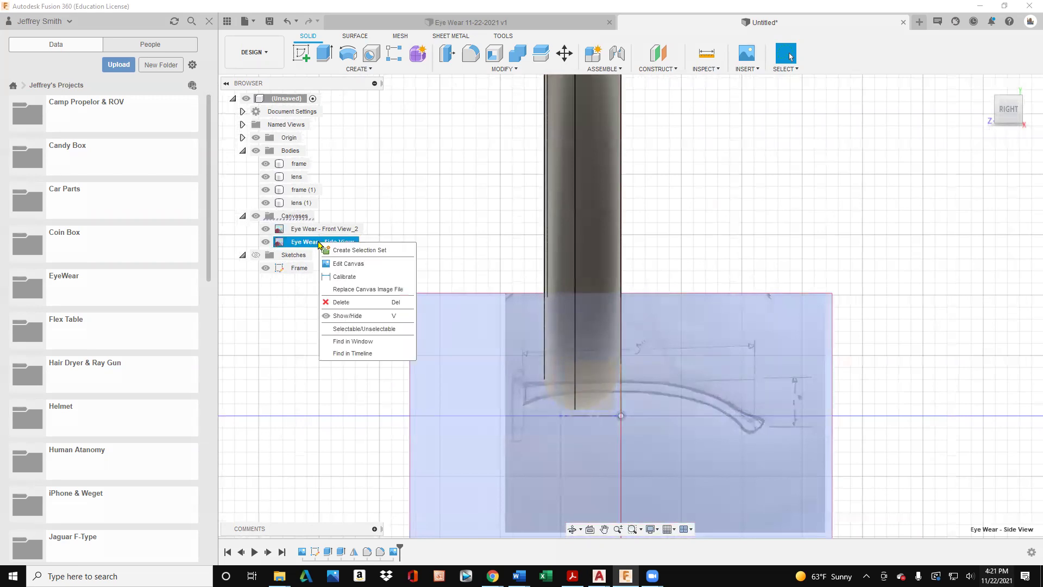
pyautogui.click(323, 275)
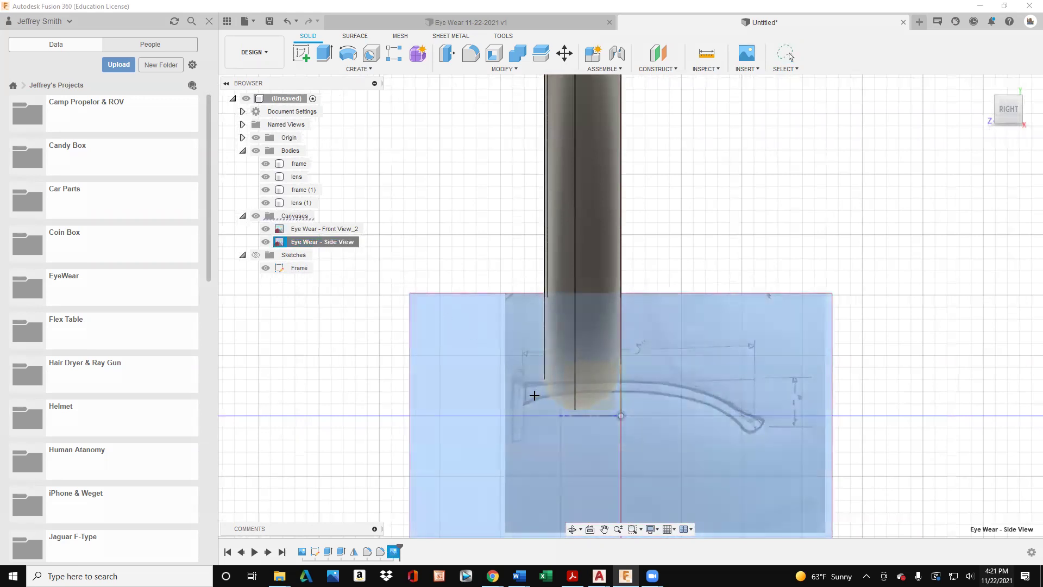
pyautogui.click(524, 350)
pyautogui.click(753, 353)
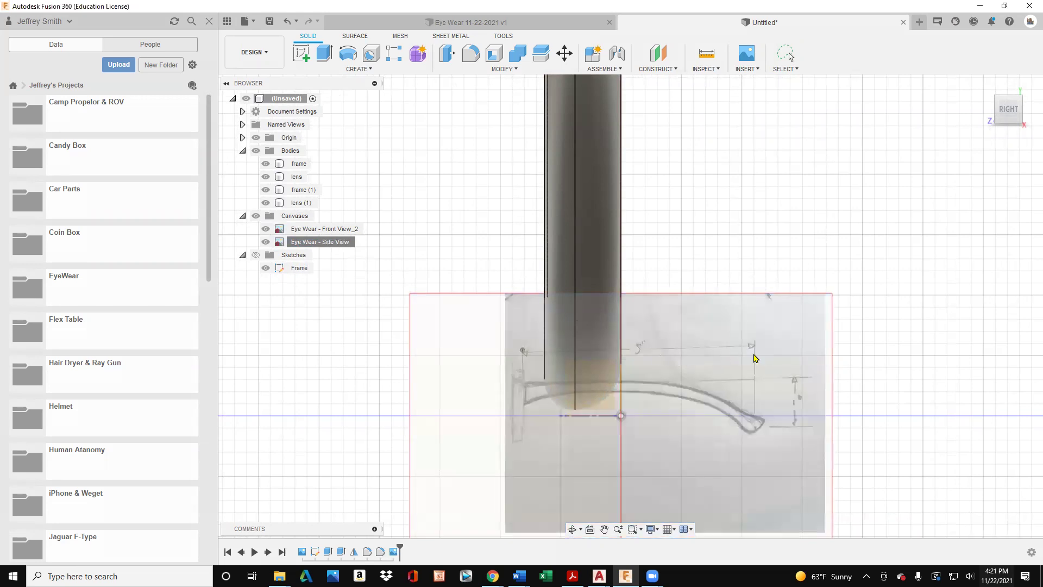
pyautogui.write('5')
pyautogui.press('Return')
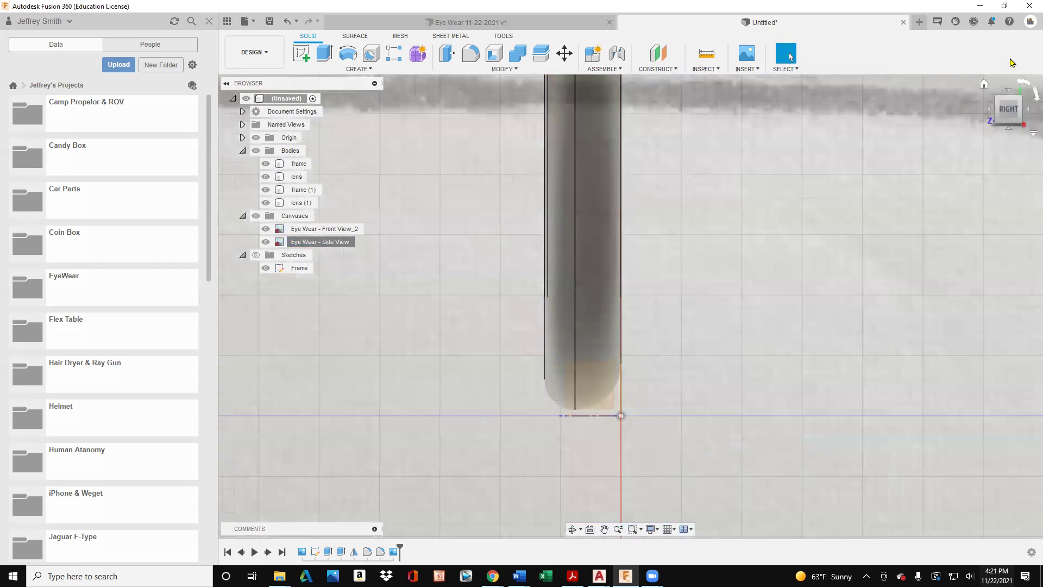
pyautogui.click(1007, 114)
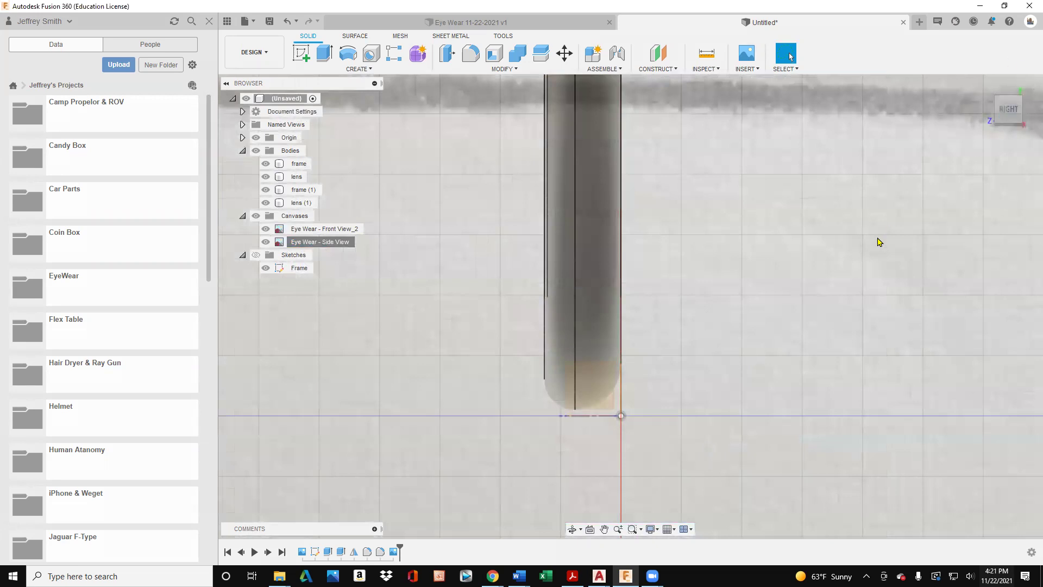
pyautogui.scroll(-5, 873, 244)
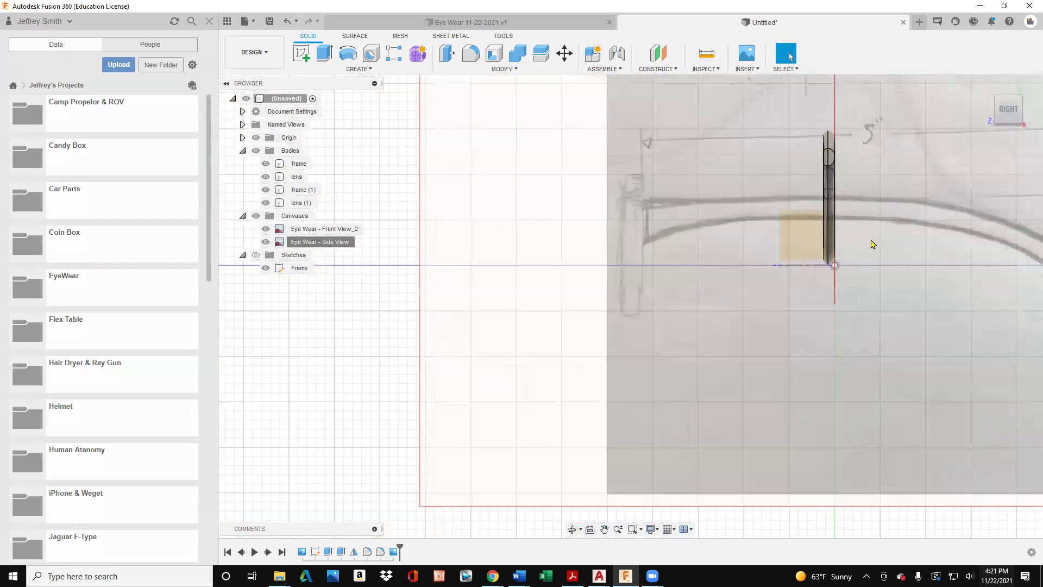
pyautogui.scroll(3, 825, 269)
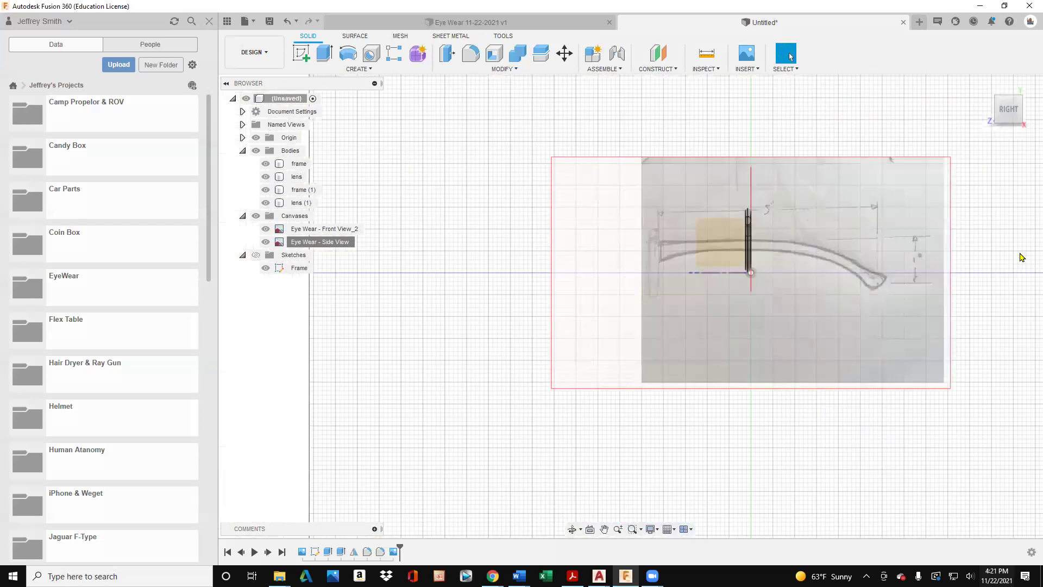
pyautogui.rightClick(705, 237)
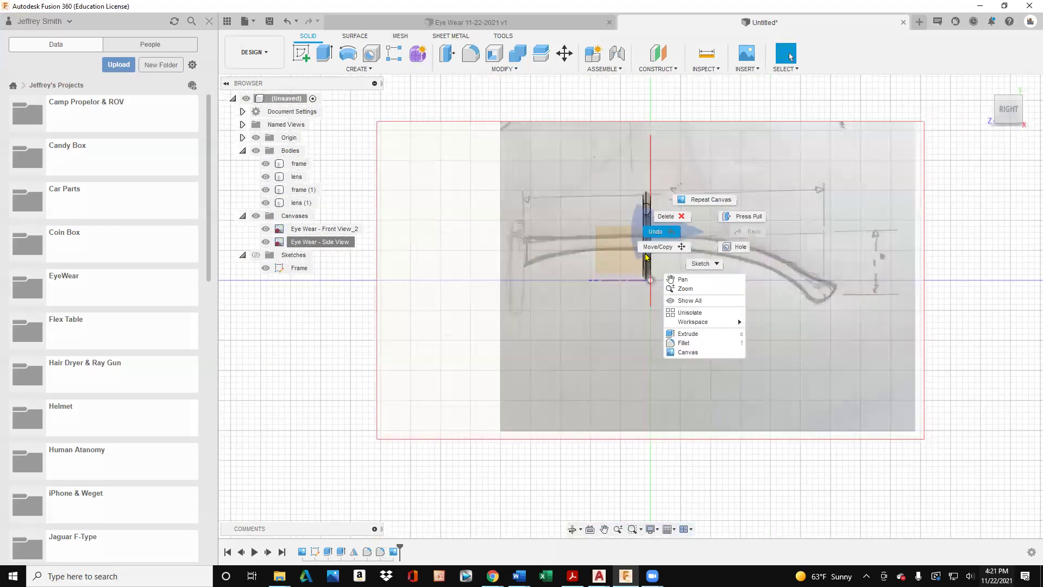
pyautogui.click(658, 243)
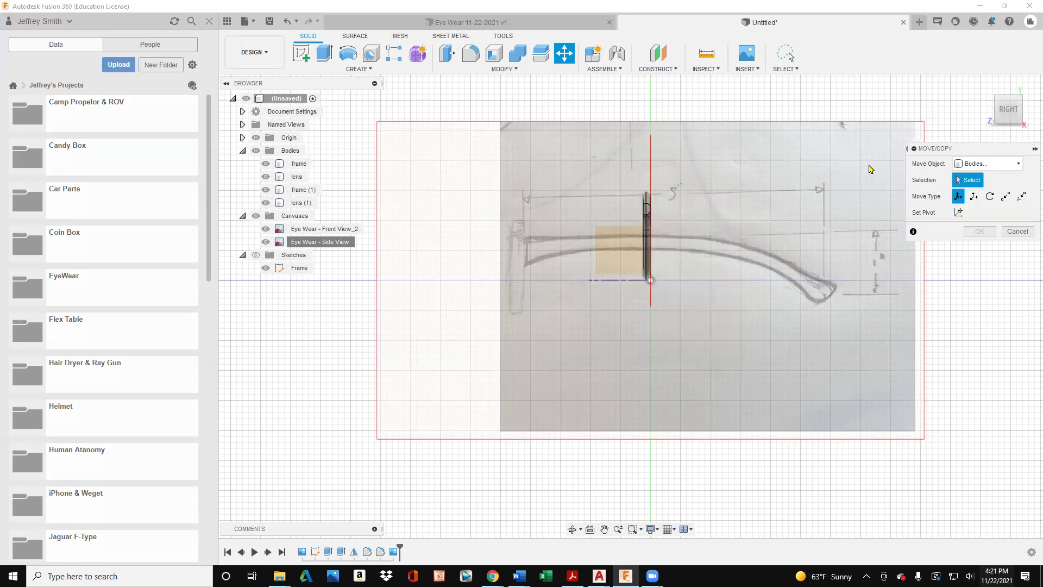
pyautogui.click(1018, 231)
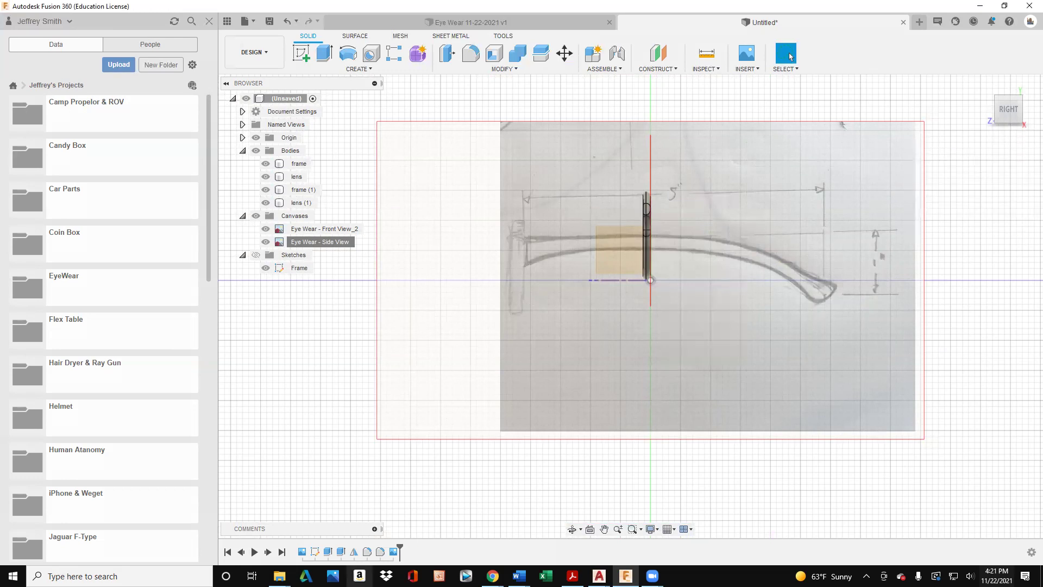
# Reposition the side-view canvas to about X 0.593 in and Y -2.095 in so the drawn temple meets the back of the frame.
pyautogui.rightClick(392, 553)
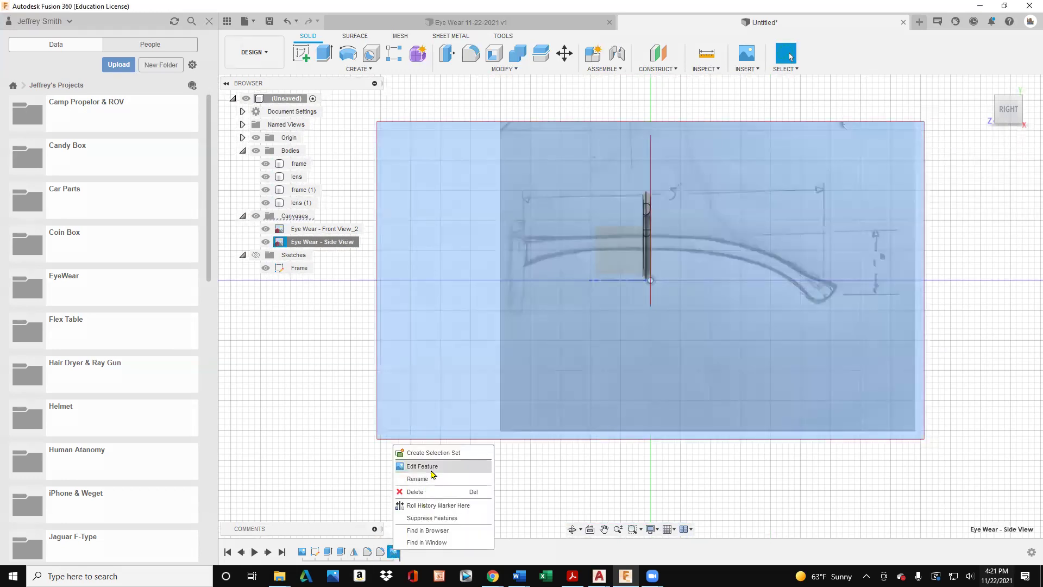
pyautogui.click(443, 465)
pyautogui.moveTo(640, 259); pyautogui.dragTo(769, 240)
pyautogui.scroll(5, 766, 235)
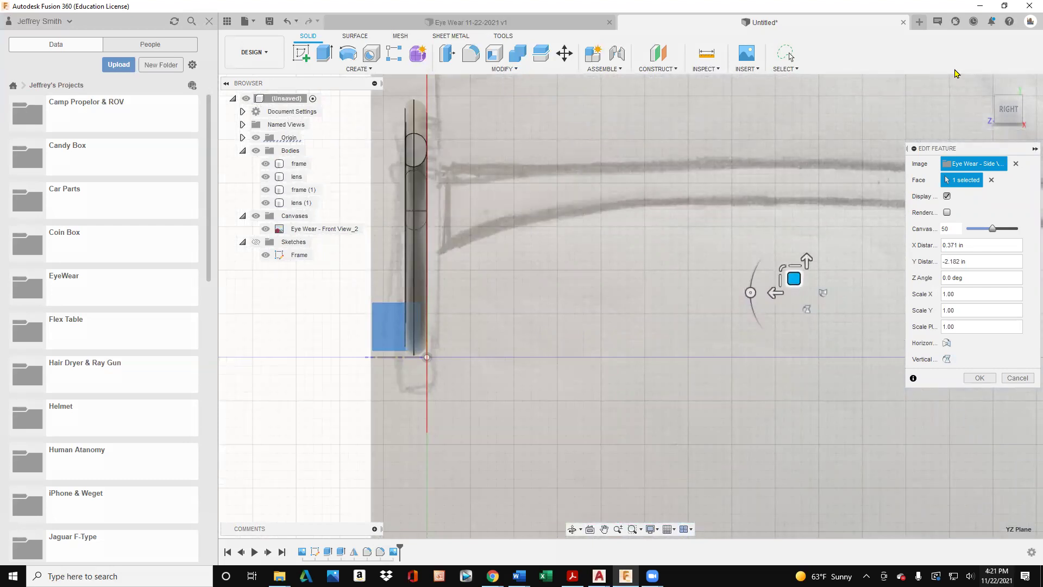
pyautogui.click(994, 112)
pyautogui.click(1012, 109)
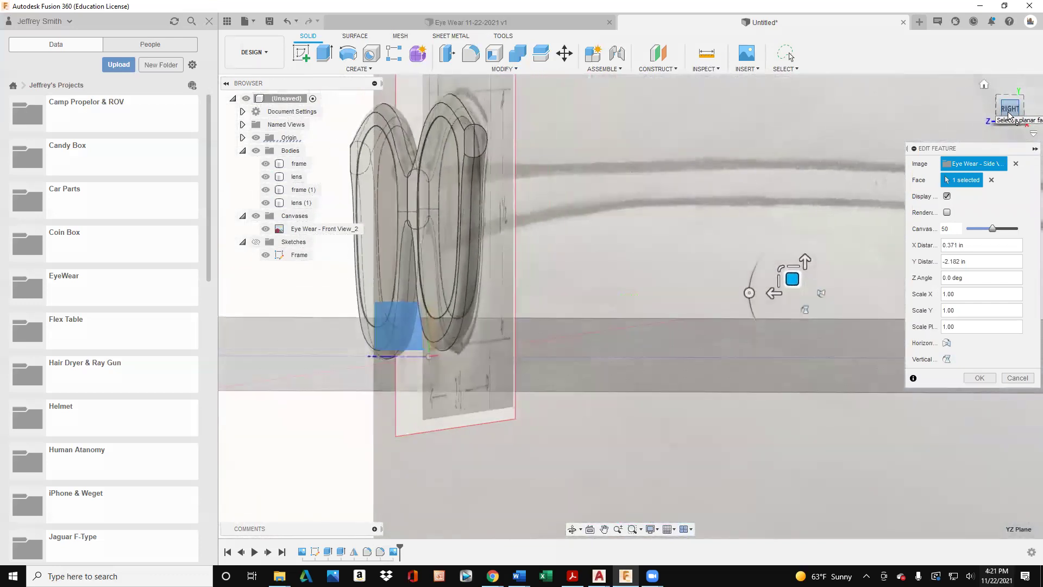
pyautogui.moveTo(794, 279)
pyautogui.mouseDown()
pyautogui.moveTo(799, 263)
pyautogui.moveTo(779, 242)
pyautogui.mouseUp()
pyautogui.moveTo(1012, 106); pyautogui.dragTo(1009, 109)
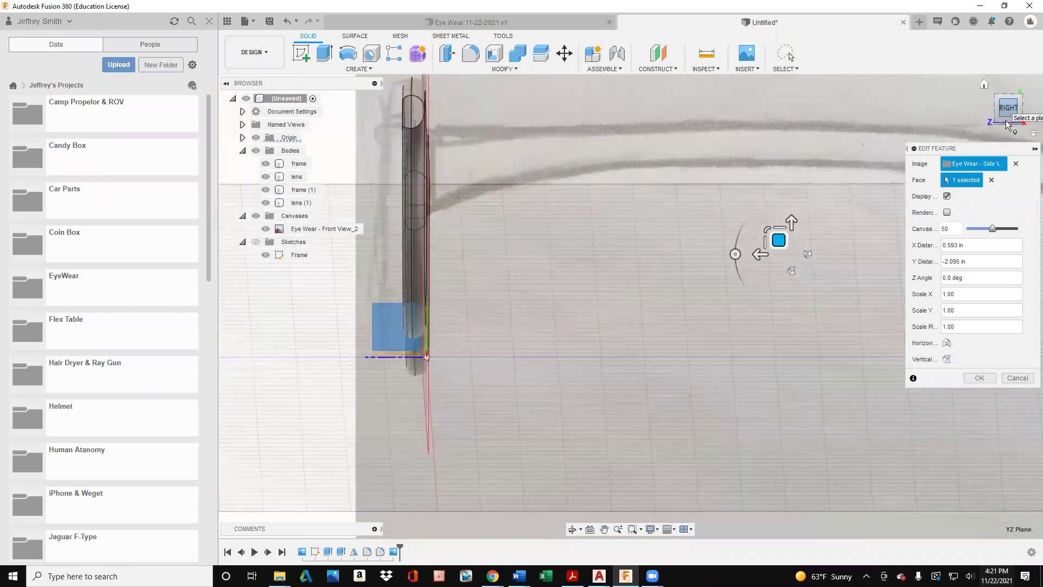
pyautogui.click(1009, 111)
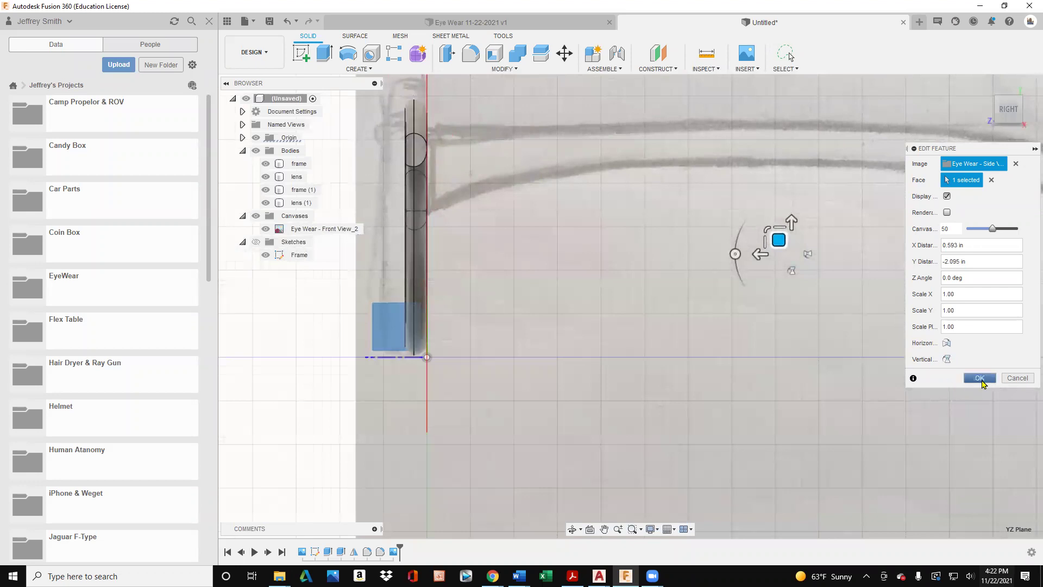
pyautogui.click(980, 379)
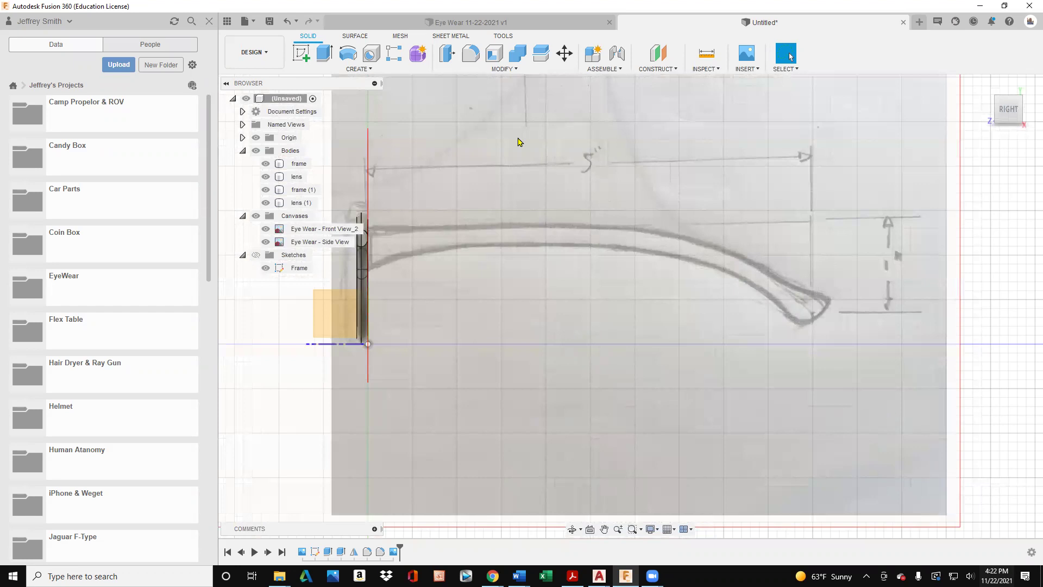
# Start a new sketch on the YZ plane for tracing the temple arm on the side-view canvas.
pyautogui.click(303, 58)
pyautogui.click(329, 300)
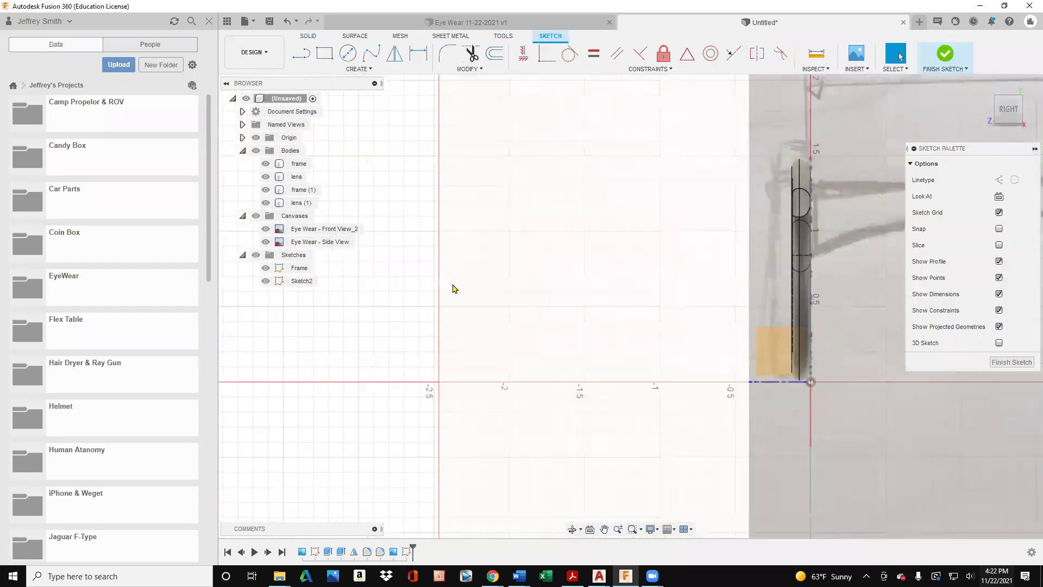
pyautogui.scroll(-3, 458, 288)
pyautogui.scroll(3, 849, 287)
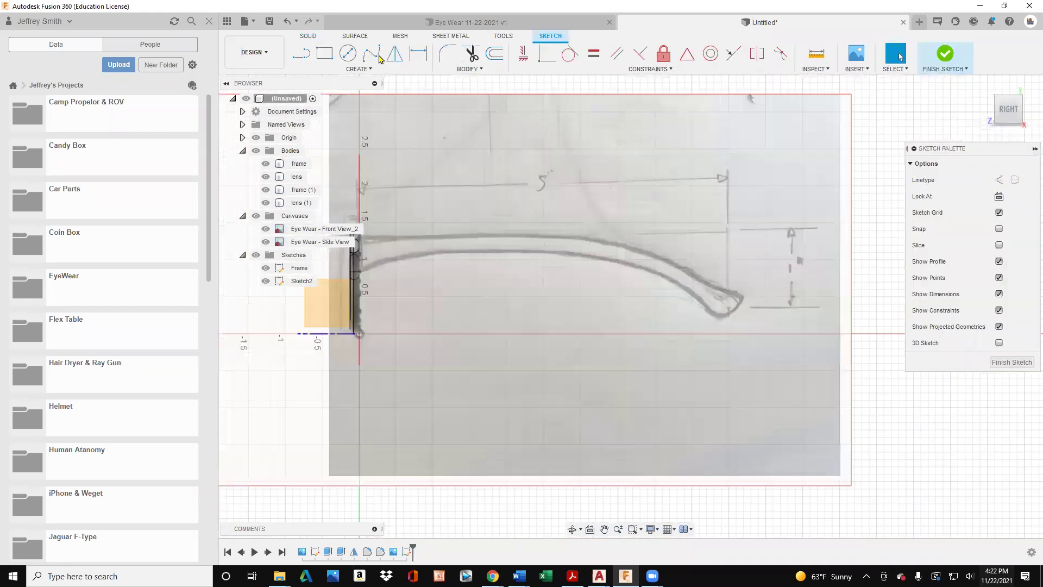
# Trace the temple arm's upper edge with a fit point spline, from the back of the frame to the outer corner of the tip.
pyautogui.click(372, 53)
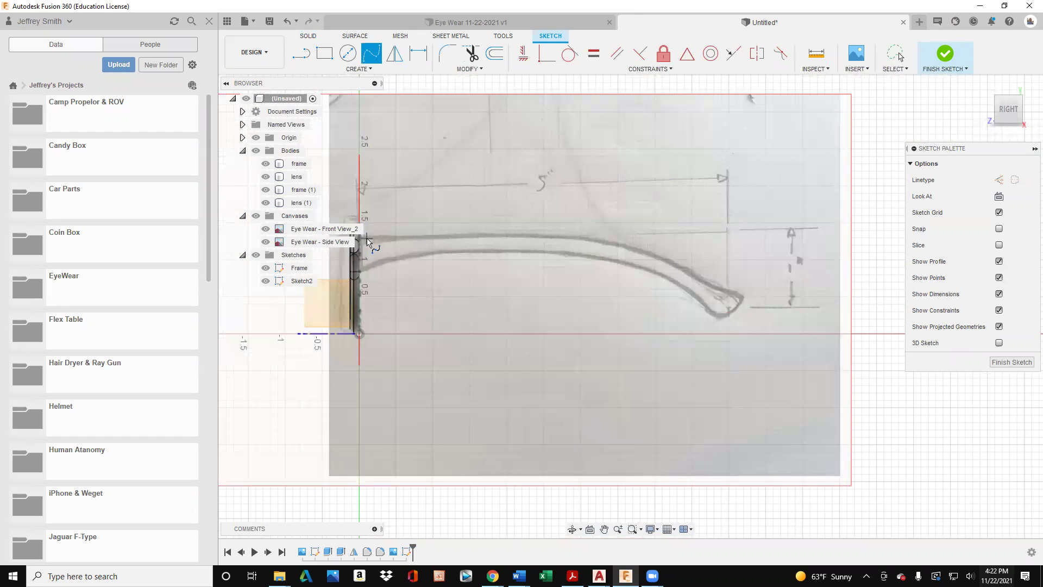
pyautogui.scroll(3, 374, 242)
pyautogui.scroll(2, 378, 253)
pyautogui.scroll(-3, 379, 253)
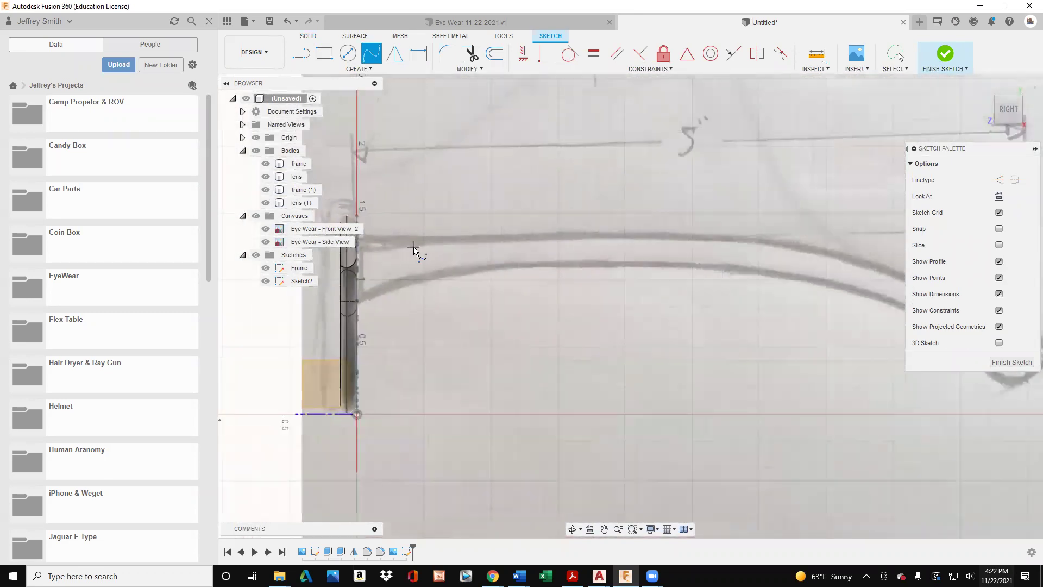
pyautogui.click(375, 246)
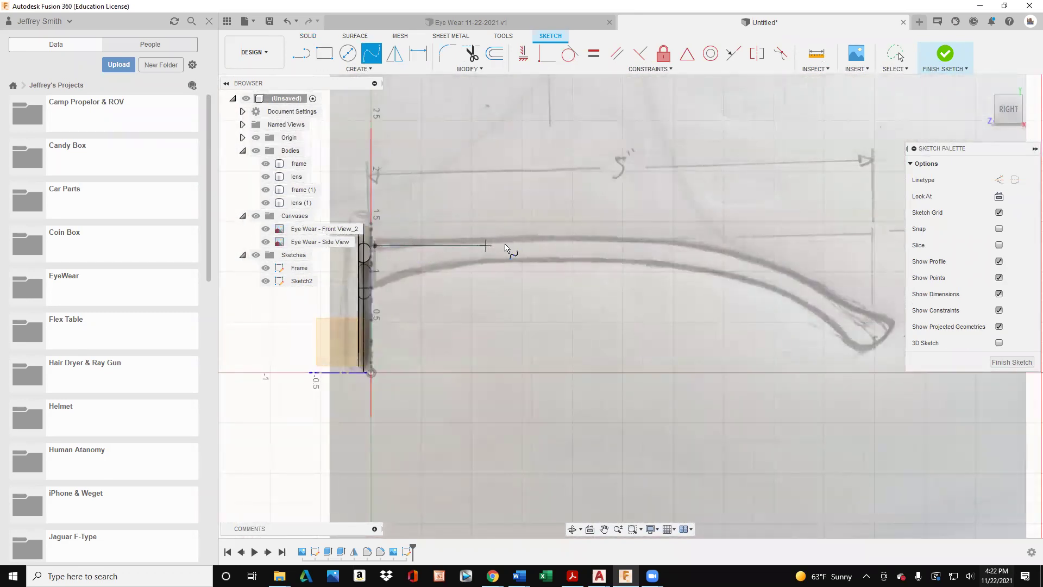
pyautogui.click(548, 245)
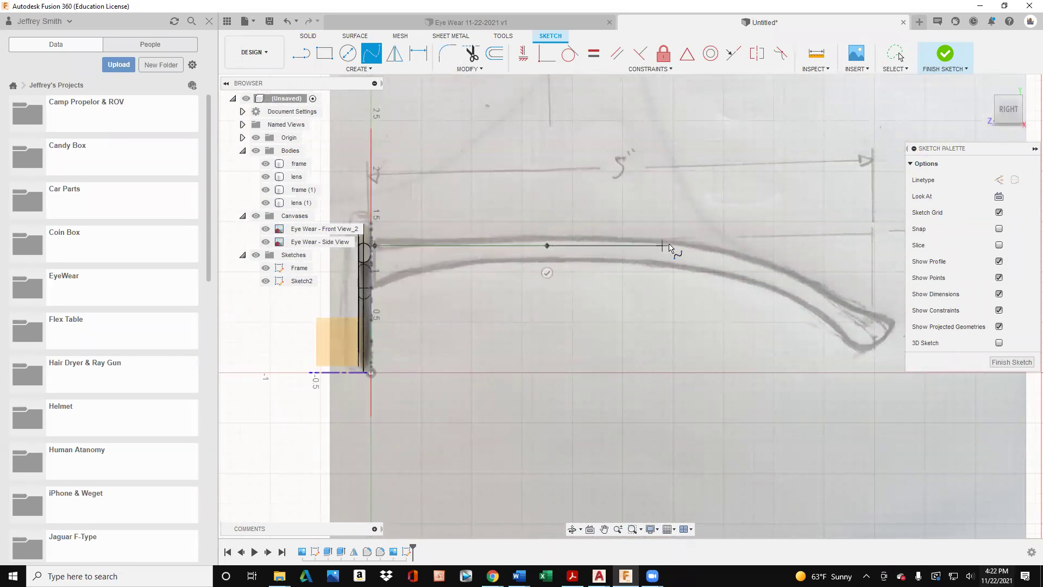
pyautogui.click(677, 245)
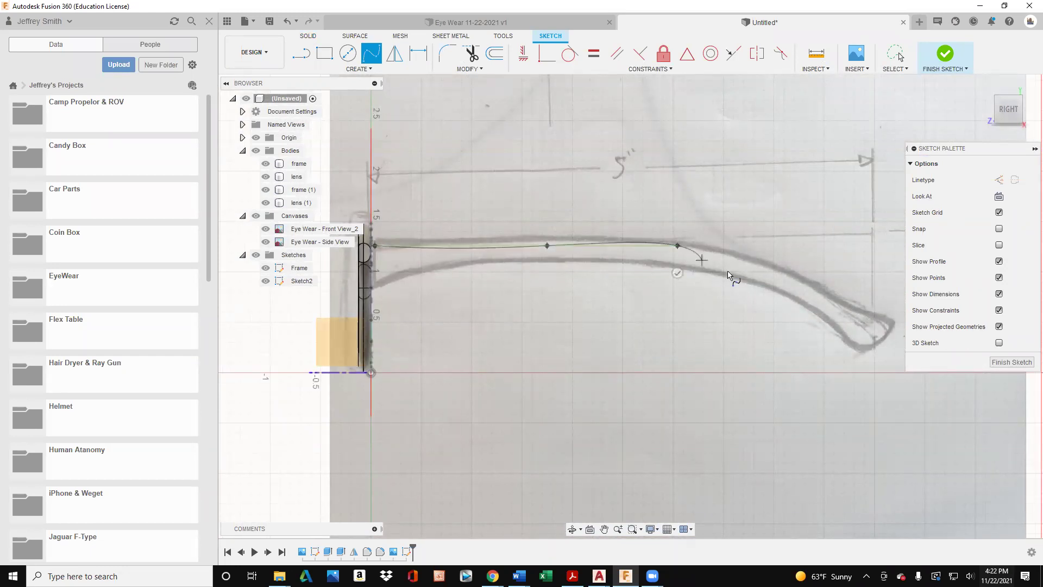
pyautogui.click(811, 287)
pyautogui.click(851, 310)
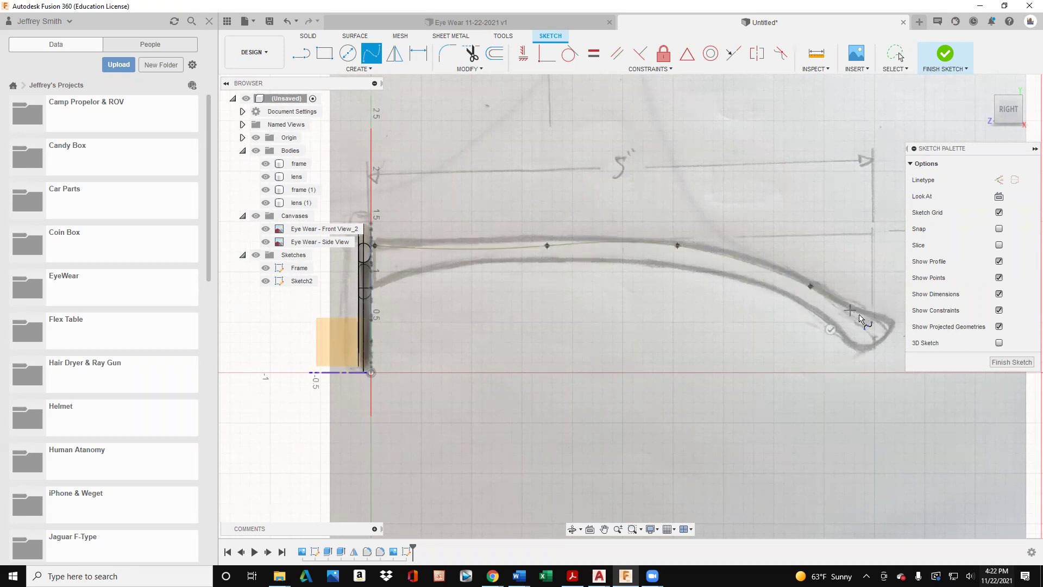
pyautogui.click(881, 317)
pyautogui.click(893, 326)
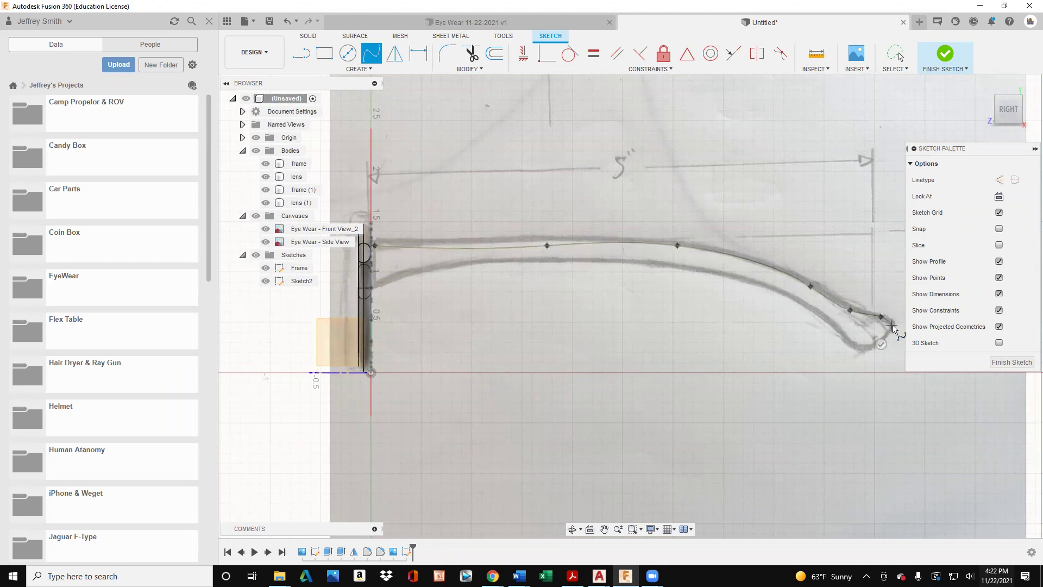
# Continue the spline around the temple tip and back along the lower edge, ending just below the spline's start at the frame.
pyautogui.click(879, 343)
pyautogui.click(866, 350)
pyautogui.click(848, 341)
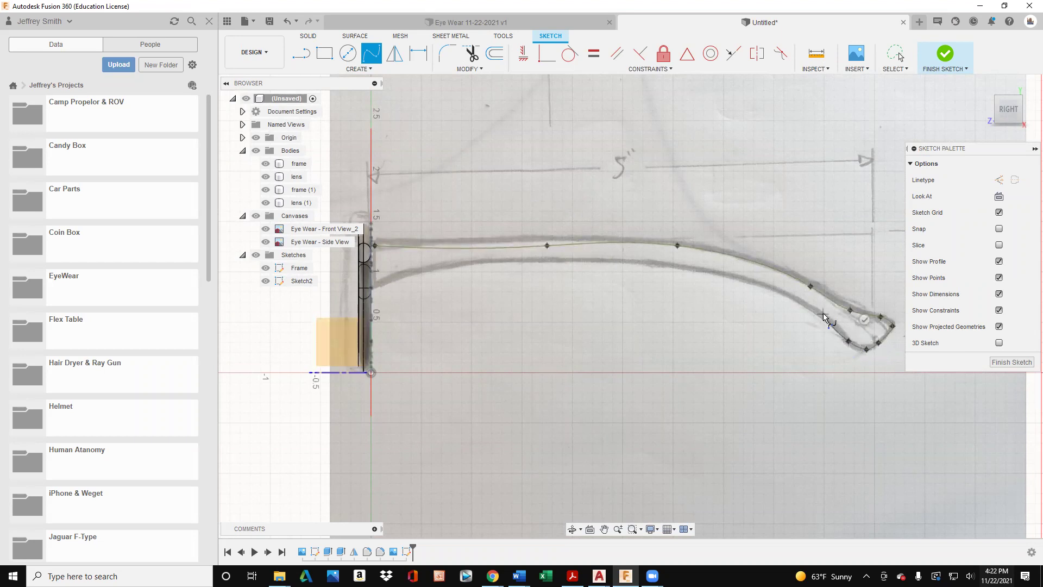
pyautogui.click(836, 325)
pyautogui.click(805, 302)
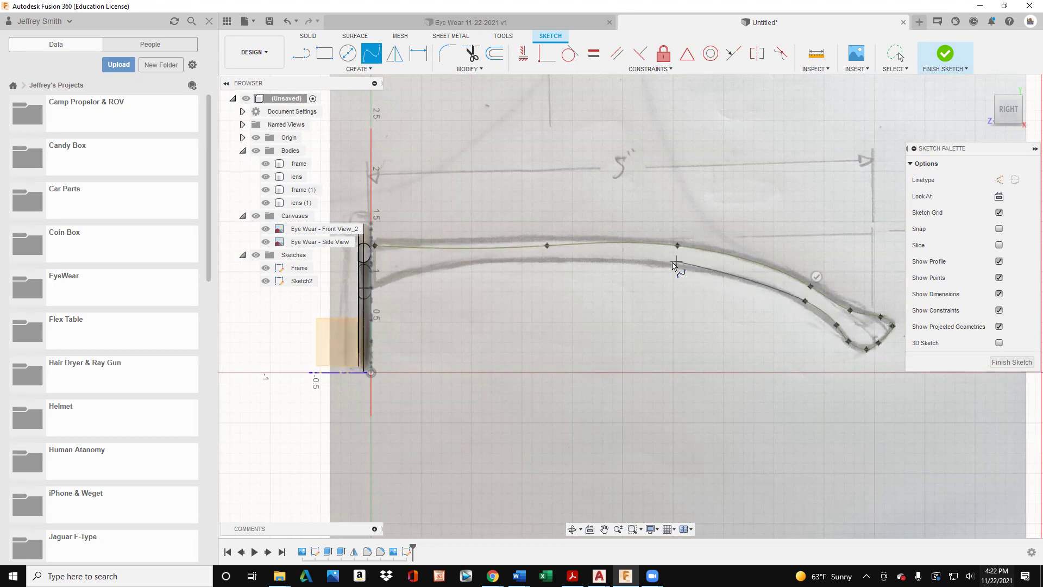
pyautogui.click(676, 263)
pyautogui.click(546, 259)
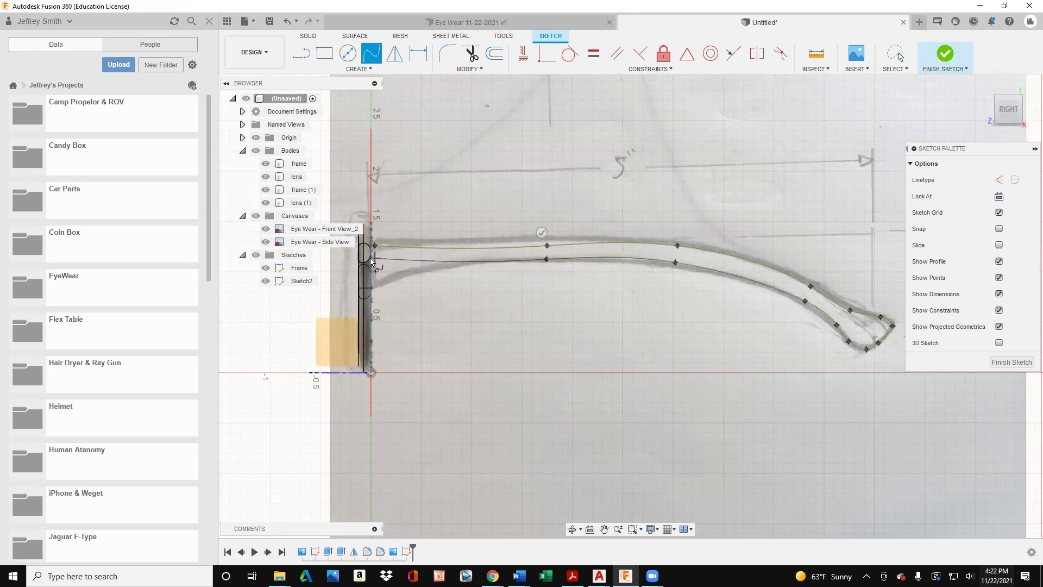
pyautogui.scroll(3, 379, 263)
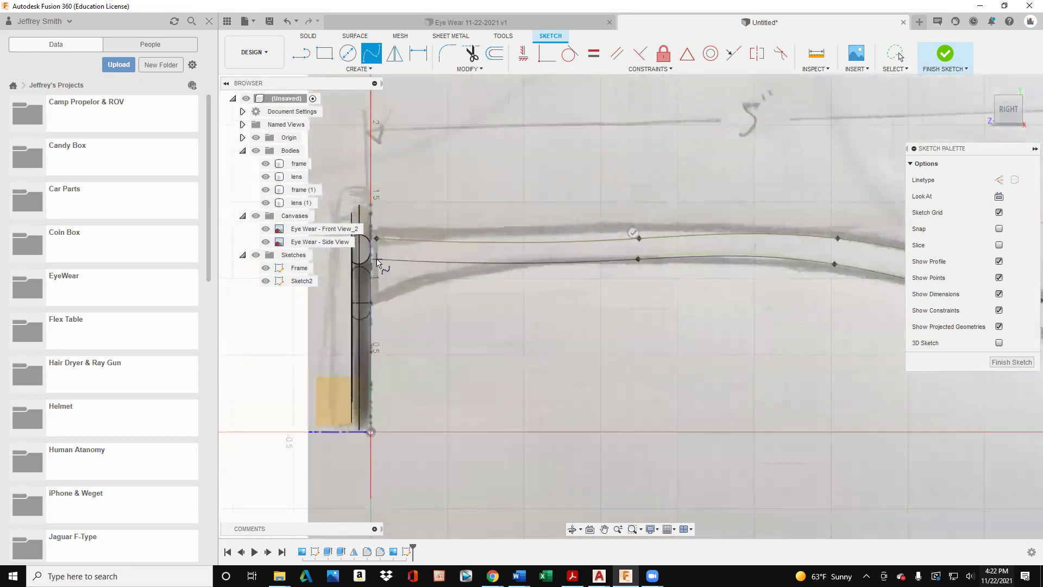
pyautogui.click(378, 270)
pyautogui.press('Escape')
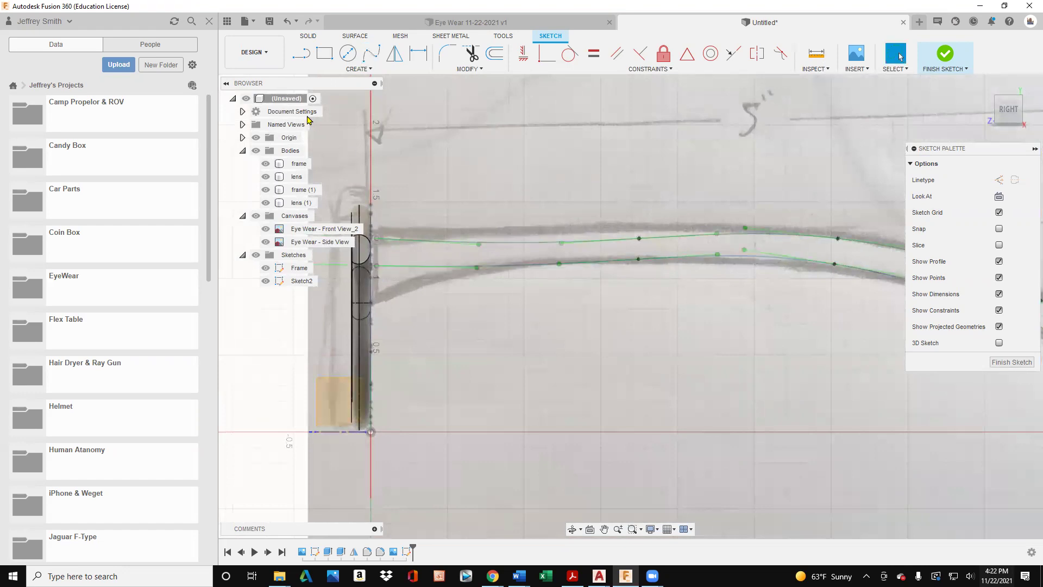
# Close the temple profile with a line joining the two spline ends at the frame.
pyautogui.click(301, 52)
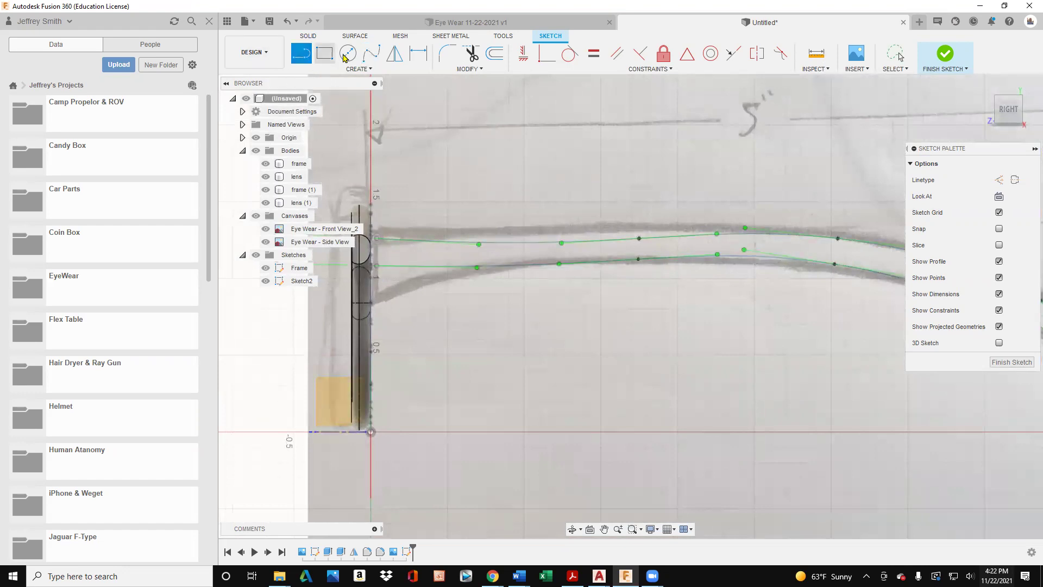
pyautogui.click(377, 238)
pyautogui.click(377, 266)
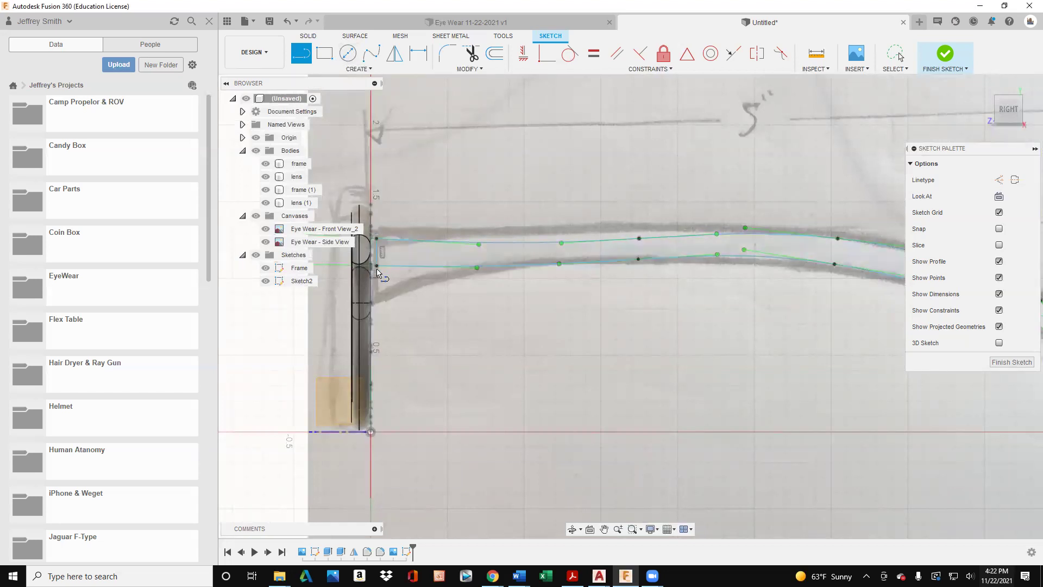
pyautogui.press('Escape')
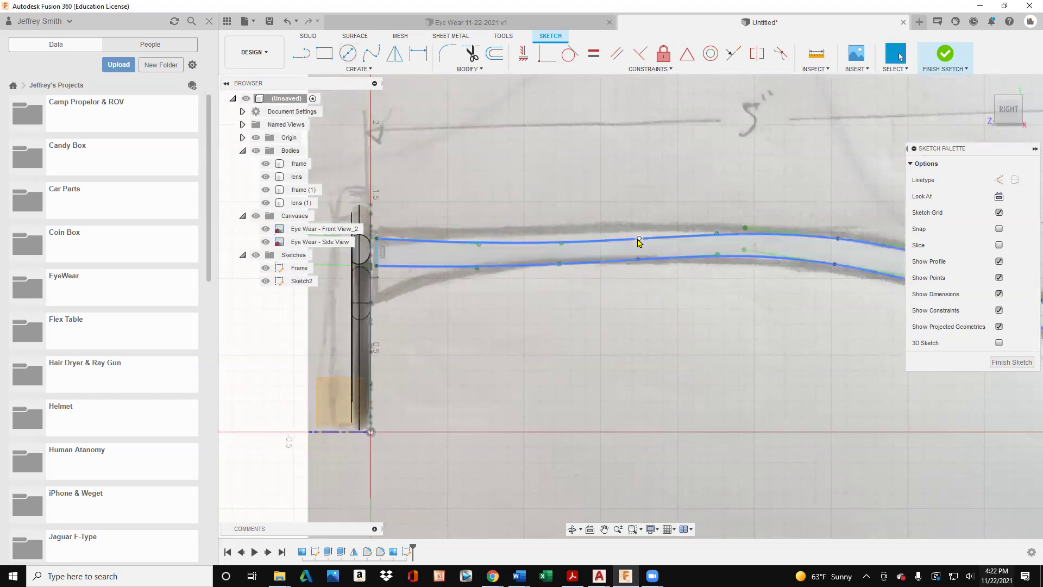
# Straighten the upper and lower temple curves near the frame using the spline's tangent handles and fit points, and finish the sketch.
pyautogui.click(561, 244)
pyautogui.moveTo(561, 244); pyautogui.dragTo(547, 242)
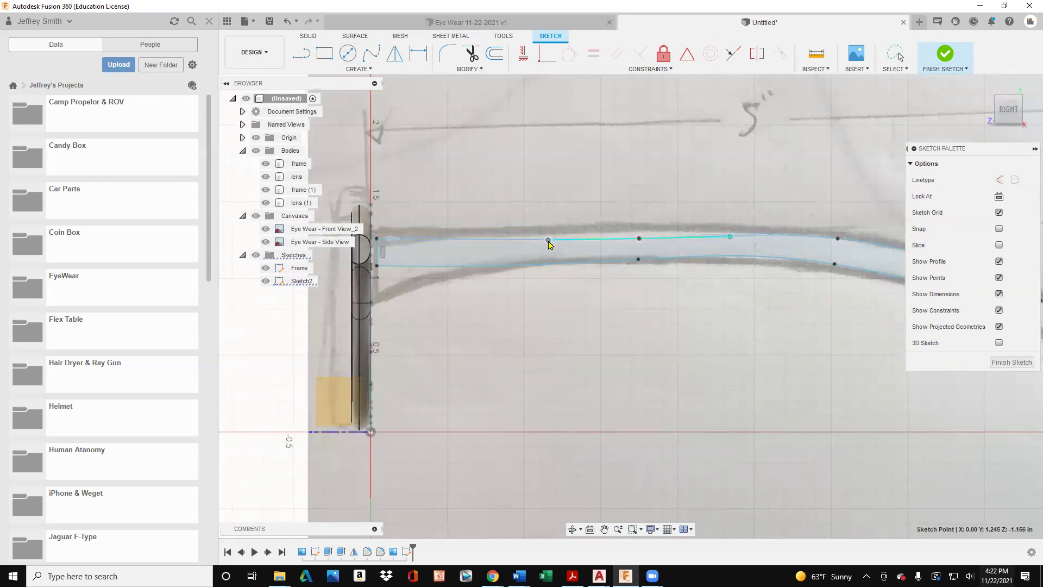
pyautogui.click(634, 239)
pyautogui.click(636, 257)
pyautogui.click(631, 237)
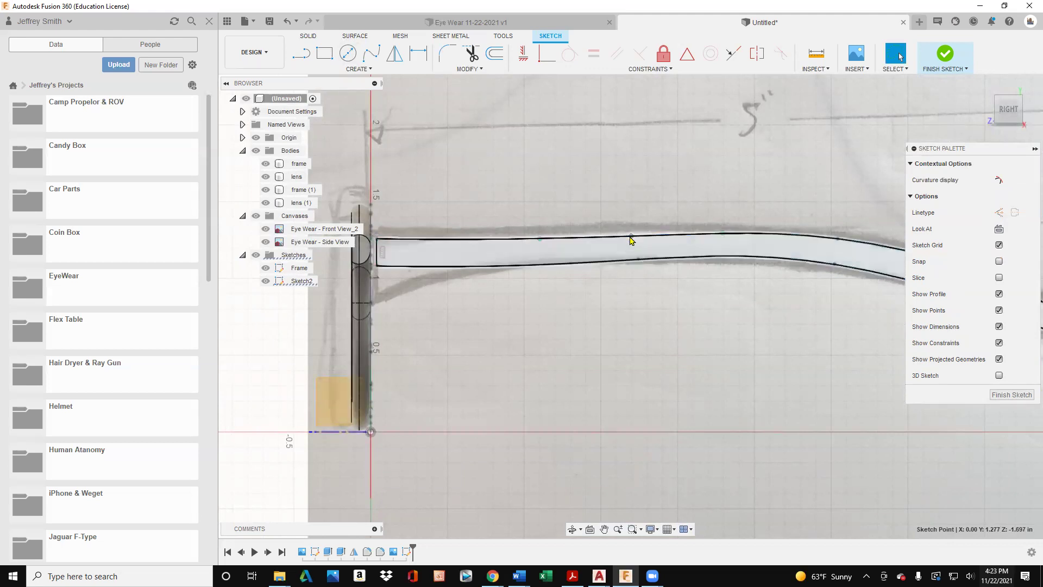
pyautogui.moveTo(631, 239); pyautogui.dragTo(554, 265)
pyautogui.click(637, 260)
pyautogui.scroll(-4, 547, 326)
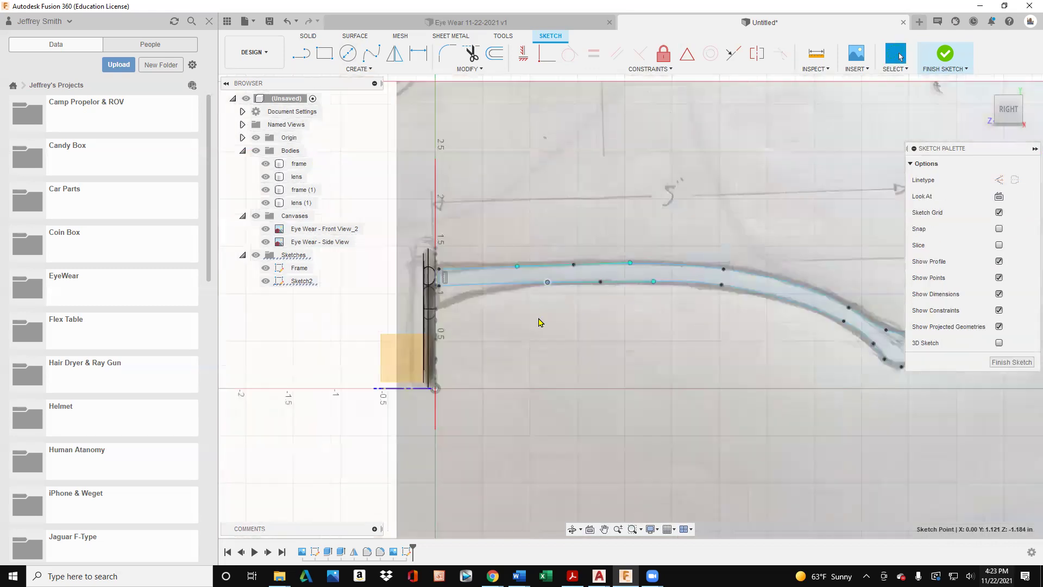
pyautogui.click(1010, 363)
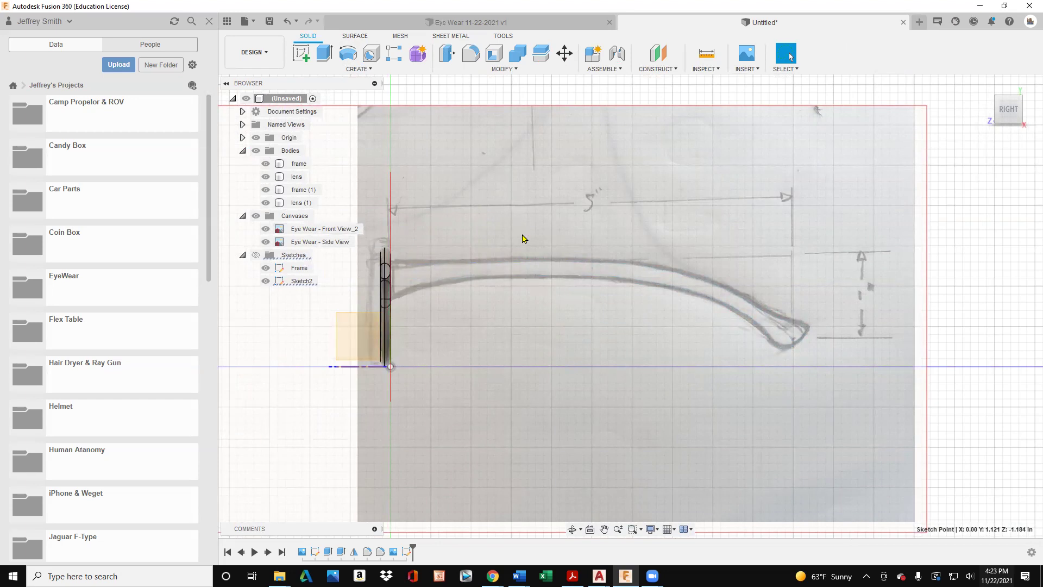
# Make the sketches visible and extrude the temple profile 0.125 in as a new body.
pyautogui.click(256, 255)
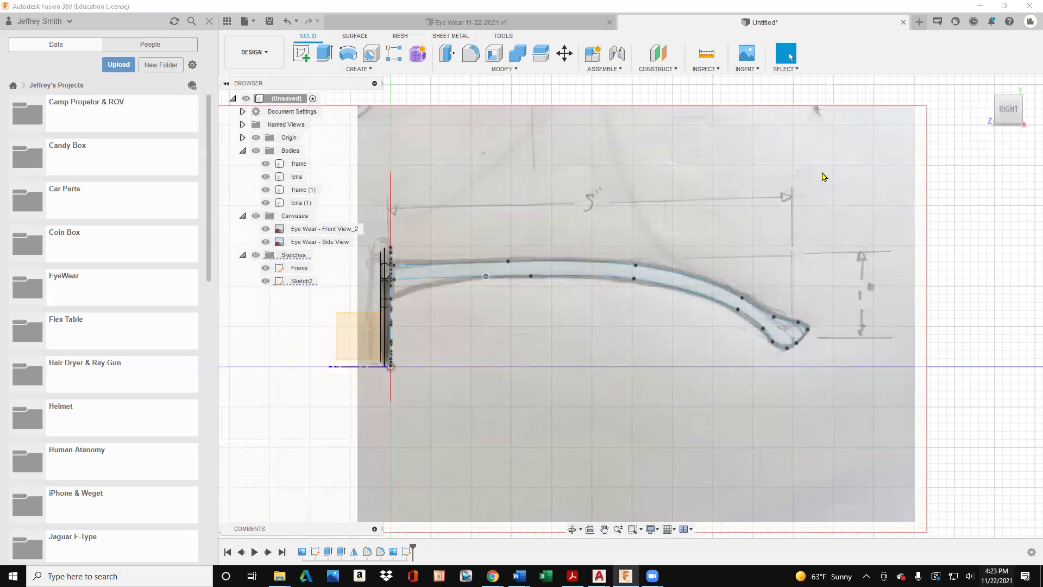
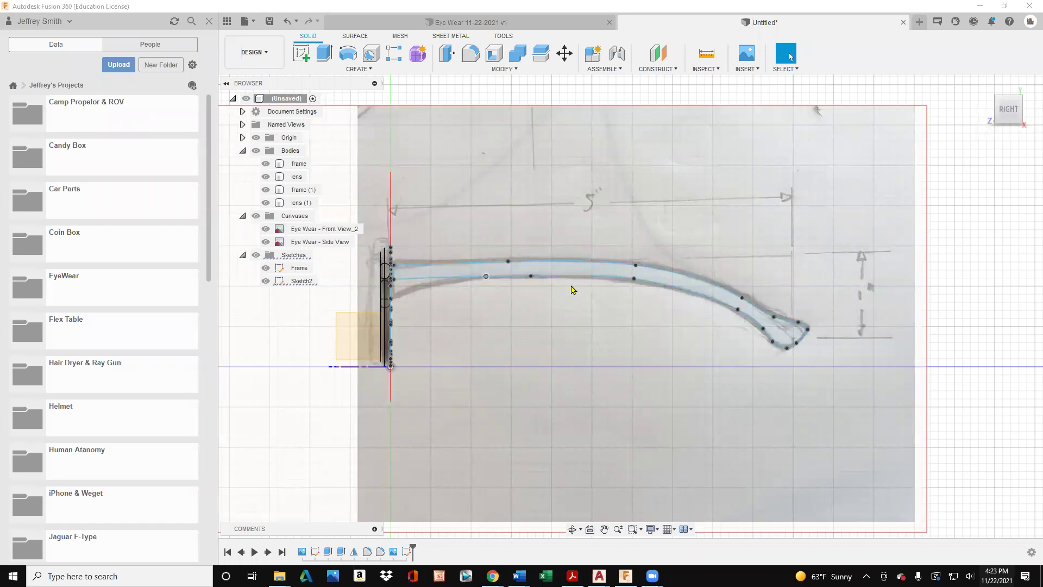
pyautogui.click(983, 85)
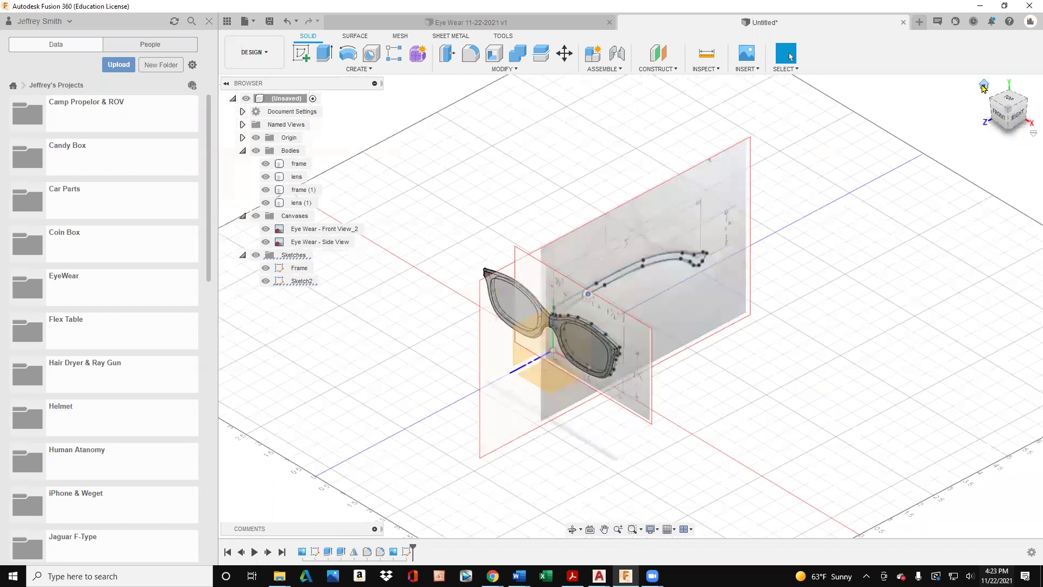
pyautogui.scroll(5, 619, 299)
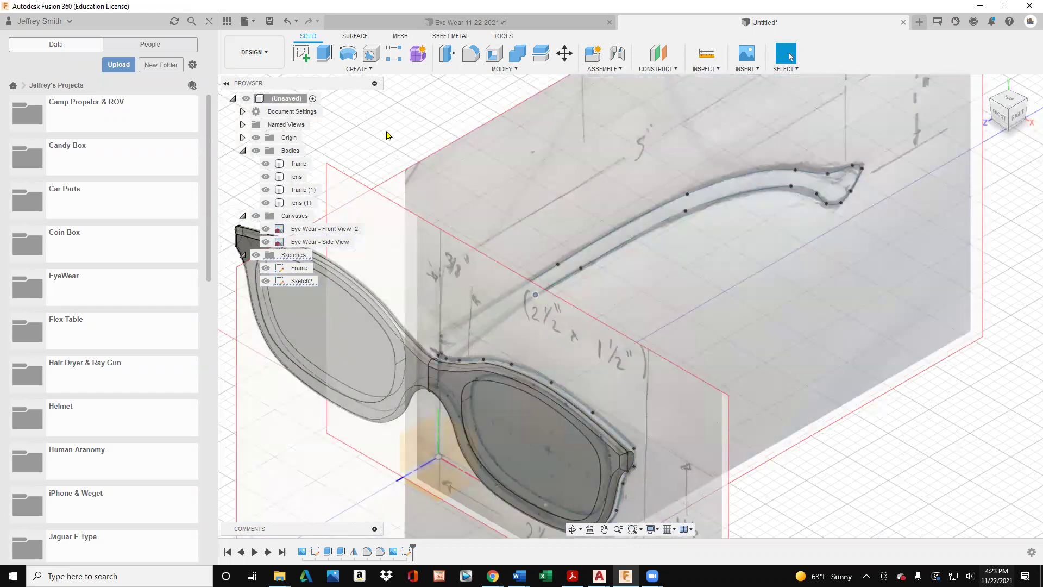
pyautogui.click(329, 62)
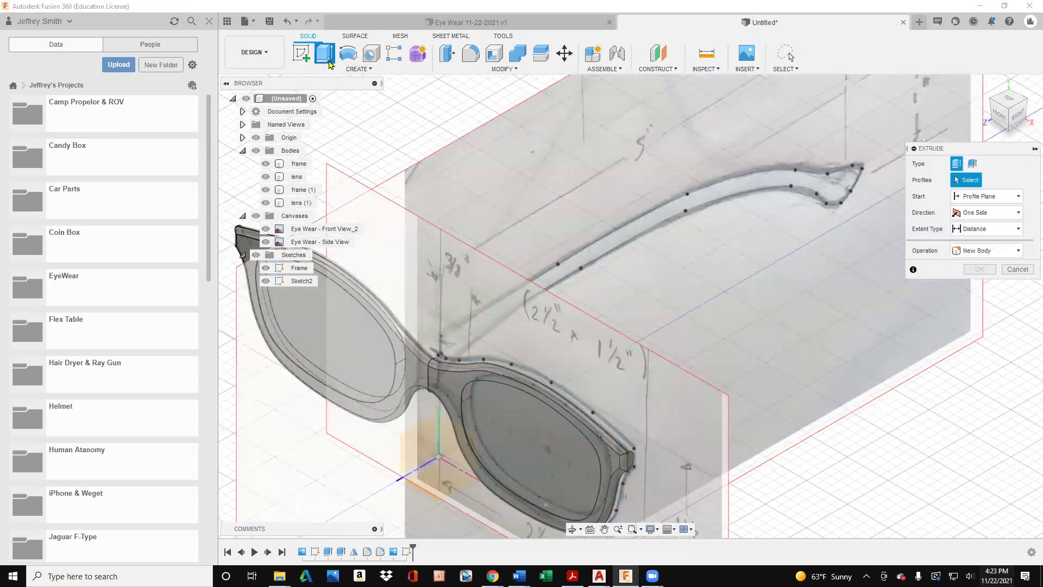
pyautogui.click(602, 246)
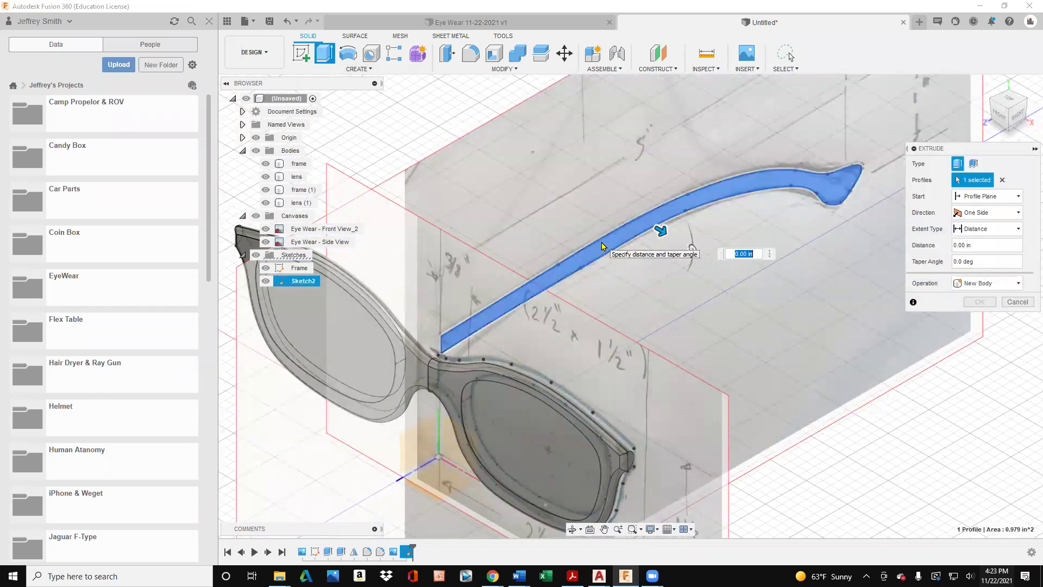
pyautogui.write('.125')
pyautogui.press('Return')
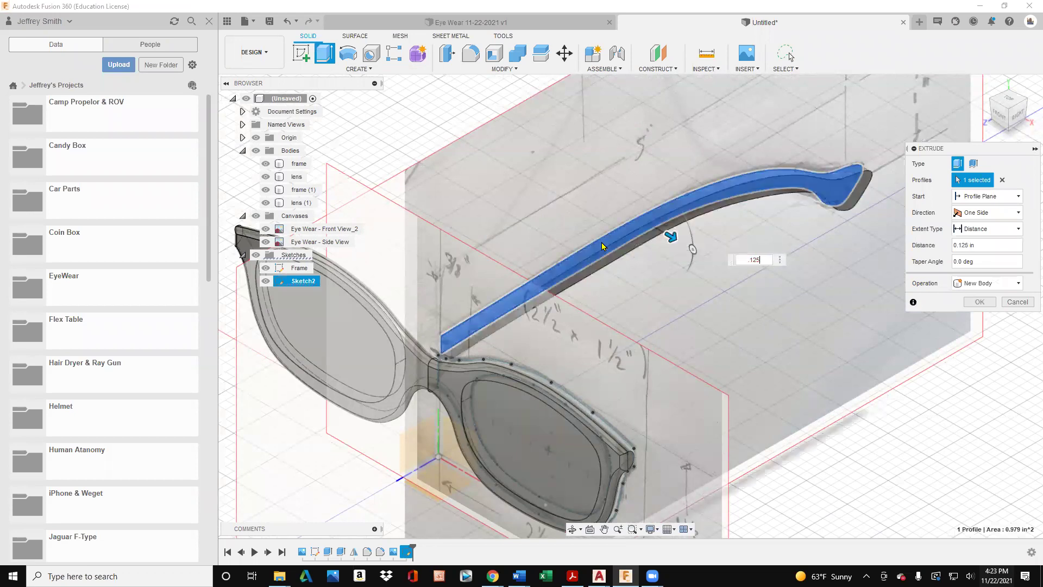
pyautogui.click(983, 301)
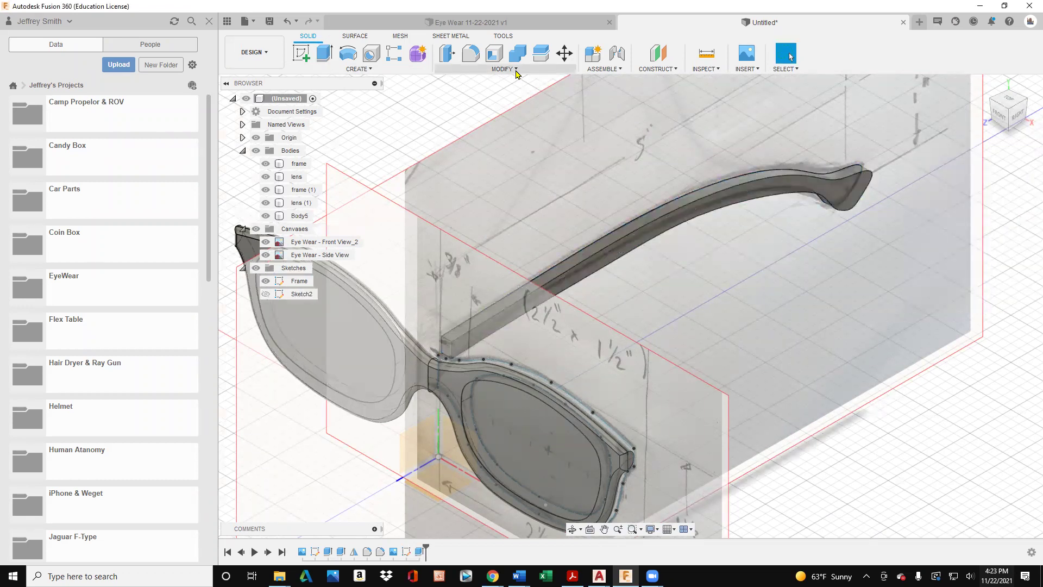
# Fillet two long edges of the extruded temple arm with a constant radius of 0.04 in.
pyautogui.click(516, 72)
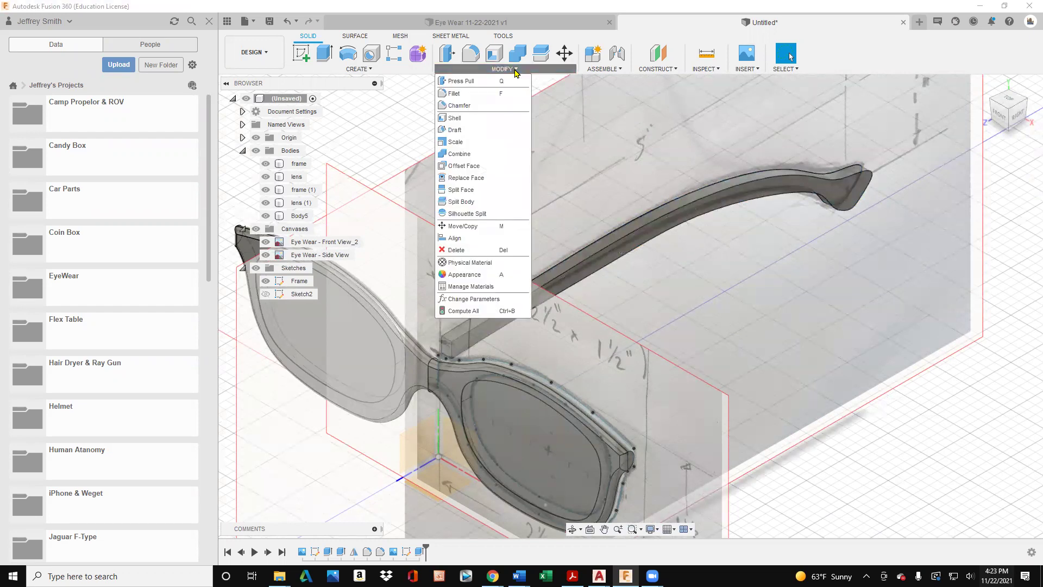
pyautogui.click(483, 96)
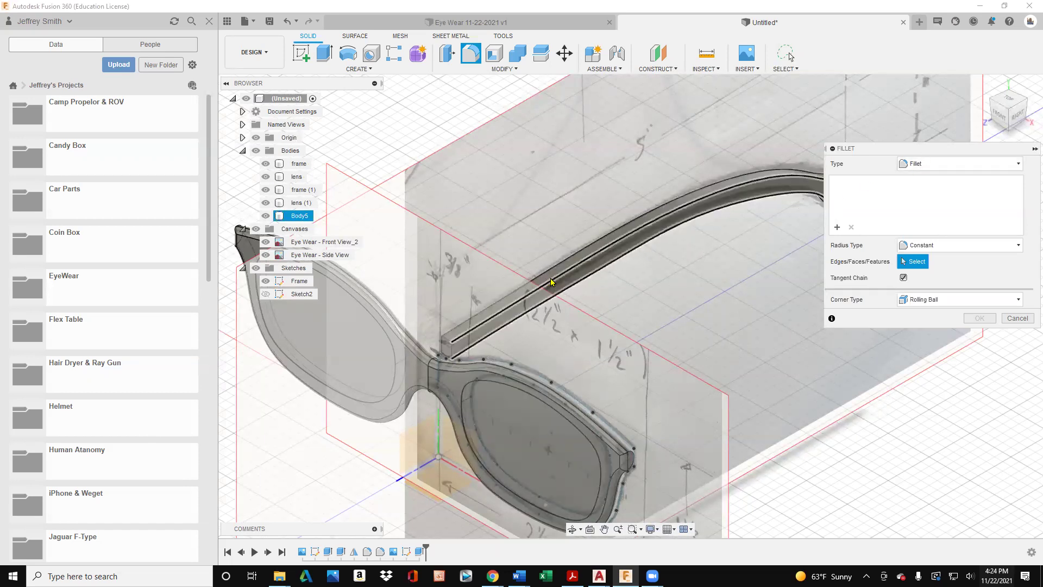
pyautogui.click(580, 272)
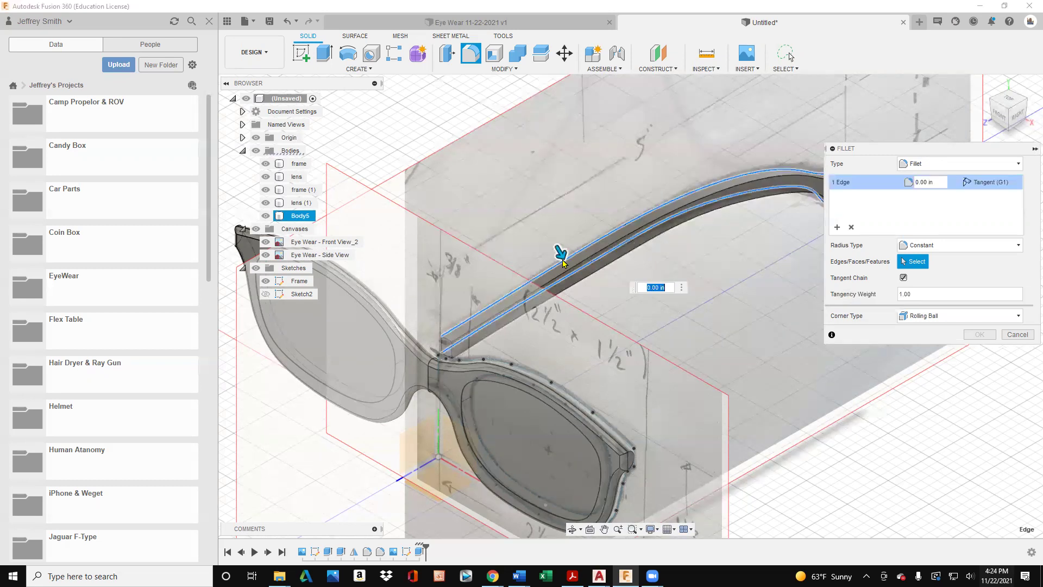
pyautogui.click(593, 264)
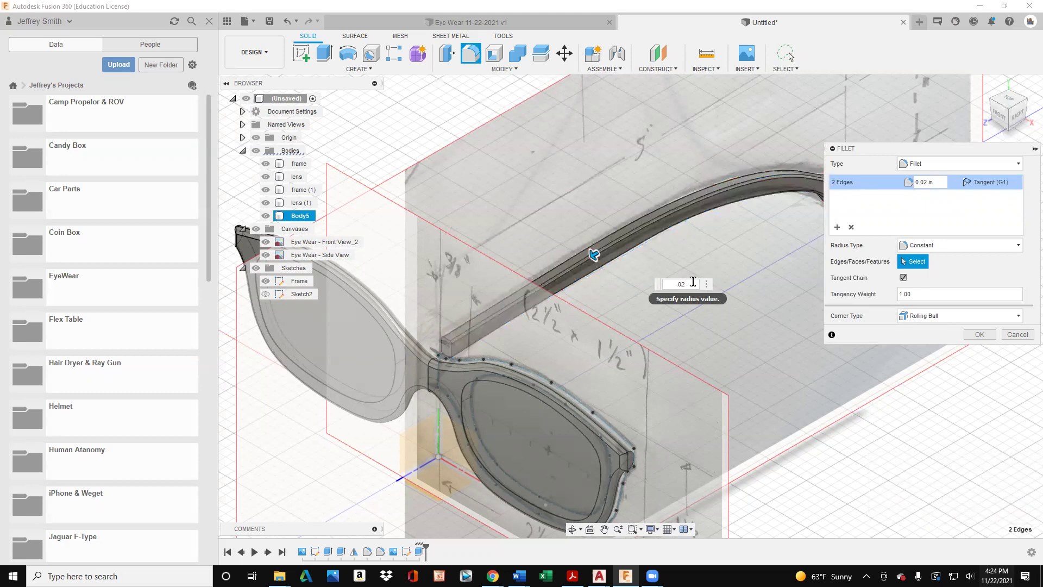
pyautogui.write('3')
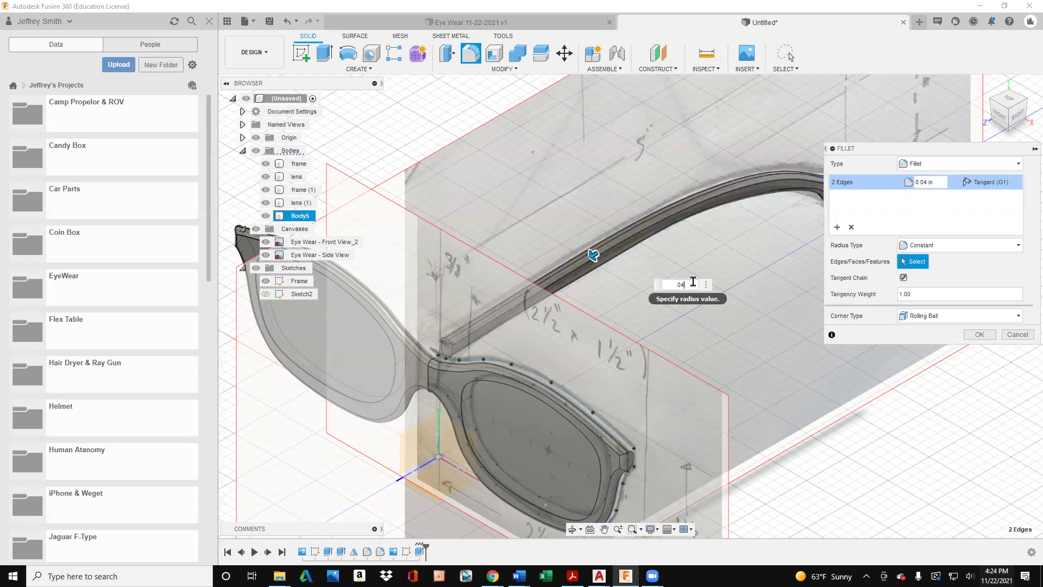
pyautogui.click(980, 334)
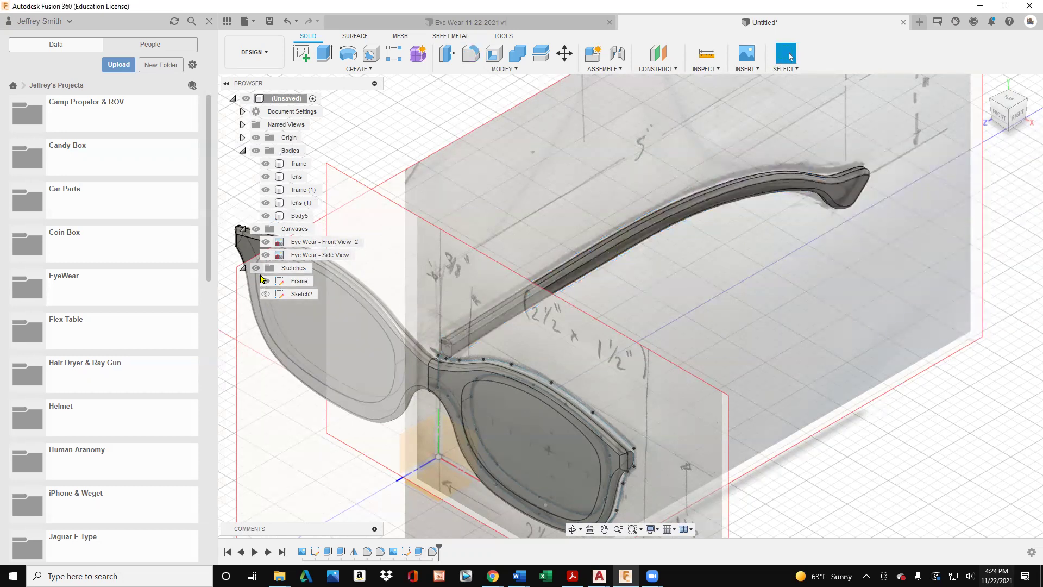
# Hide all sketches and canvases so only the eyewear bodies are displayed.
pyautogui.click(258, 269)
pyautogui.click(256, 268)
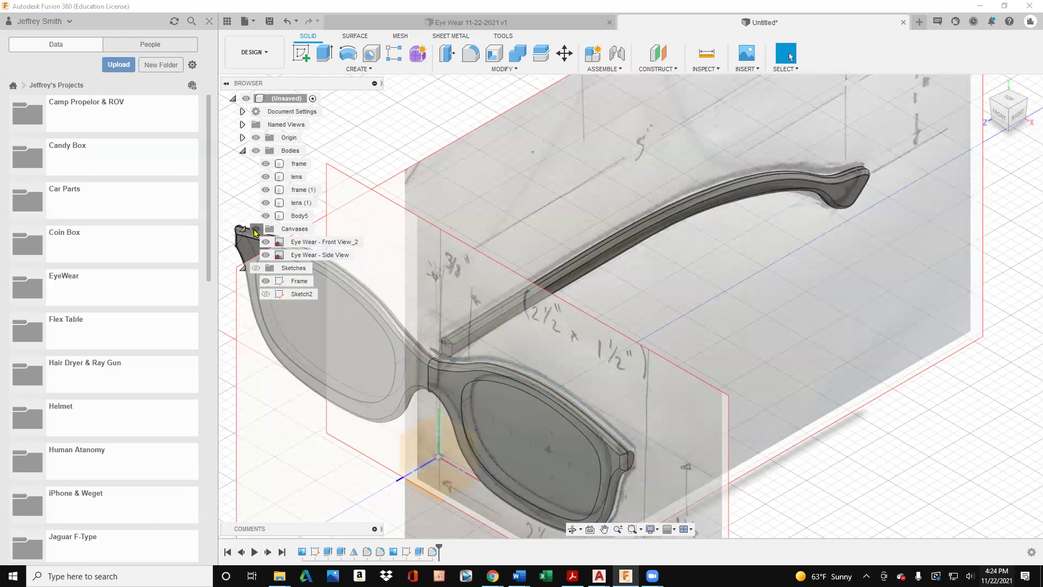
pyautogui.click(256, 229)
pyautogui.scroll(2, 562, 289)
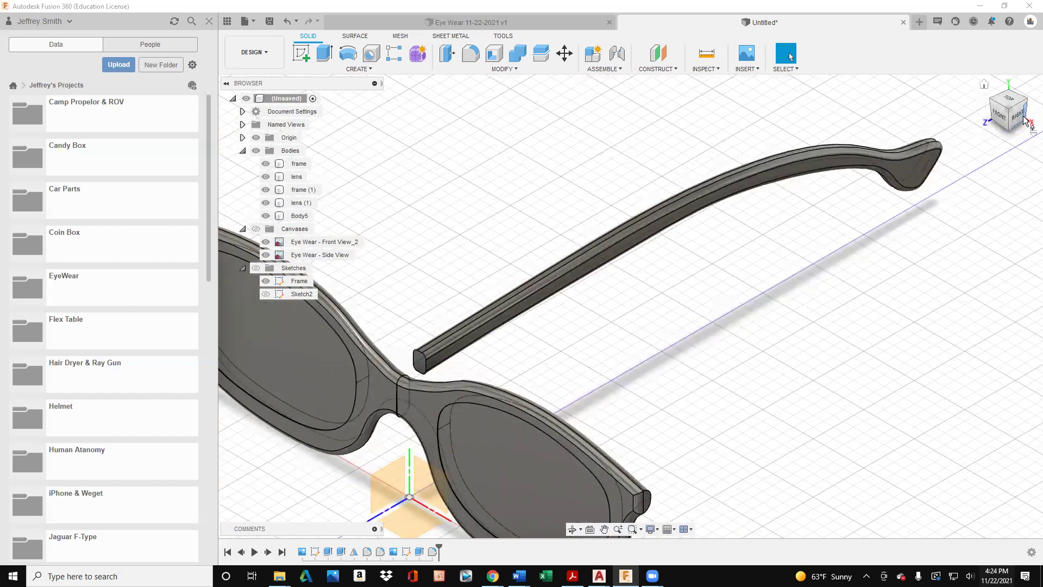
pyautogui.moveTo(1009, 107); pyautogui.dragTo(905, 193)
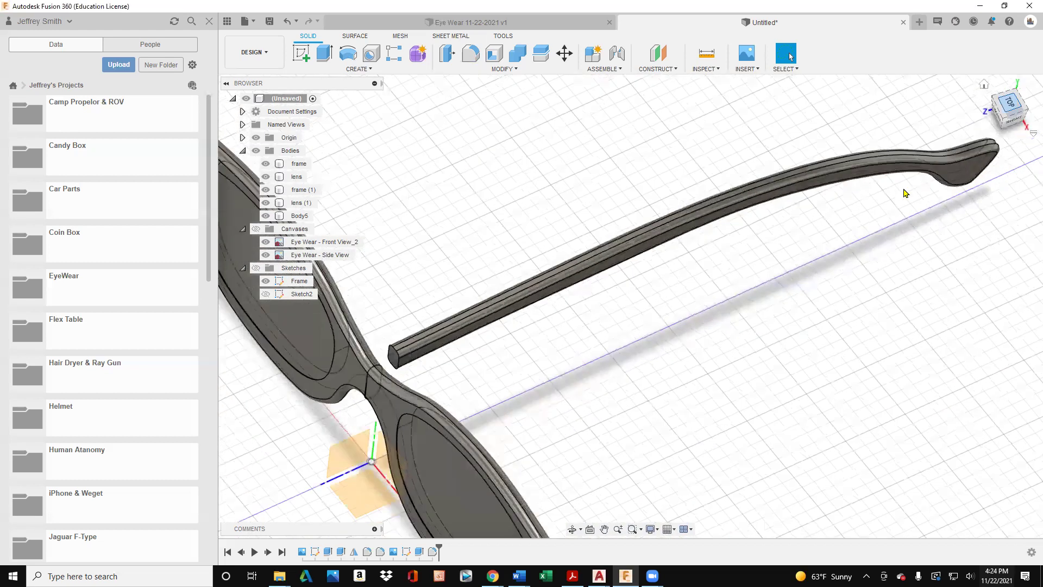
pyautogui.click(1009, 103)
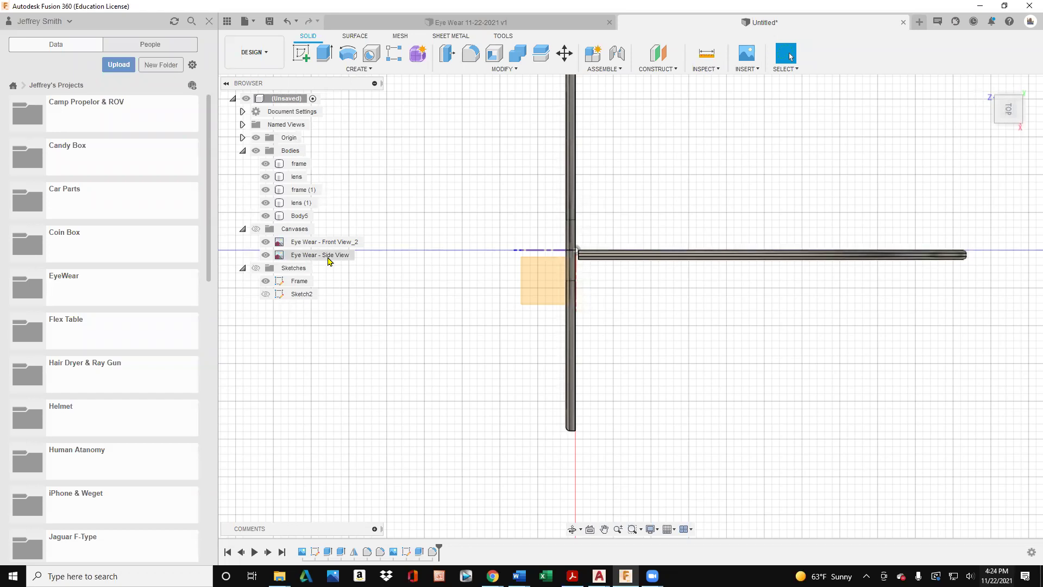
# Rename the extruded temple arm body as side.
pyautogui.click(300, 216)
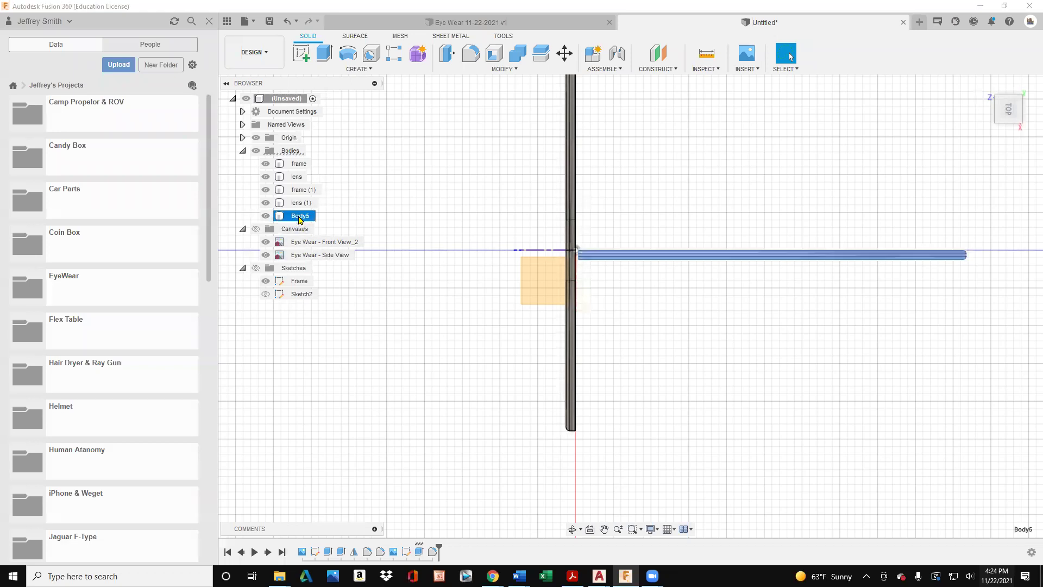
pyautogui.click(299, 216)
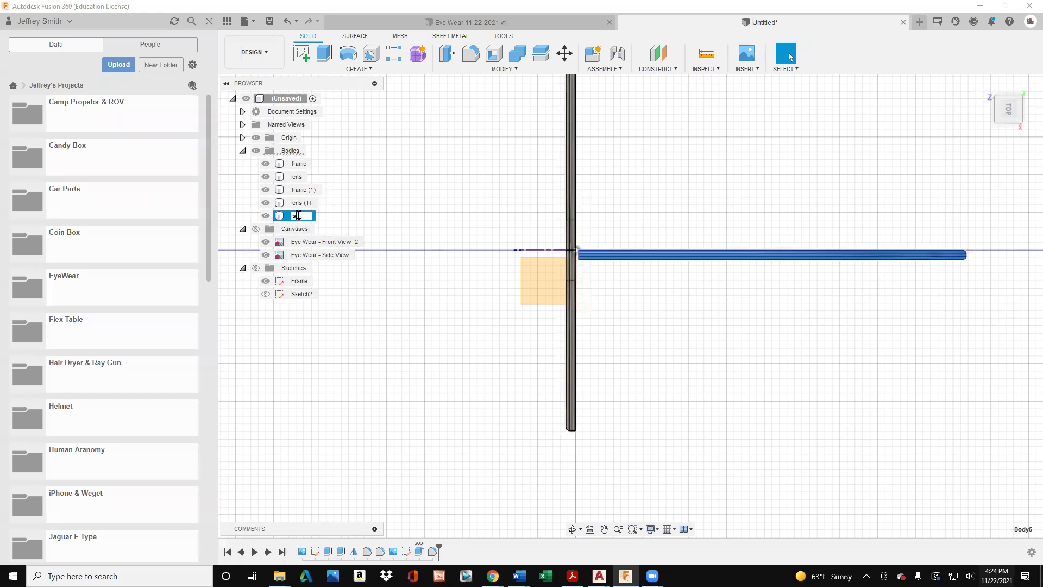
pyautogui.press('Return')
pyautogui.rightClick(299, 218)
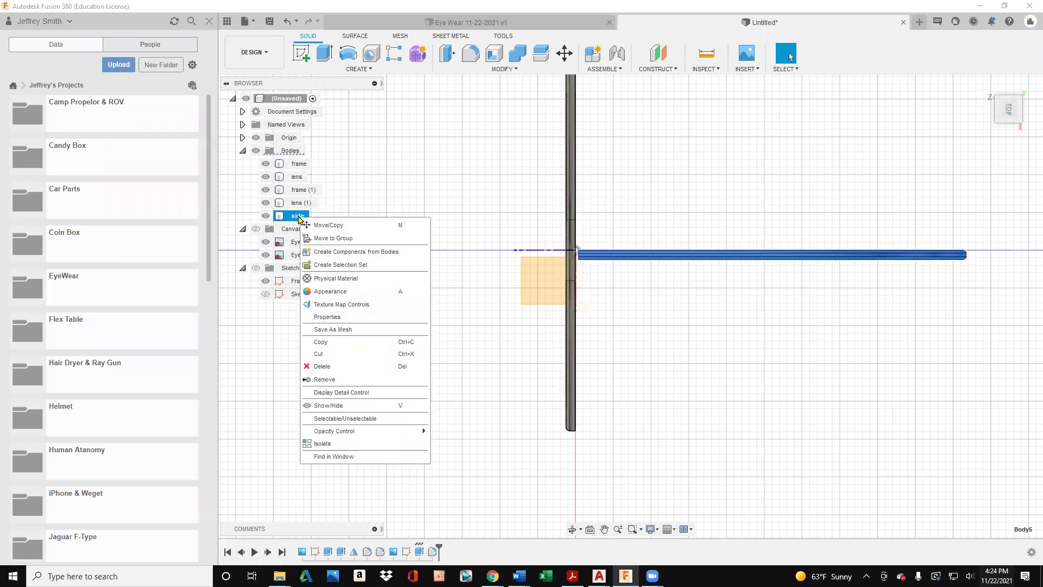
pyautogui.click(331, 225)
pyautogui.click(1014, 345)
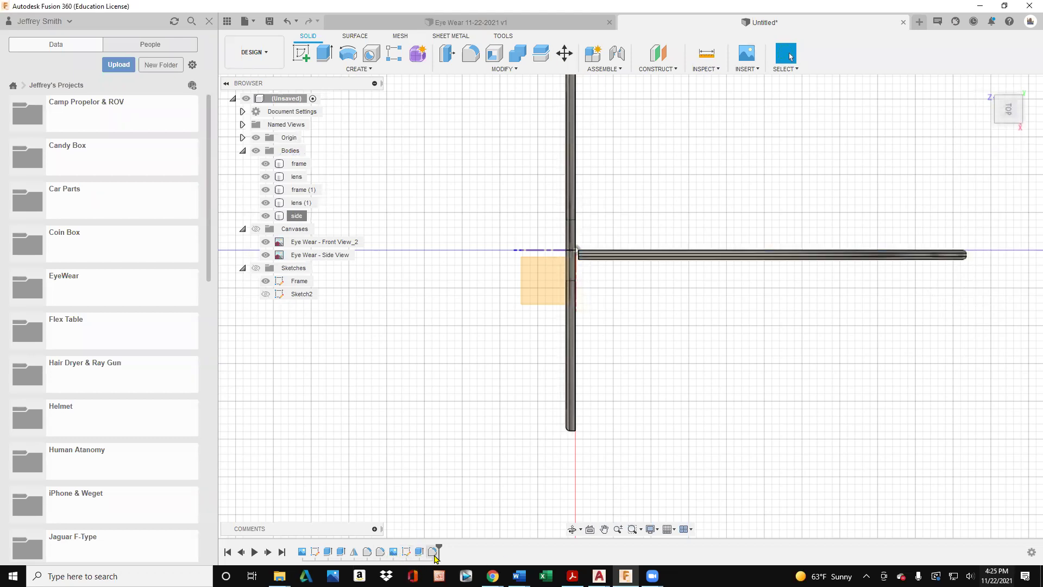
pyautogui.rightClick(297, 215)
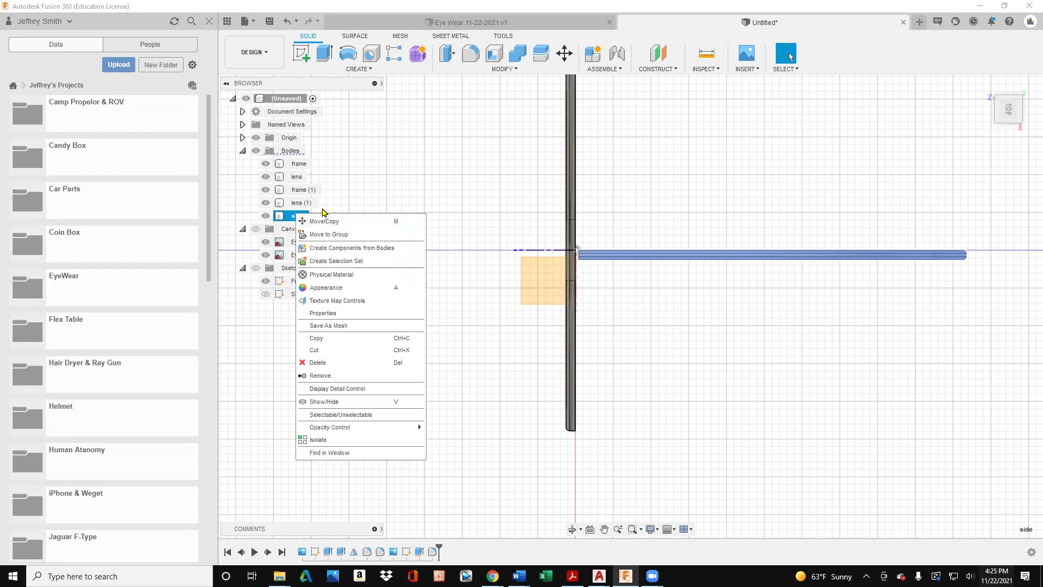
pyautogui.press('Escape')
pyautogui.click(407, 554)
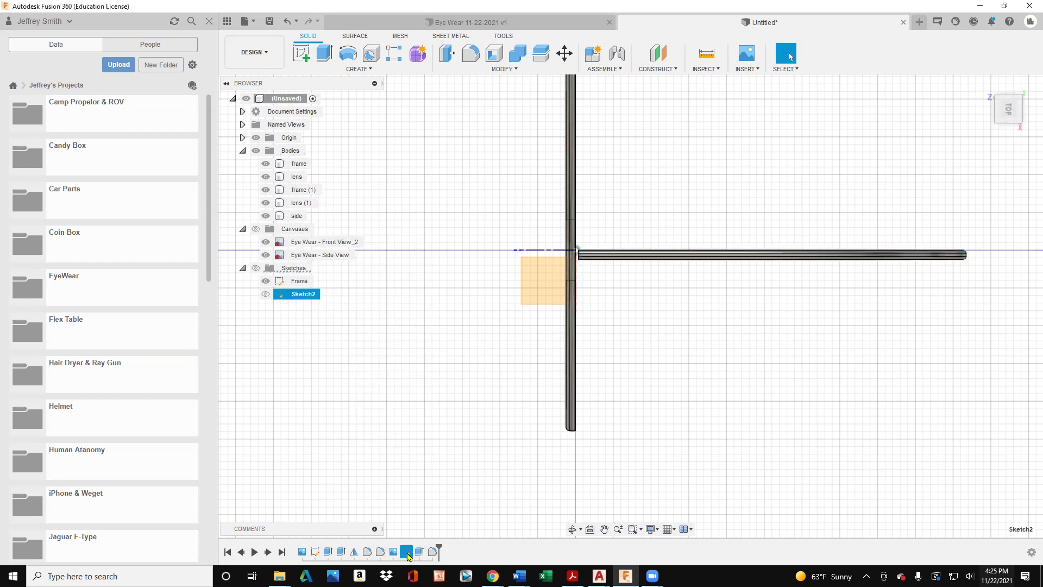
pyautogui.rightClick(408, 554)
pyautogui.click(432, 445)
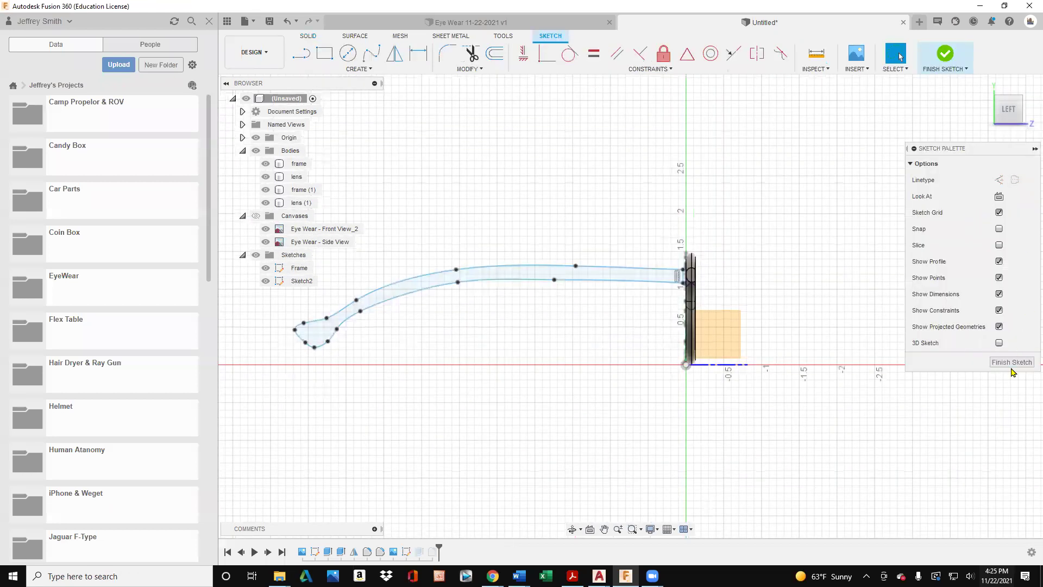
pyautogui.click(1012, 365)
# Move the side body to the outer end of the frame, with an X distance of -0.007 in and Y distance of -2.273 in.
pyautogui.click(751, 257)
pyautogui.rightClick(750, 256)
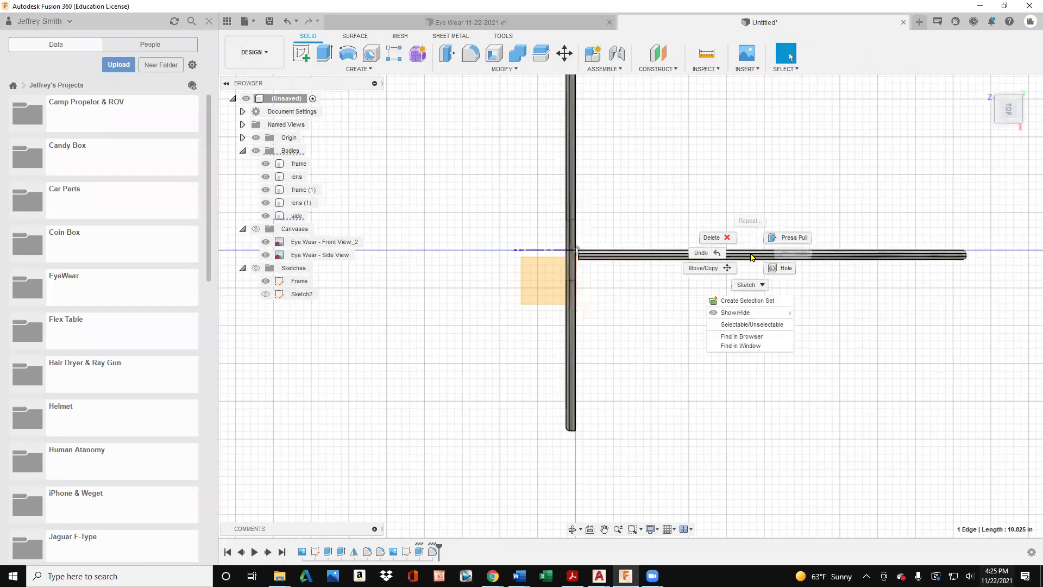
pyautogui.click(711, 267)
pyautogui.moveTo(766, 235)
pyautogui.mouseDown()
pyautogui.moveTo(775, 363)
pyautogui.moveTo(766, 411)
pyautogui.moveTo(751, 416)
pyautogui.moveTo(764, 411)
pyautogui.mouseUp()
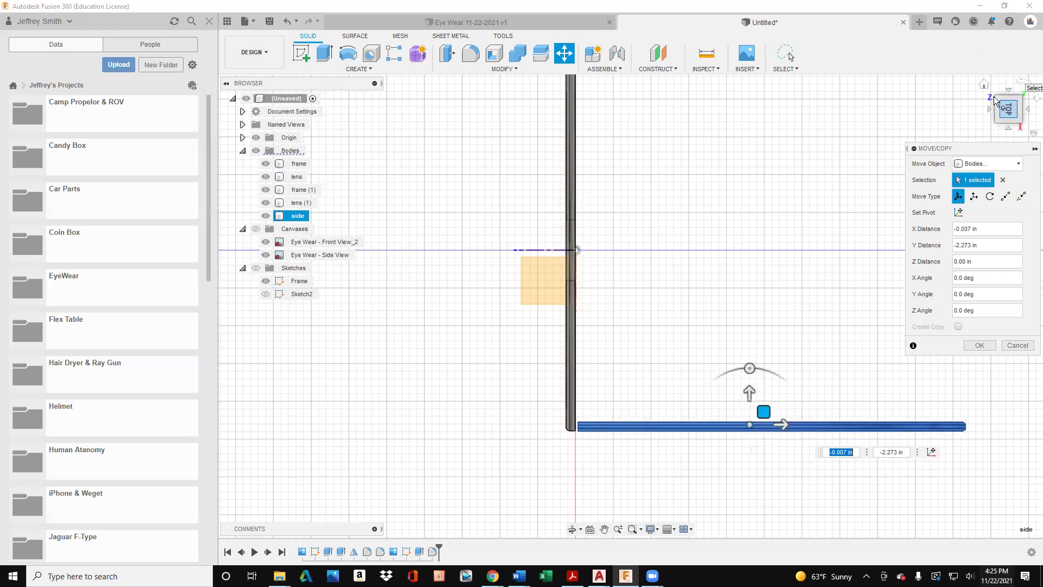
pyautogui.click(984, 84)
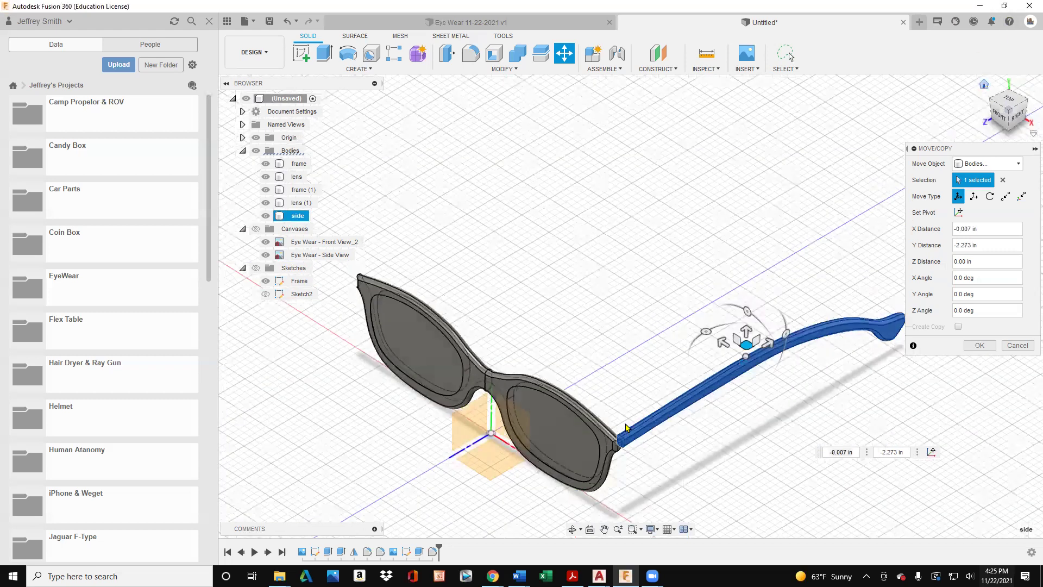
pyautogui.scroll(1, 626, 427)
pyautogui.click(992, 117)
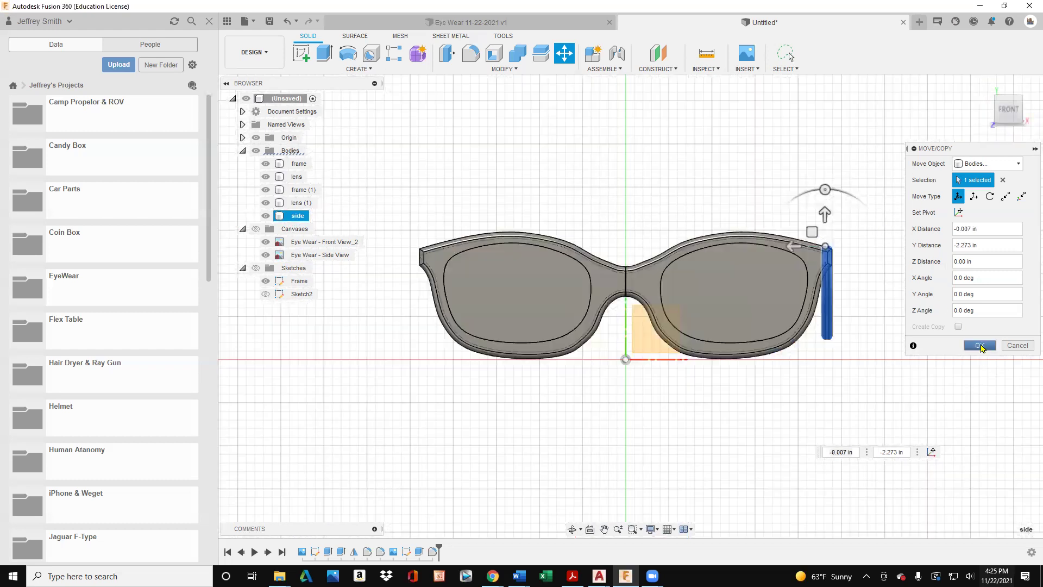
pyautogui.click(979, 345)
# Mirror the side body across the origin plane through the nose bridge as a new body.
pyautogui.click(1015, 109)
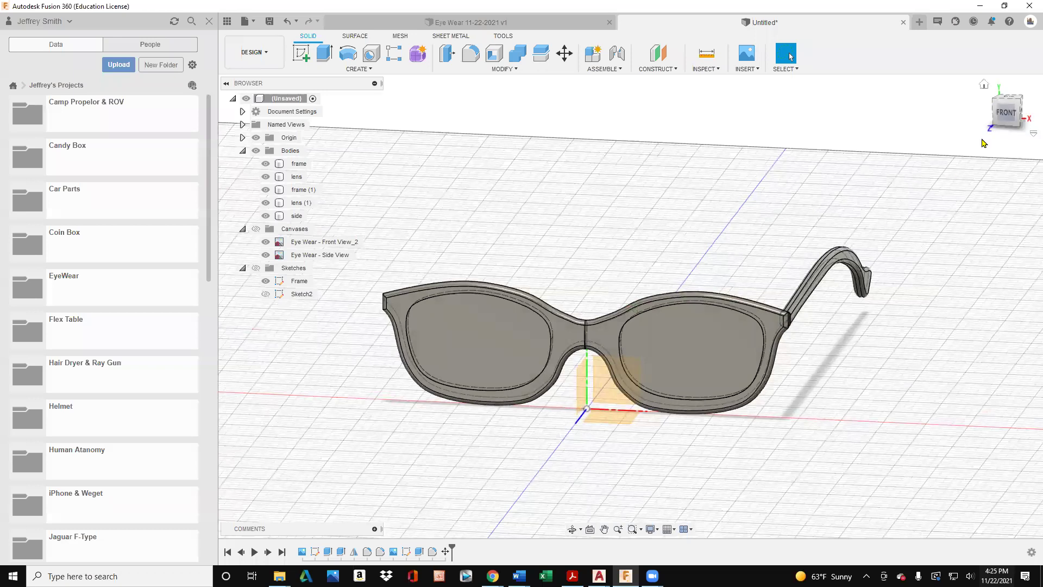
pyautogui.click(358, 69)
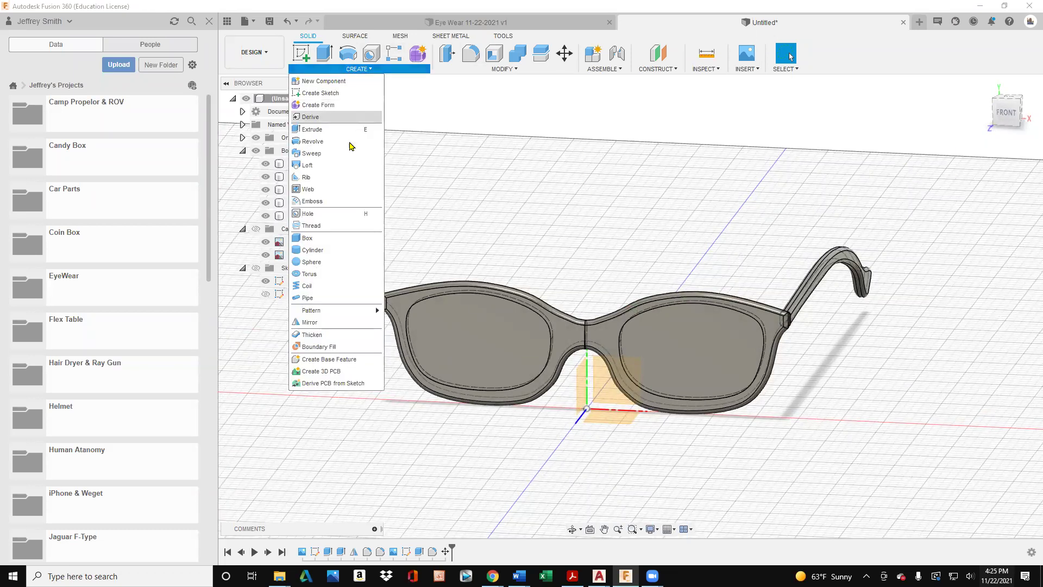
pyautogui.click(328, 322)
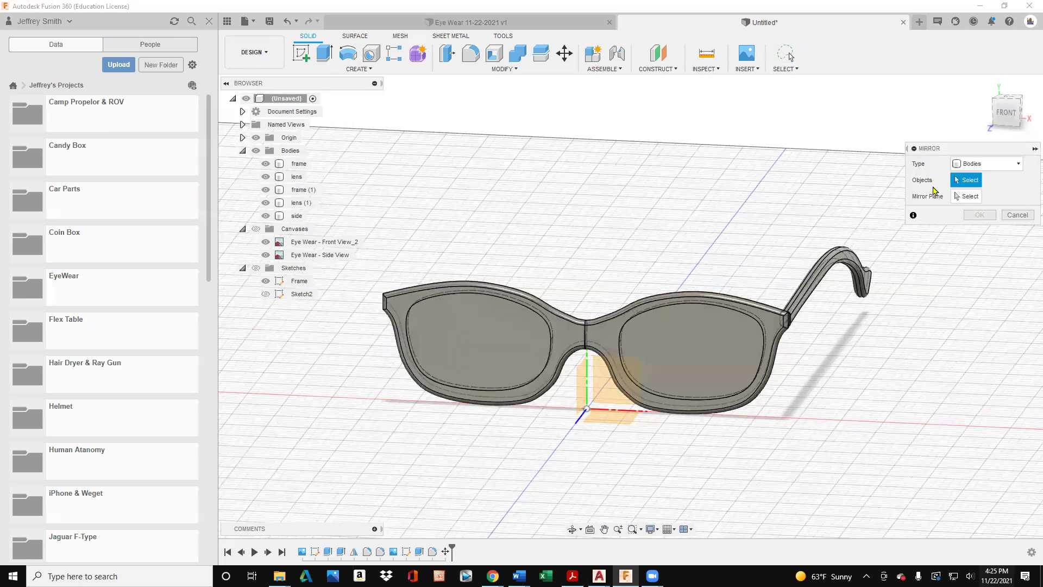
pyautogui.click(845, 267)
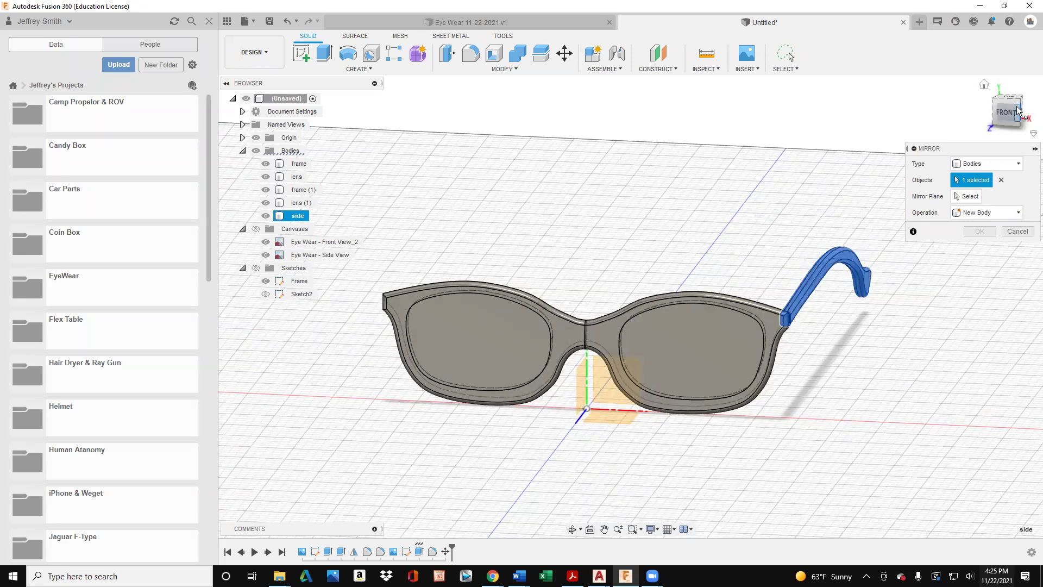
pyautogui.moveTo(1007, 112); pyautogui.dragTo(1000, 116)
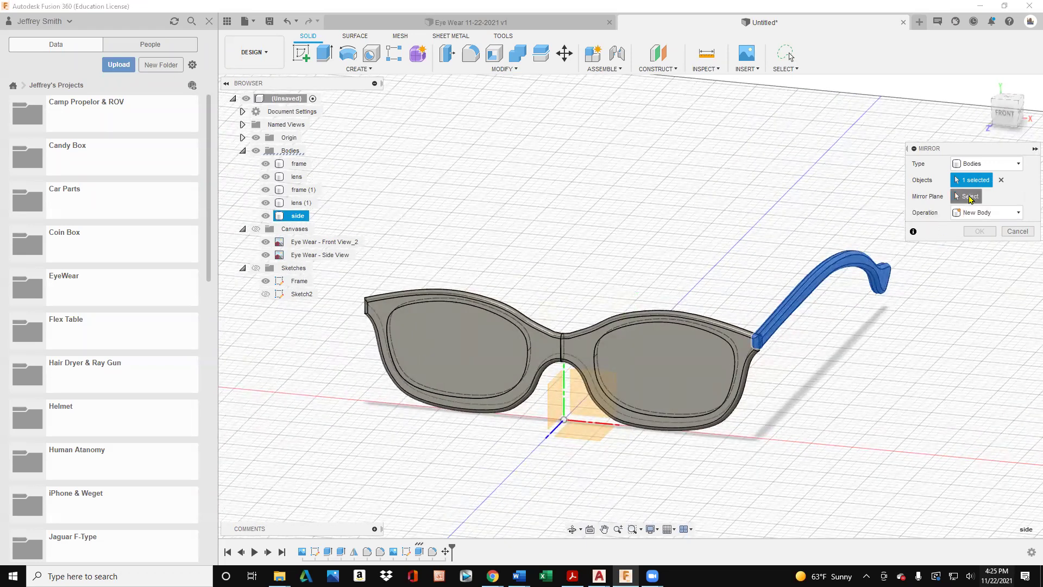
pyautogui.click(971, 196)
pyautogui.click(553, 396)
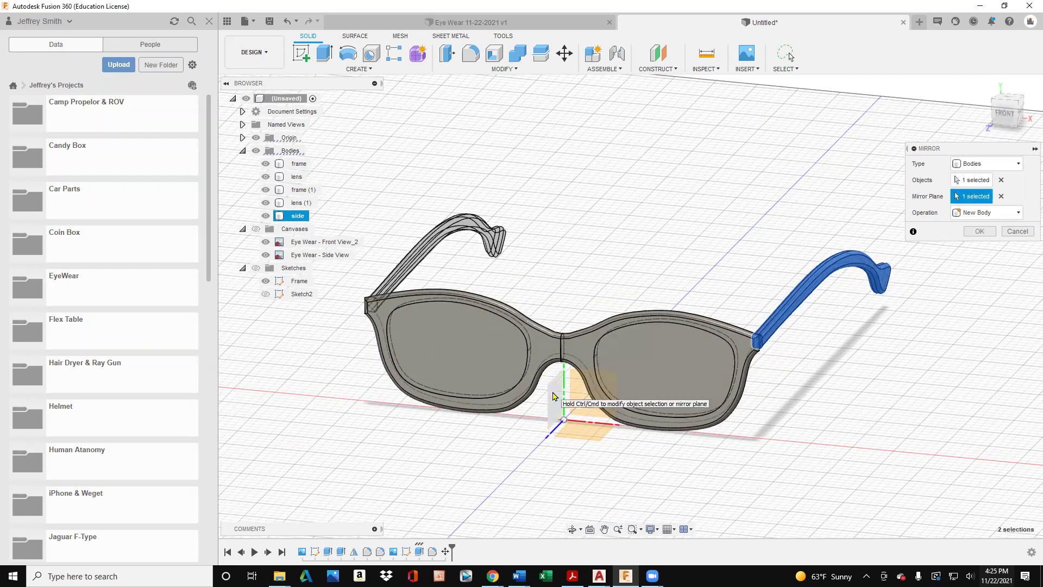
pyautogui.click(977, 232)
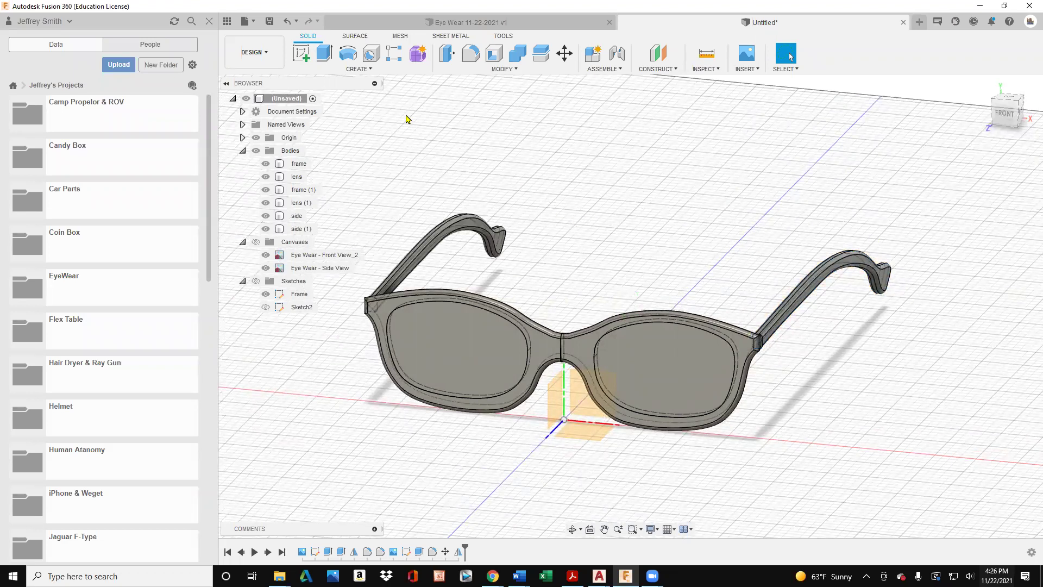
# Switch the model to the Render workspace.
pyautogui.click(270, 56)
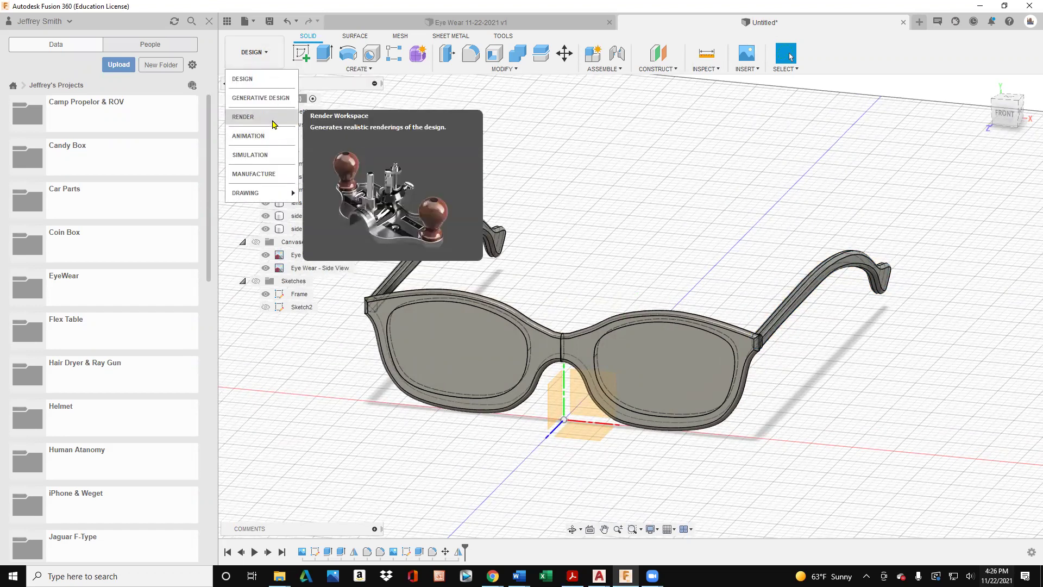
pyautogui.press('Escape')
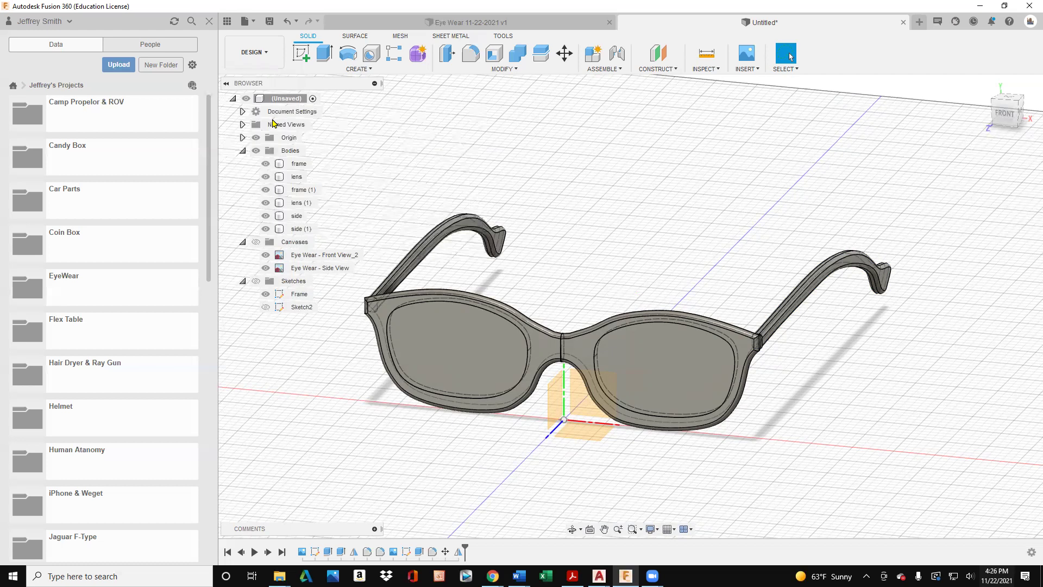
pyautogui.click(270, 57)
pyautogui.click(243, 117)
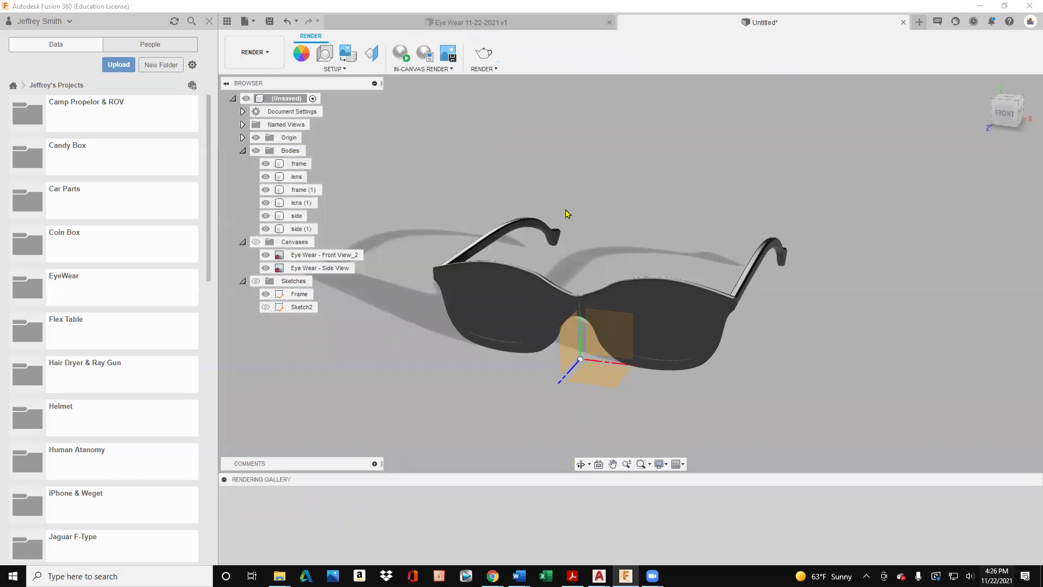
pyautogui.scroll(2, 568, 215)
pyautogui.click(505, 359)
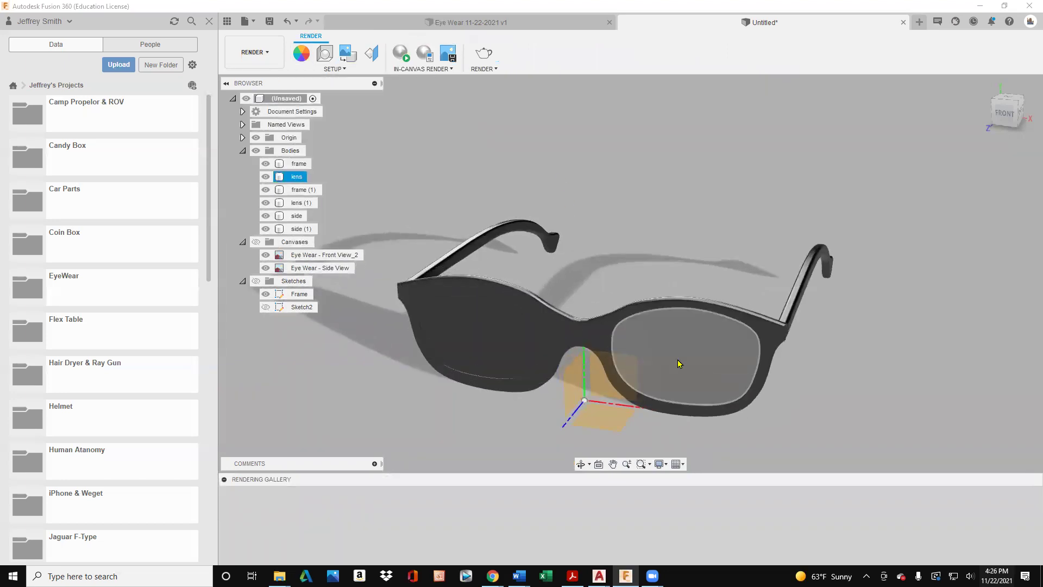
pyautogui.press('Escape')
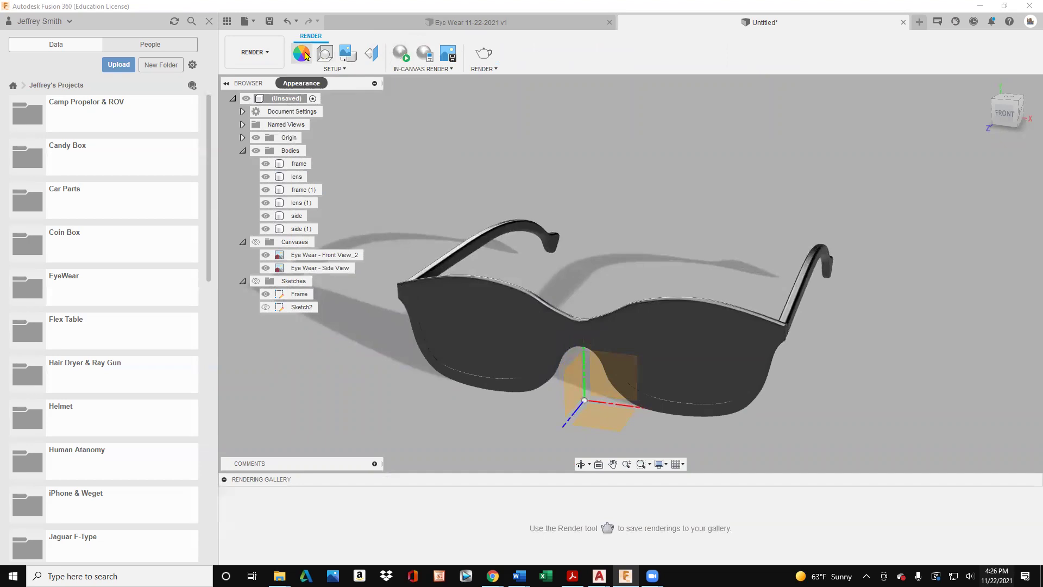
# Apply the smooth Glass (Blue) appearance to both lens bodies.
pyautogui.click(306, 57)
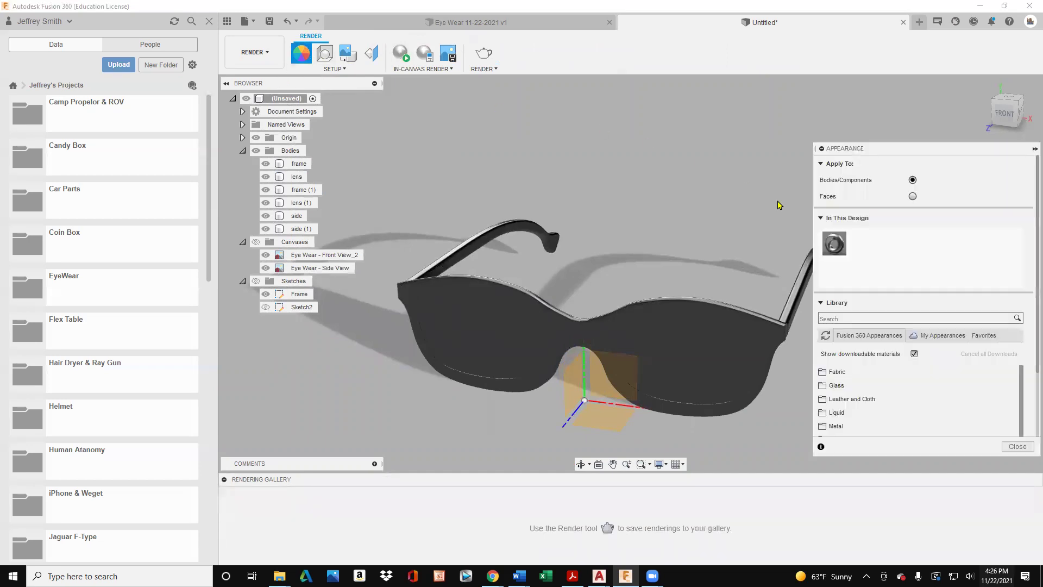
pyautogui.click(861, 354)
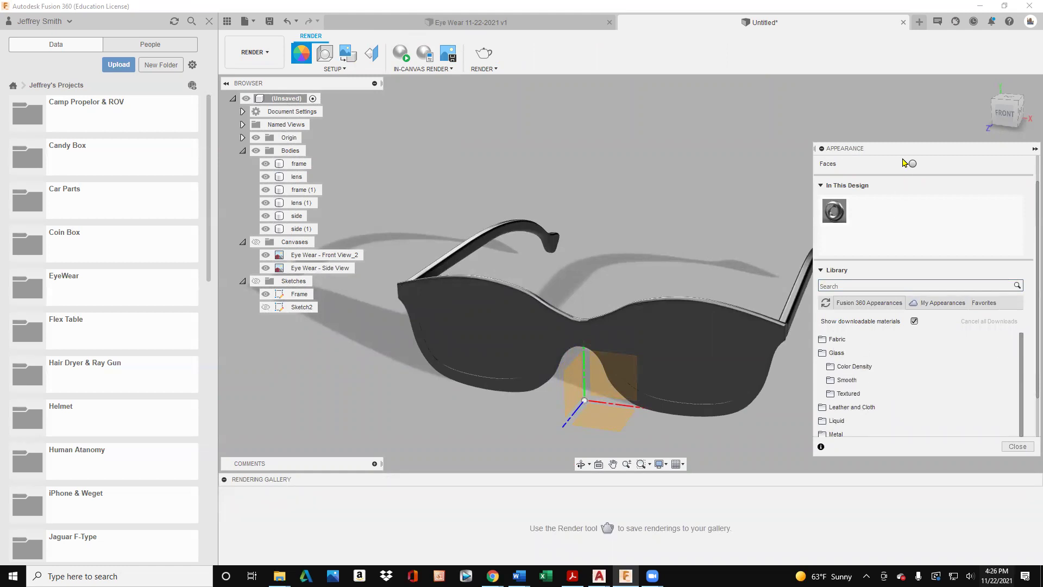
pyautogui.moveTo(891, 143); pyautogui.dragTo(860, 87)
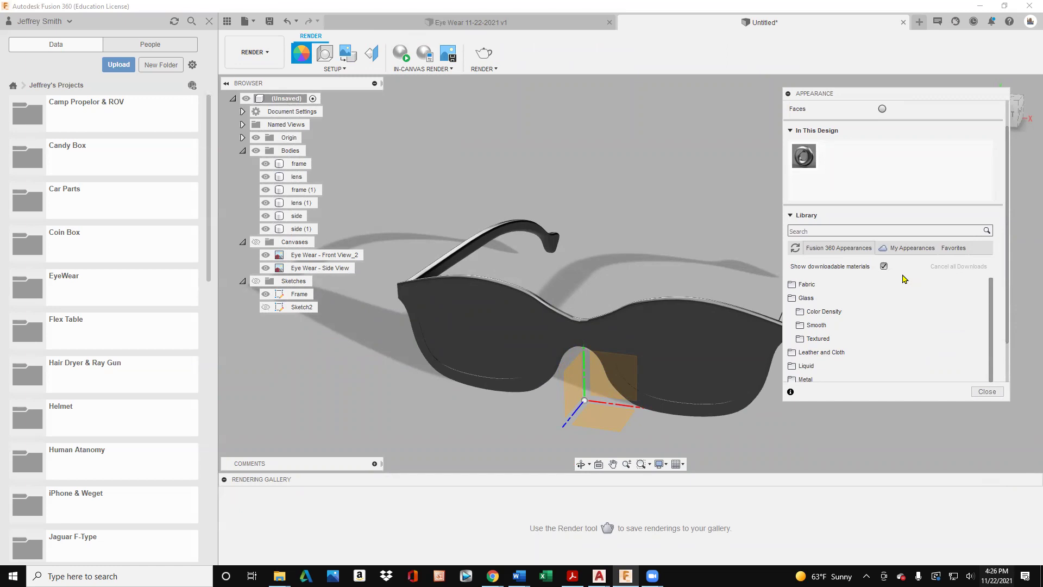
pyautogui.click(817, 325)
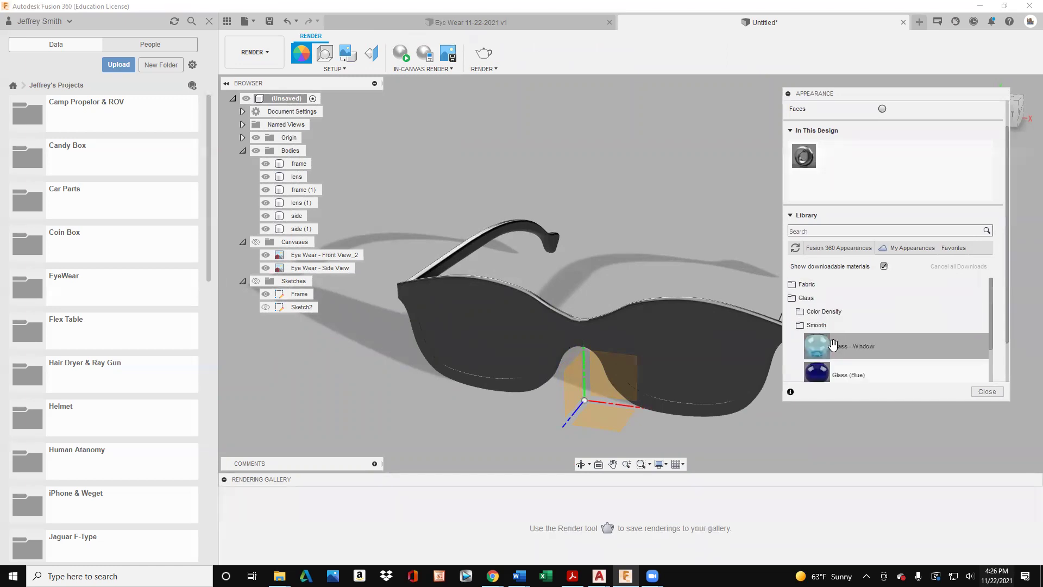
pyautogui.moveTo(820, 373); pyautogui.dragTo(692, 348)
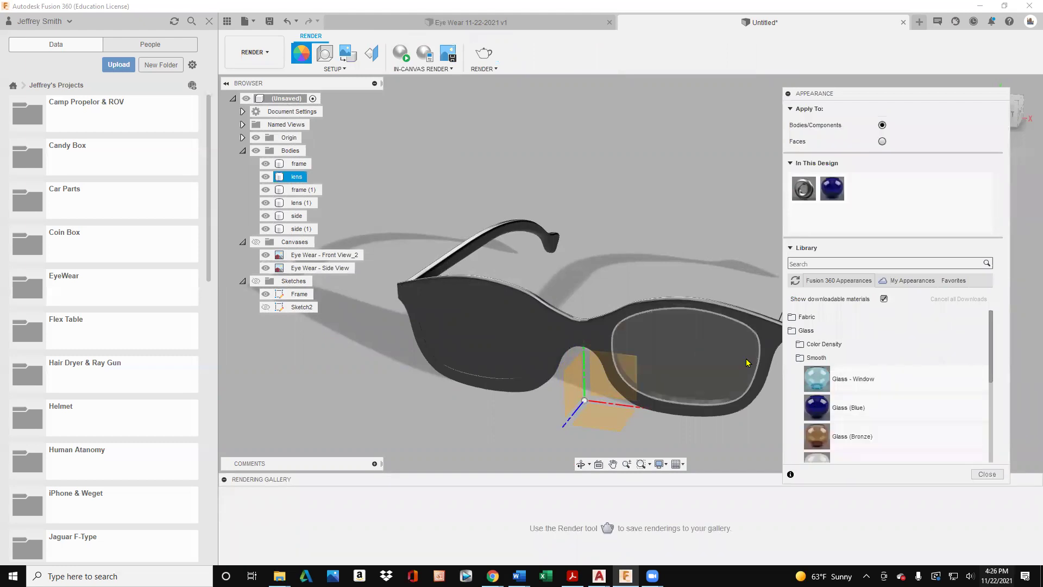
pyautogui.moveTo(817, 407); pyautogui.dragTo(512, 344)
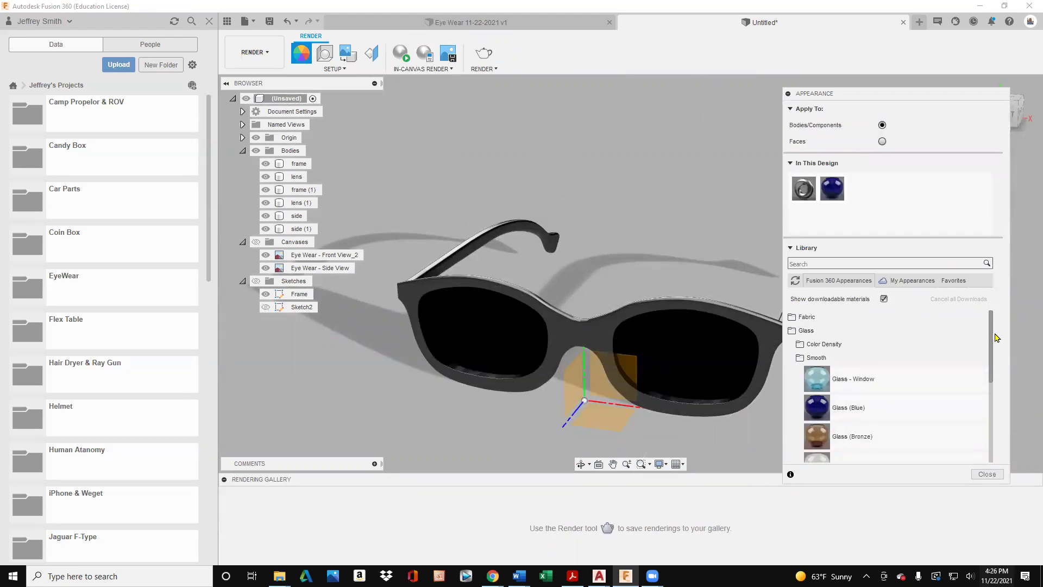
# Download the 3D Mahogany - Semigloss appearance from the Finished category of the Wood (Solid) library.
pyautogui.moveTo(992, 339)
pyautogui.mouseDown()
pyautogui.moveTo(998, 382)
pyautogui.moveTo(994, 333)
pyautogui.mouseUp()
pyautogui.click(821, 329)
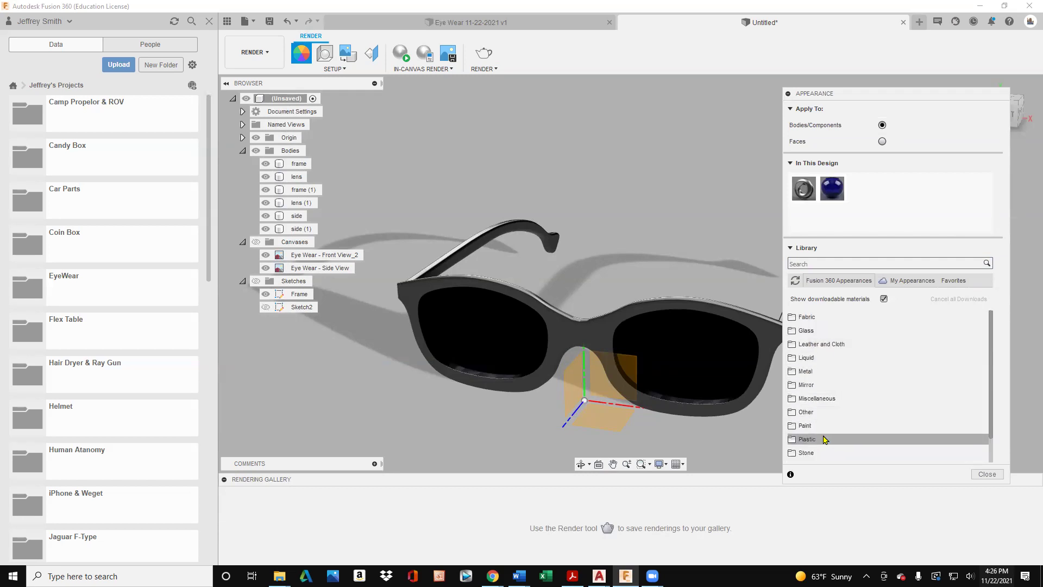
pyautogui.scroll(-2, 818, 413)
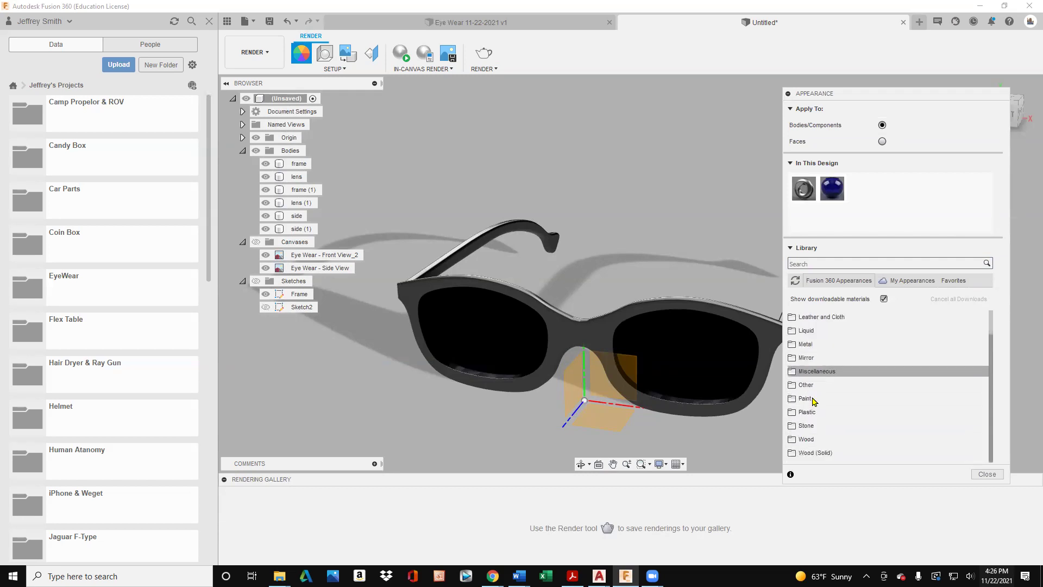
pyautogui.click(815, 442)
pyautogui.scroll(-5, 848, 393)
pyautogui.scroll(-2, 847, 394)
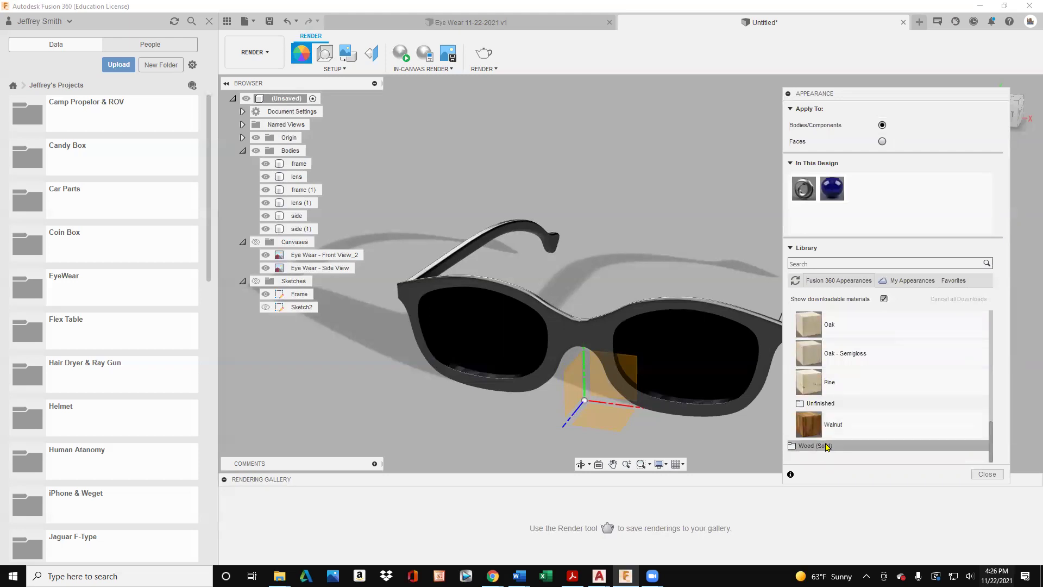
pyautogui.click(826, 446)
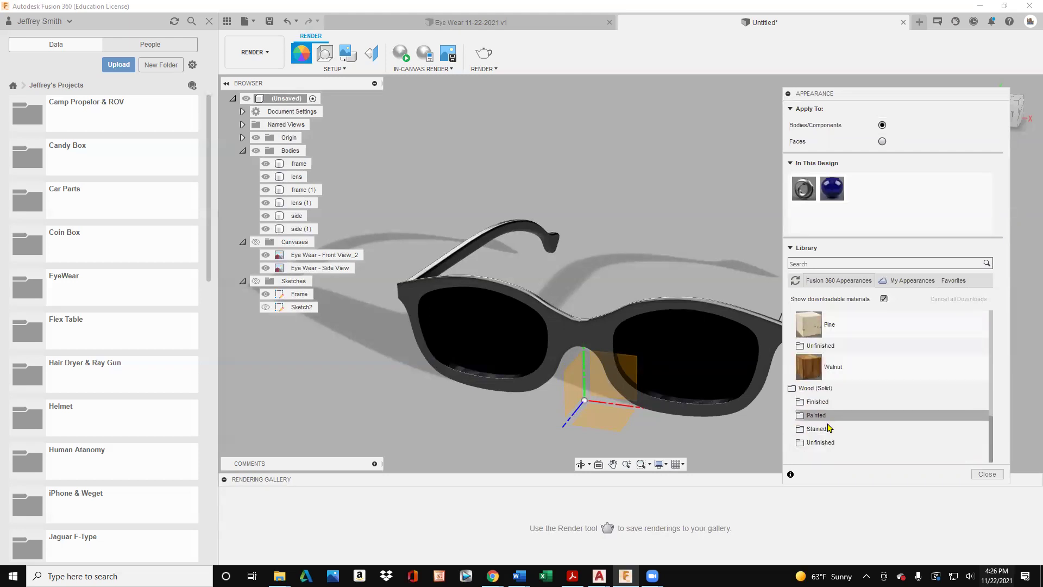
pyautogui.click(824, 403)
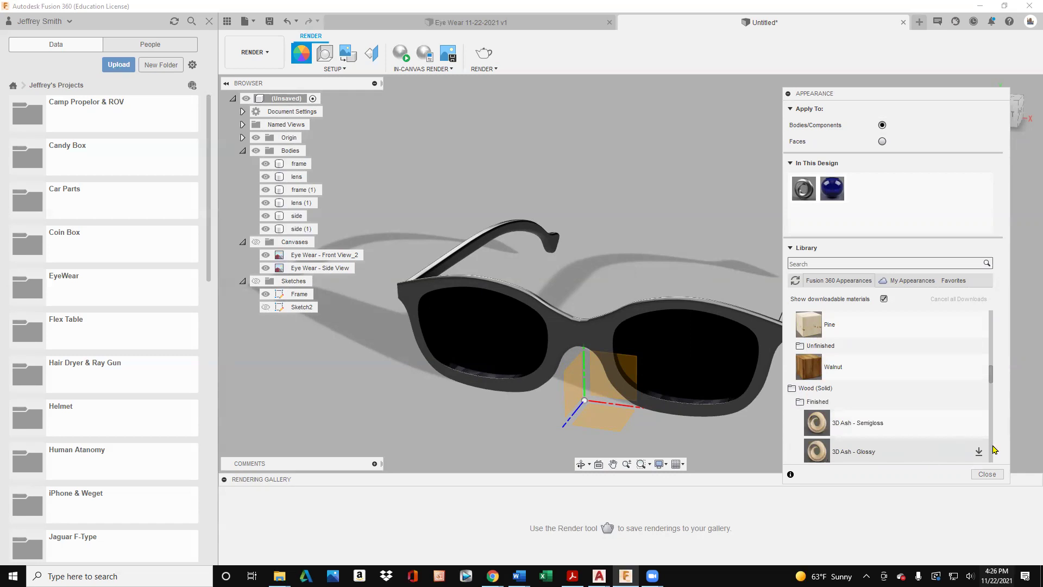
pyautogui.scroll(-5, 931, 411)
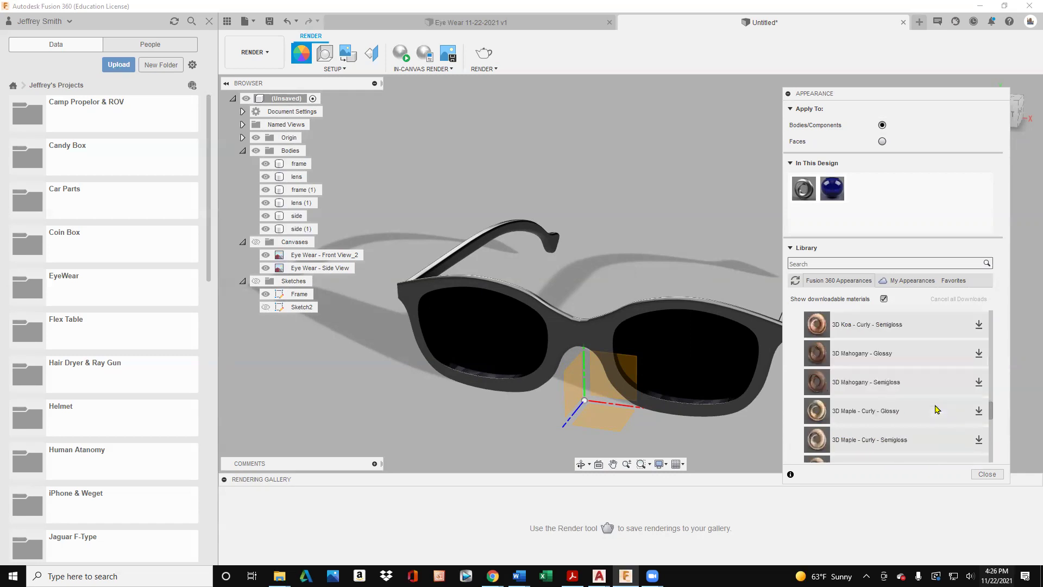
pyautogui.click(979, 382)
# Apply the Walnut appearance from the Wood library to both frame bodies.
pyautogui.scroll(3, 941, 421)
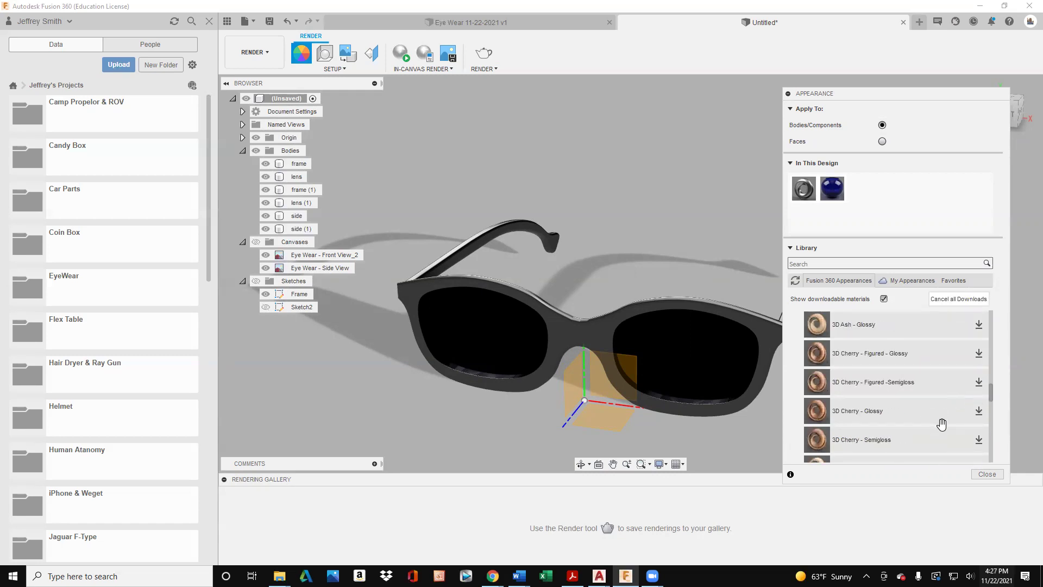
pyautogui.scroll(-3, 941, 424)
pyautogui.scroll(3, 940, 422)
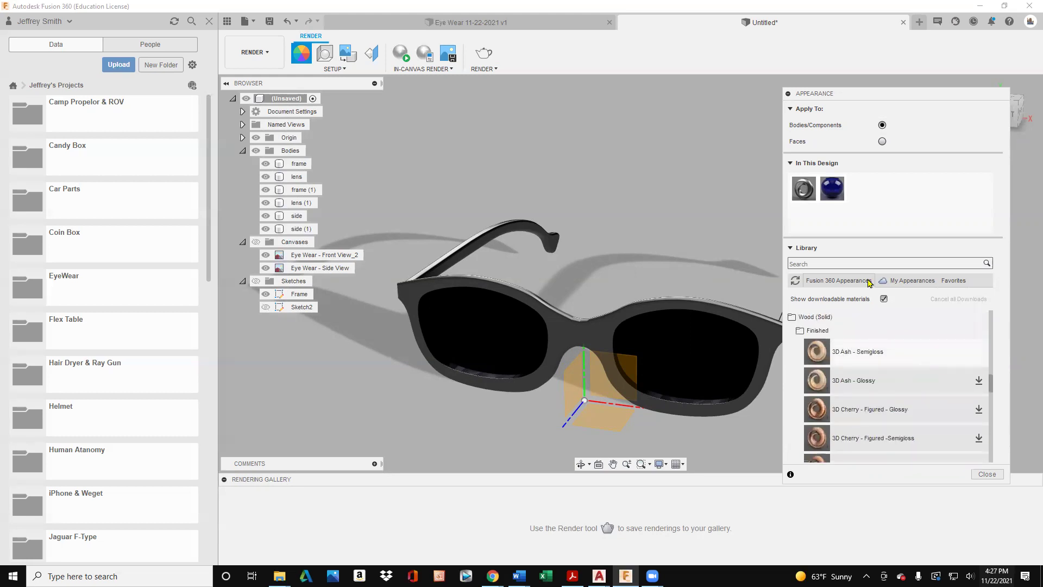
pyautogui.scroll(2, 805, 326)
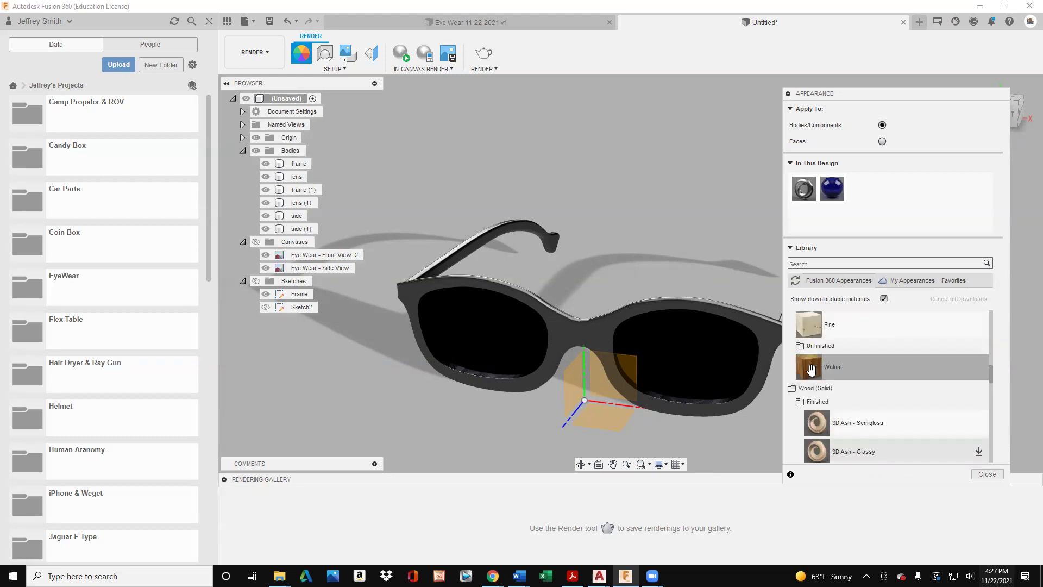
pyautogui.scroll(2, 810, 367)
pyautogui.scroll(3, 813, 369)
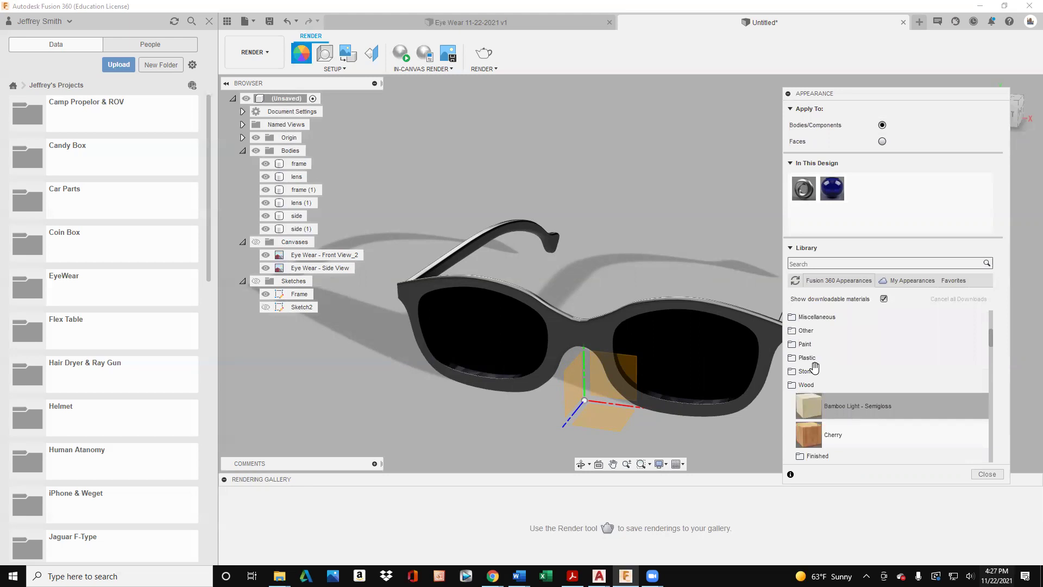
pyautogui.scroll(-3, 815, 368)
pyautogui.scroll(-3, 814, 367)
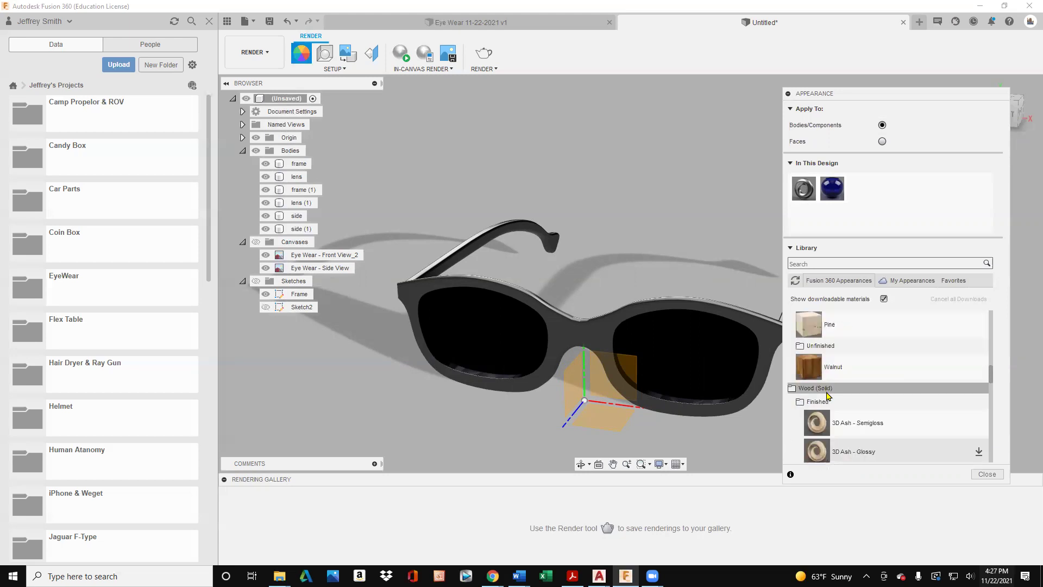
pyautogui.moveTo(809, 360); pyautogui.dragTo(763, 330)
pyautogui.moveTo(810, 373); pyautogui.dragTo(573, 334)
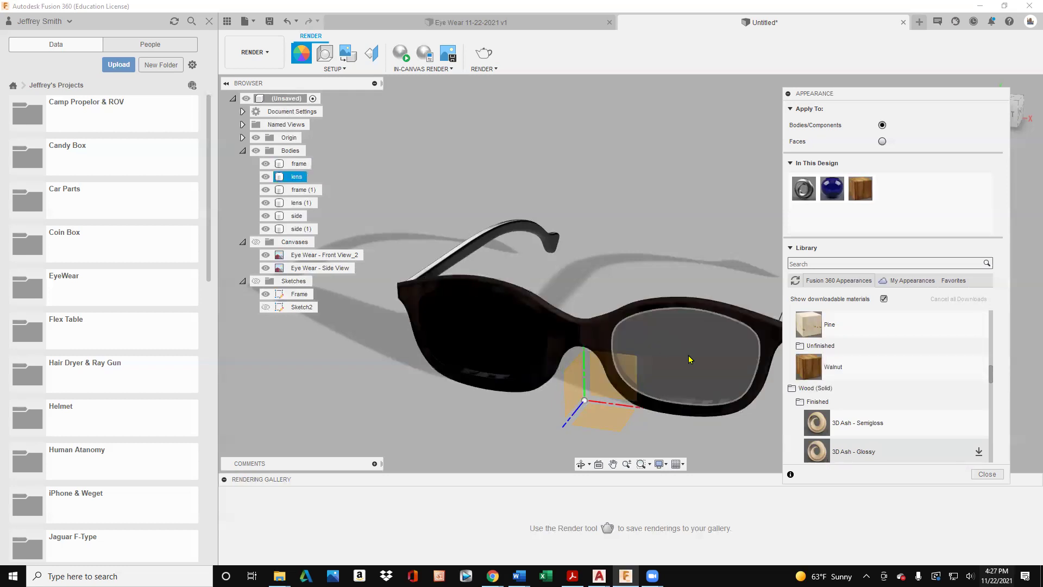
# Apply the Walnut appearance to both side bodies of the glasses.
pyautogui.scroll(5, 681, 337)
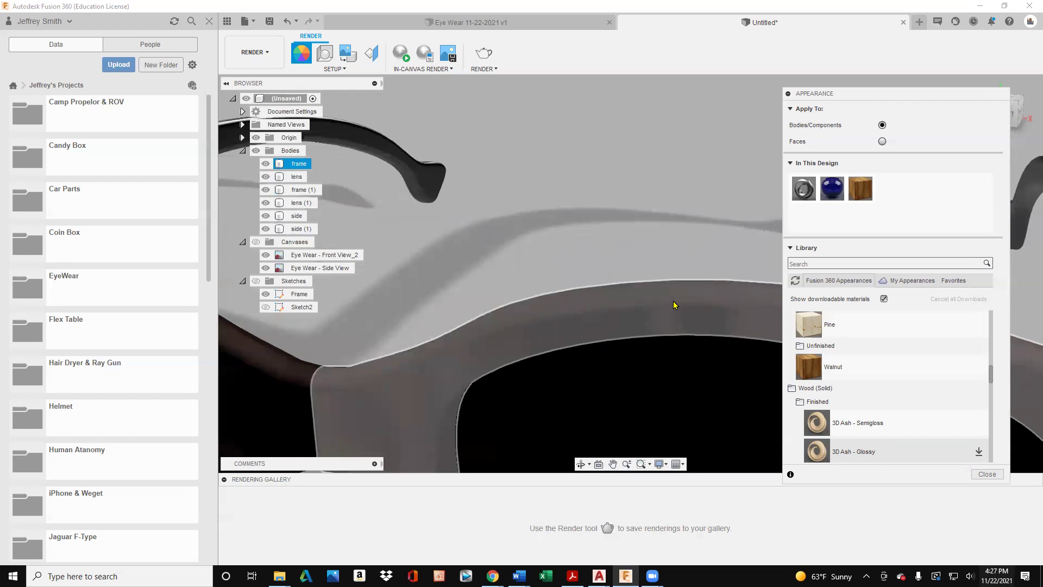
pyautogui.scroll(-5, 674, 305)
pyautogui.moveTo(814, 365); pyautogui.dragTo(454, 251)
pyautogui.moveTo(934, 100); pyautogui.dragTo(448, 101)
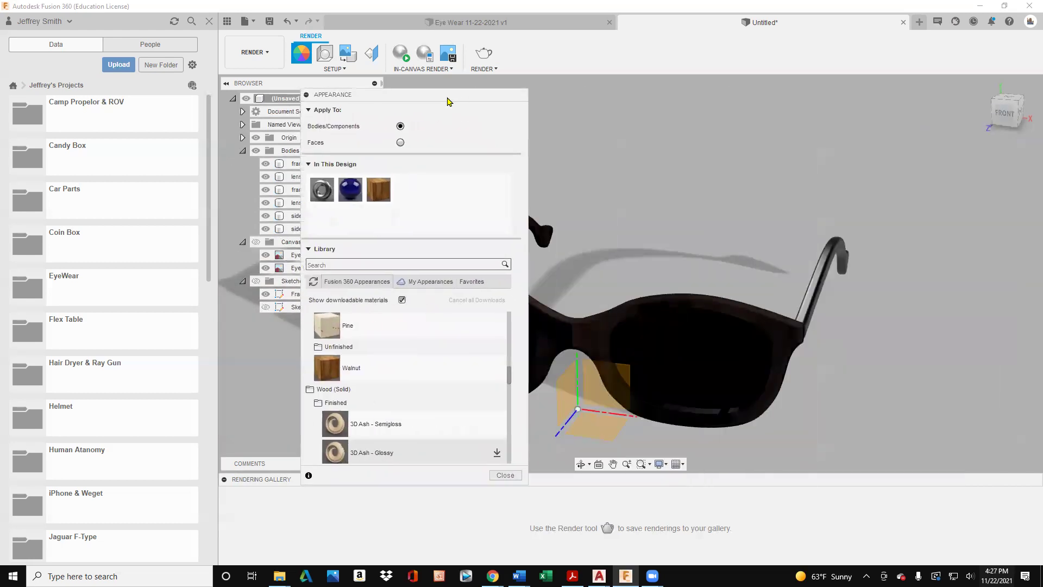
pyautogui.moveTo(326, 369); pyautogui.dragTo(810, 296)
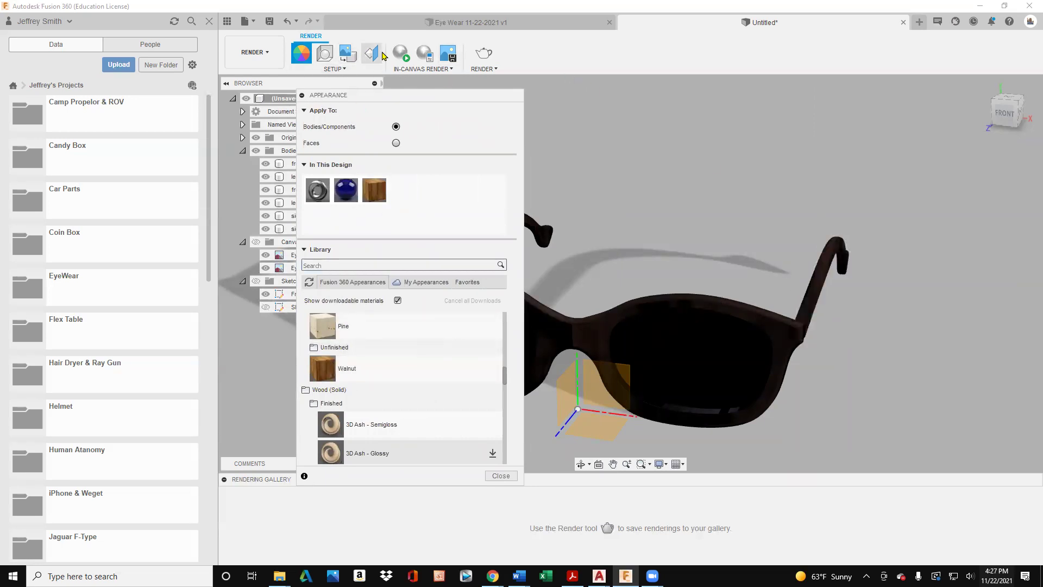
pyautogui.moveTo(349, 97); pyautogui.dragTo(678, 99)
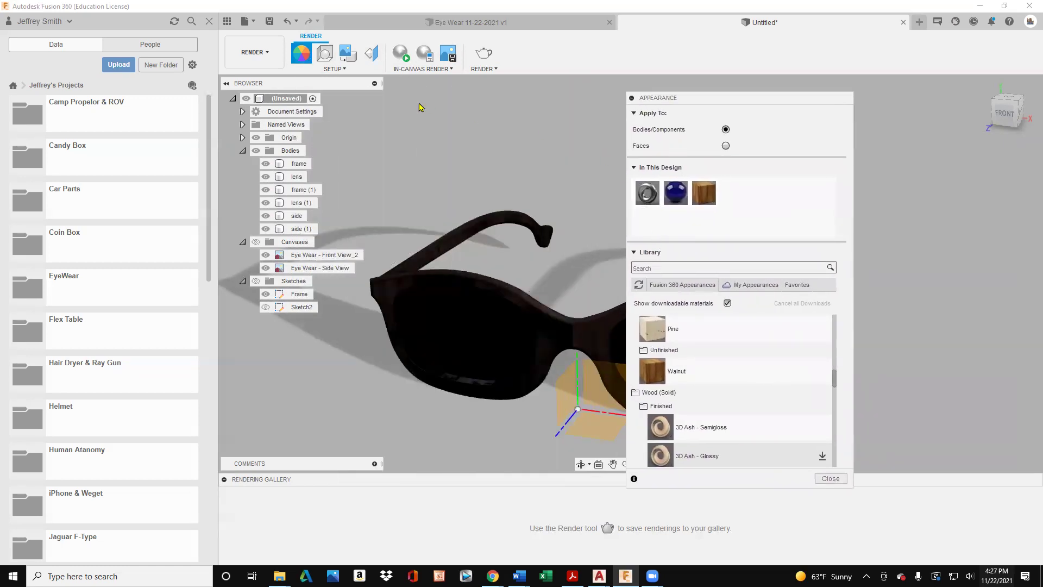
# Change the scene background from a solid color to Environment.
pyautogui.click(330, 58)
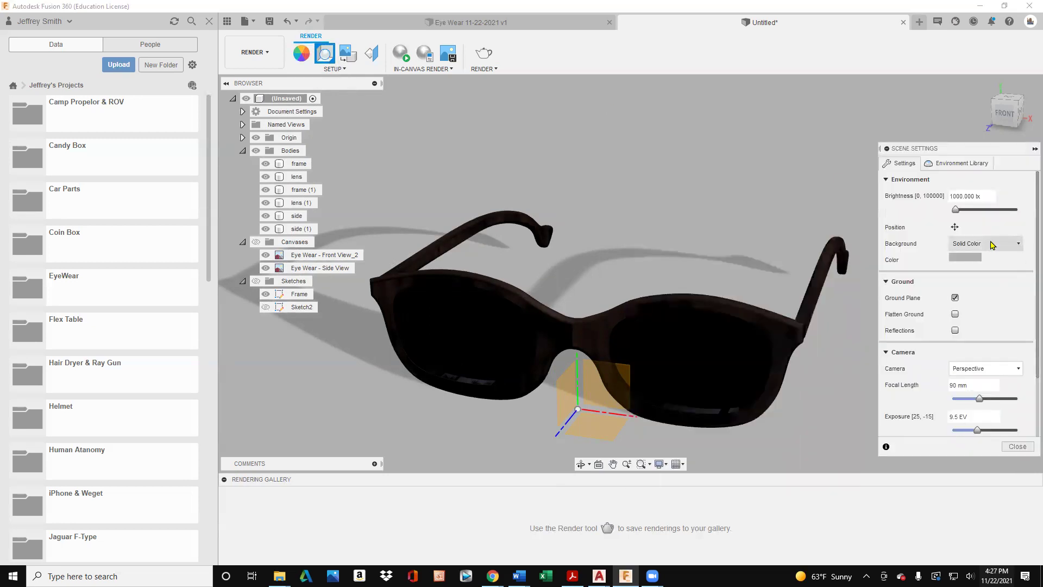
pyautogui.click(986, 248)
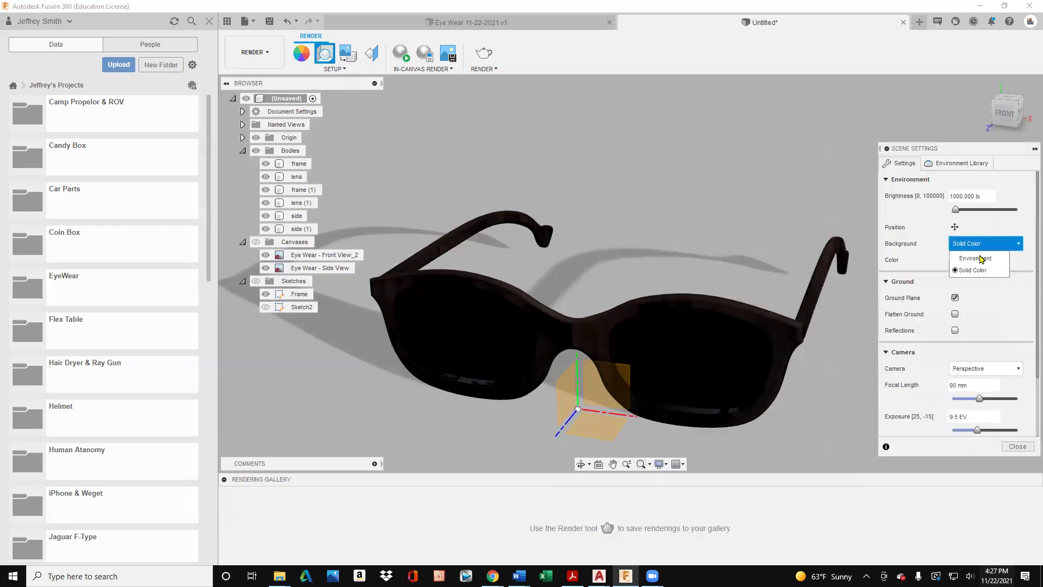
pyautogui.click(977, 259)
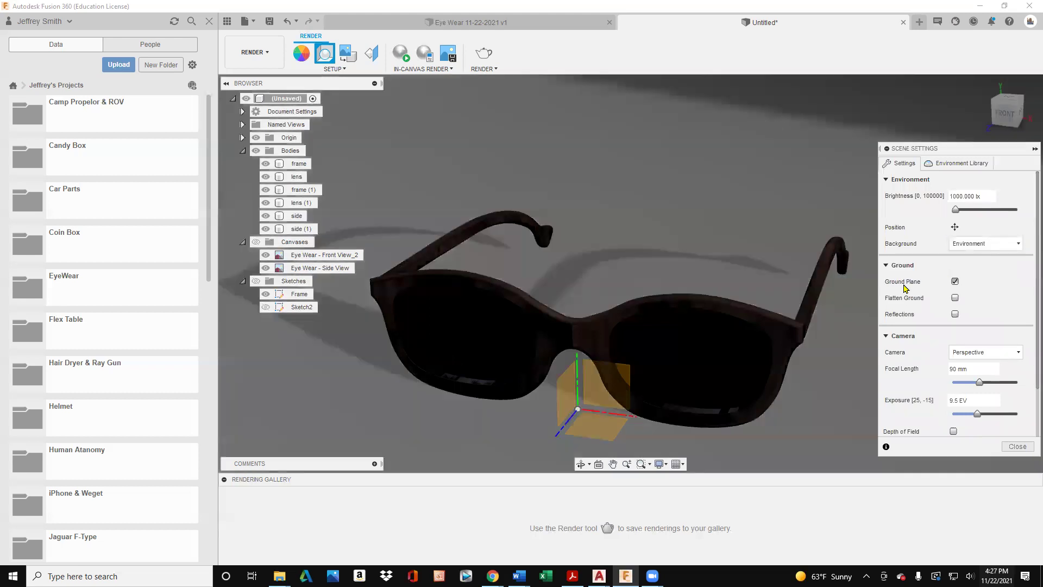
# Set the scene environment to Dry lake bed and orient the glasses in a low front view against the horizon.
pyautogui.click(964, 166)
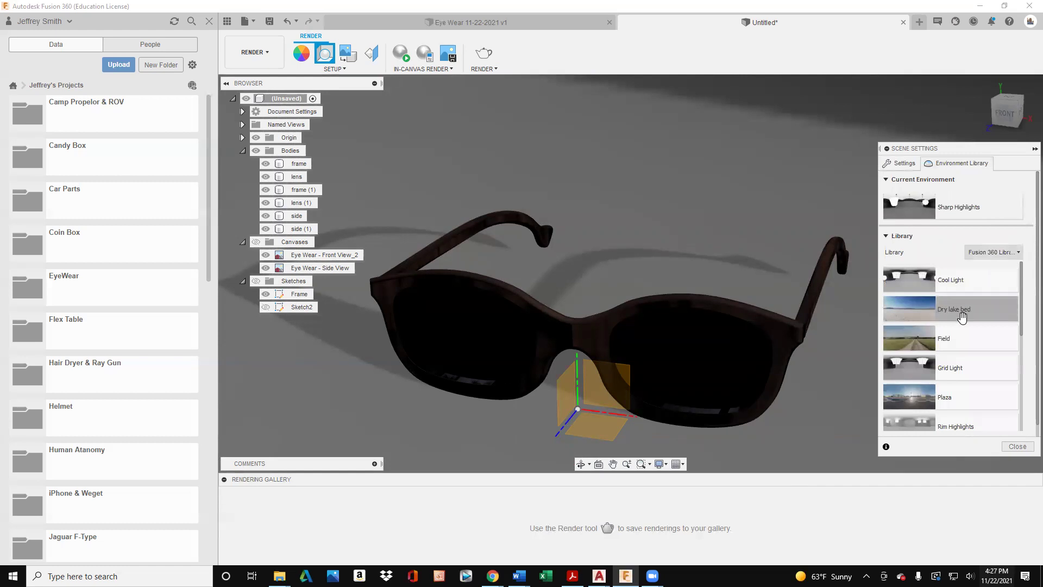
pyautogui.scroll(-5, 970, 407)
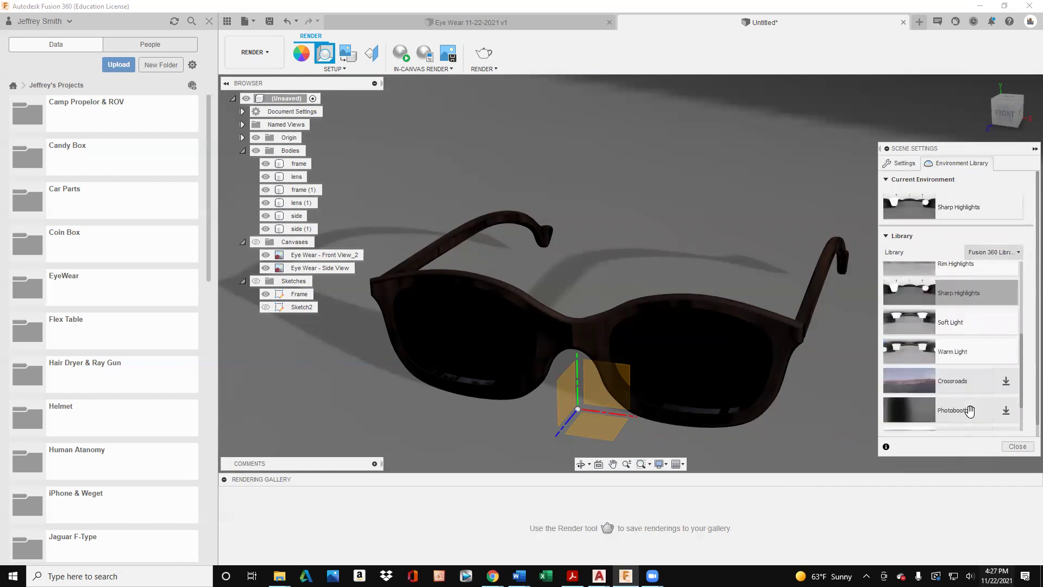
pyautogui.scroll(-2, 970, 407)
pyautogui.scroll(1, 957, 362)
pyautogui.scroll(-1, 958, 363)
pyautogui.scroll(5, 957, 363)
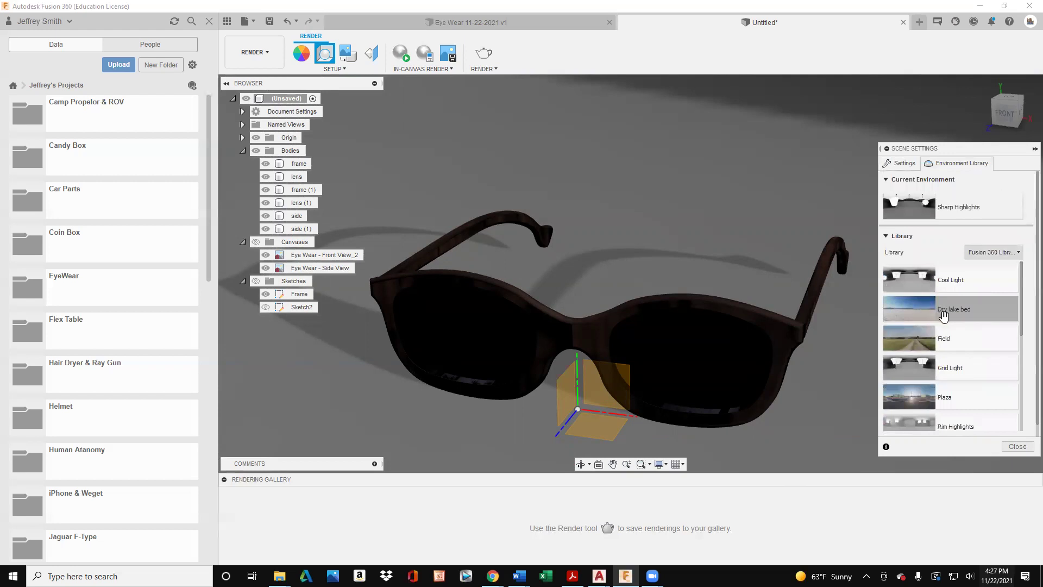
pyautogui.moveTo(924, 309); pyautogui.dragTo(782, 212)
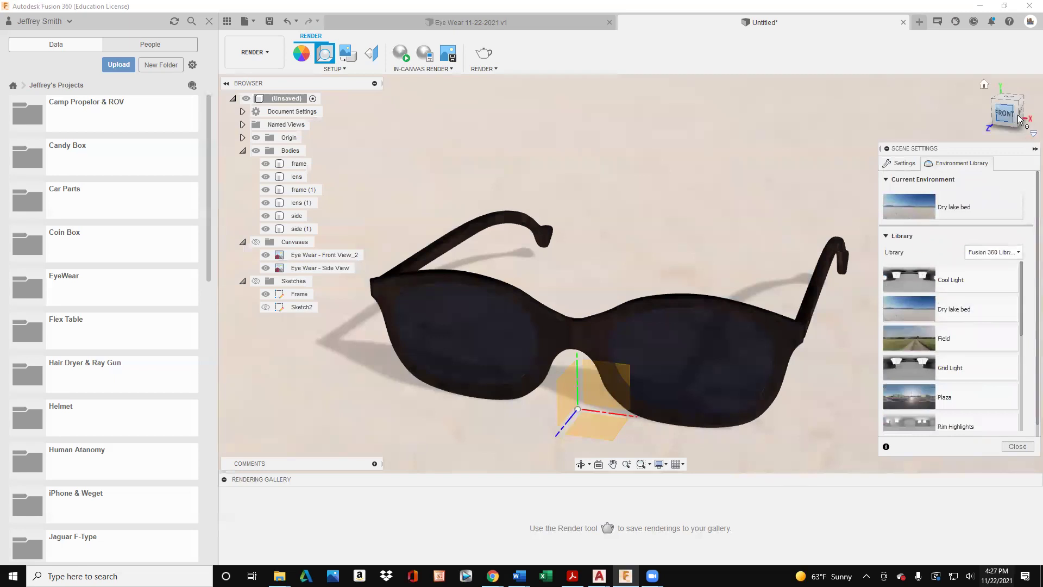
pyautogui.moveTo(1007, 107); pyautogui.dragTo(999, 108)
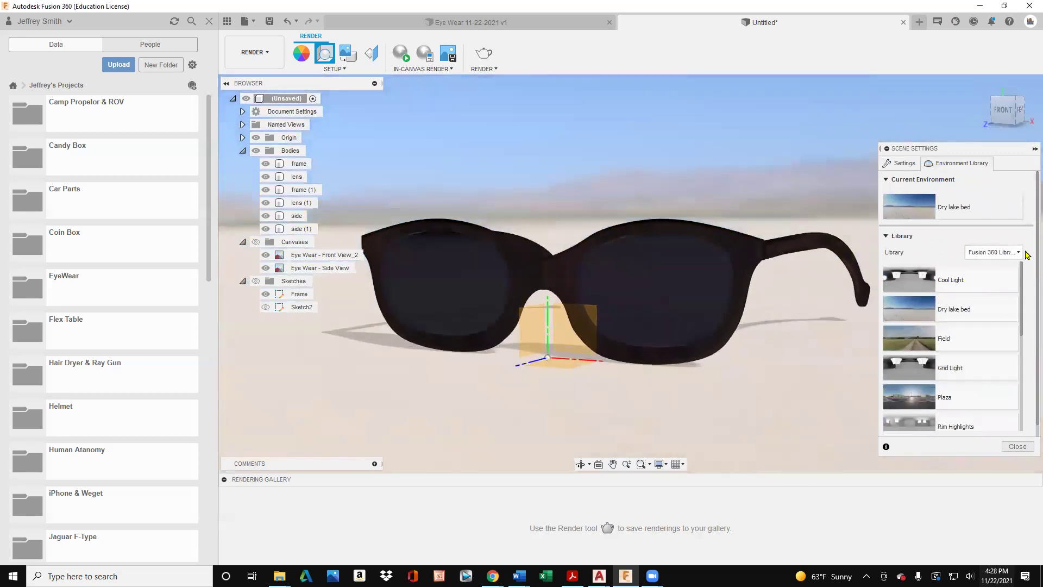
# Apply the Pine appearance to both frame bodies and both side bodies.
pyautogui.click(303, 53)
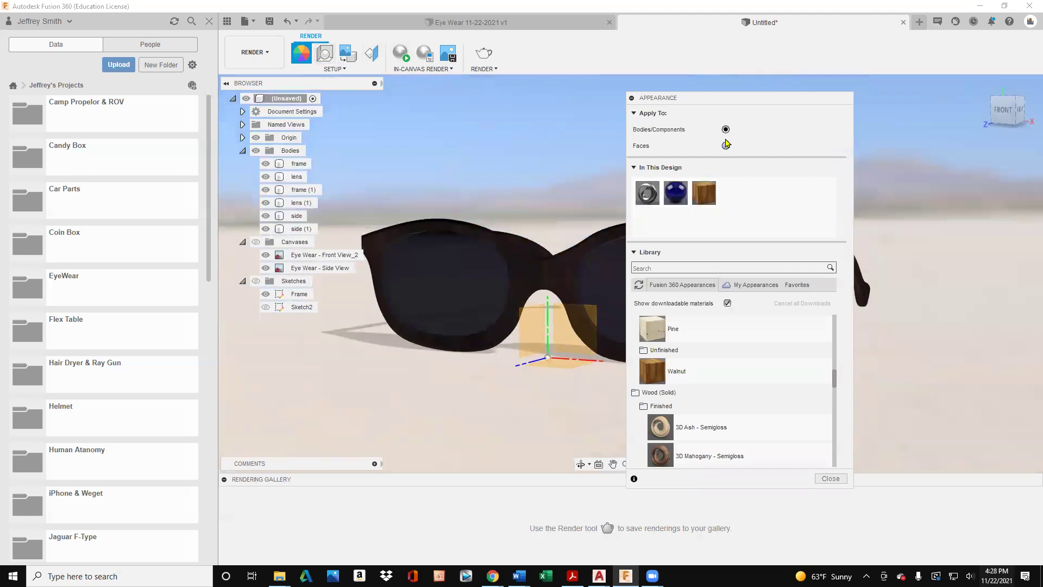
pyautogui.moveTo(741, 97); pyautogui.dragTo(920, 95)
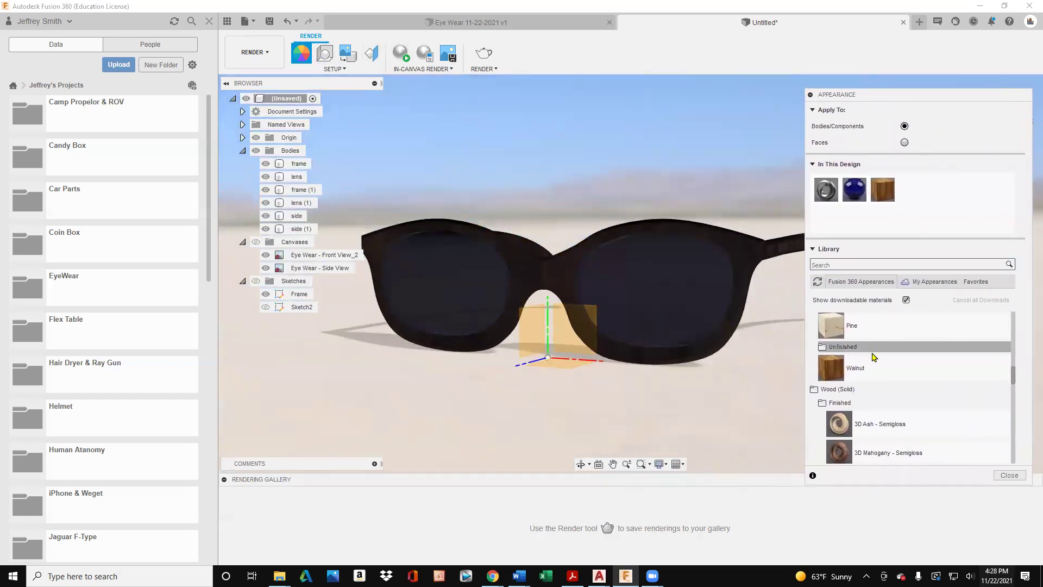
pyautogui.moveTo(834, 326); pyautogui.dragTo(754, 258)
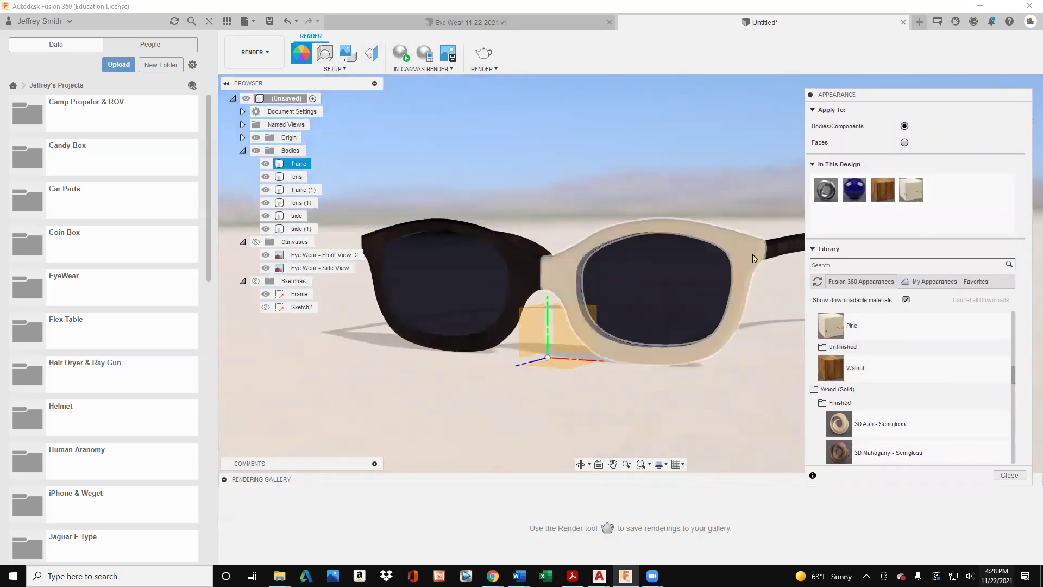
pyautogui.moveTo(830, 326); pyautogui.dragTo(492, 242)
pyautogui.moveTo(838, 326); pyautogui.dragTo(955, 408)
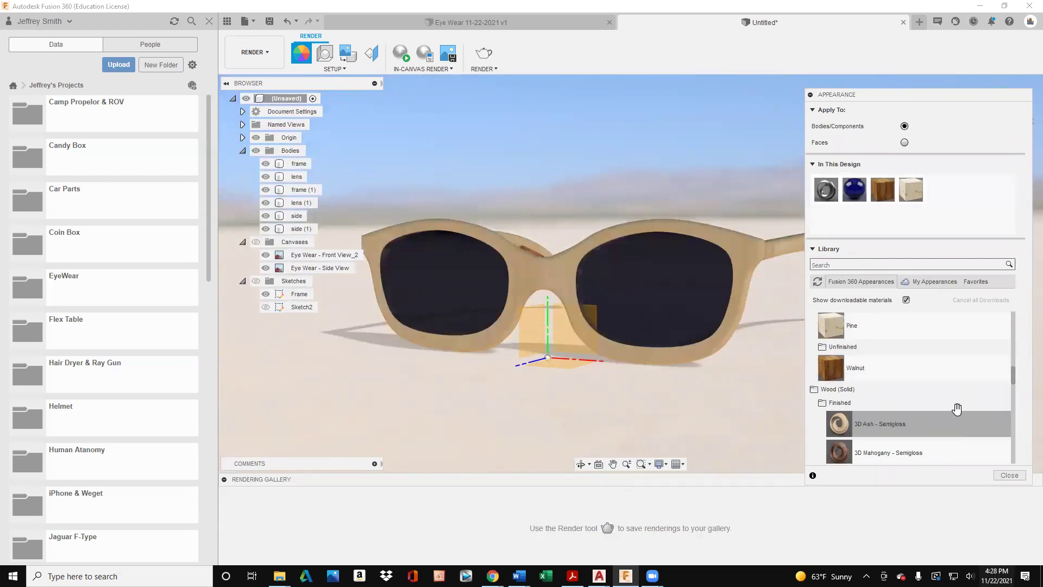
# Apply the Mirror appearance to both lens bodies and finish assigning appearances.
pyautogui.click(815, 388)
pyautogui.scroll(3, 820, 361)
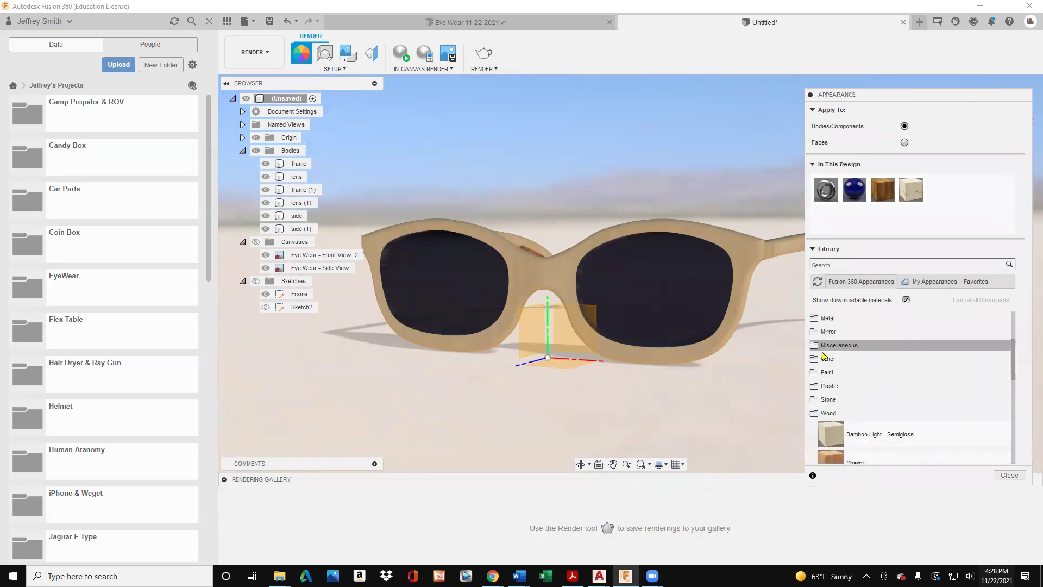
pyautogui.click(825, 332)
pyautogui.moveTo(831, 353); pyautogui.dragTo(700, 298)
pyautogui.moveTo(832, 355); pyautogui.dragTo(486, 296)
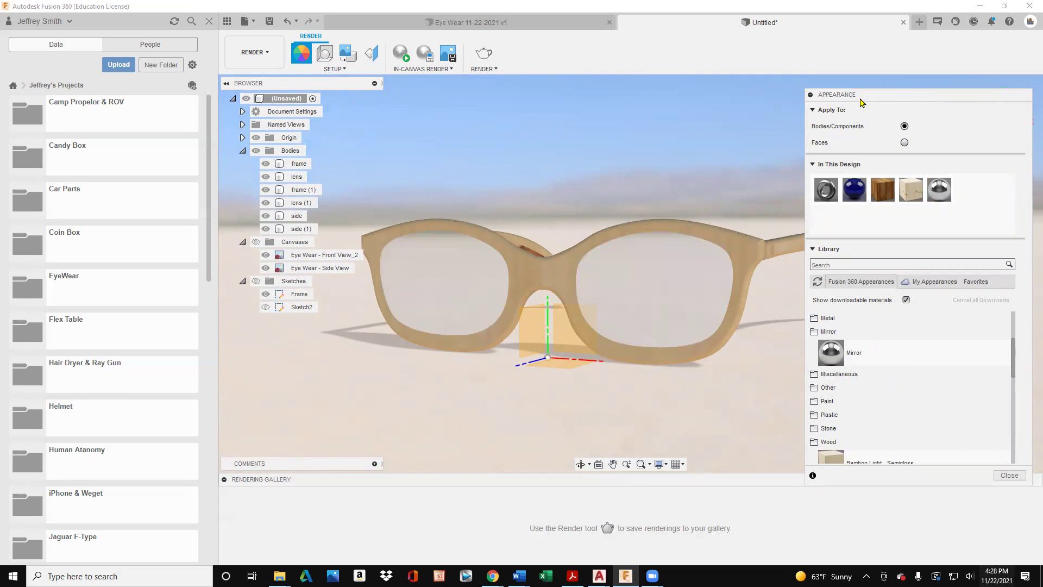
pyautogui.click(1012, 475)
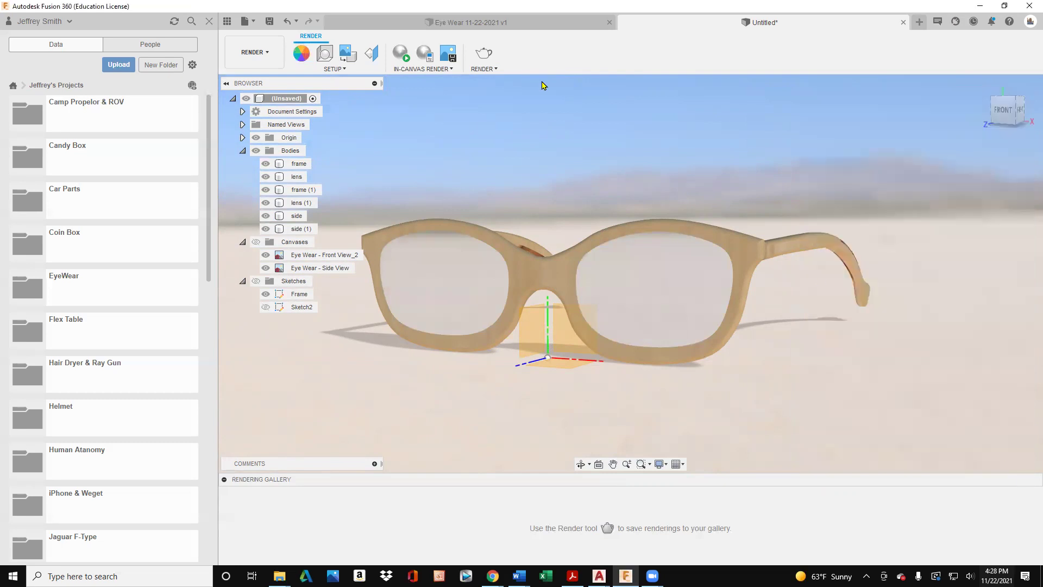
# Try to start a render, and save the design as Eye Wear 11-22-21 in the default project location.
pyautogui.click(483, 59)
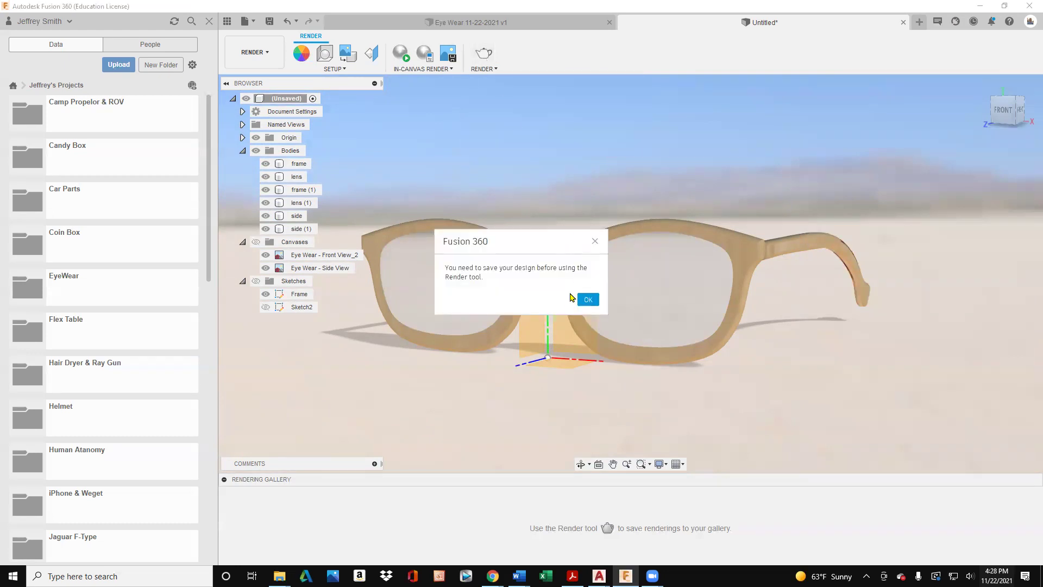
pyautogui.click(586, 300)
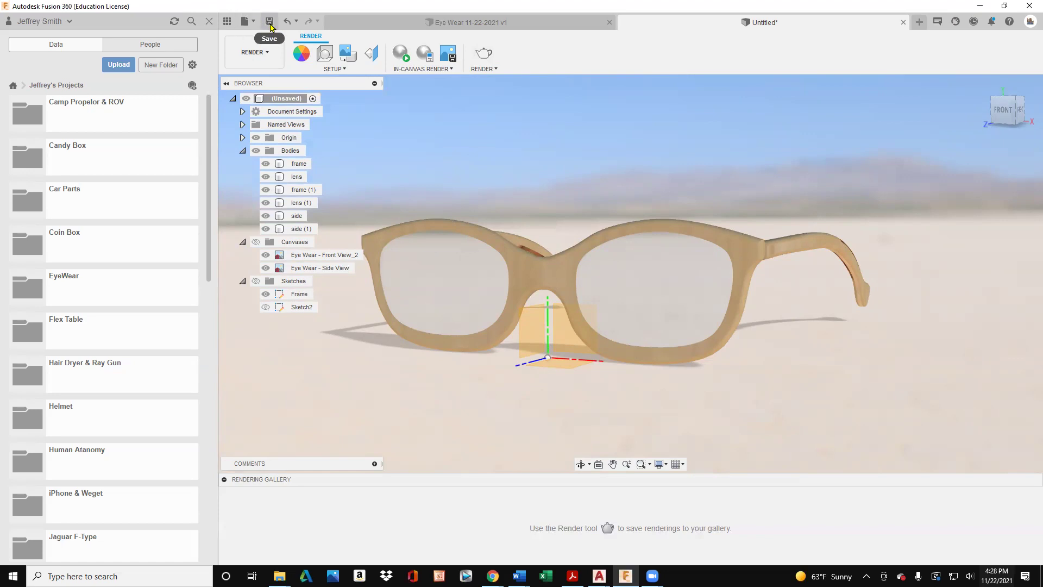
pyautogui.click(269, 25)
pyautogui.write('Eye Wear 11-22-21')
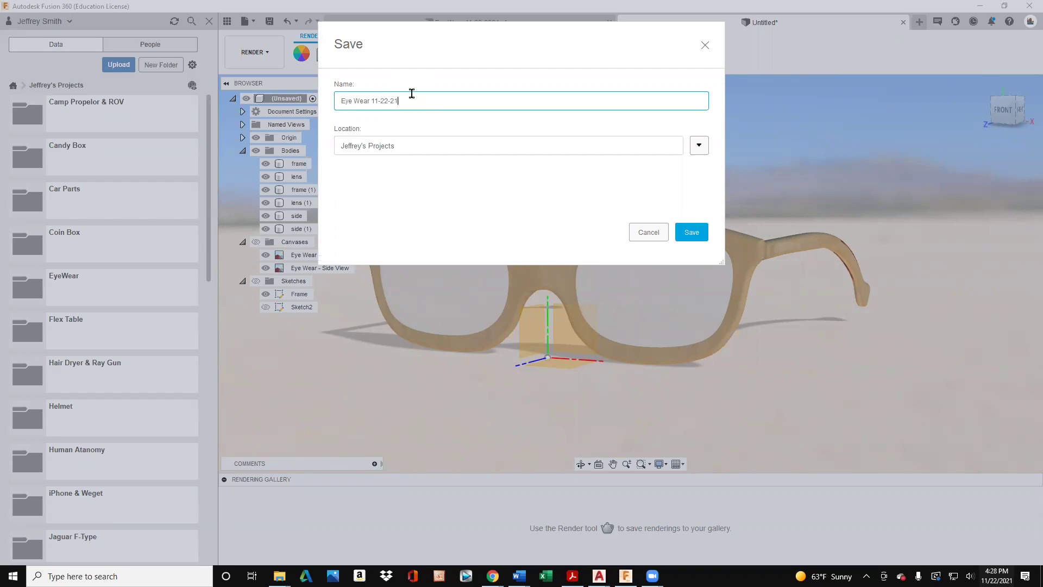
pyautogui.write('-a')
pyautogui.click(692, 232)
pyautogui.click(697, 232)
pyautogui.click(585, 201)
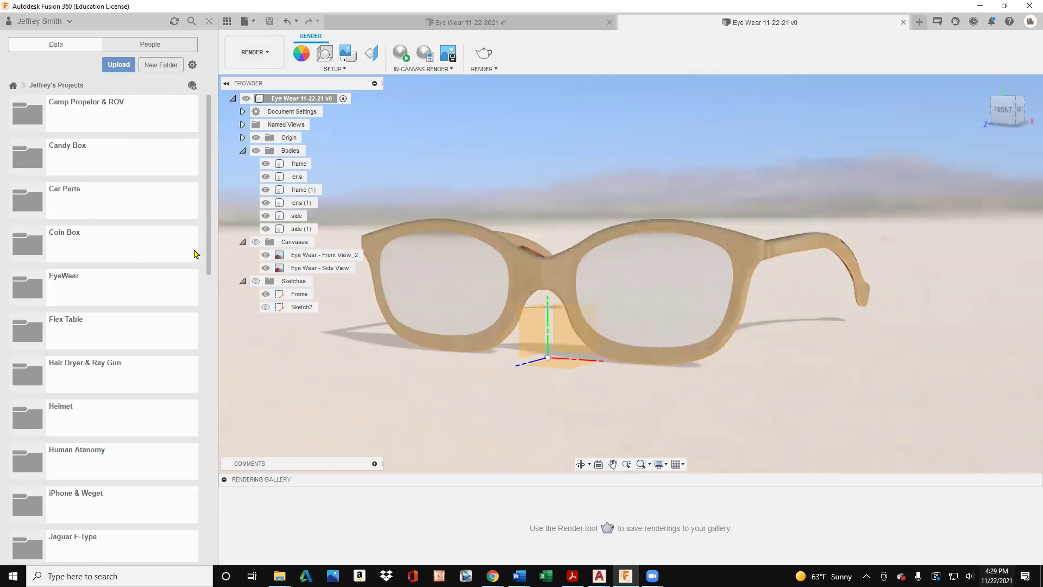
# Find the EyeWear folder among the project folders and open it.
pyautogui.scroll(-10, 172, 435)
pyautogui.scroll(-3, 163, 432)
pyautogui.scroll(5, 163, 432)
pyautogui.click(228, 23)
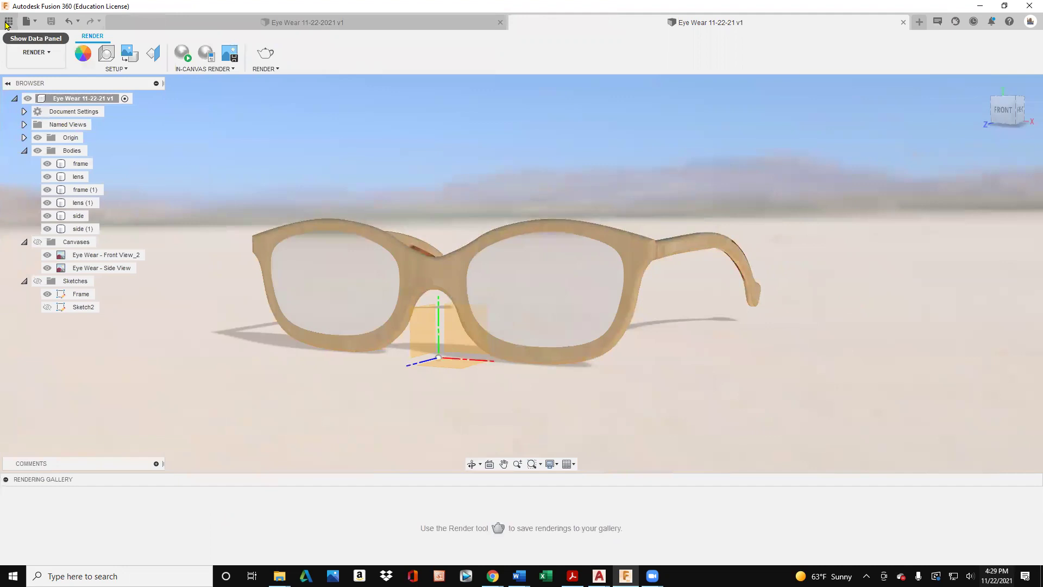
pyautogui.click(8, 23)
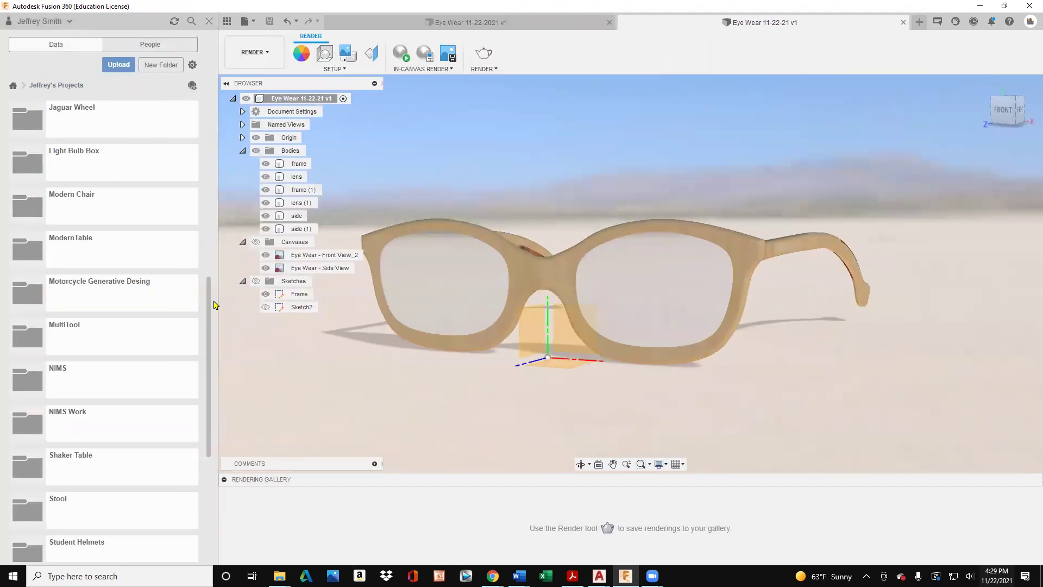
pyautogui.scroll(-4, 194, 326)
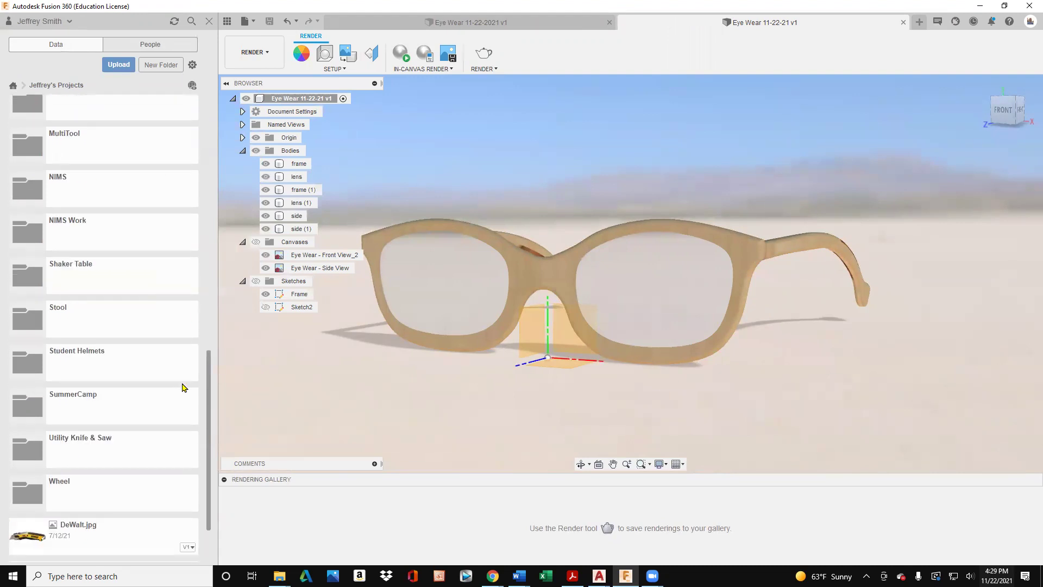
pyautogui.scroll(2, 135, 468)
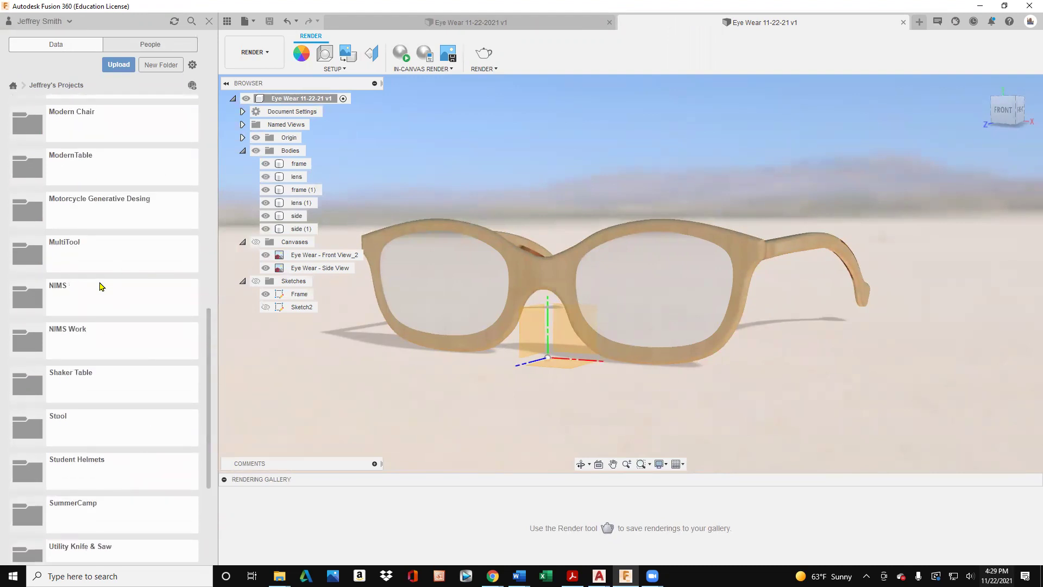
pyautogui.scroll(10, 96, 297)
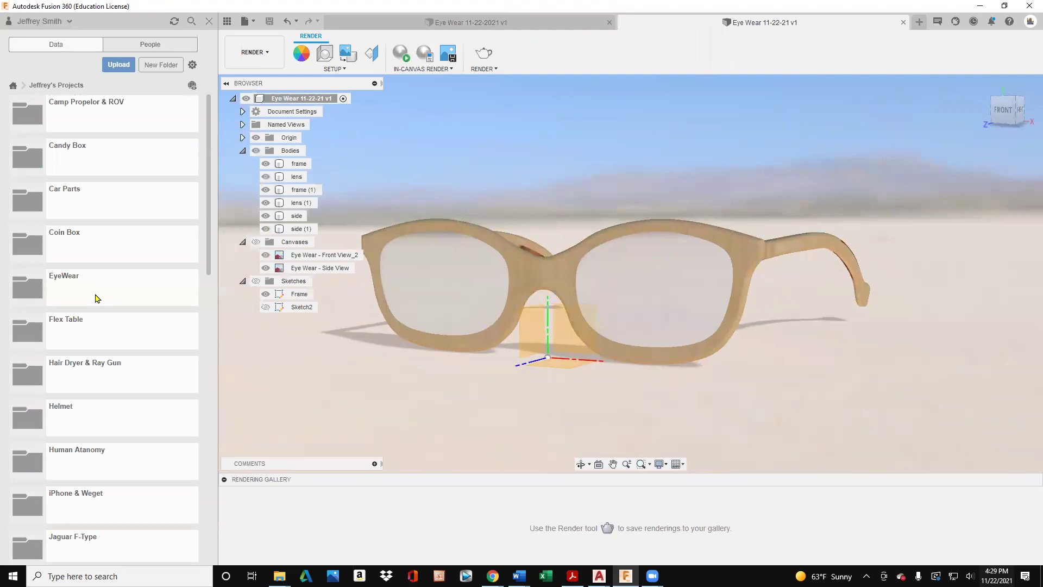
pyautogui.scroll(-4, 96, 297)
pyautogui.scroll(-4, 95, 297)
pyautogui.scroll(8, 96, 297)
pyautogui.doubleClick(82, 304)
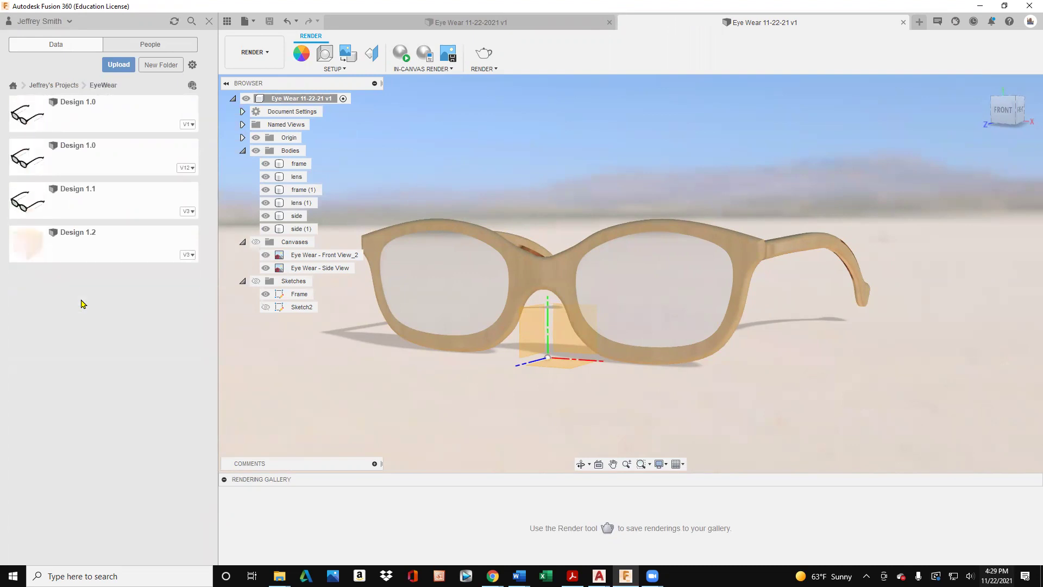
# Save a copy of the design as Eye Wear 11-22-21 in the EyeWear folder.
pyautogui.click(254, 22)
pyautogui.click(296, 147)
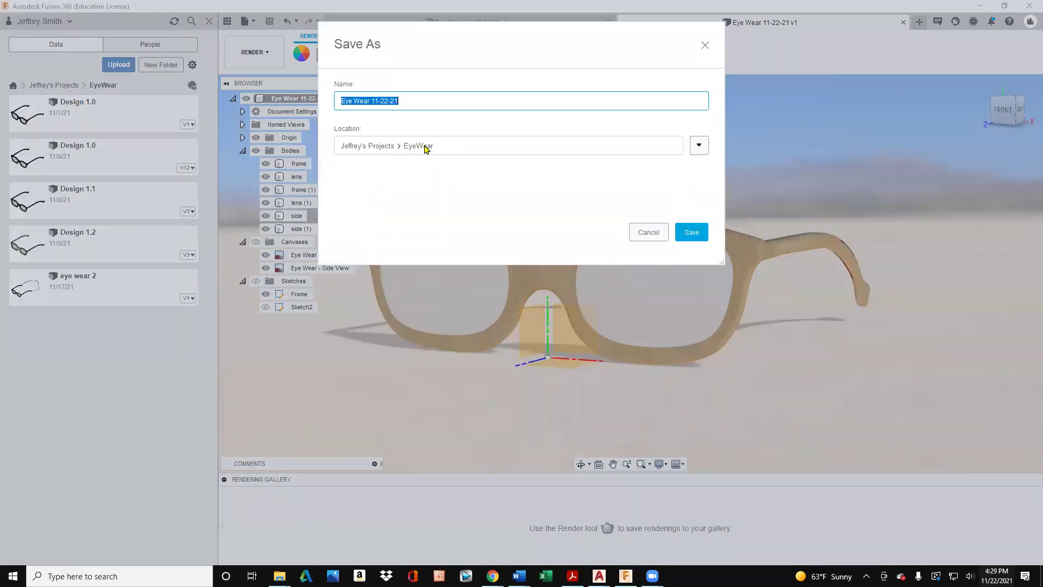
pyautogui.click(679, 235)
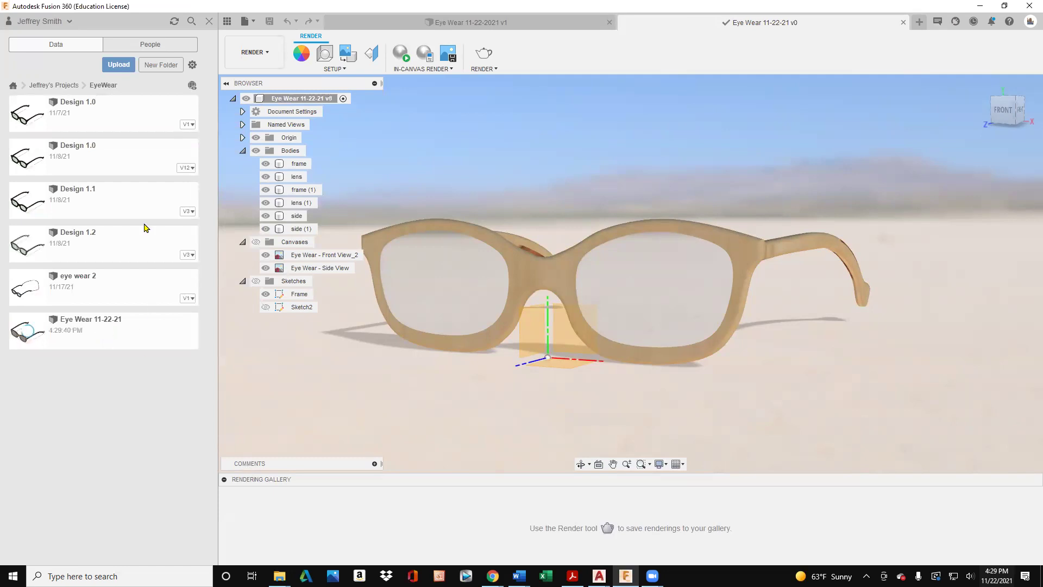
# Set up a render with the Local Renderer, enabling advanced settings and a render quality of 53.
pyautogui.click(475, 55)
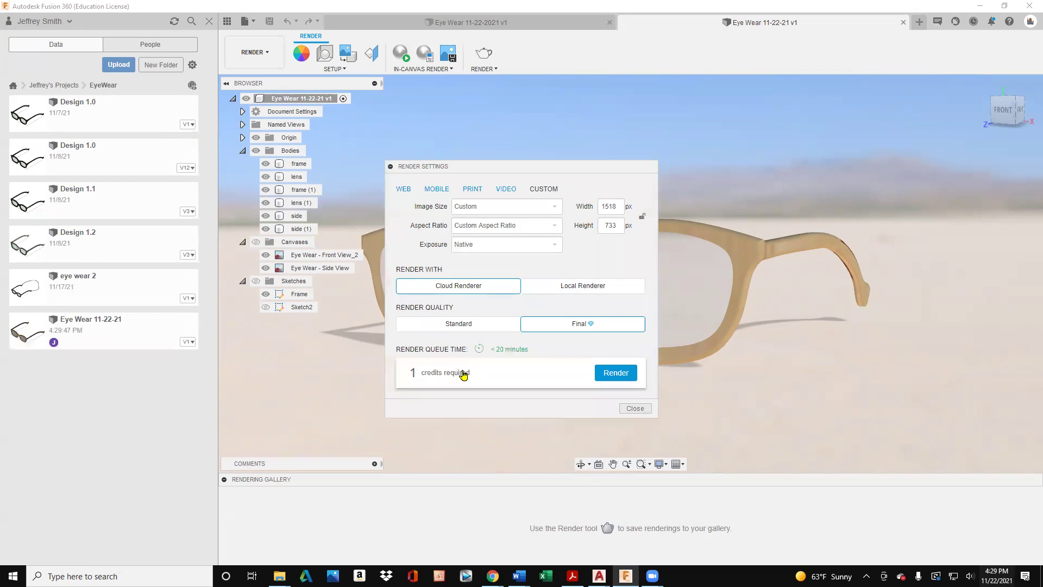
pyautogui.click(580, 287)
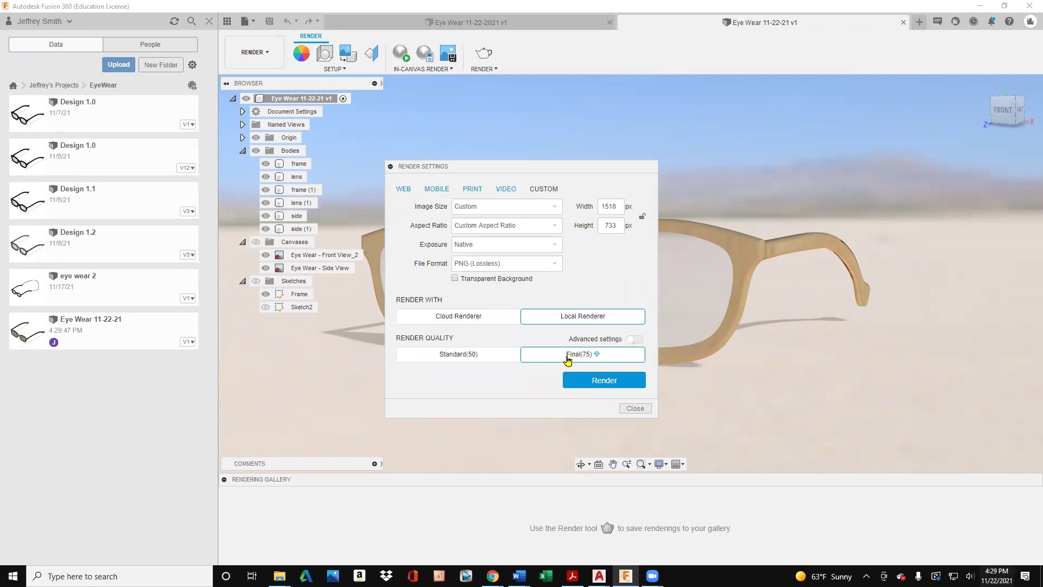
pyautogui.click(634, 340)
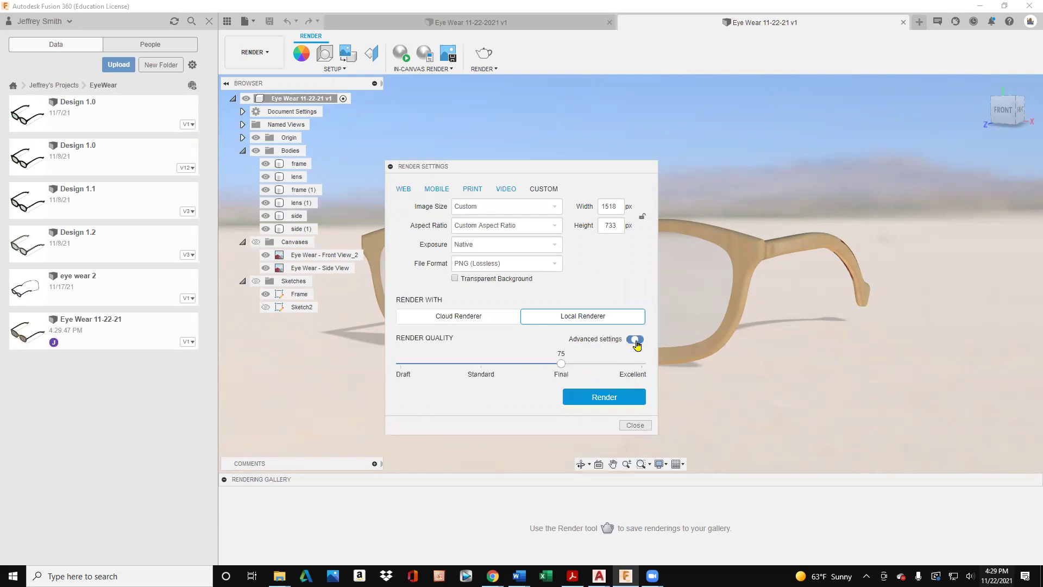
pyautogui.click(490, 363)
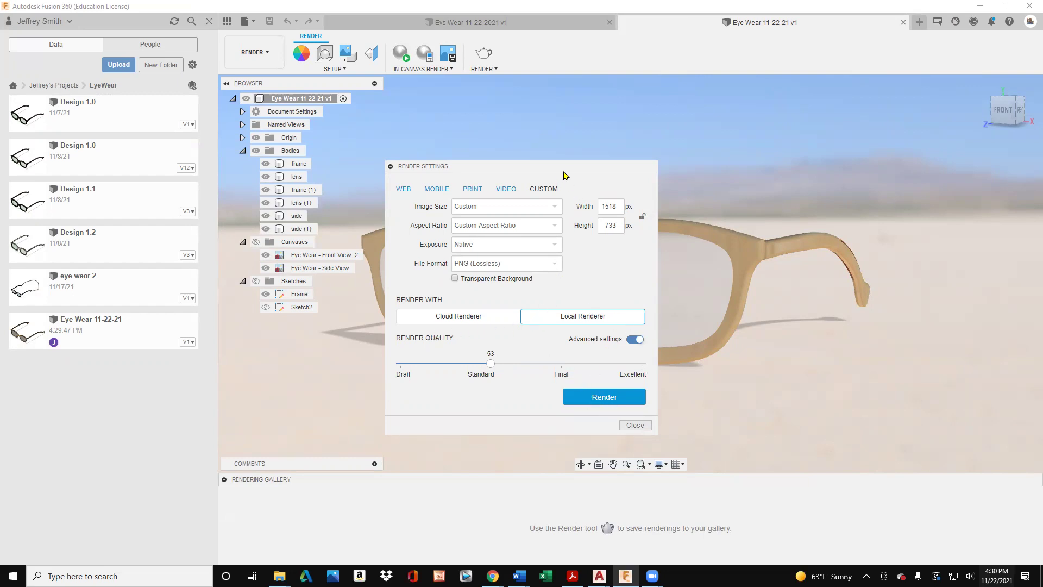
pyautogui.moveTo(565, 167); pyautogui.dragTo(1031, 136)
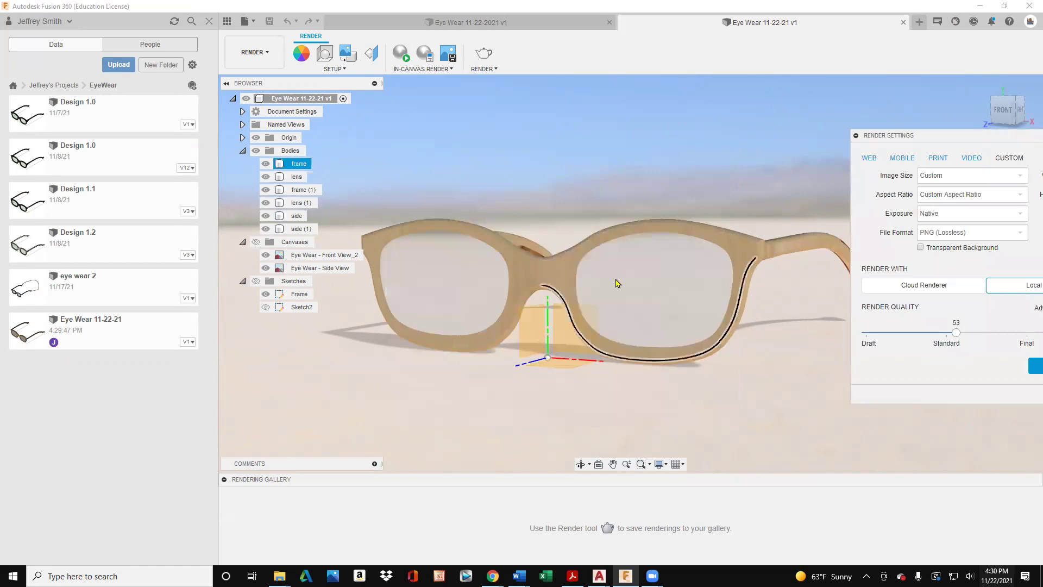
pyautogui.scroll(3, 530, 253)
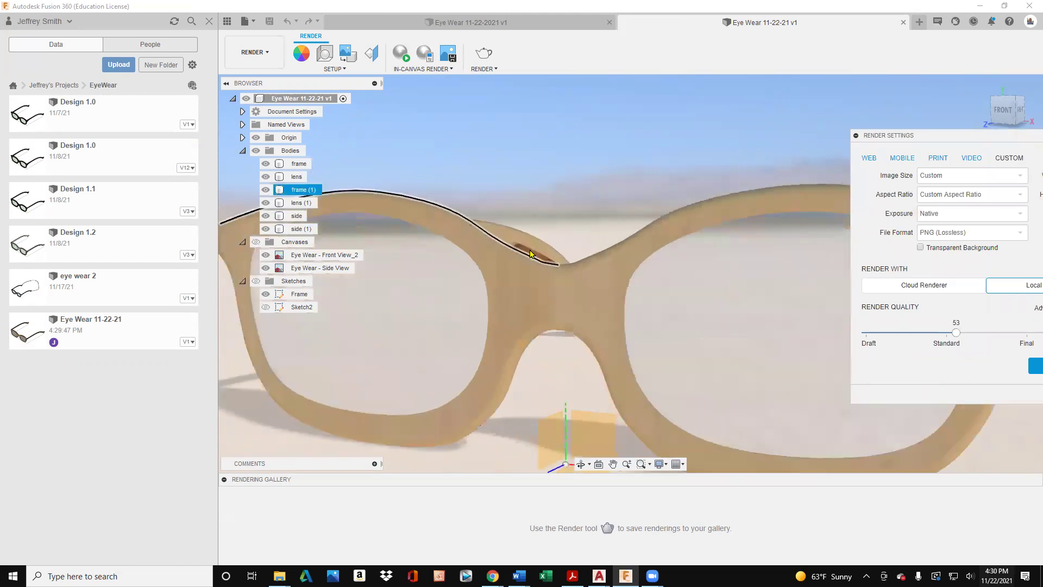
pyautogui.scroll(2, 530, 253)
pyautogui.scroll(-5, 530, 254)
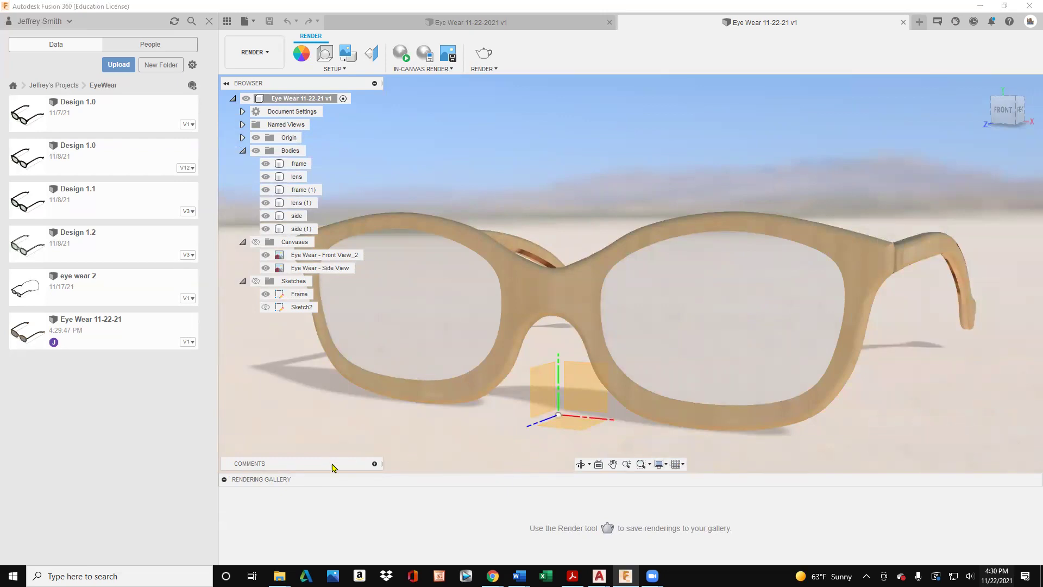
pyautogui.click(374, 465)
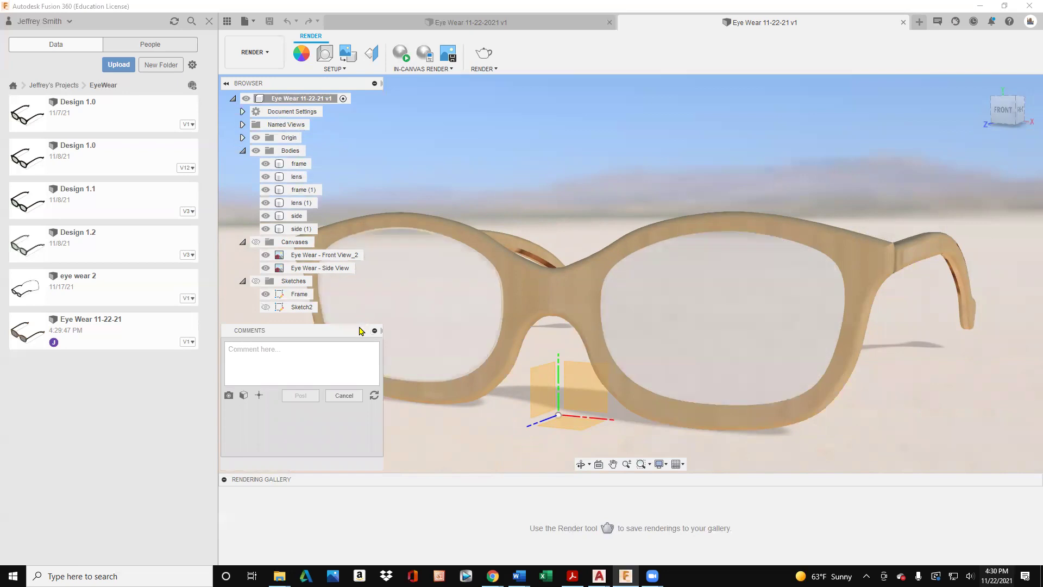
pyautogui.click(375, 331)
# Reopen the render settings, lower the local render quality to 28, and check the available file formats.
pyautogui.click(483, 69)
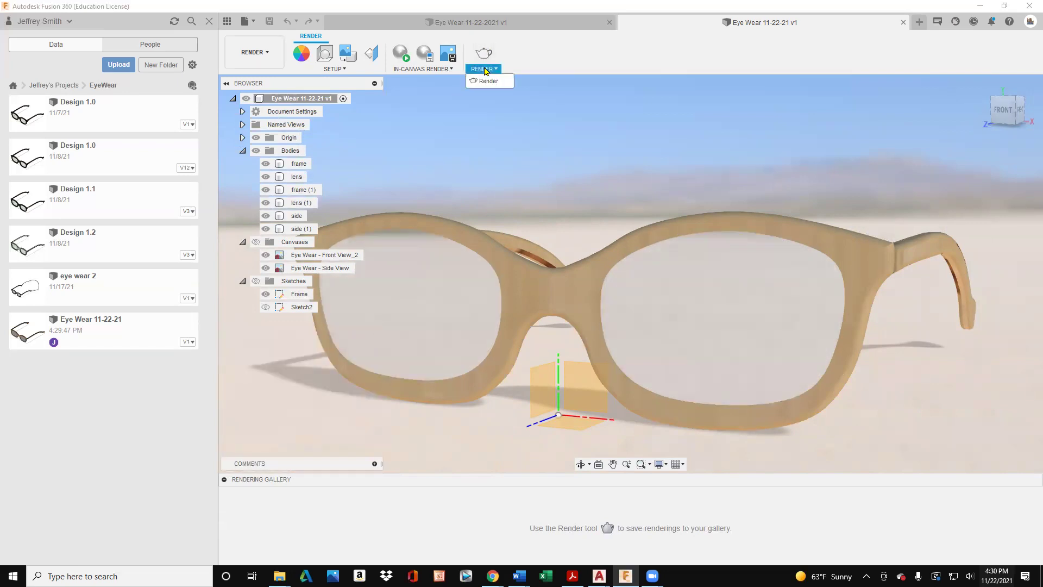
pyautogui.click(486, 81)
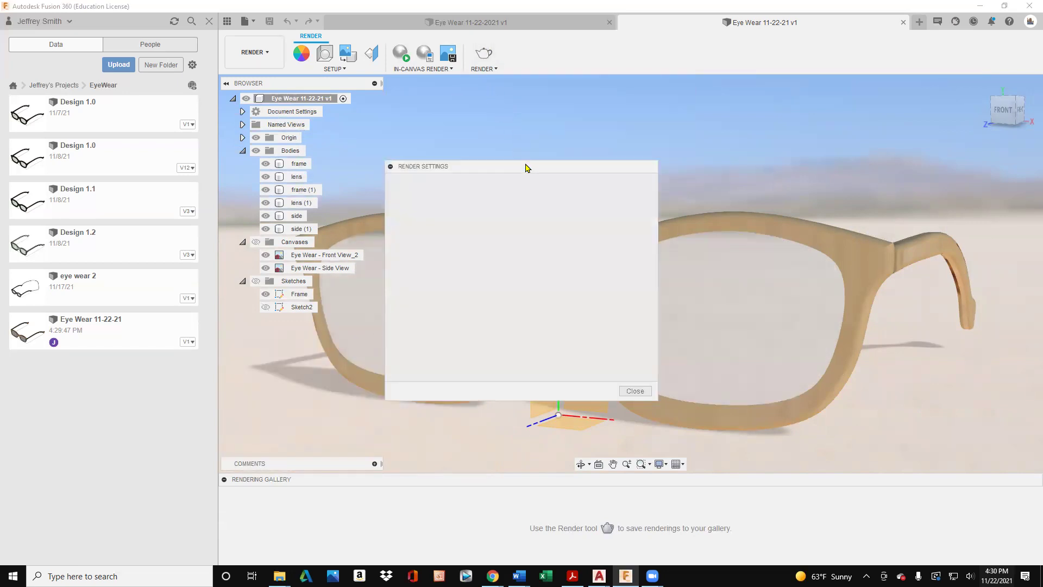
pyautogui.moveTo(530, 169); pyautogui.dragTo(706, 70)
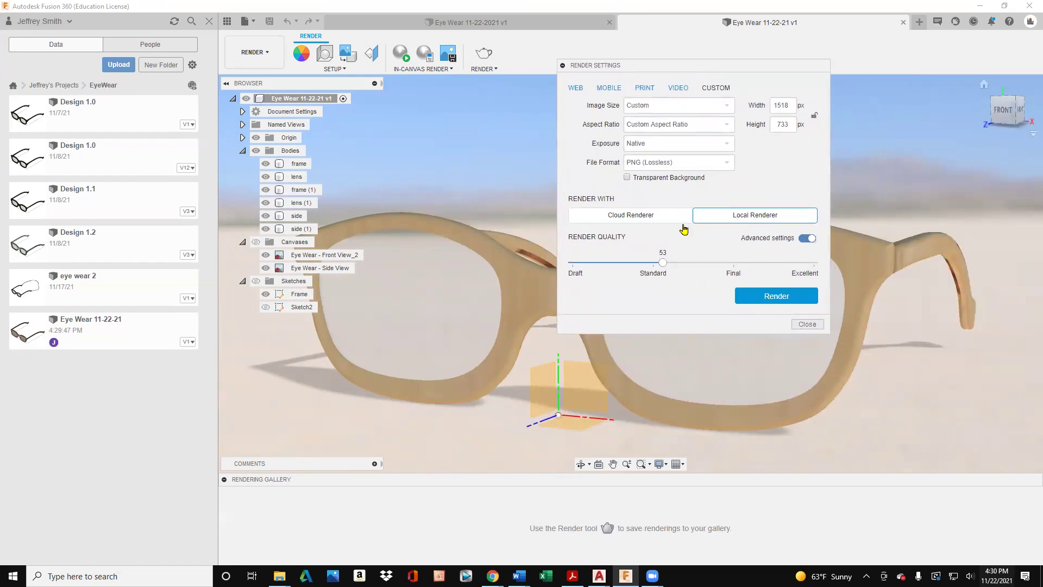
pyautogui.moveTo(662, 266); pyautogui.dragTo(582, 266)
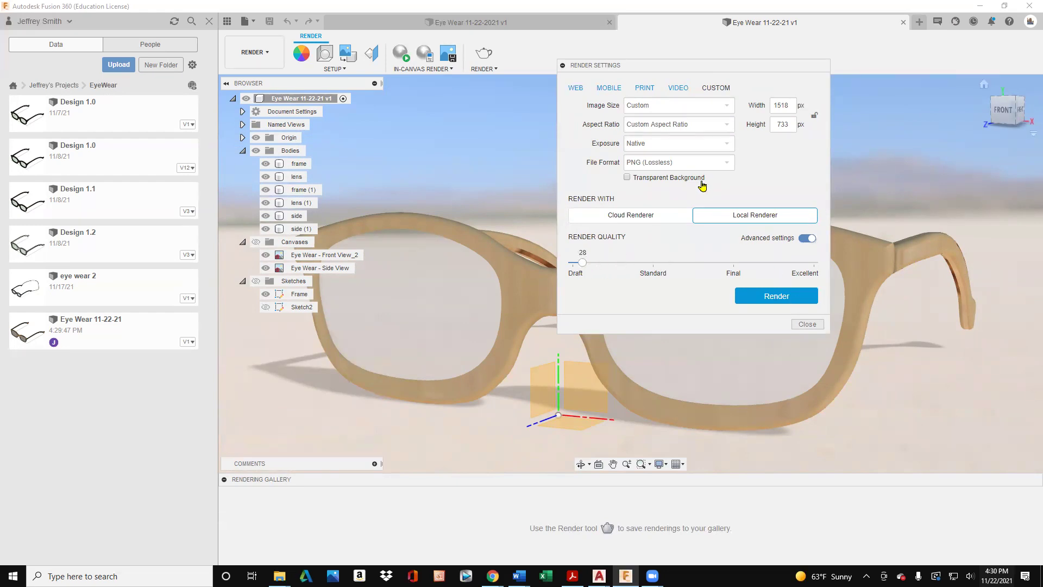
pyautogui.click(679, 164)
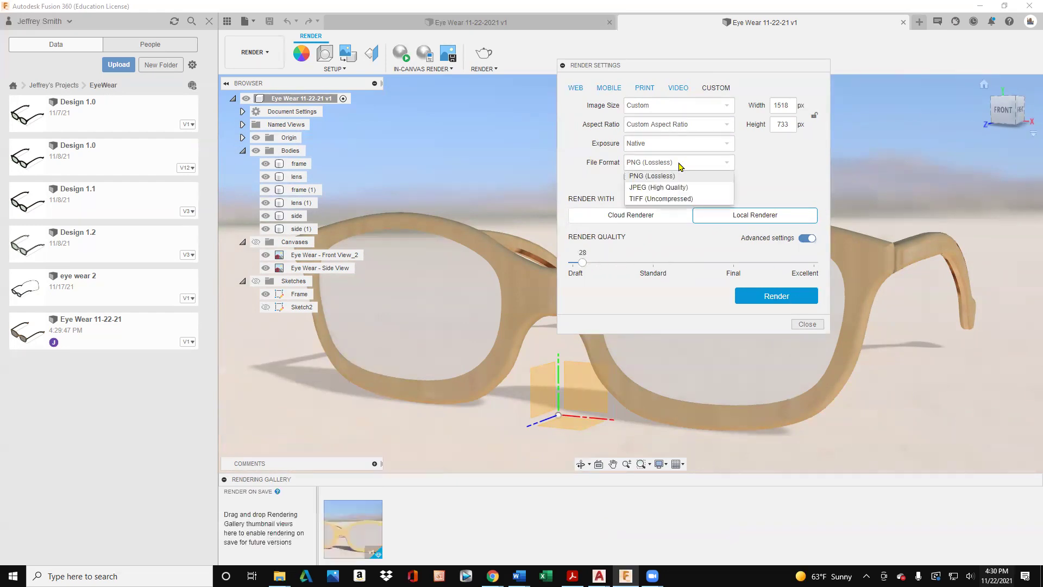
# Leave the render settings and inspect the glasses rendering enlarged from the rendering gallery.
pyautogui.moveTo(367, 528)
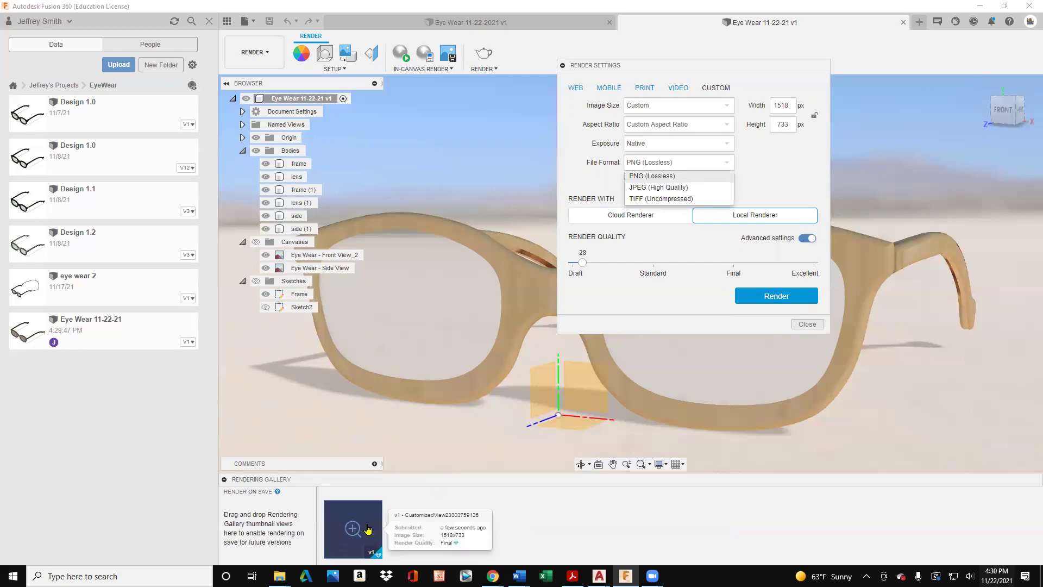
pyautogui.click(807, 324)
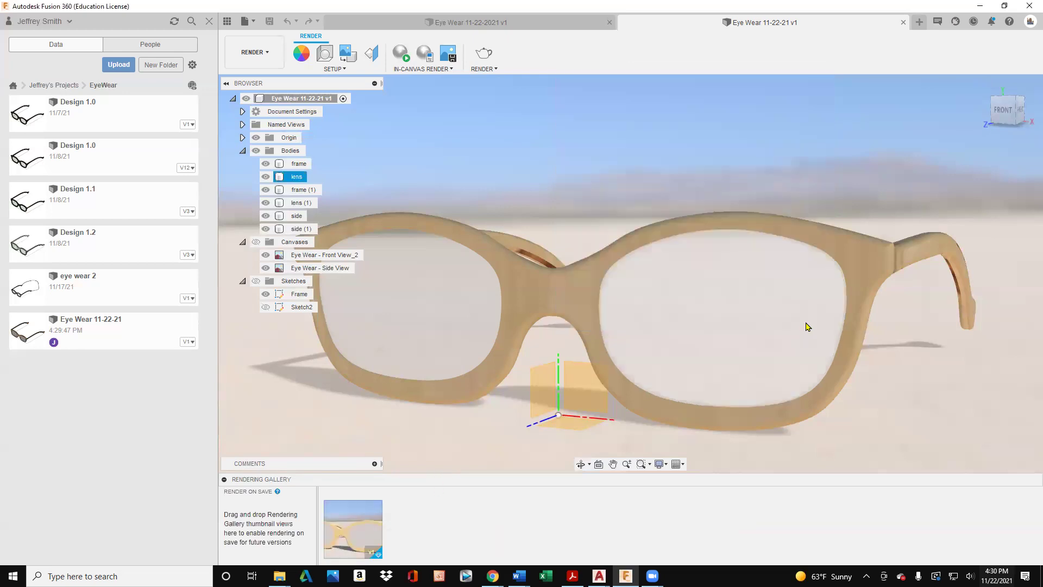
pyautogui.click(380, 518)
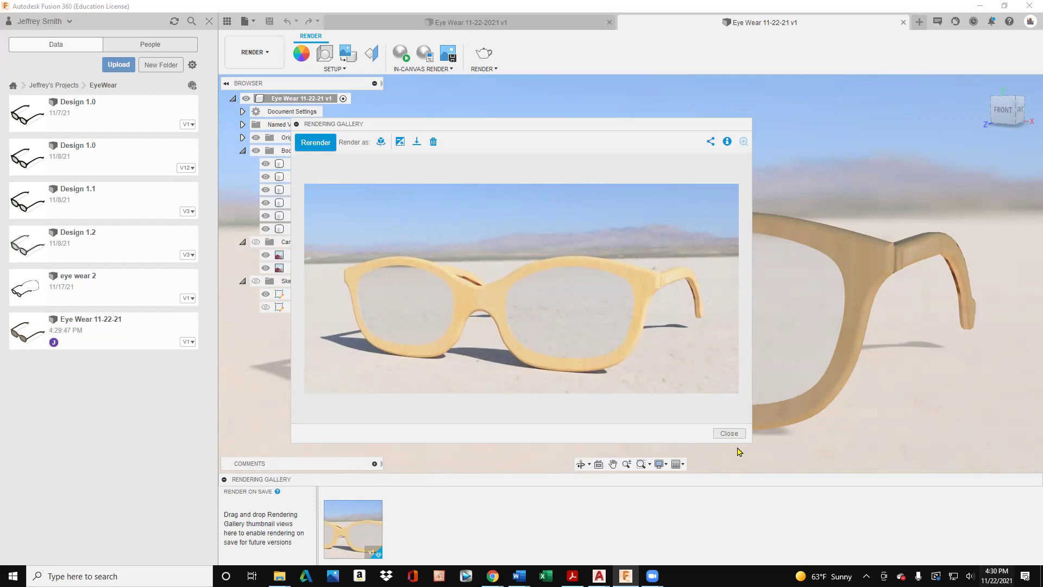
pyautogui.click(729, 433)
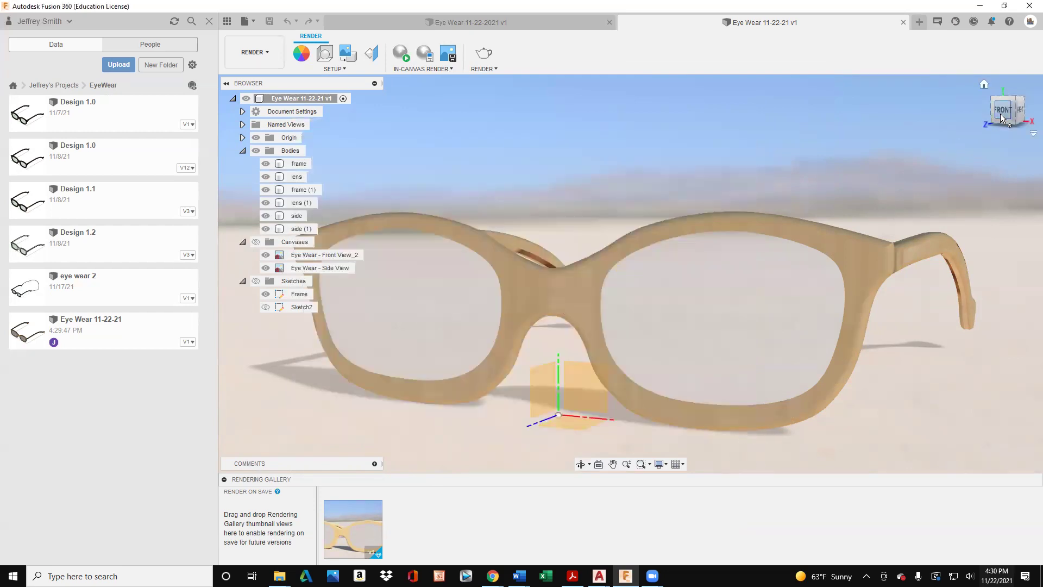
# Apply the Walnut appearance to both frame bodies and both side bodies.
pyautogui.moveTo(1001, 115); pyautogui.dragTo(990, 119)
pyautogui.scroll(2, 898, 200)
pyautogui.scroll(-5, 883, 239)
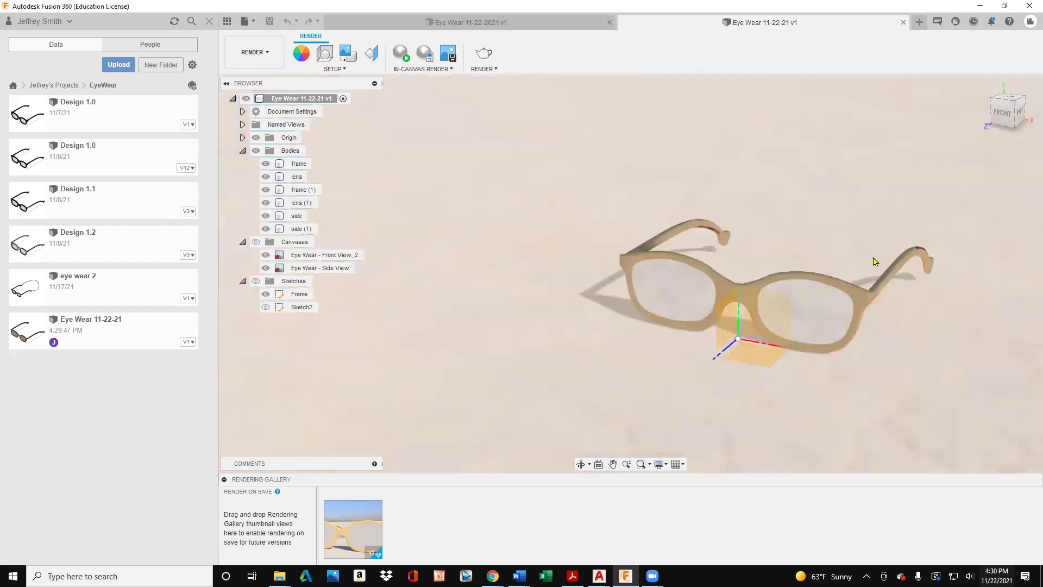
pyautogui.scroll(5, 864, 269)
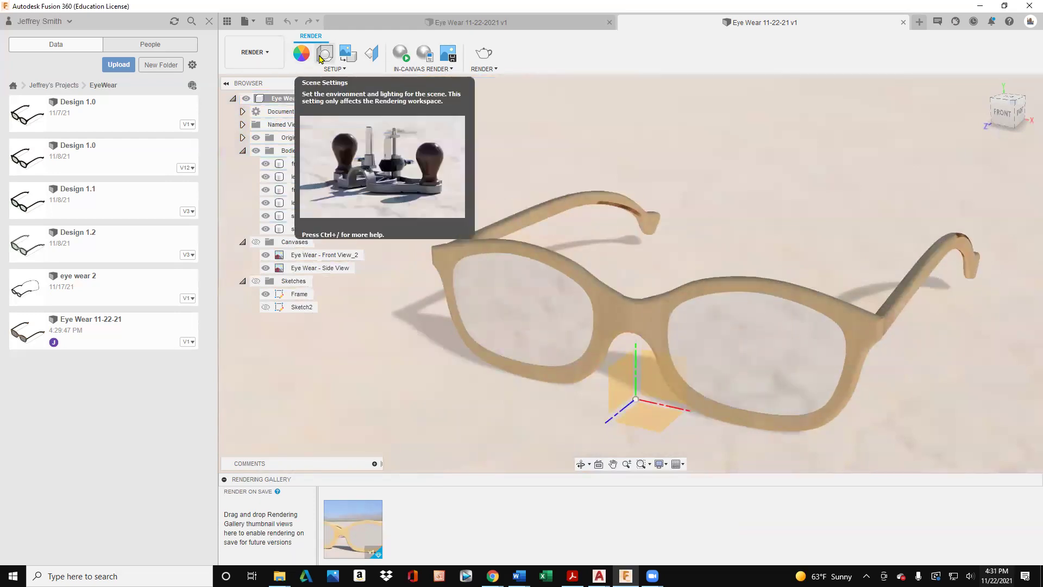
pyautogui.click(303, 55)
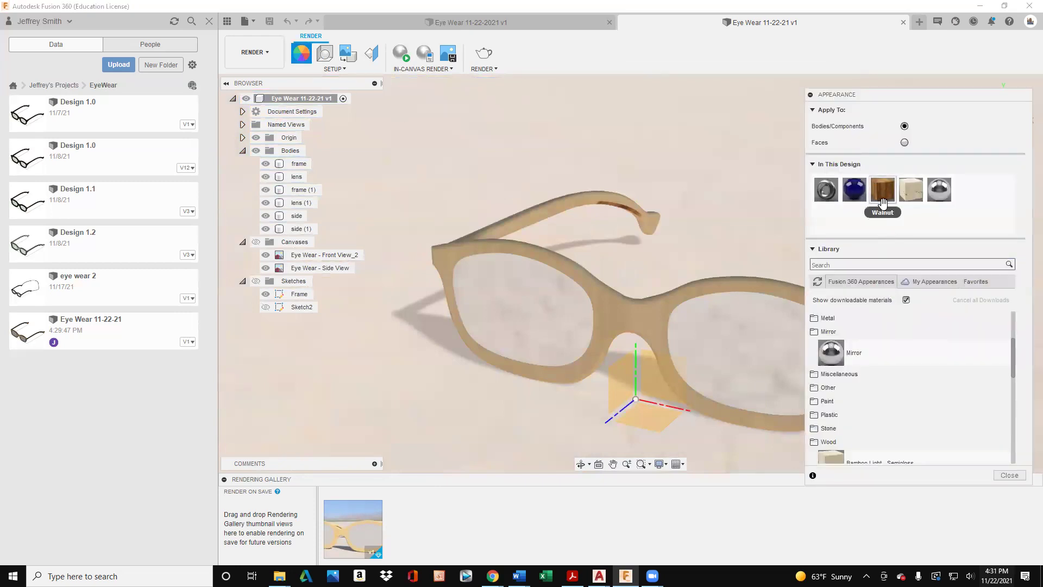
pyautogui.scroll(-5, 865, 381)
pyautogui.moveTo(828, 419); pyautogui.dragTo(738, 357)
pyautogui.moveTo(830, 426); pyautogui.dragTo(598, 304)
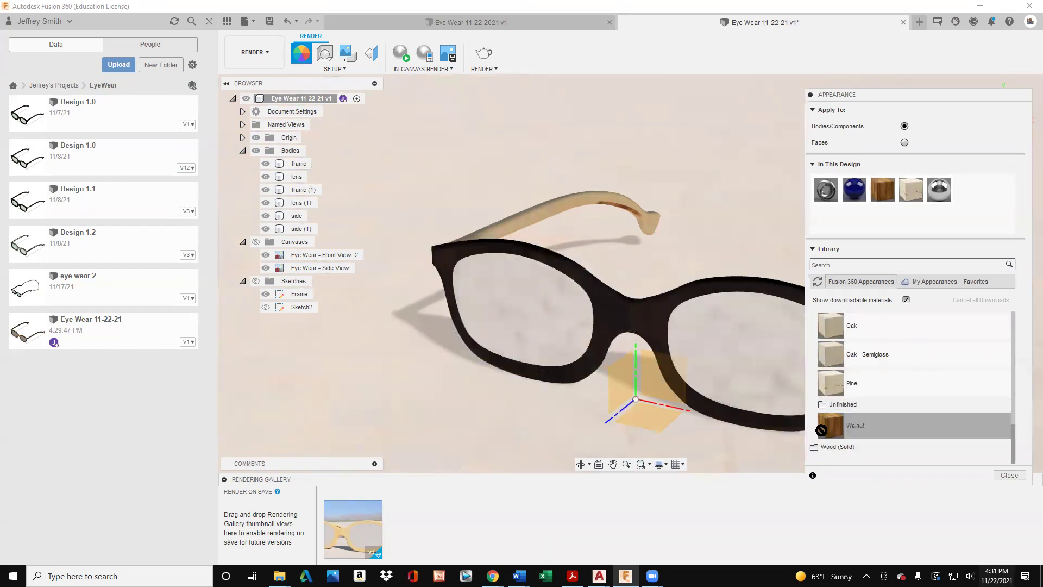
pyautogui.moveTo(831, 425); pyautogui.dragTo(544, 212)
pyautogui.moveTo(962, 101); pyautogui.dragTo(419, 114)
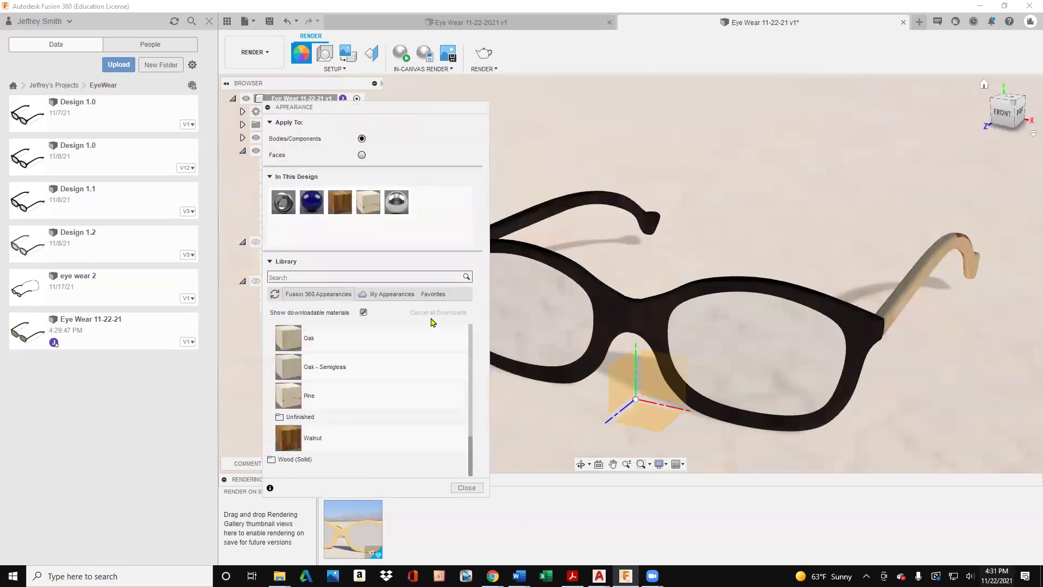
pyautogui.moveTo(291, 434); pyautogui.dragTo(778, 336)
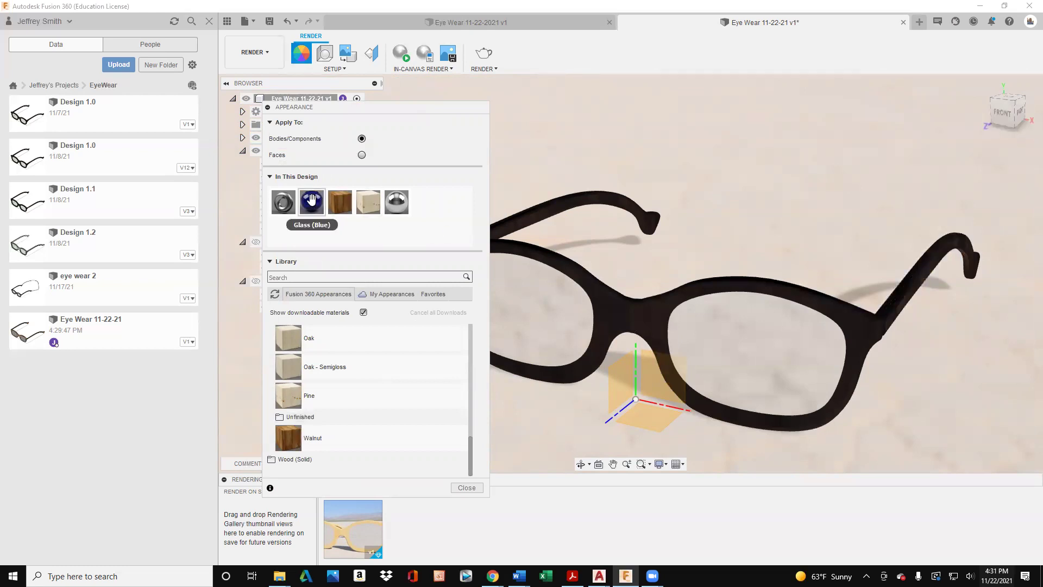
# Apply the smooth Glass (Green) appearance from the glass library to both lens bodies.
pyautogui.moveTo(315, 198); pyautogui.dragTo(533, 281)
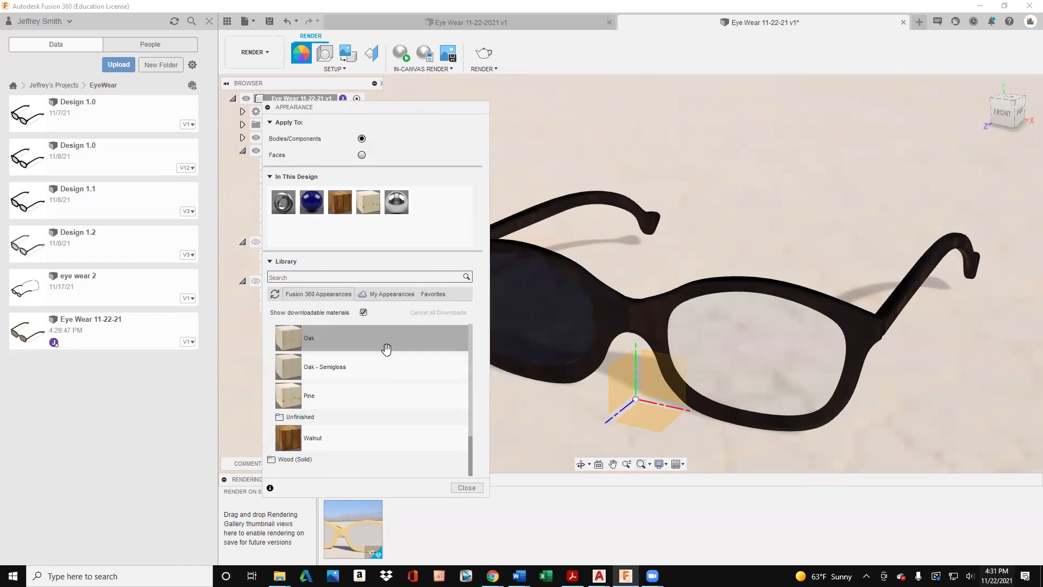
pyautogui.moveTo(468, 443); pyautogui.dragTo(464, 373)
pyautogui.click(302, 426)
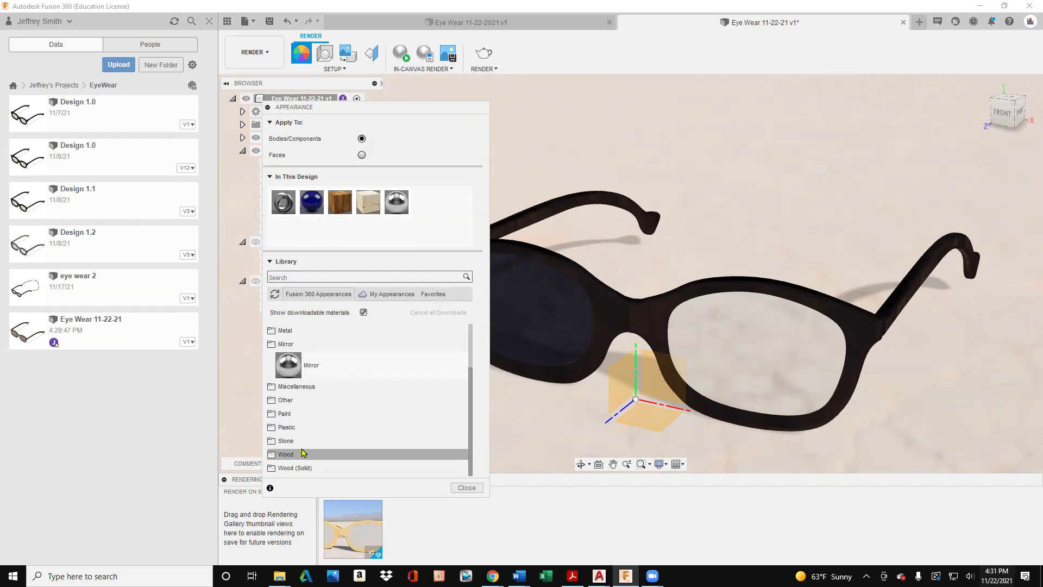
pyautogui.click(297, 344)
pyautogui.scroll(1, 298, 344)
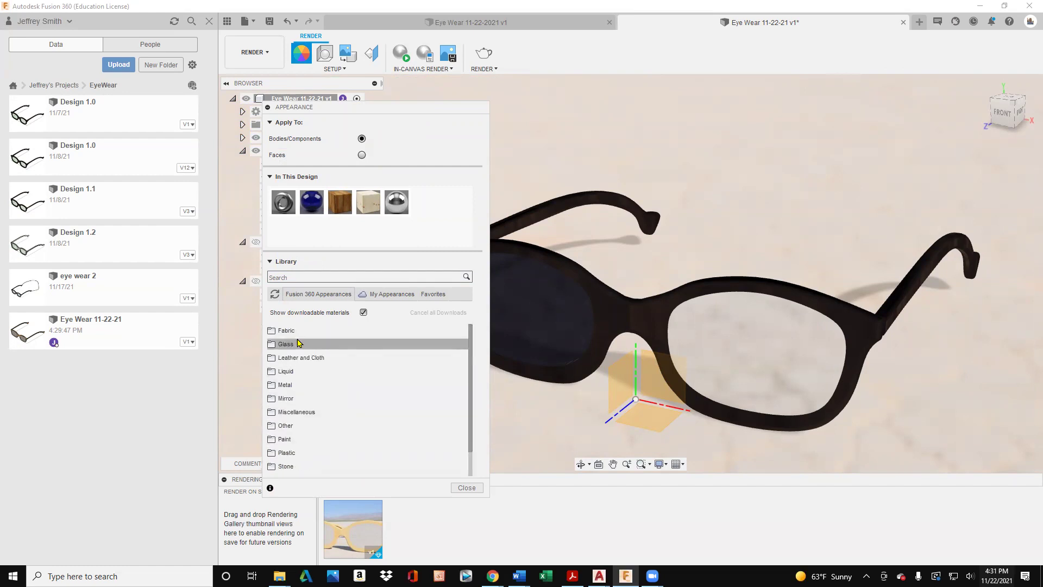
pyautogui.click(297, 343)
pyautogui.scroll(-2, 307, 356)
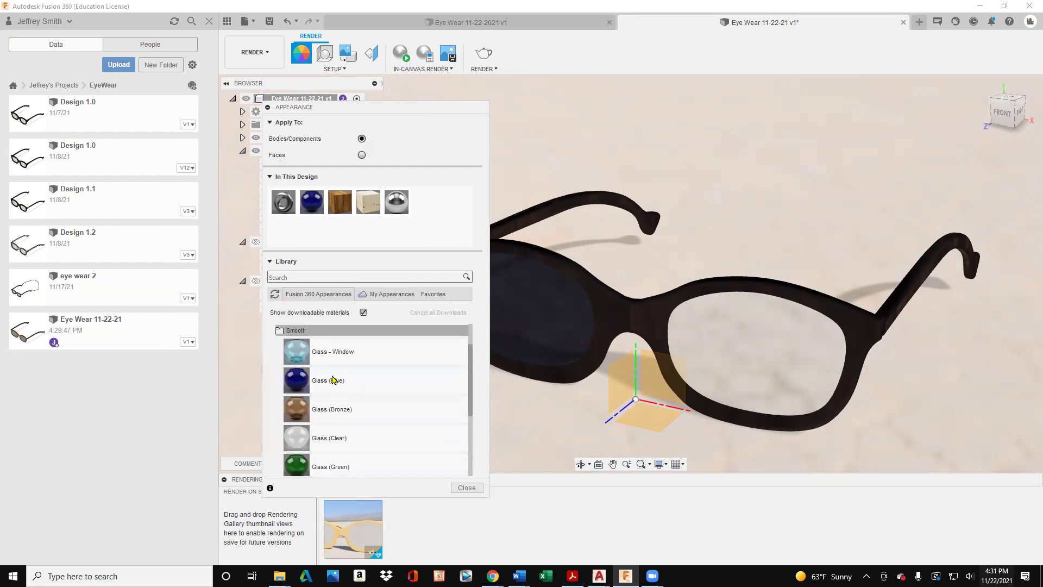
pyautogui.scroll(-1, 308, 357)
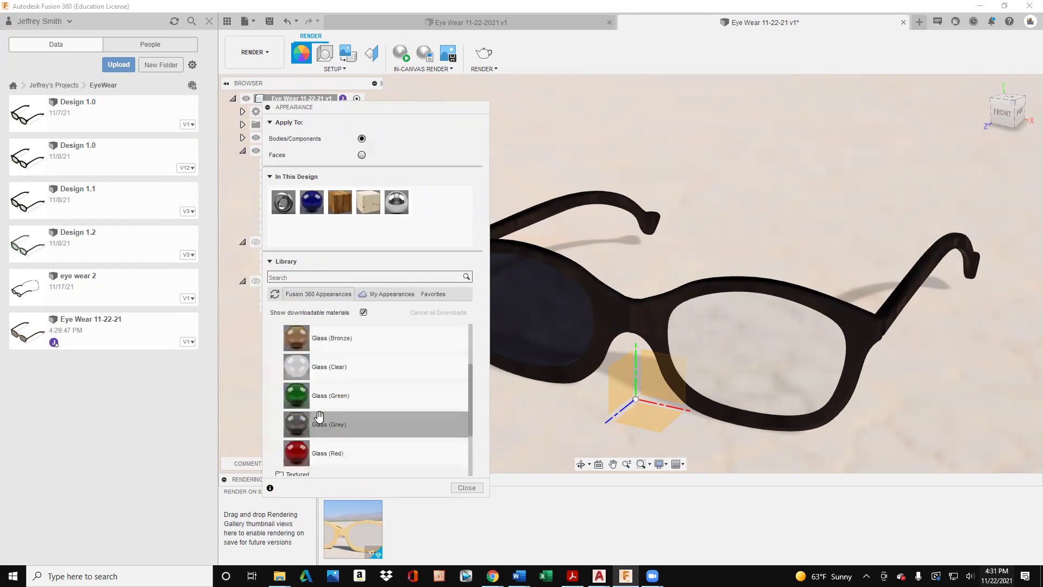
pyautogui.moveTo(304, 396); pyautogui.dragTo(514, 346)
pyautogui.moveTo(343, 396); pyautogui.dragTo(717, 369)
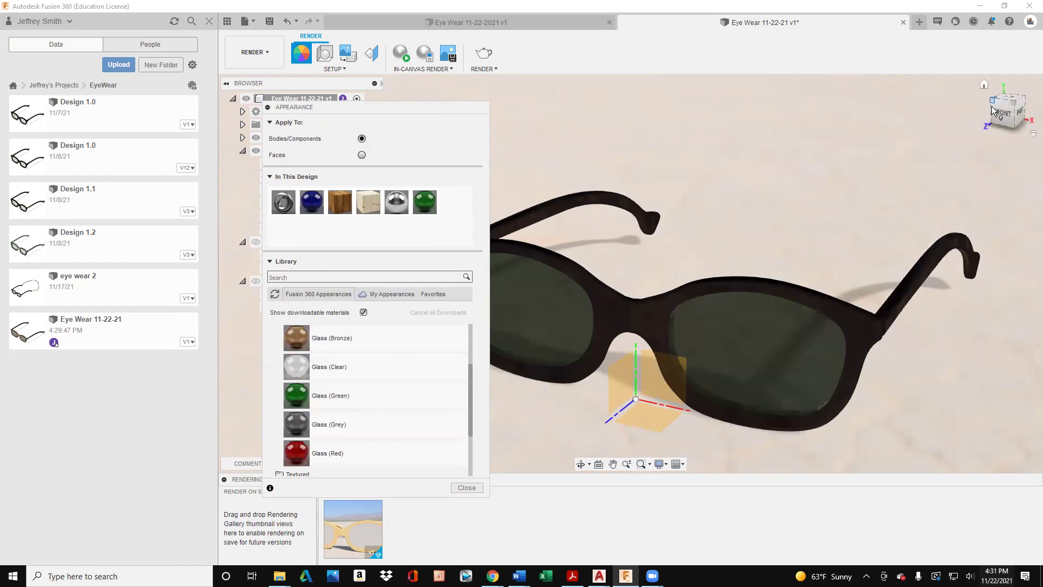
# Render the glasses with the Local Renderer from an angled front view that shows both lenses and the side arms.
pyautogui.click(999, 110)
pyautogui.keyDown('shift'); pyautogui.moveTo(629, 274); pyautogui.dragTo(571, 274, button='middle'); pyautogui.keyUp('shift')
pyautogui.click(268, 107)
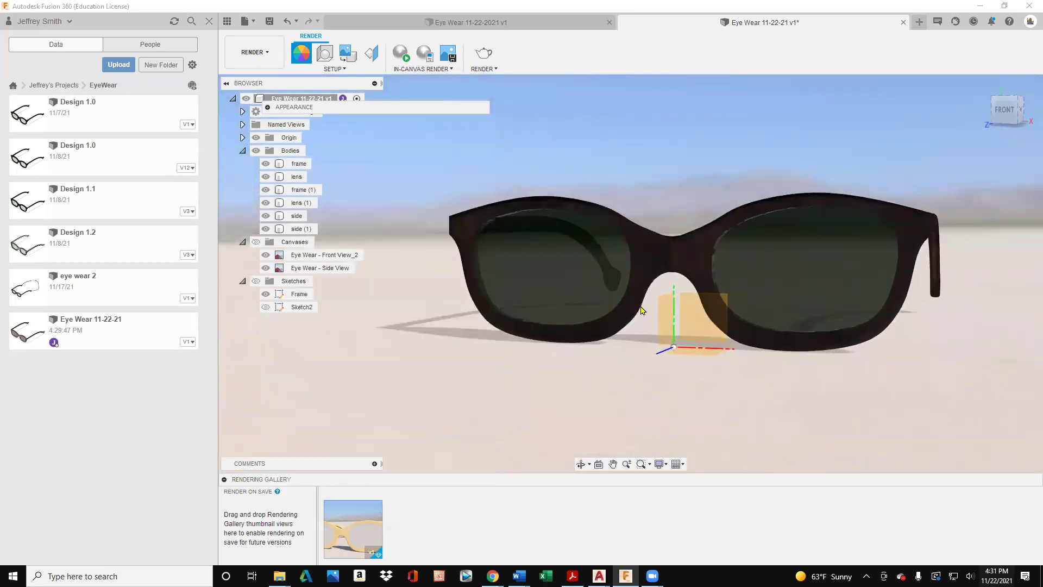
pyautogui.keyDown('shift'); pyautogui.moveTo(999, 116); pyautogui.dragTo(948, 124, button='middle'); pyautogui.keyUp('shift')
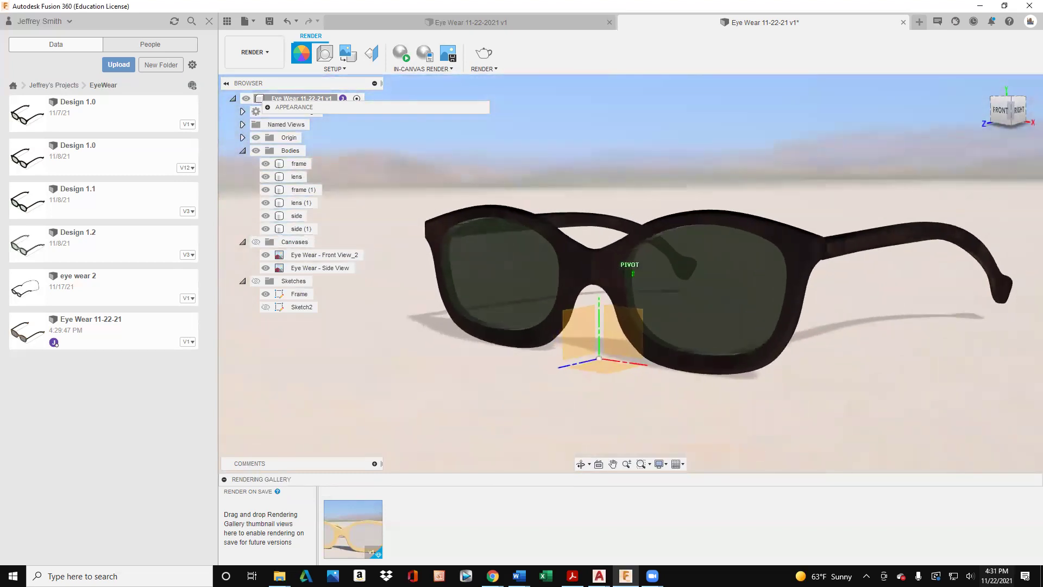
pyautogui.click(521, 267)
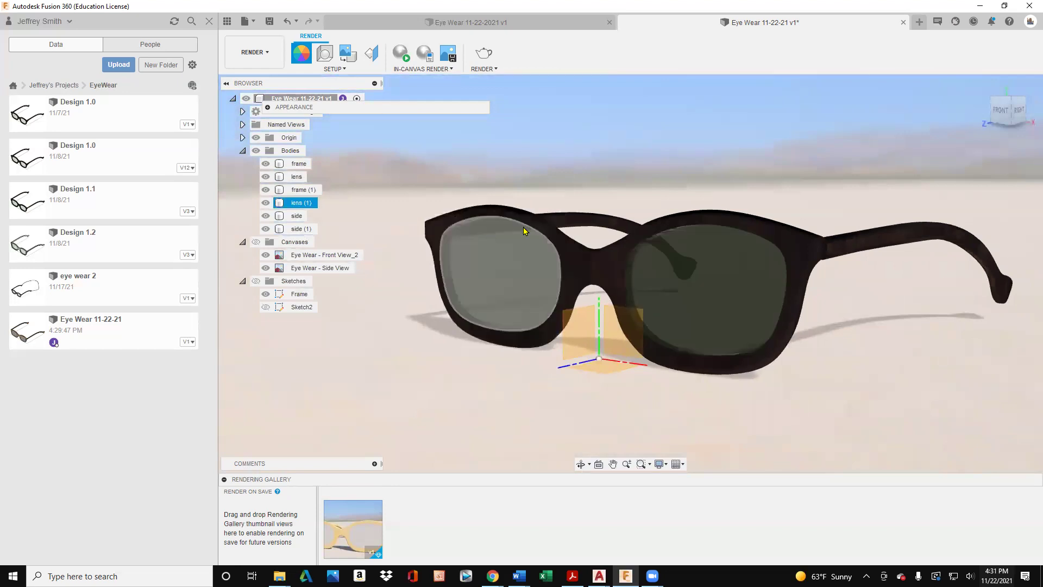
pyautogui.press('Escape')
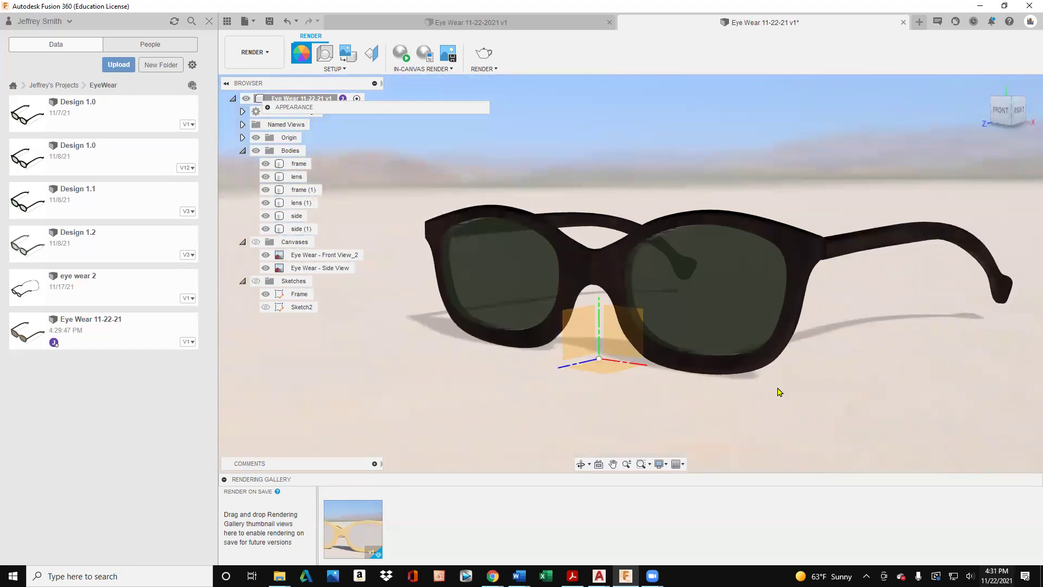
pyautogui.click(613, 463)
pyautogui.moveTo(647, 392); pyautogui.dragTo(597, 385)
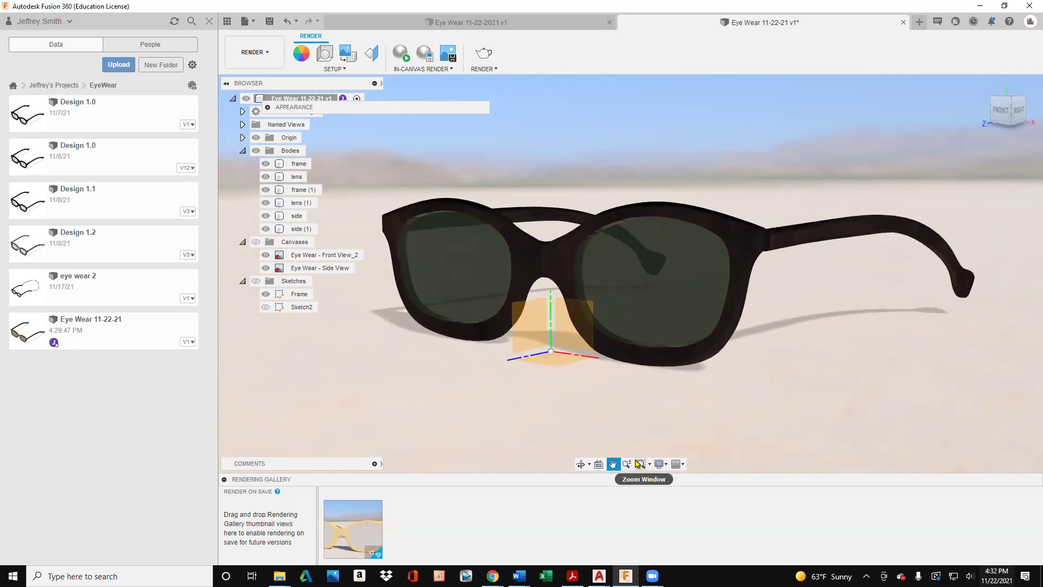
pyautogui.click(485, 55)
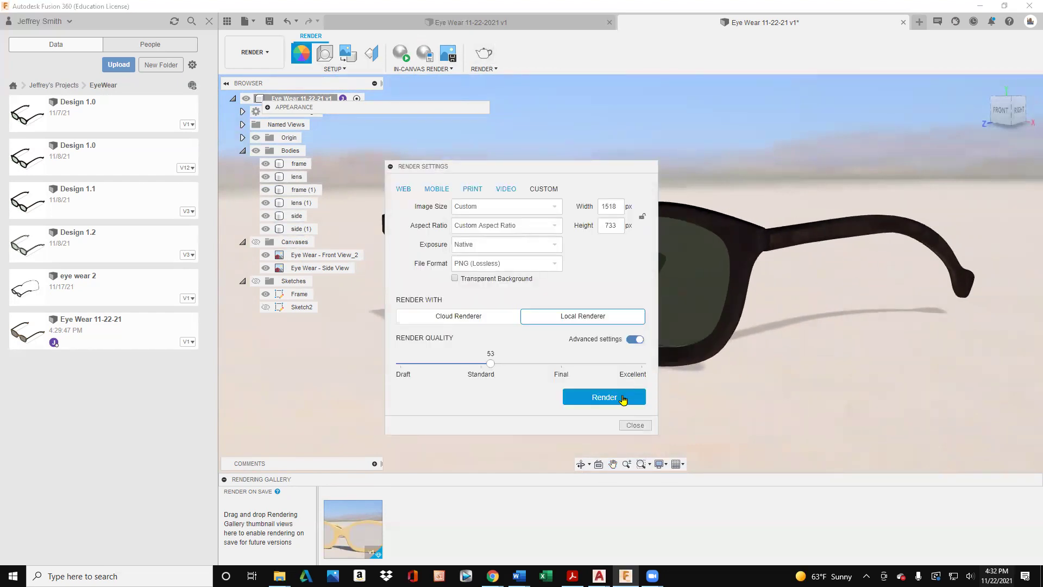
pyautogui.click(609, 399)
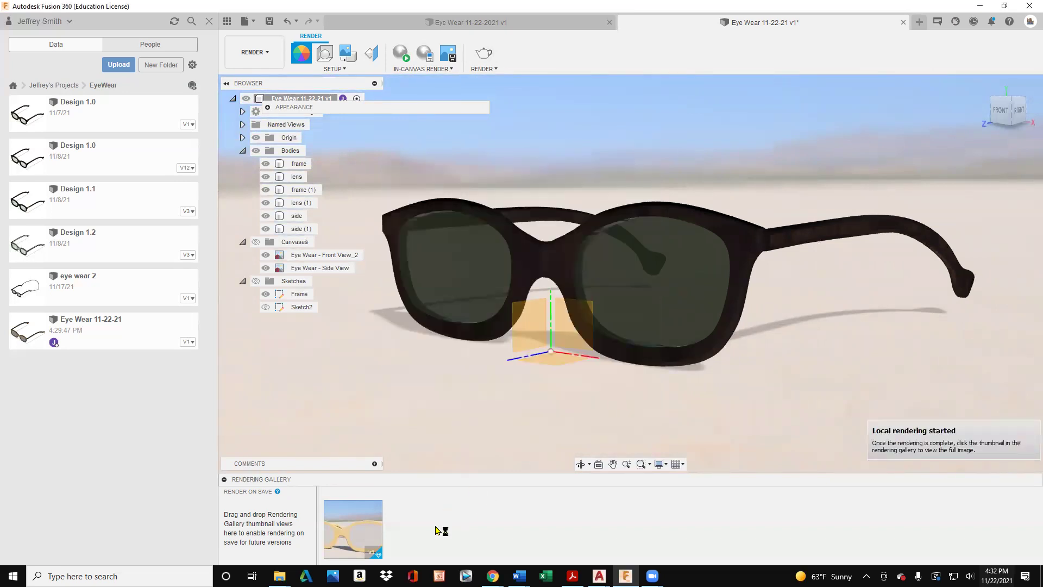
# Save the design with the version description User Saved and open the new rendering from the rendering gallery.
pyautogui.click(269, 21)
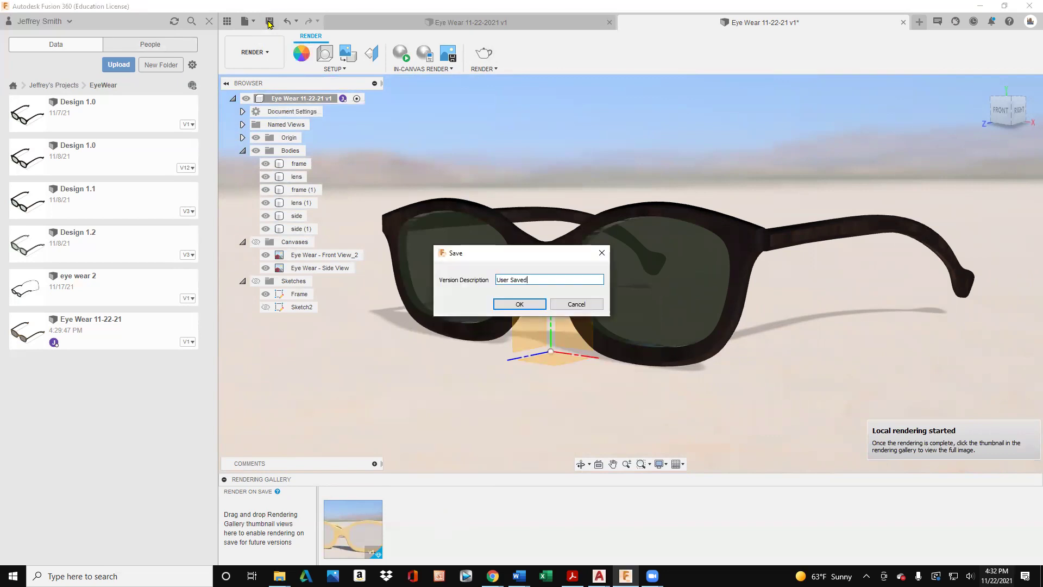
pyautogui.click(521, 304)
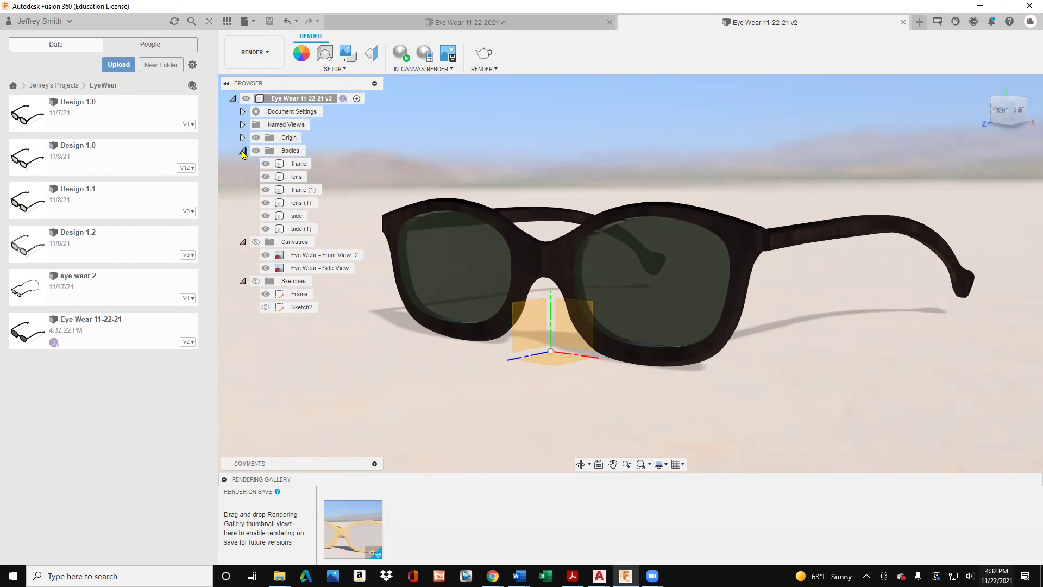
pyautogui.click(350, 531)
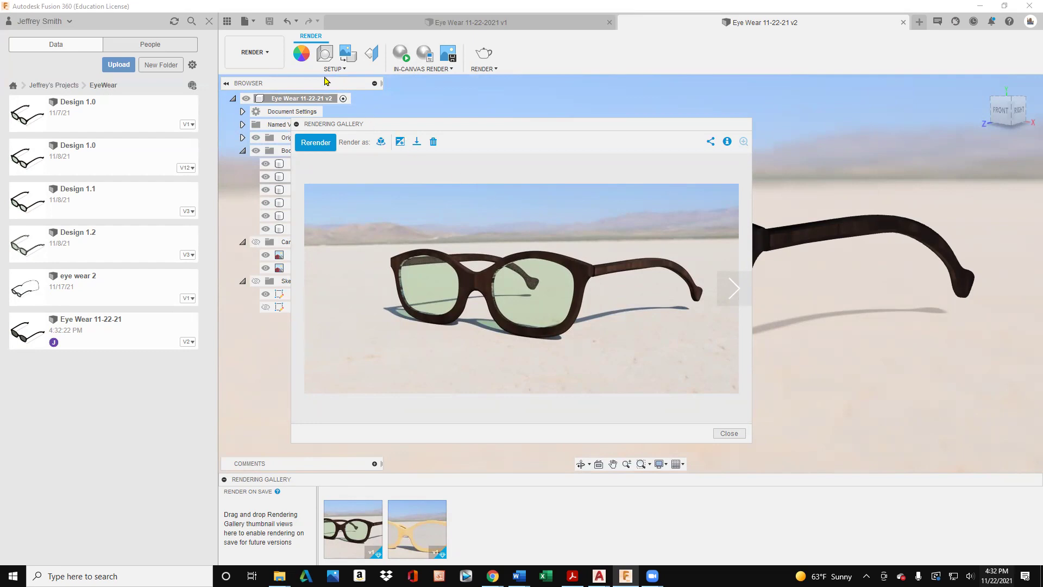
# Switch to the Design workspace, hide all bodies, and show the sketch canvases briefly before hiding them again.
pyautogui.click(260, 54)
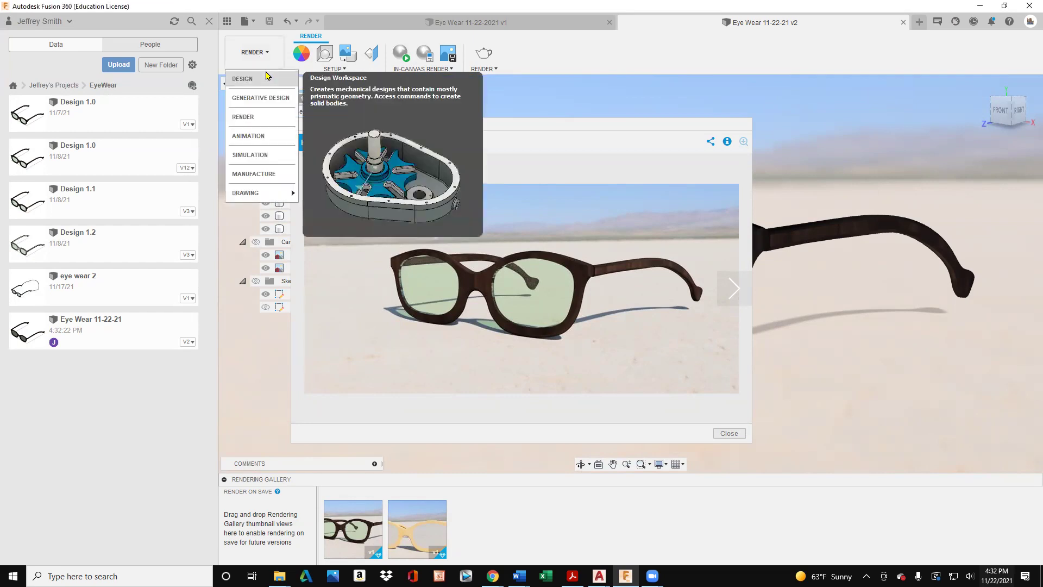
pyautogui.click(266, 76)
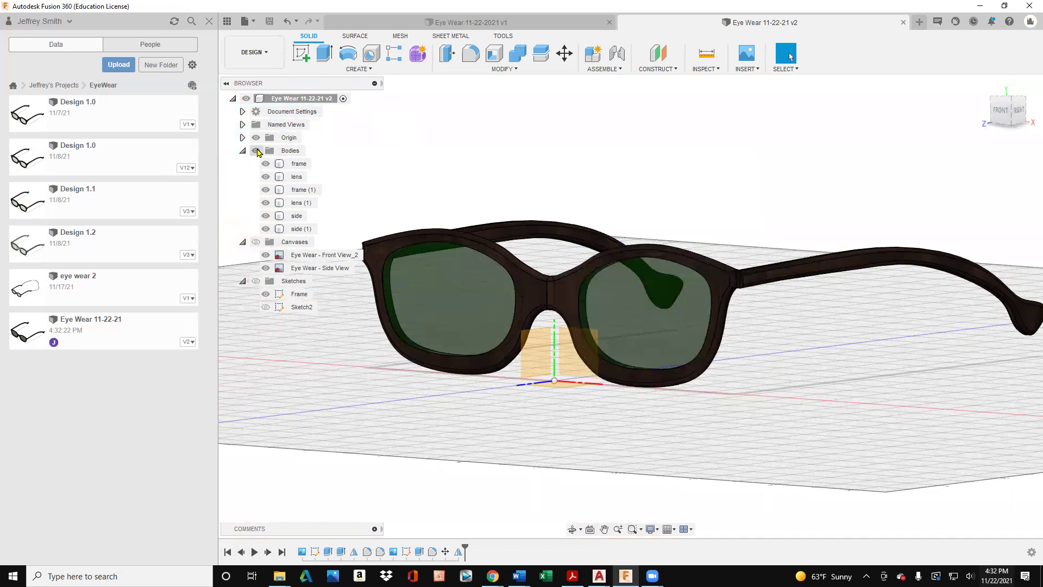
pyautogui.click(256, 150)
pyautogui.click(296, 294)
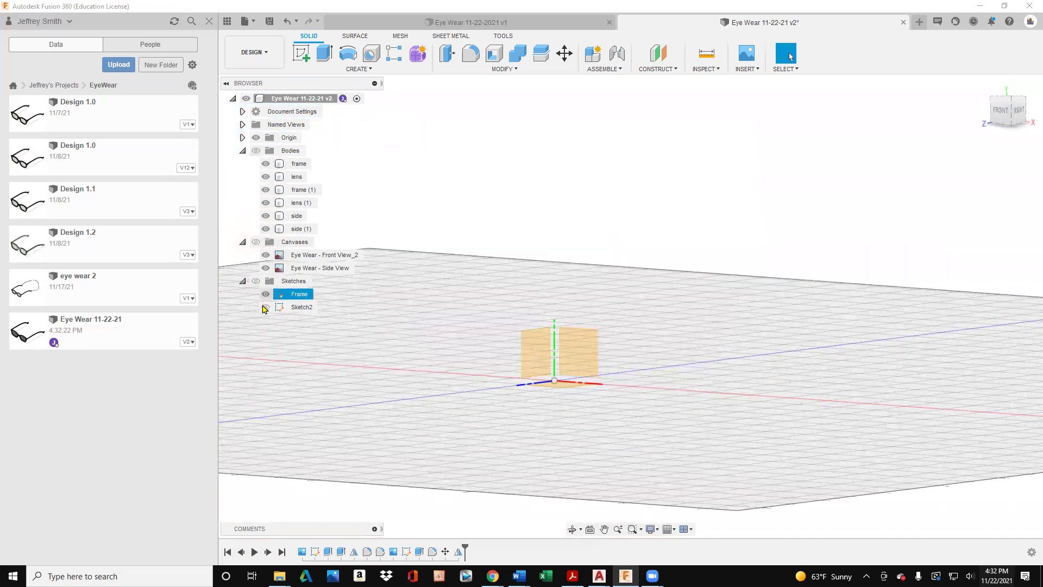
pyautogui.click(256, 242)
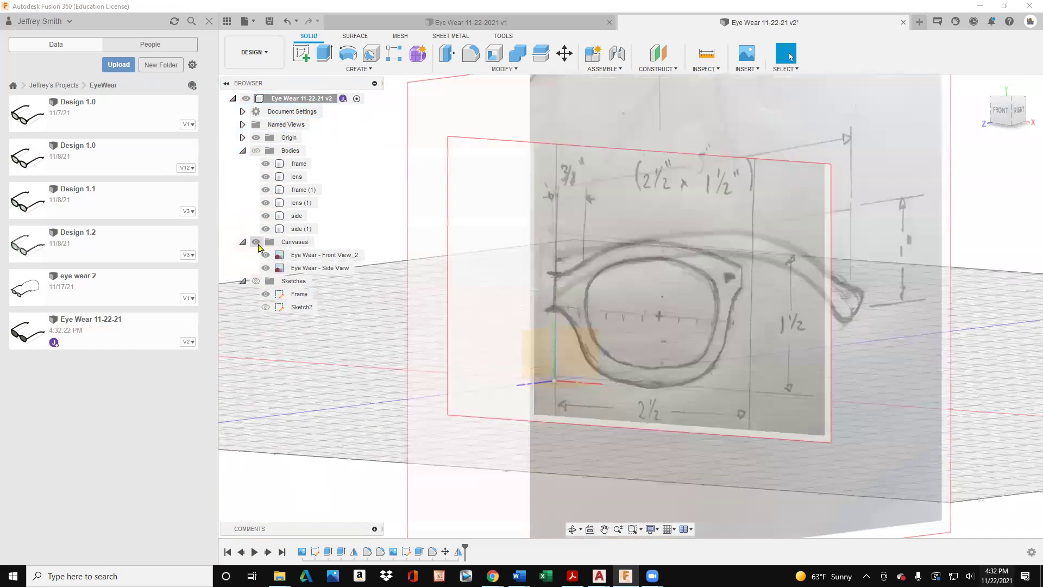
pyautogui.click(258, 245)
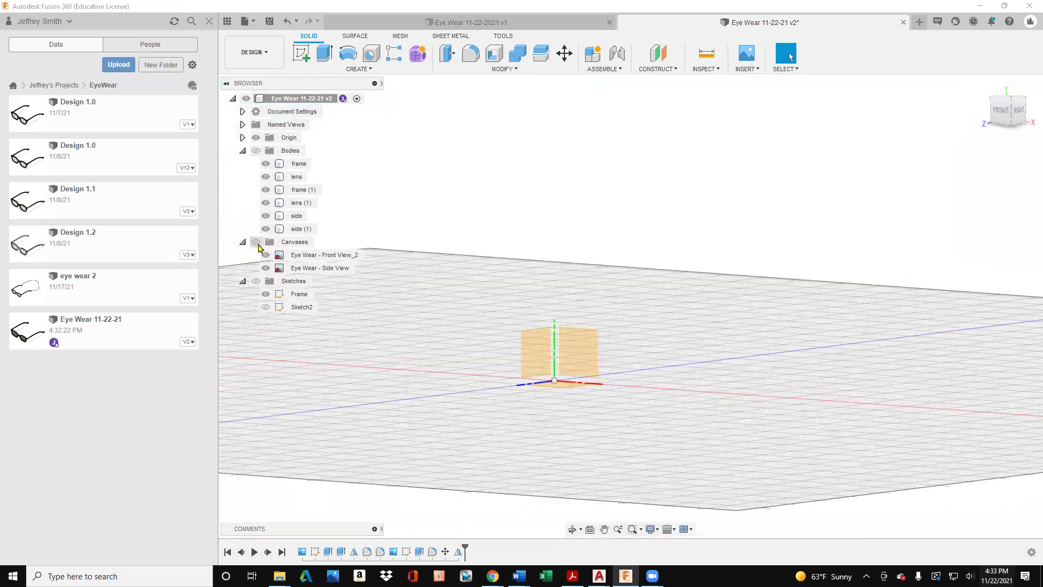
# Return to the Render workspace and show all the glasses bodies again.
pyautogui.click(266, 54)
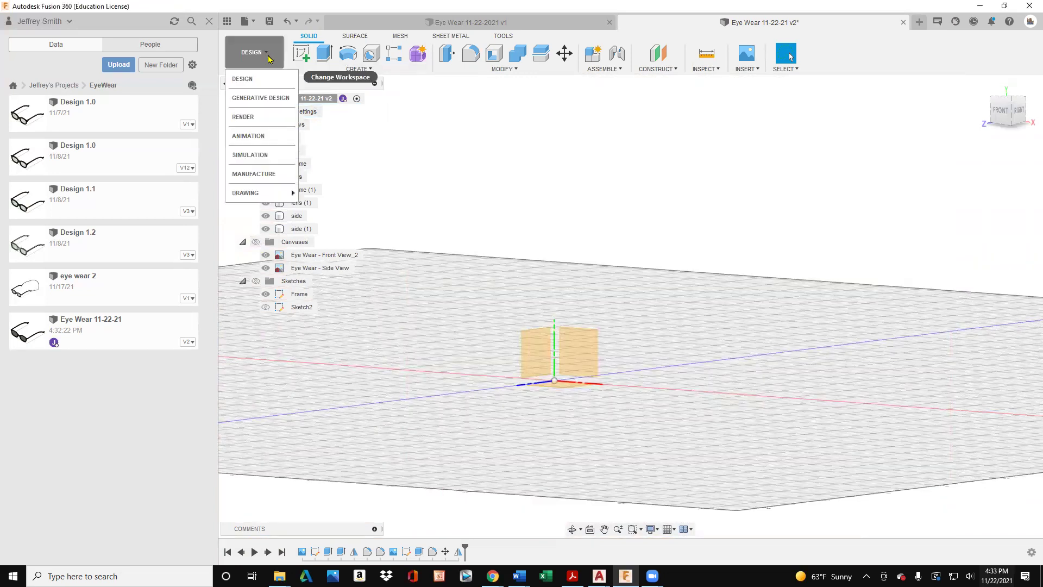
pyautogui.click(263, 118)
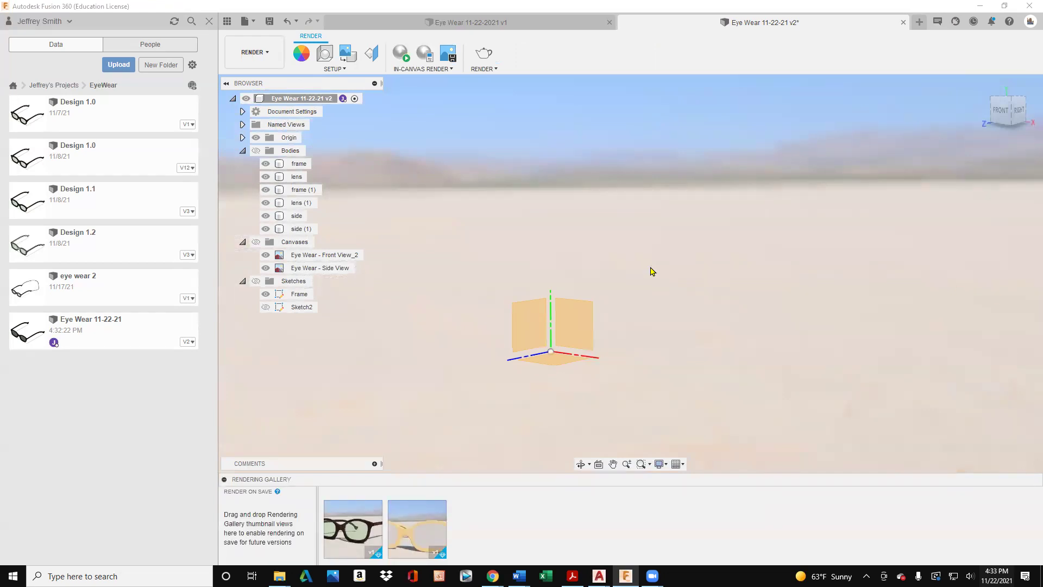
pyautogui.click(256, 151)
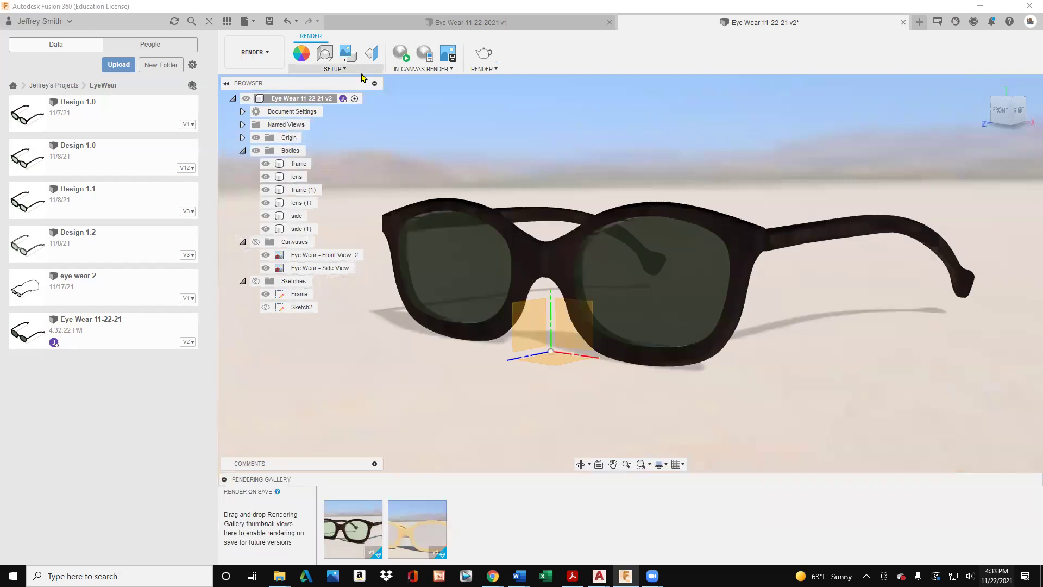